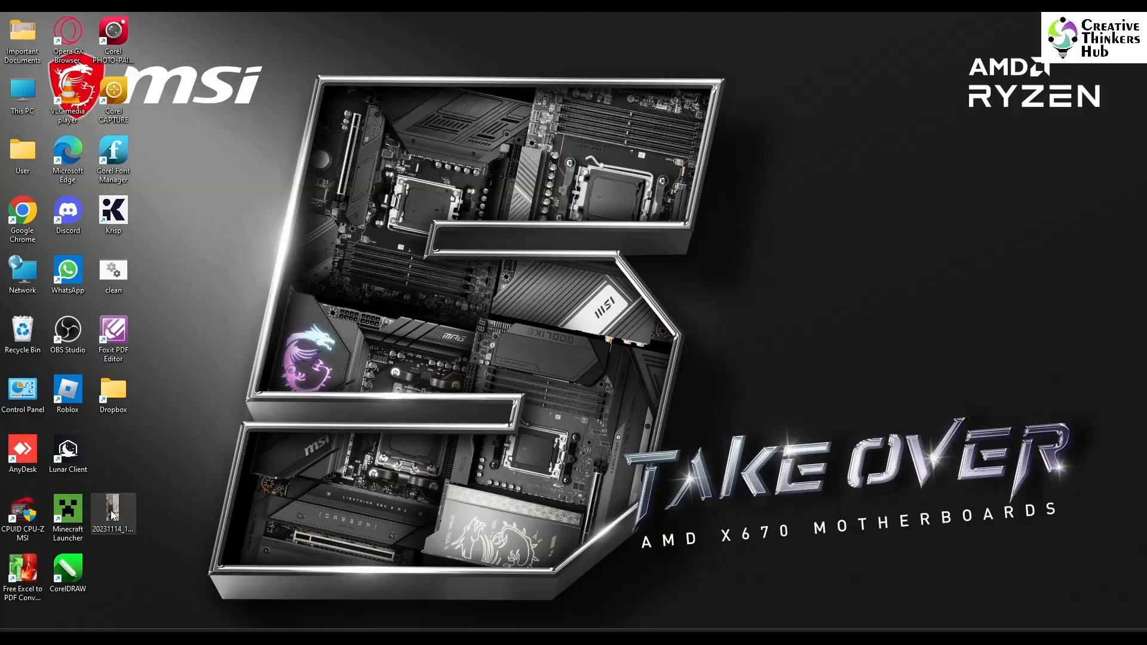
Bring the CD photo from the desktop into the CorelDRAW document and crop it to the disc's upper and lower edges
left_click_drag(113, 508, 766, 550)
left_click_drag(759, 623, 533, 357)
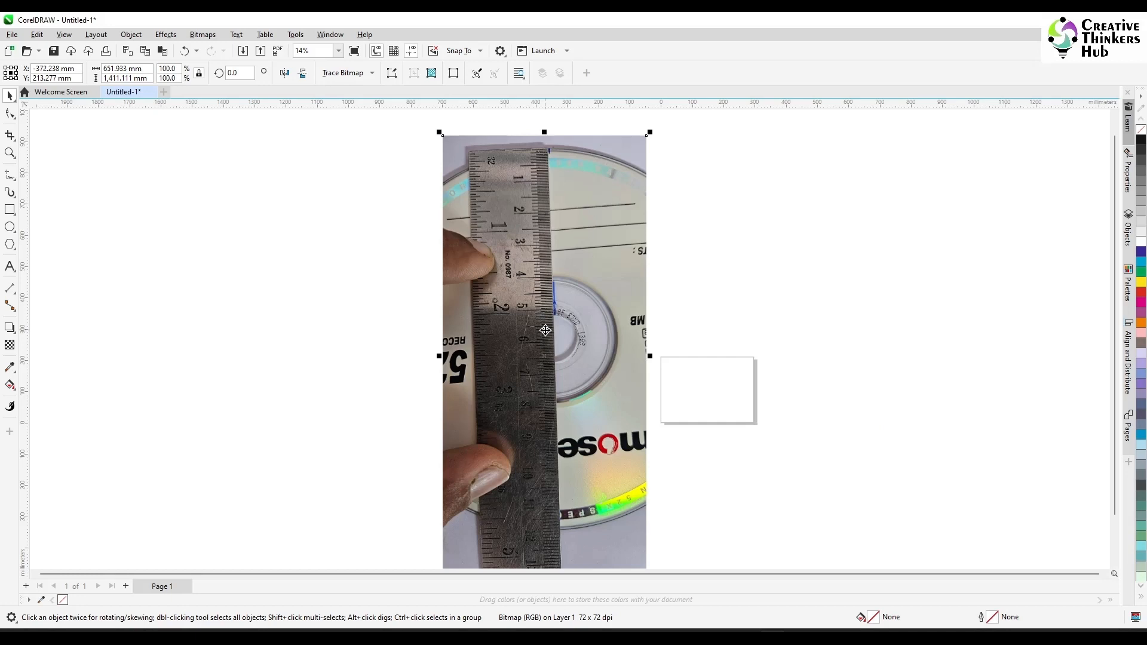
left_click(10, 135)
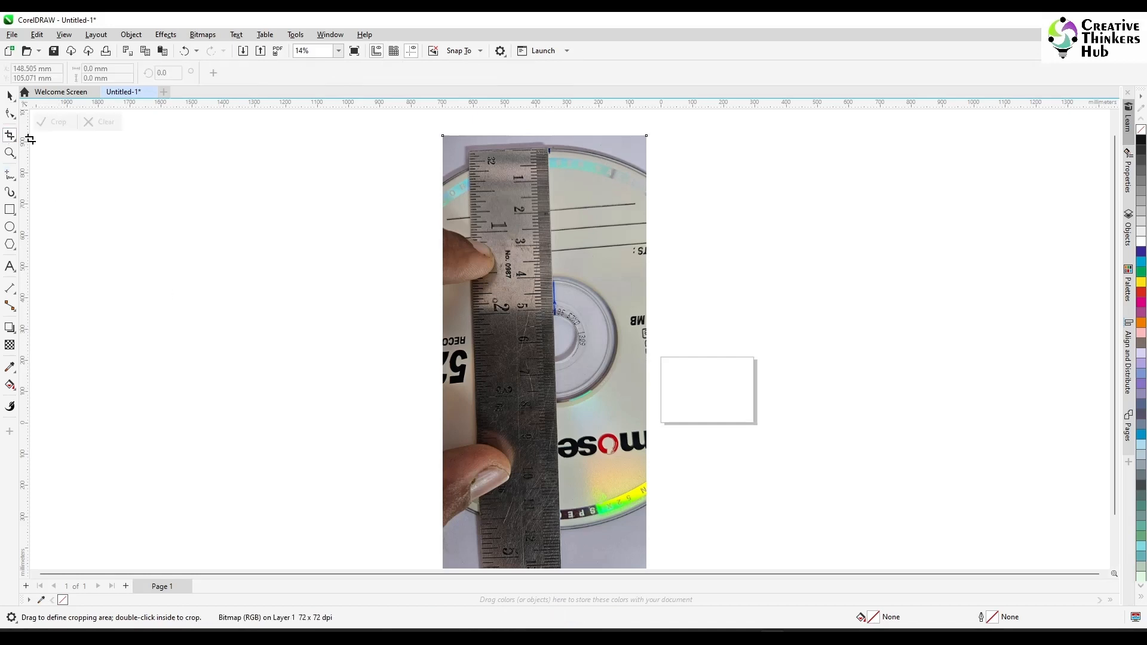
left_click_drag(442, 138, 647, 530)
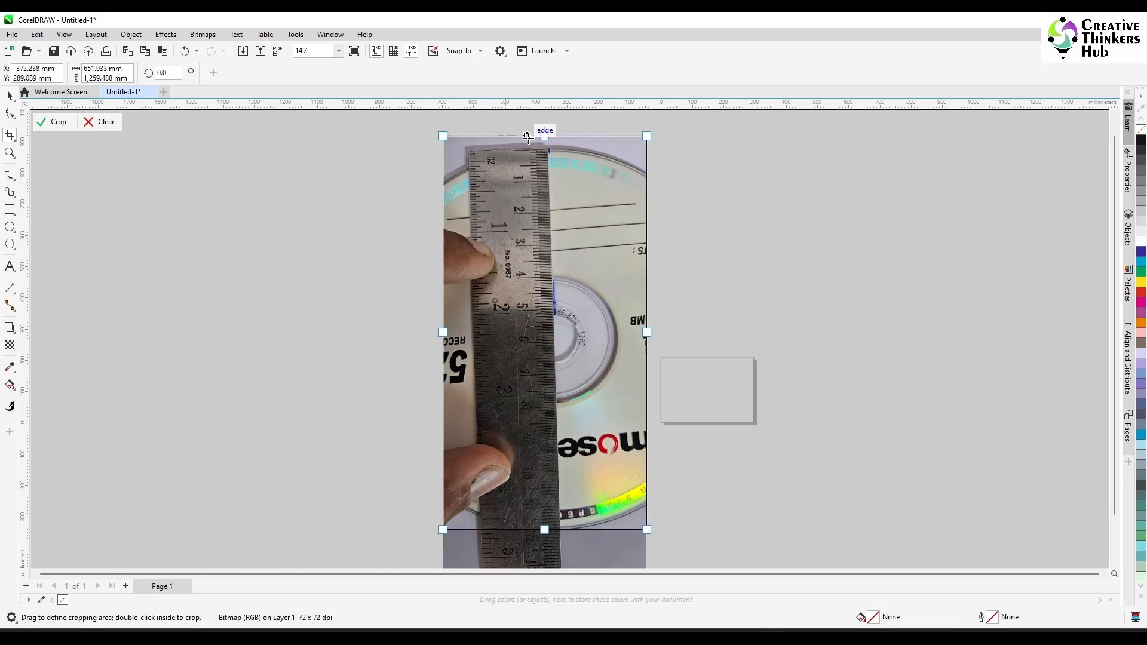
left_click_drag(544, 135, 545, 147)
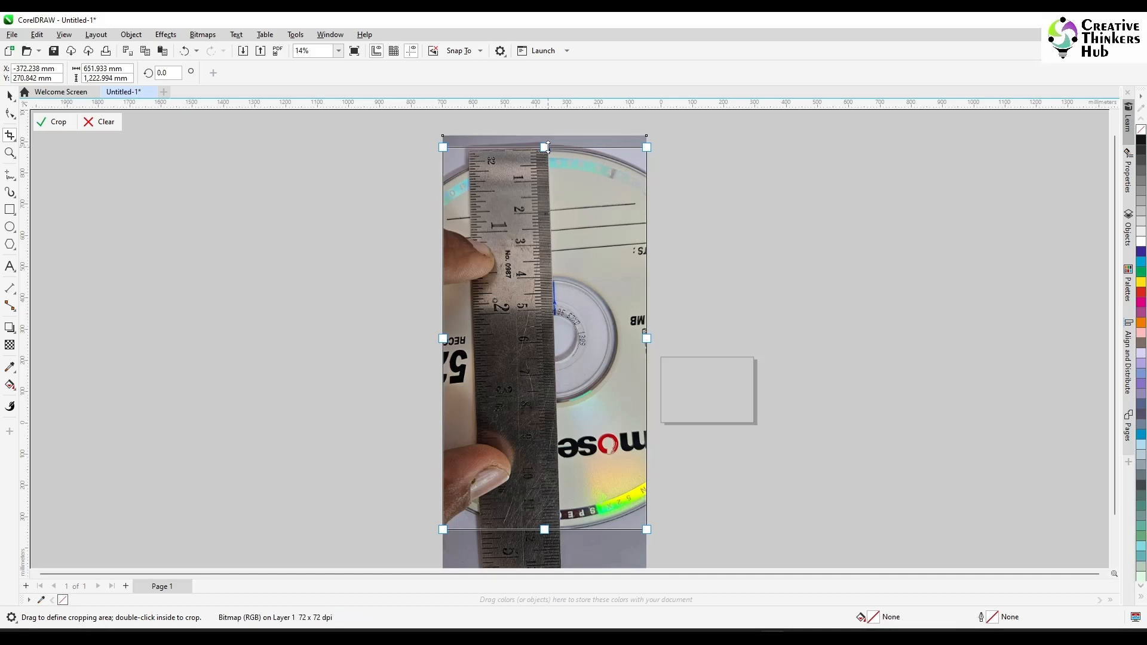
left_click(55, 123)
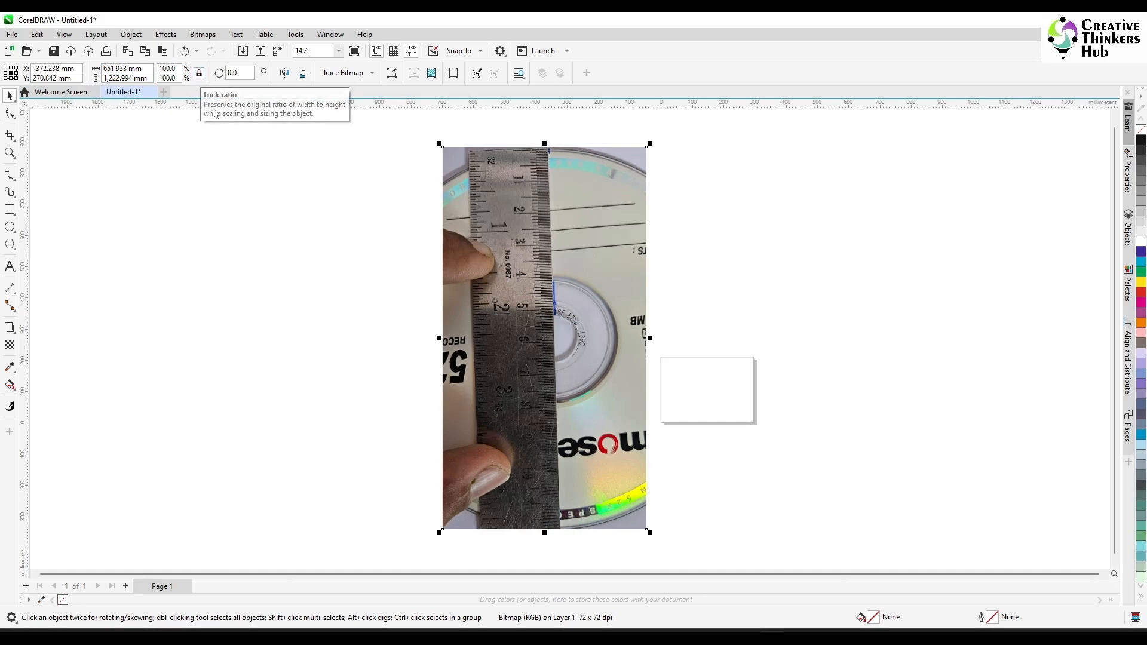
Scale the cropped photo proportionally to a height of 120 mm and center it on the page
left_click_drag(152, 78, 77, 78)
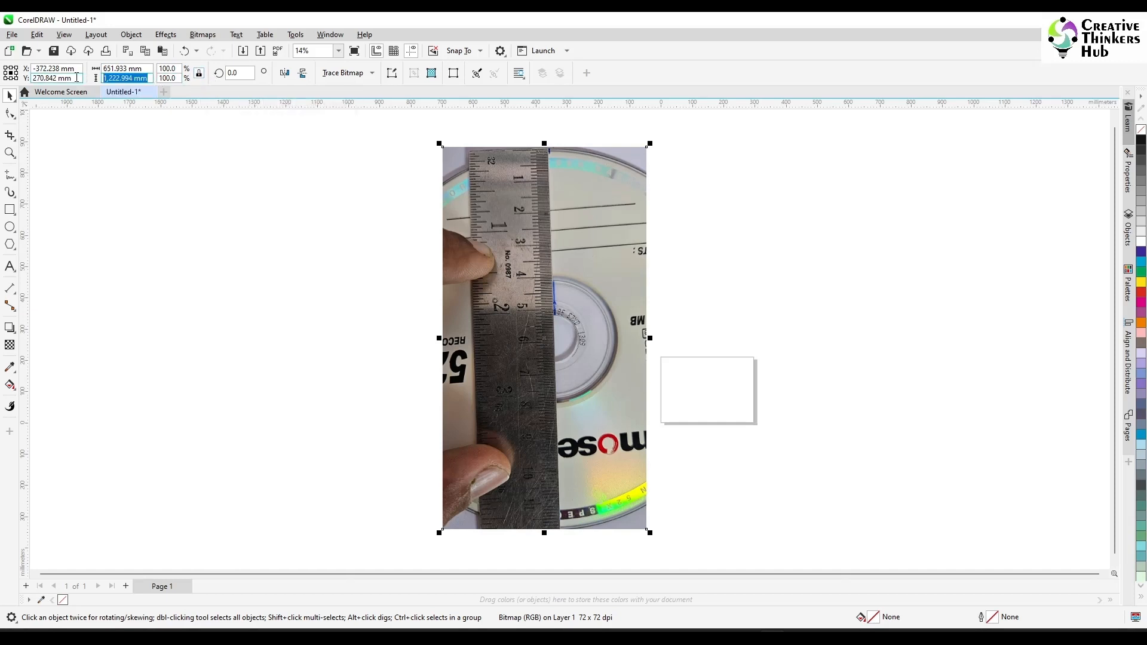
type("120")
key("Return")
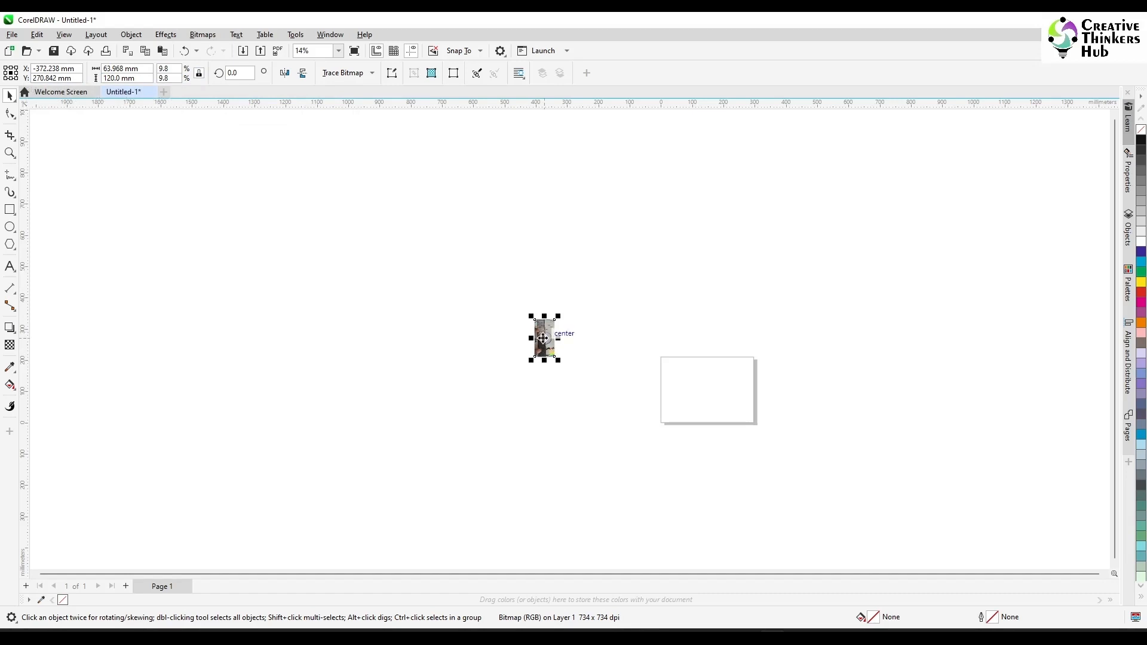
key("p")
scroll(805, 395, "up", 2)
scroll(805, 394, "up", 3)
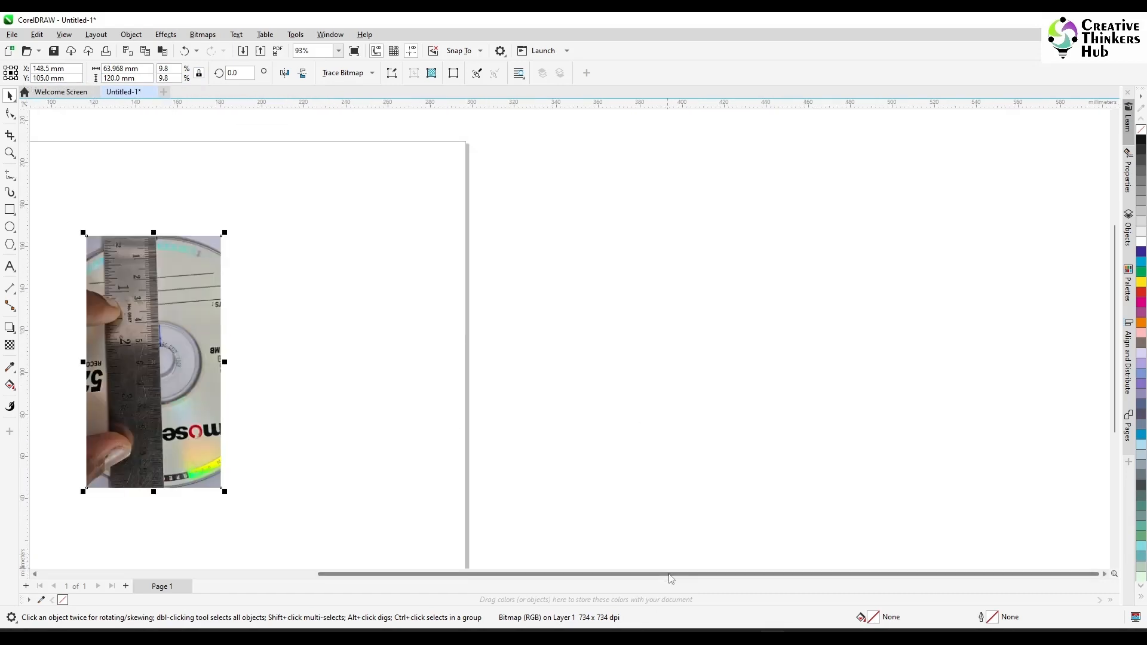
scroll(631, 462, "left", 3)
left_click(631, 462)
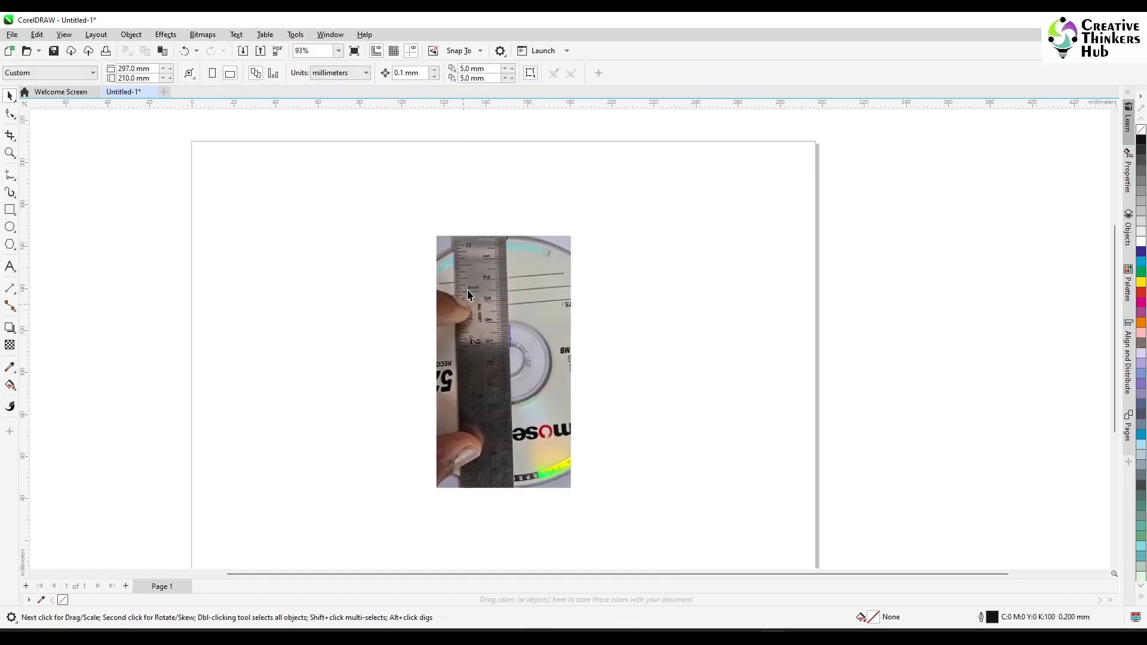
Draw a circle over the disc in the photo and set its diameter to 120 mm
left_click(10, 227)
left_click_drag(370, 236, 633, 454)
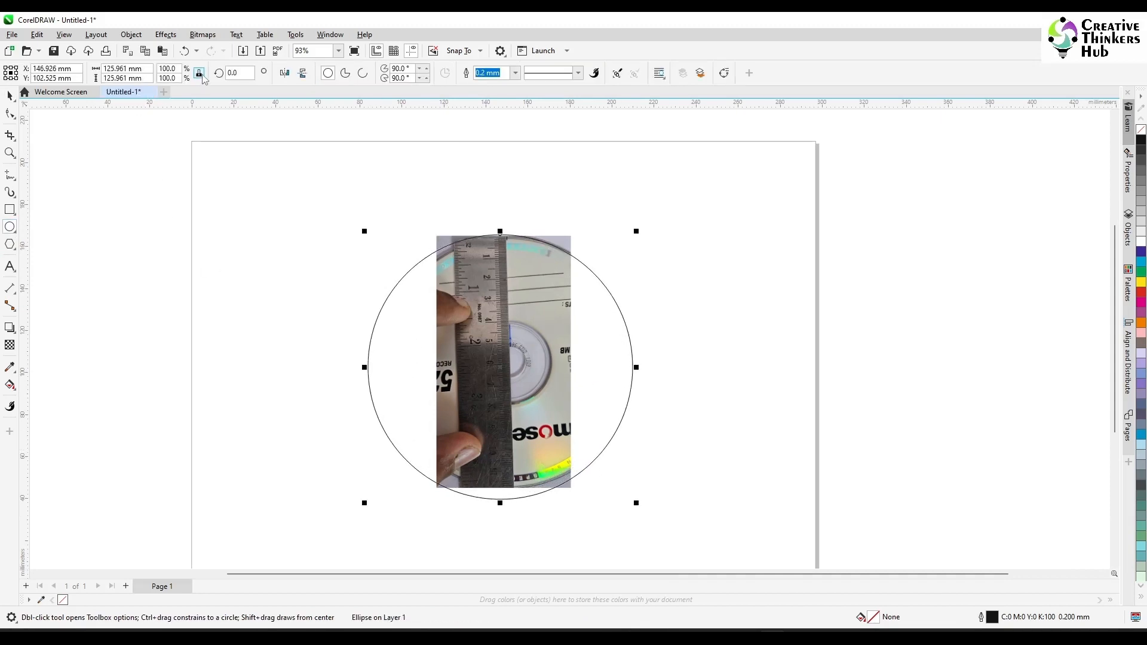
left_click_drag(150, 70, 102, 71)
type("120")
key("Return")
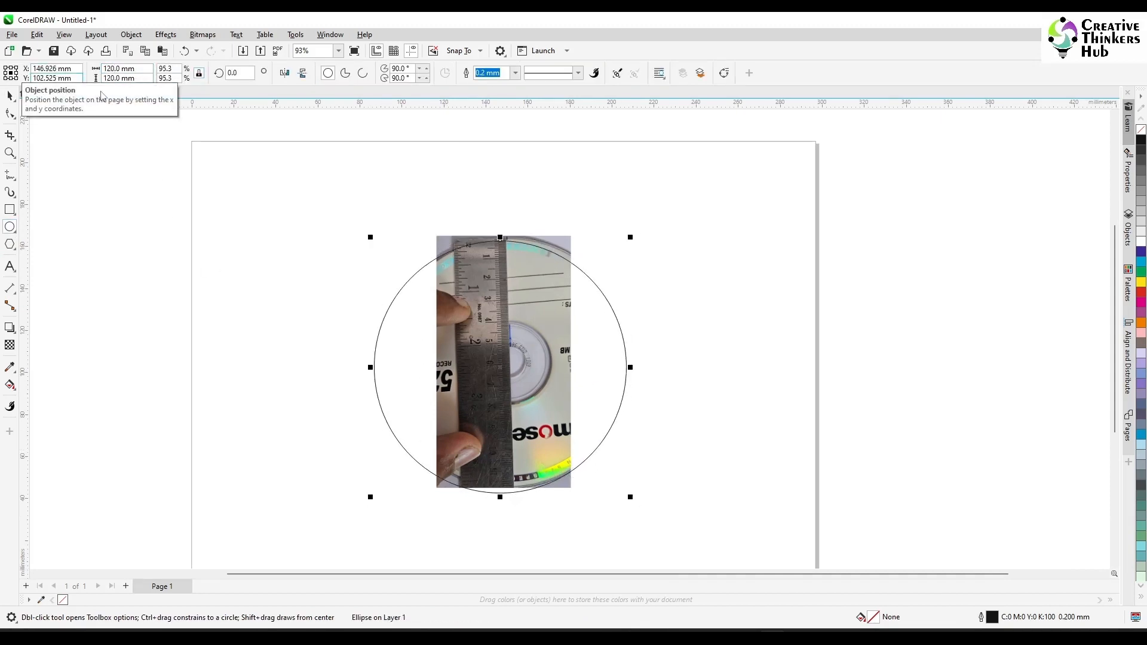
Align the circle's center with the center of the photo
left_click(10, 95)
left_click(551, 243)
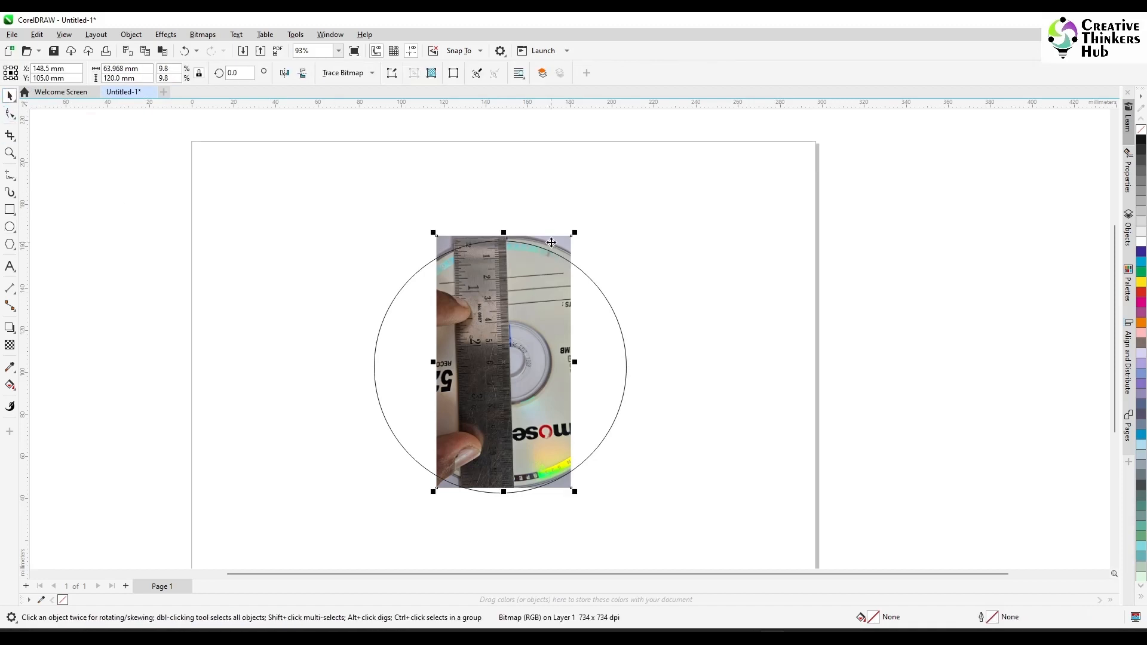
left_click(592, 325)
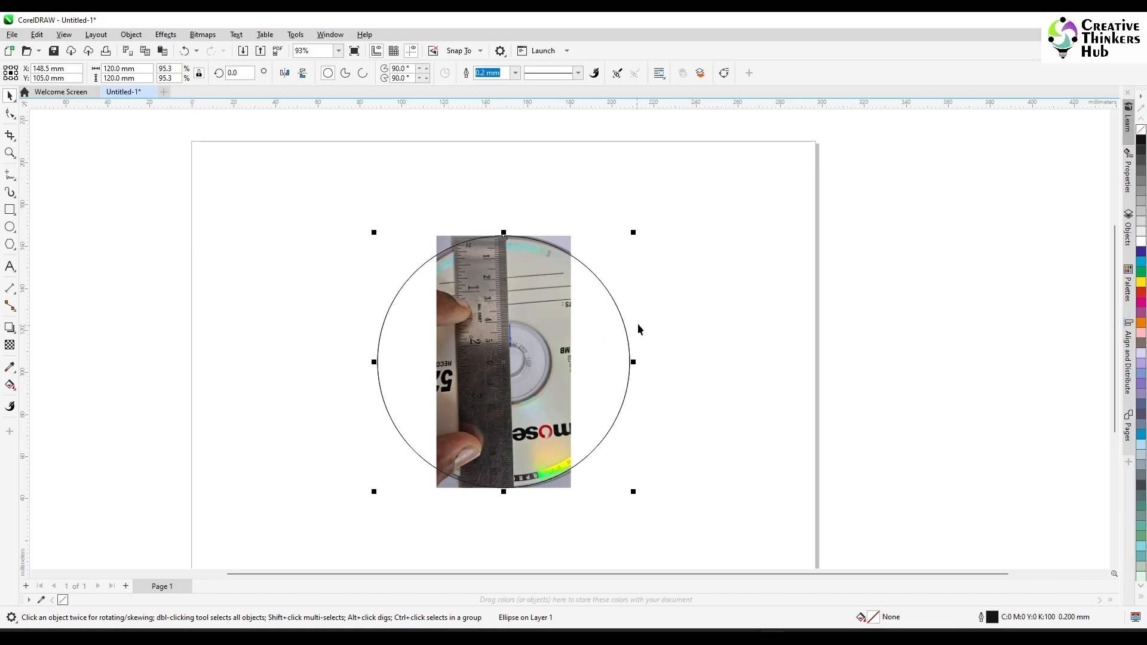
Create a concentric copy of the circle, 15 mm in diameter, for the disc's center hole
left_click_drag(633, 232, 596, 335)
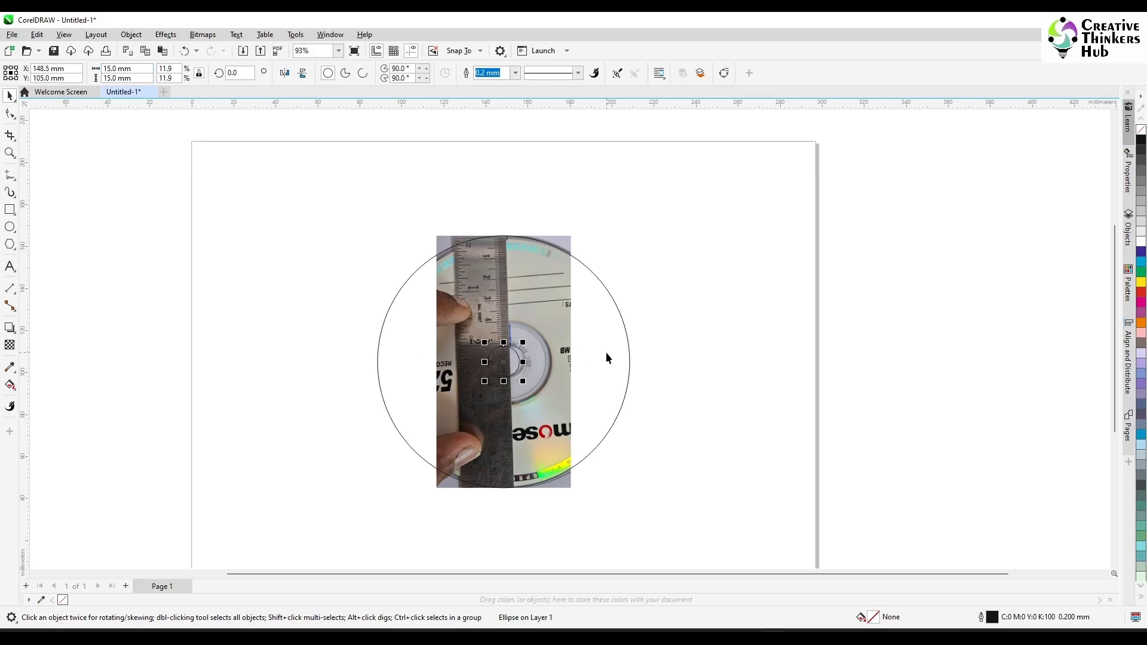
left_click(606, 353)
left_click(734, 351)
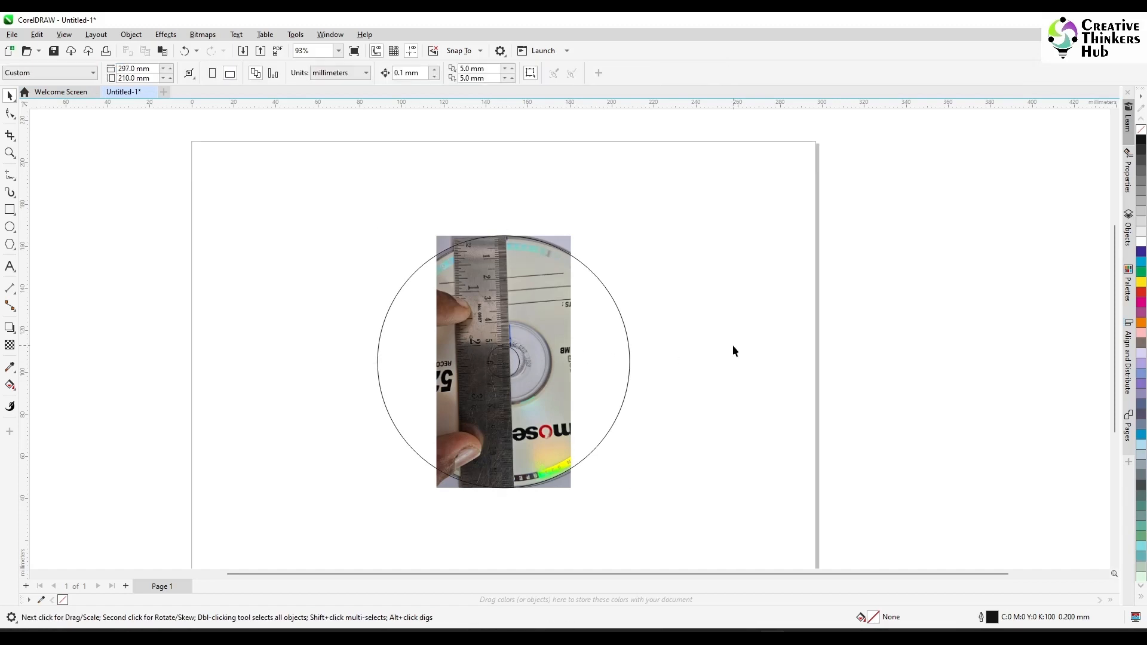
left_click_drag(568, 244, 919, 243)
key("ctrl+z")
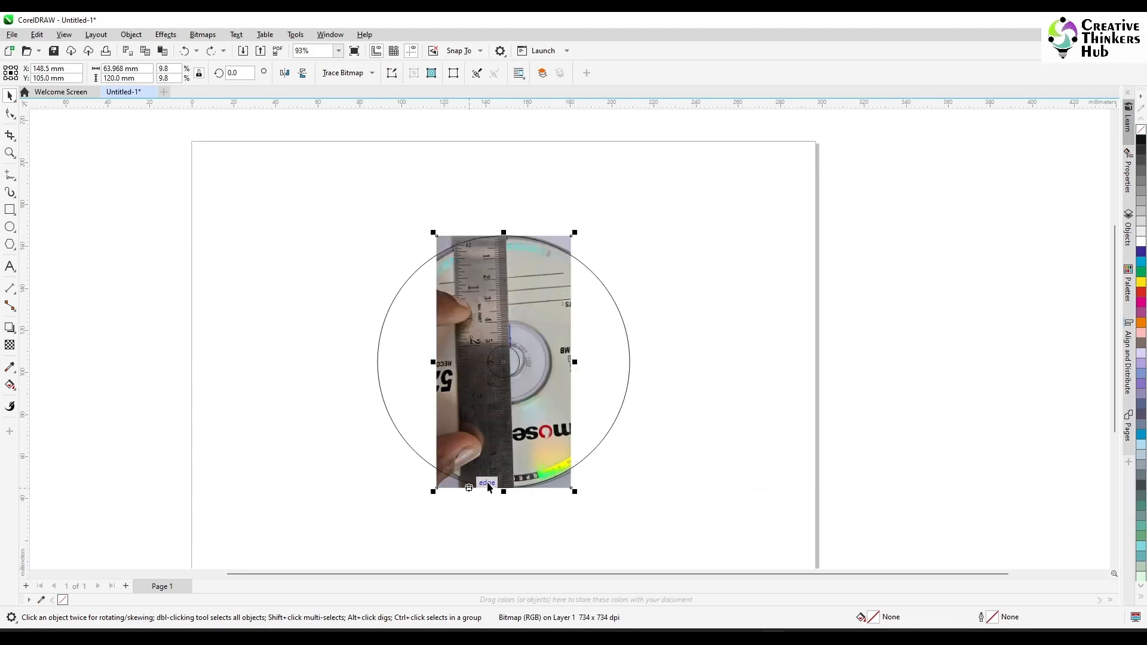
Make a larger concentric copy of the center hole circle and set its diameter to 40 mm
left_click(518, 367)
left_click_drag(524, 339, 547, 319)
left_click_drag(150, 69, 85, 74)
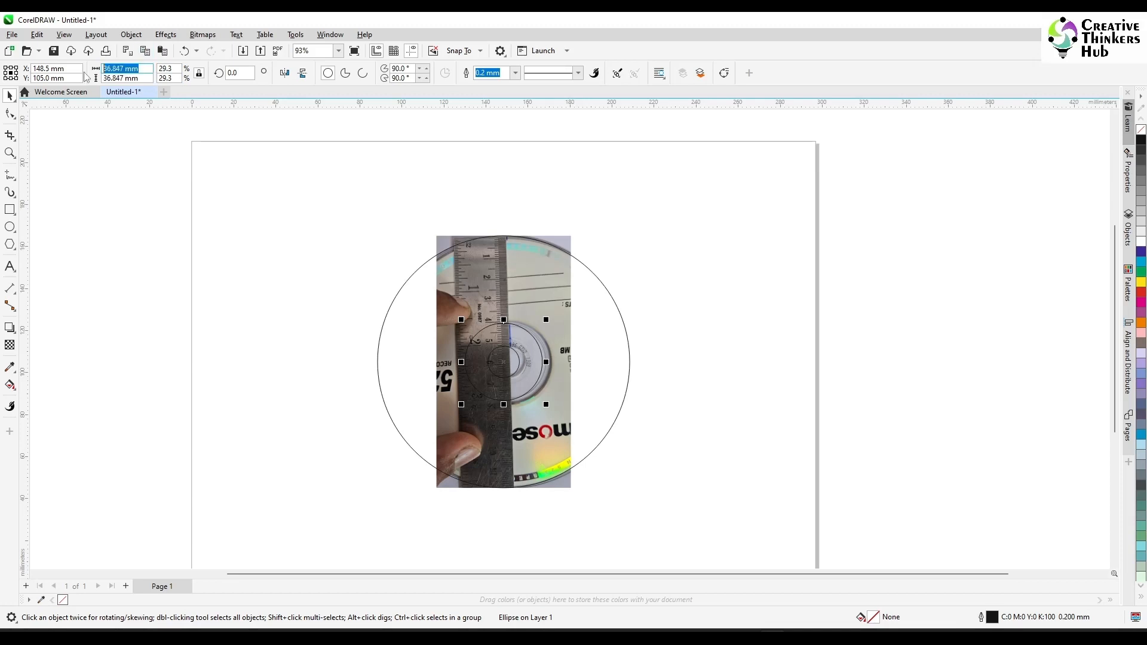
type("40")
key("Return")
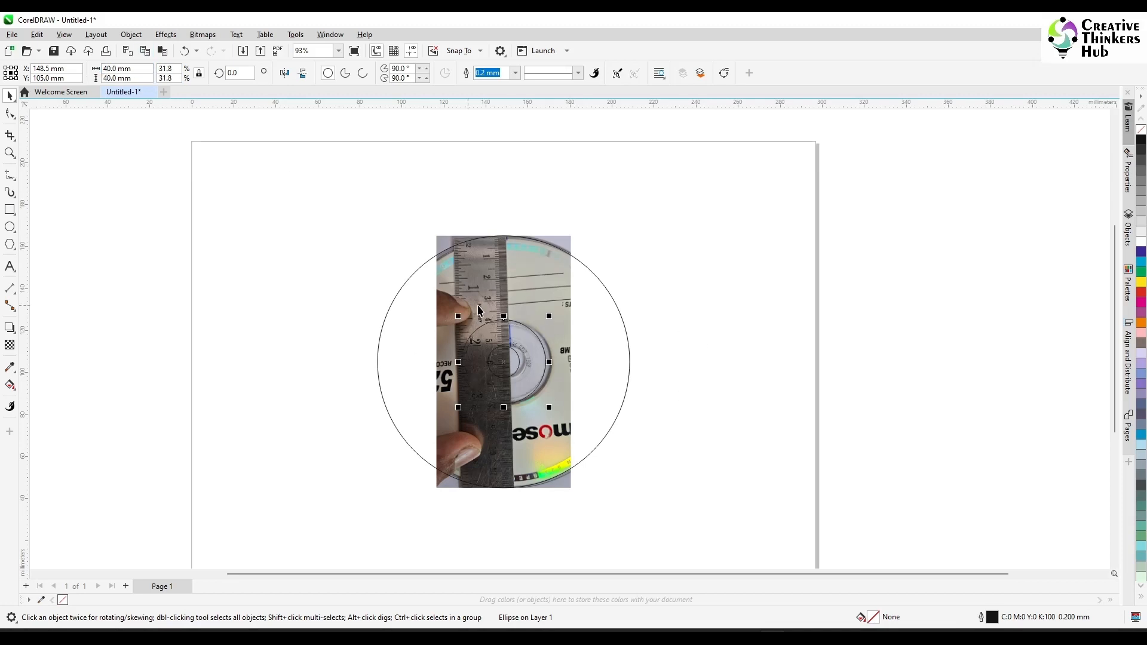
Move the reference photo off the circles and delete it
left_click(563, 239)
left_click_drag(563, 239, 828, 240)
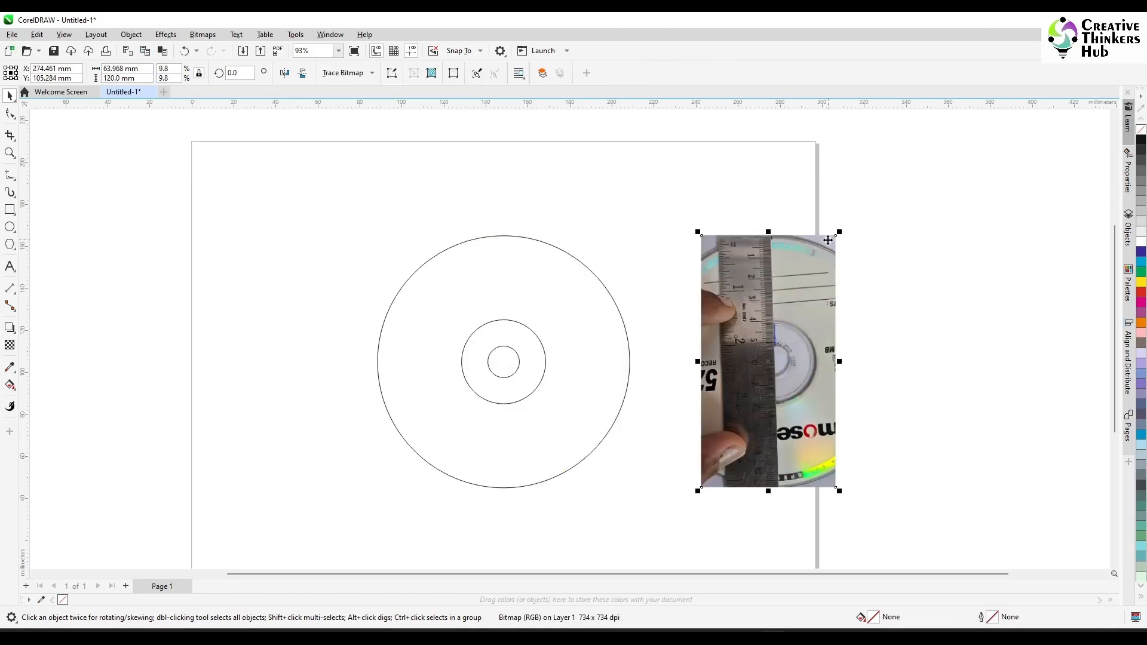
left_click(770, 406)
key("Delete")
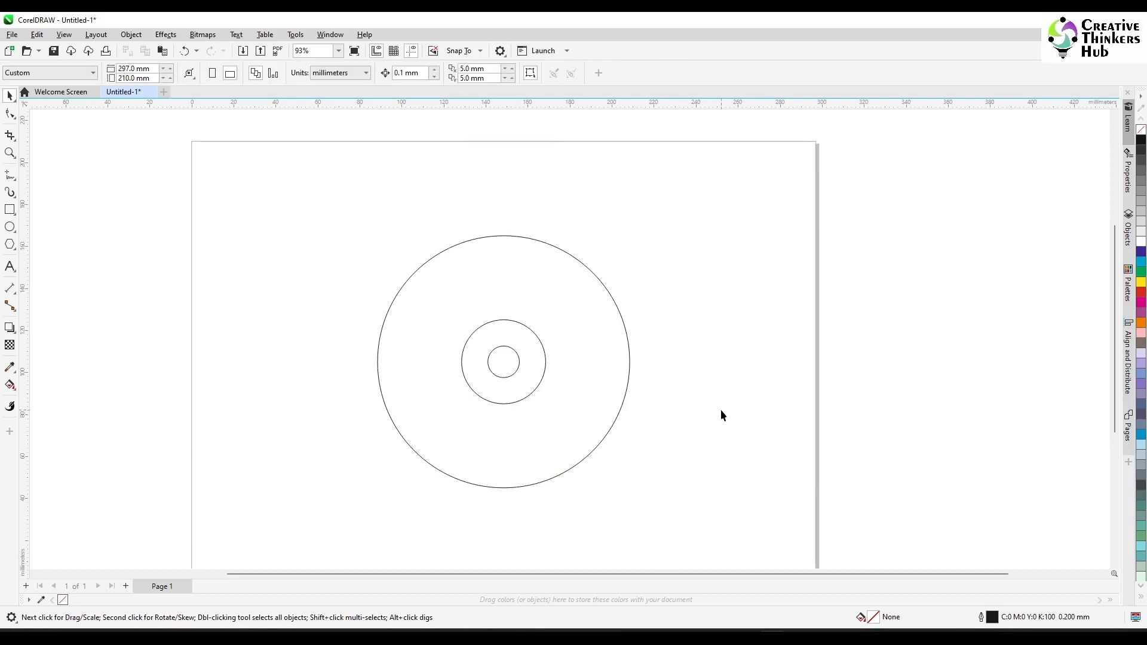
Select all three circles and move them together to the upper-left corner of the page
scroll(662, 393, "down", 2)
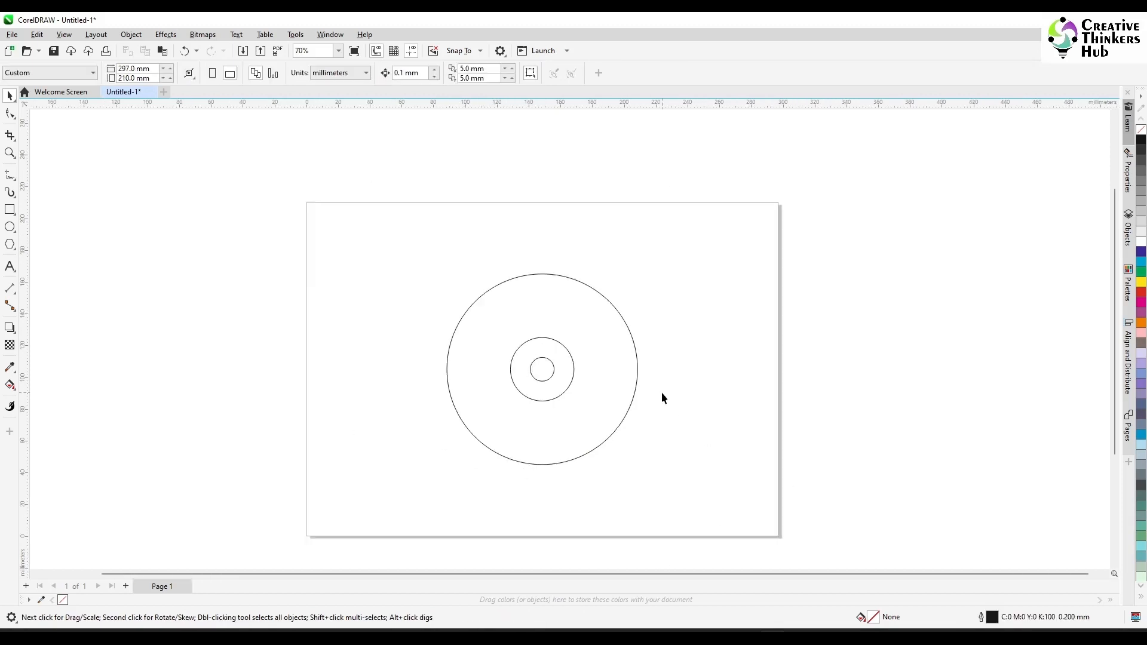
left_click_drag(421, 270, 688, 476)
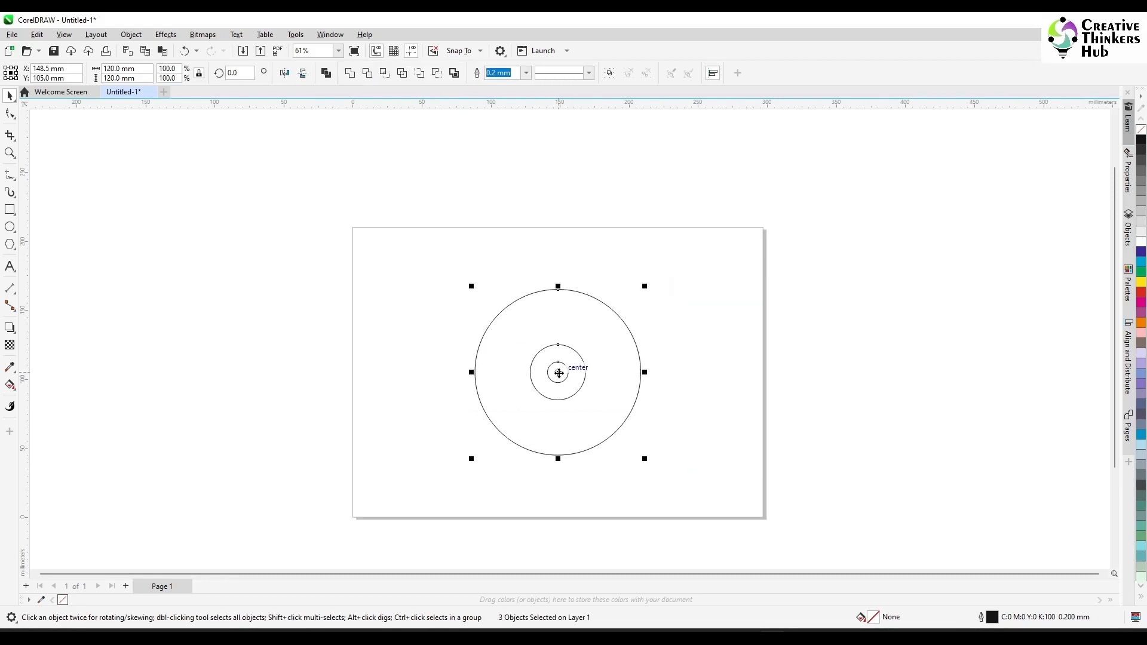
left_click_drag(558, 373, 445, 326)
left_click(736, 357)
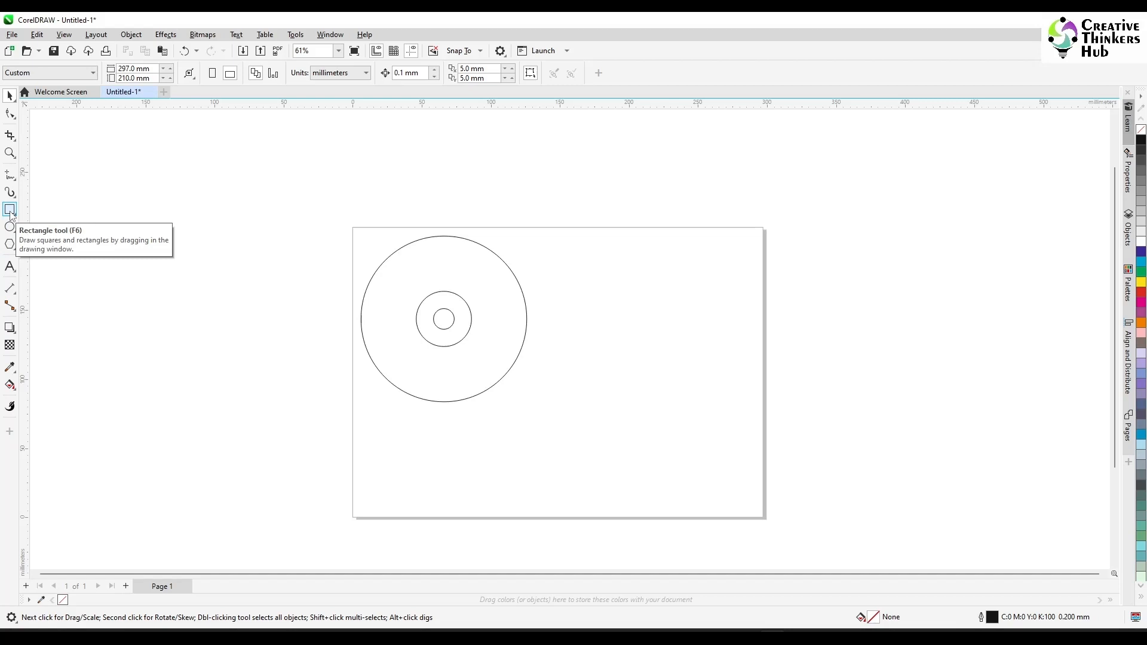
Draw a 6-sided polygon about 127 by 147 mm around the outer circle
left_click(9, 244)
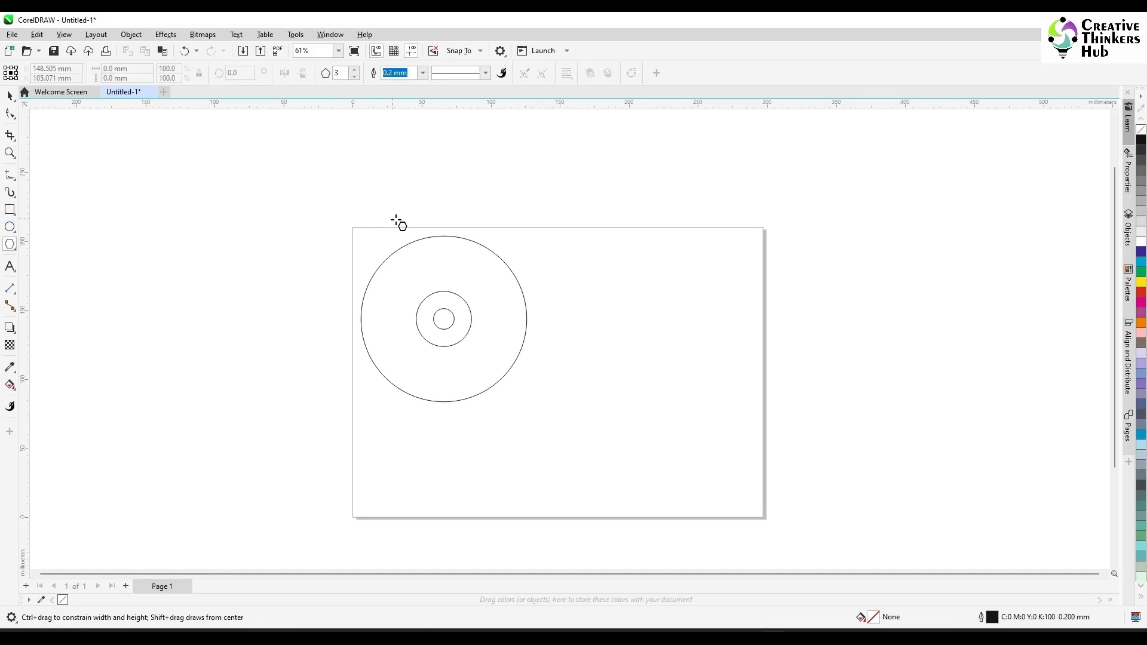
left_click(336, 73)
type("6")
mouse_move(354, 232)
left_mouse_down()
mouse_move(543, 403)
mouse_move(347, 217)
left_mouse_up()
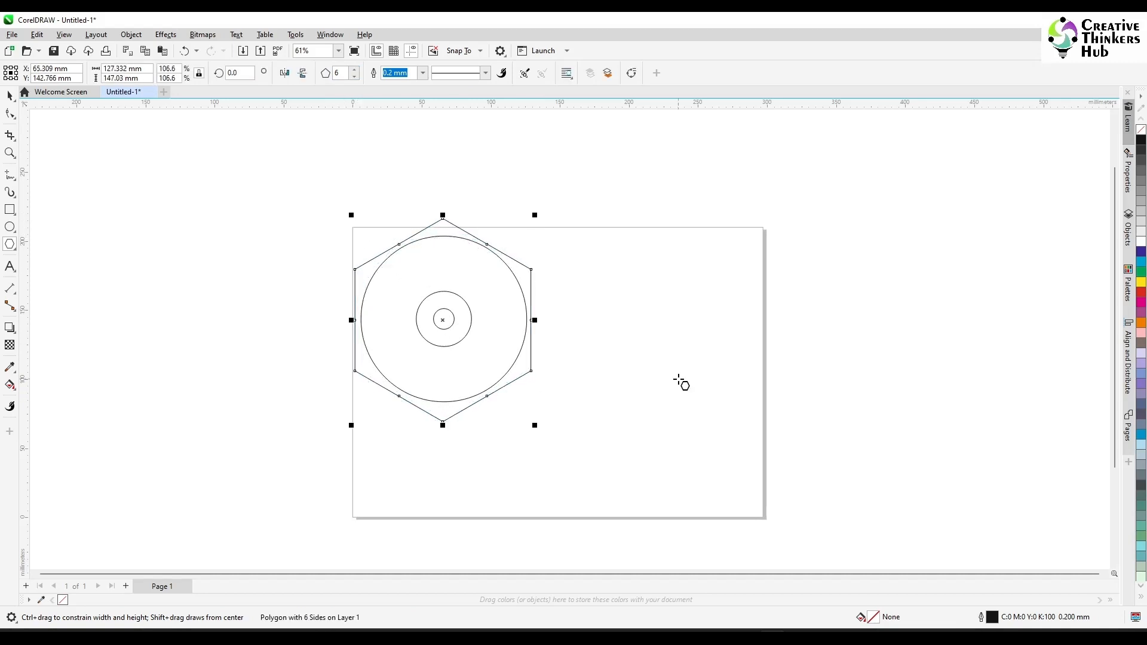
scroll(544, 383, "up", 2)
scroll(544, 384, "down", 3)
left_click(10, 95)
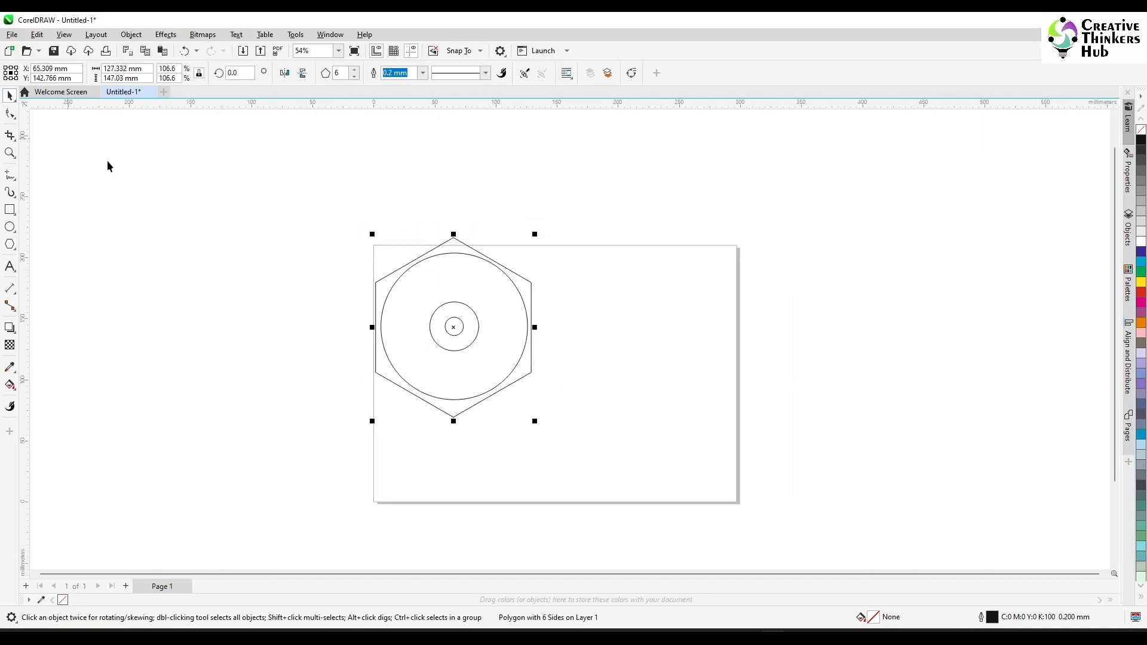
scroll(388, 280, "up", 2)
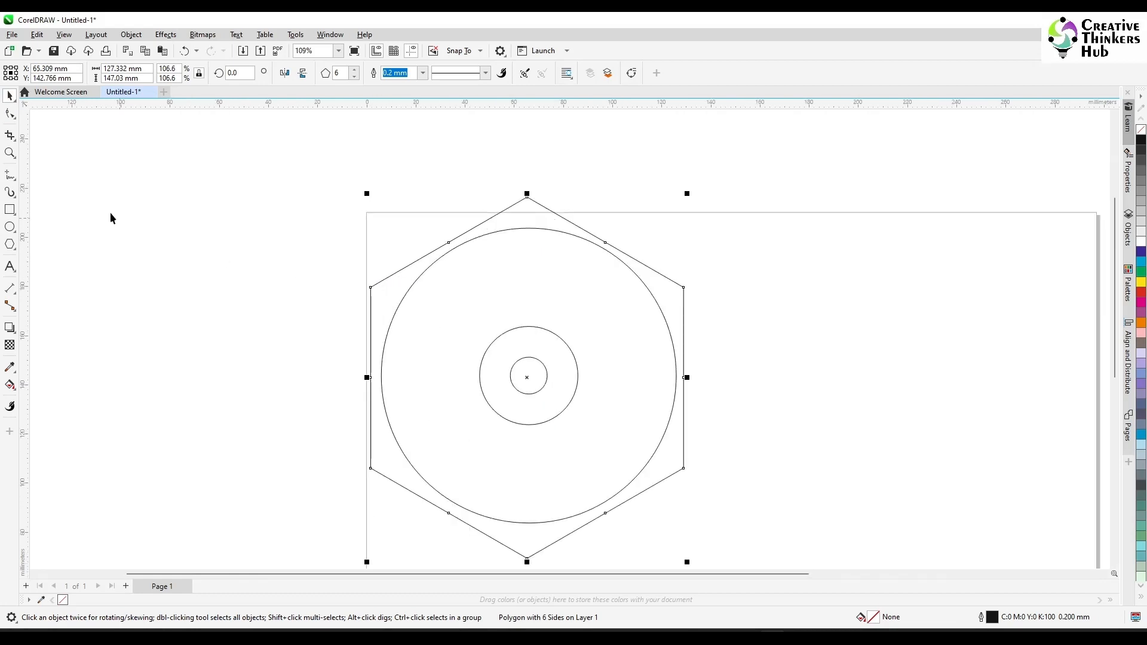
left_click(246, 179)
scroll(246, 179, "down", 1)
left_click(432, 228)
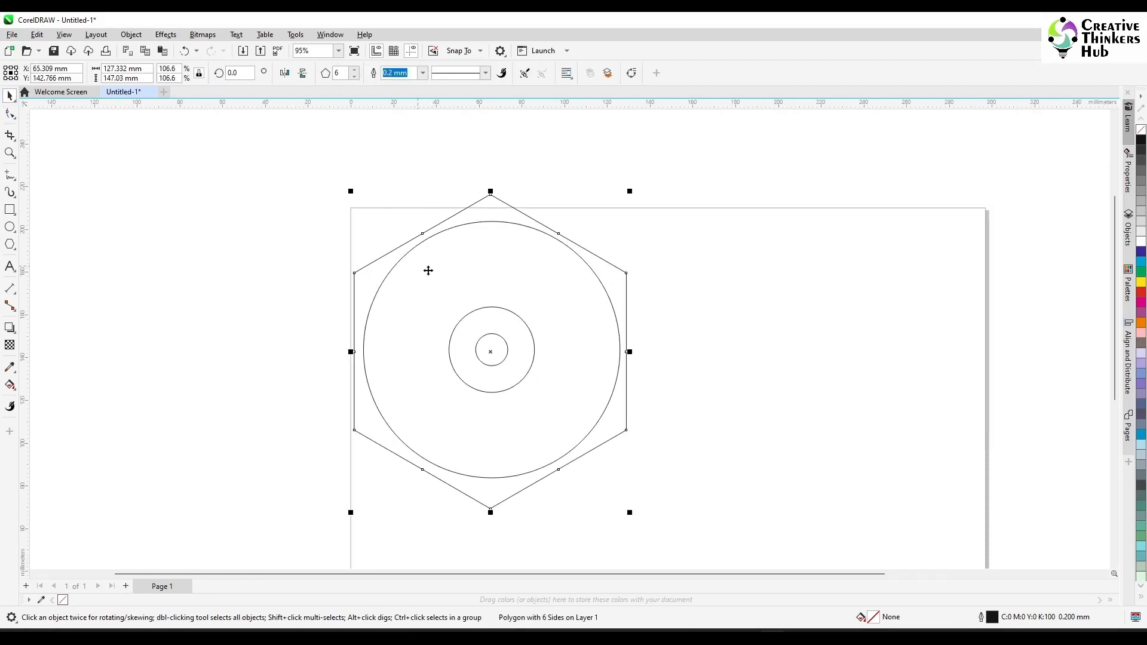
Try rotating the hexagon by 45° and undo the rotation
left_click(239, 73)
type("45")
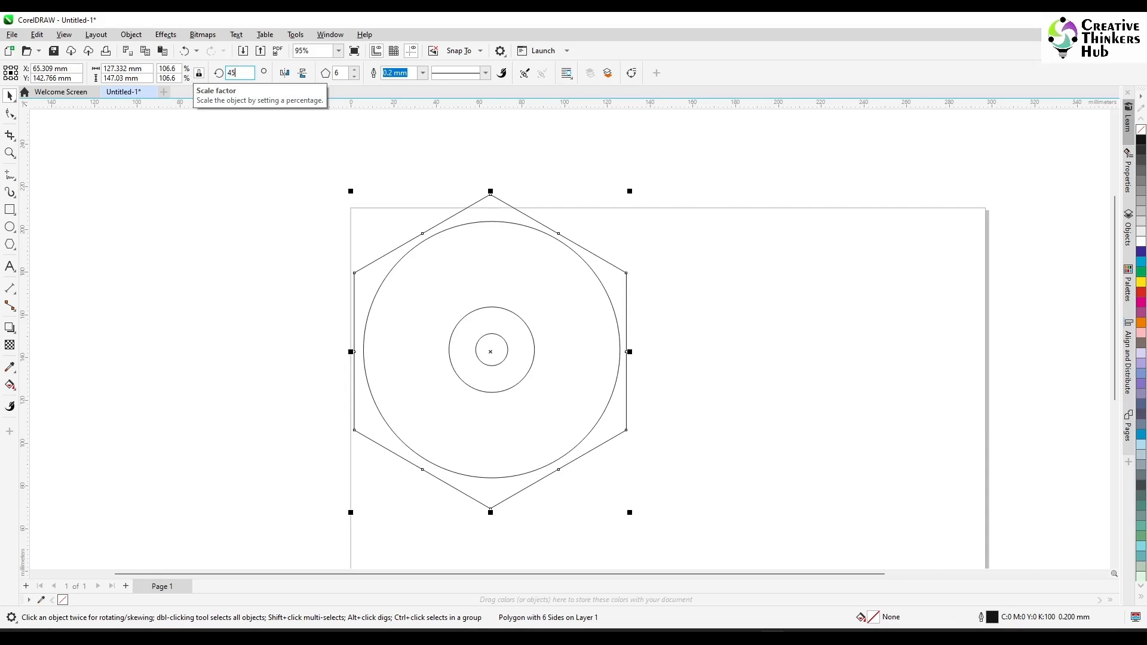
key("Return")
key("ctrl+z")
Set the hexagon's rotation angle to 30°
left_click_drag(242, 73, 194, 76)
type("3")
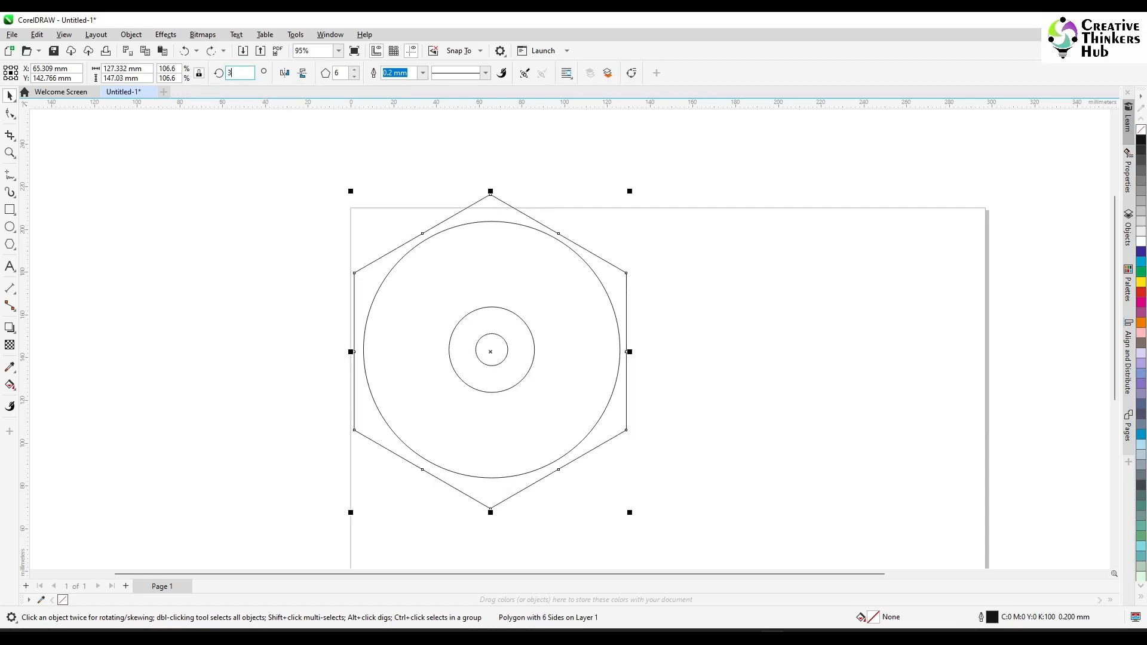
type("0")
key("Return")
Change the polygon around the circles to 8 sides
double_click(337, 73)
type("8")
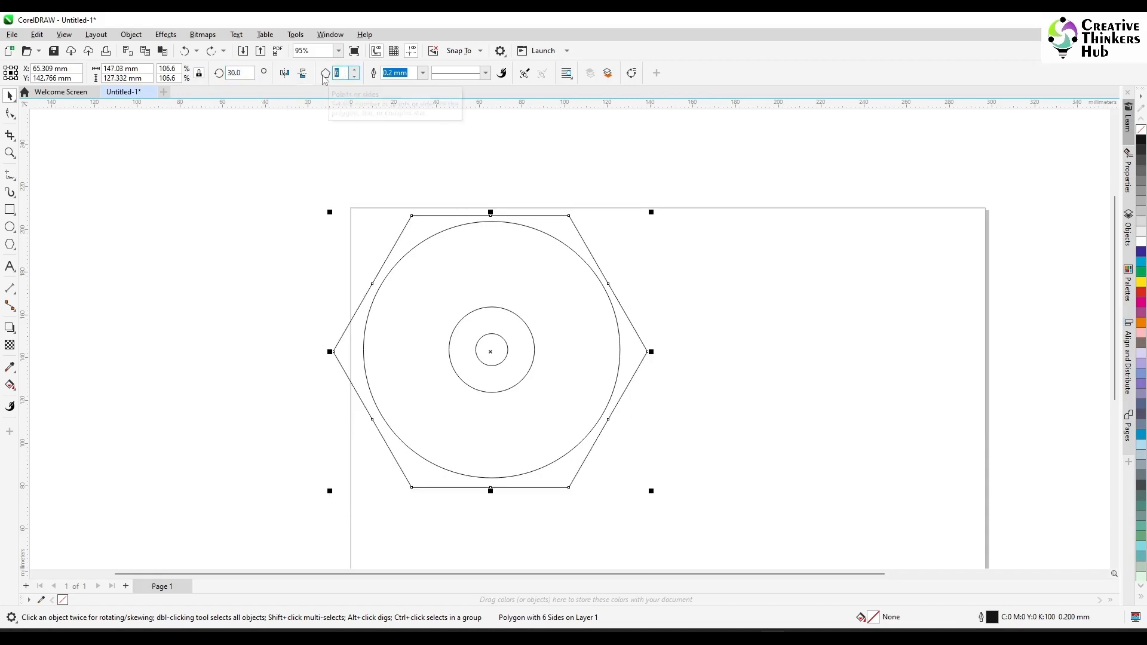
key("Return")
Set the octagon's rotation angle to 20° and center it on the circles
left_click_drag(251, 73, 191, 75)
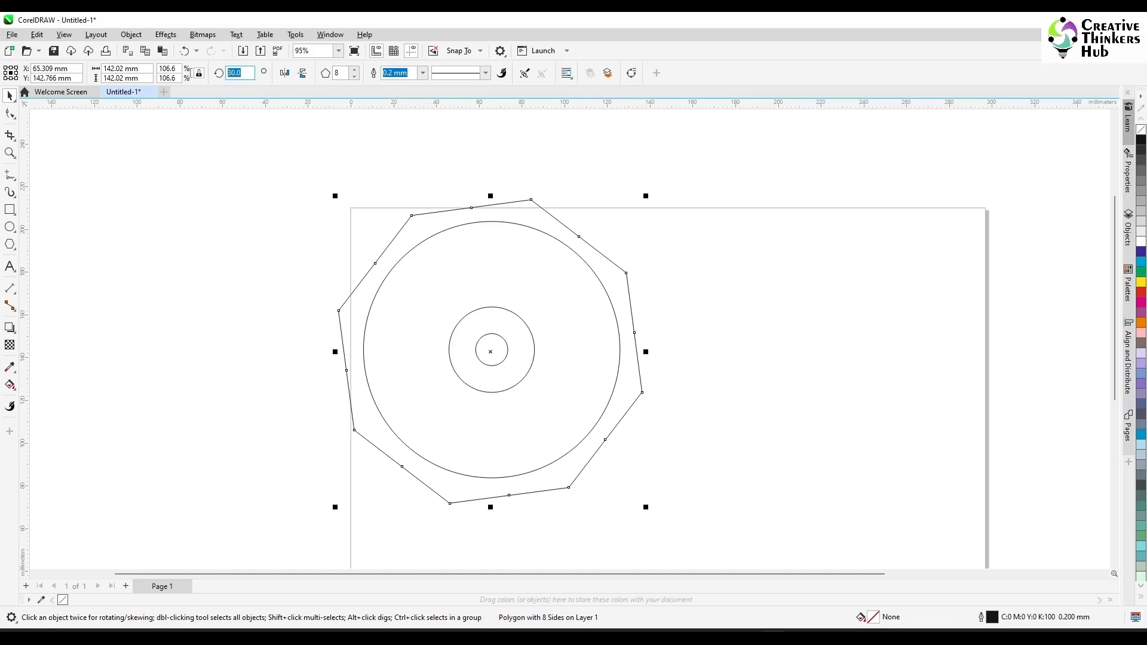
type("20")
key("Return")
left_click(628, 301)
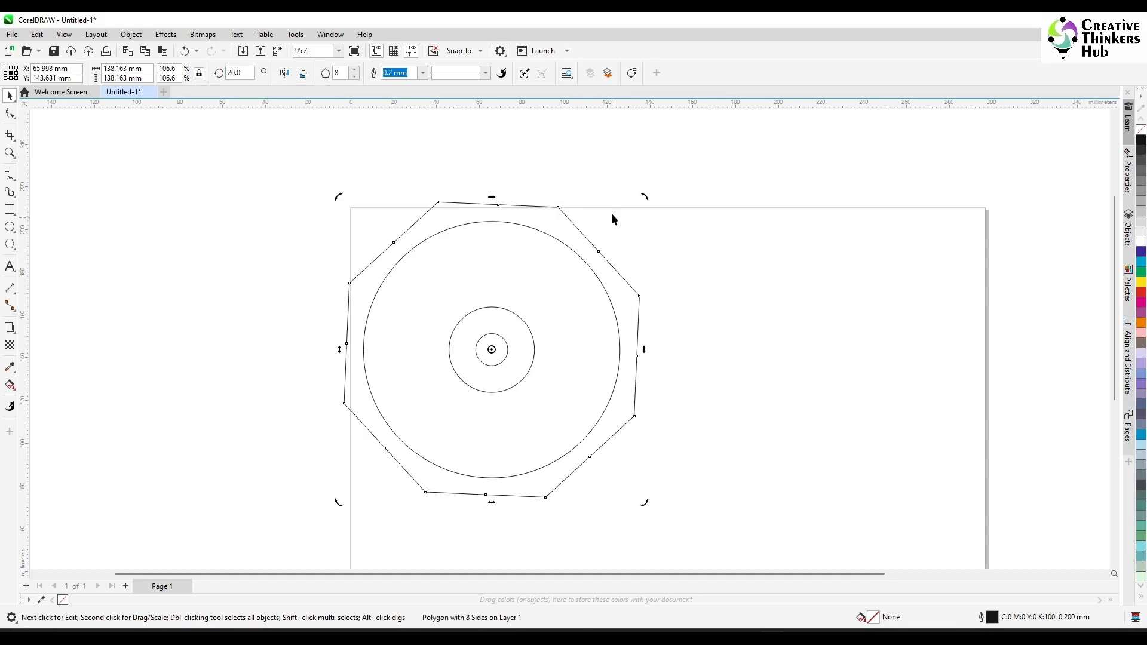
Place a horizontal guideline at the octagon's top edge and rotate the octagon to about 22.7° so that edge is level
left_click(499, 205)
left_click(639, 348)
left_click(638, 348)
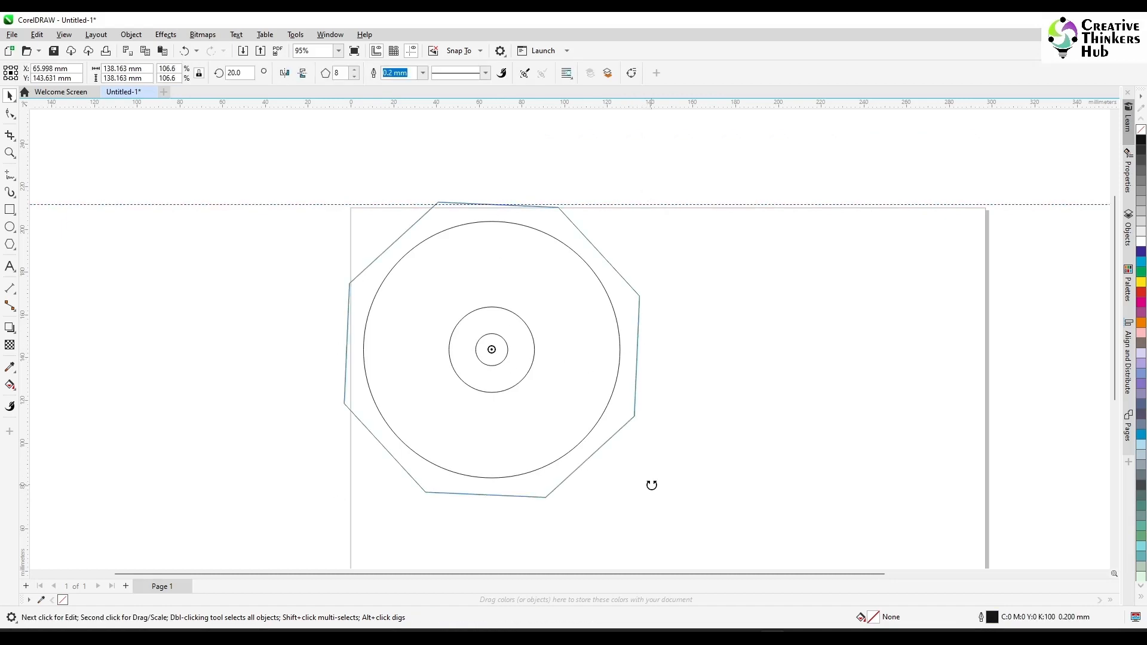
mouse_move(652, 483)
left_mouse_down()
mouse_move(655, 469)
mouse_move(647, 492)
left_mouse_up()
Set the octagon's rotation angle to 22.75° and check its top edge against the guideline
left_click(249, 75)
key("BackSpace")
key("BackSpace")
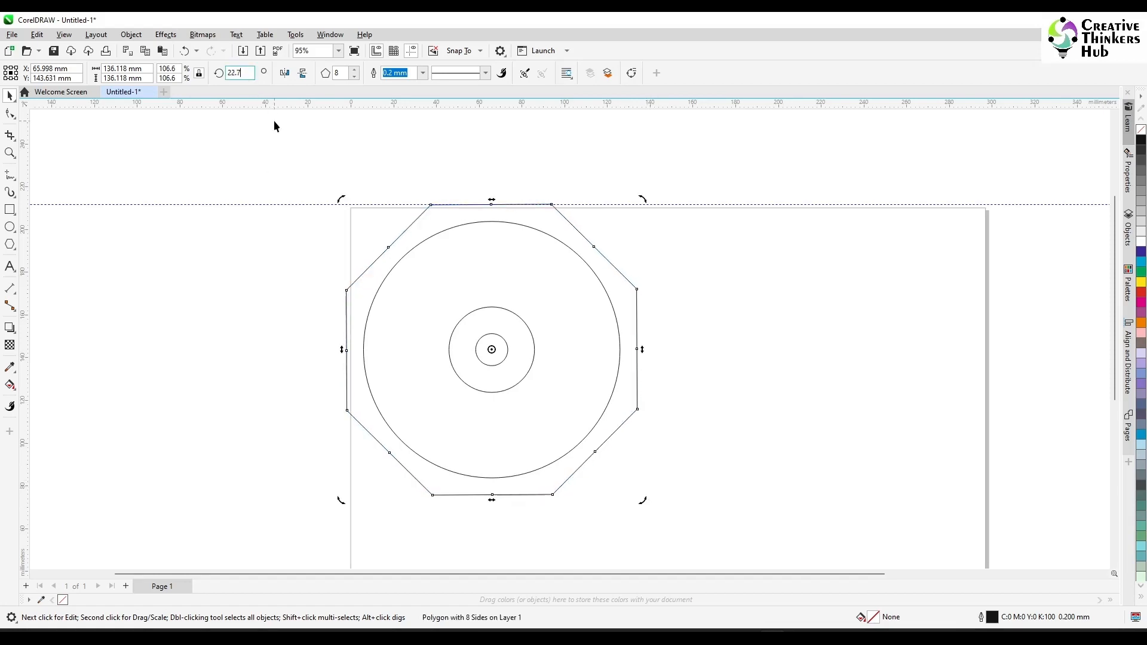
type("6")
key("Return")
scroll(470, 206, "up", 3)
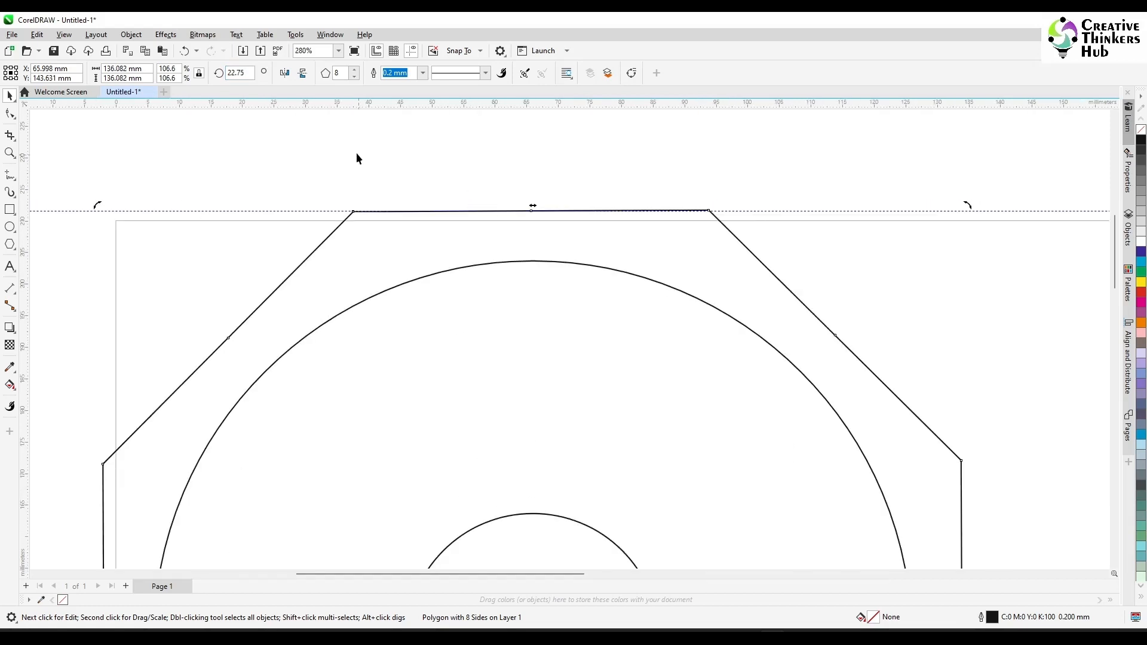
Set the octagon's rotation angle to 22.5° and deselect it
left_click(248, 73)
key("BackSpace")
key("BackSpace")
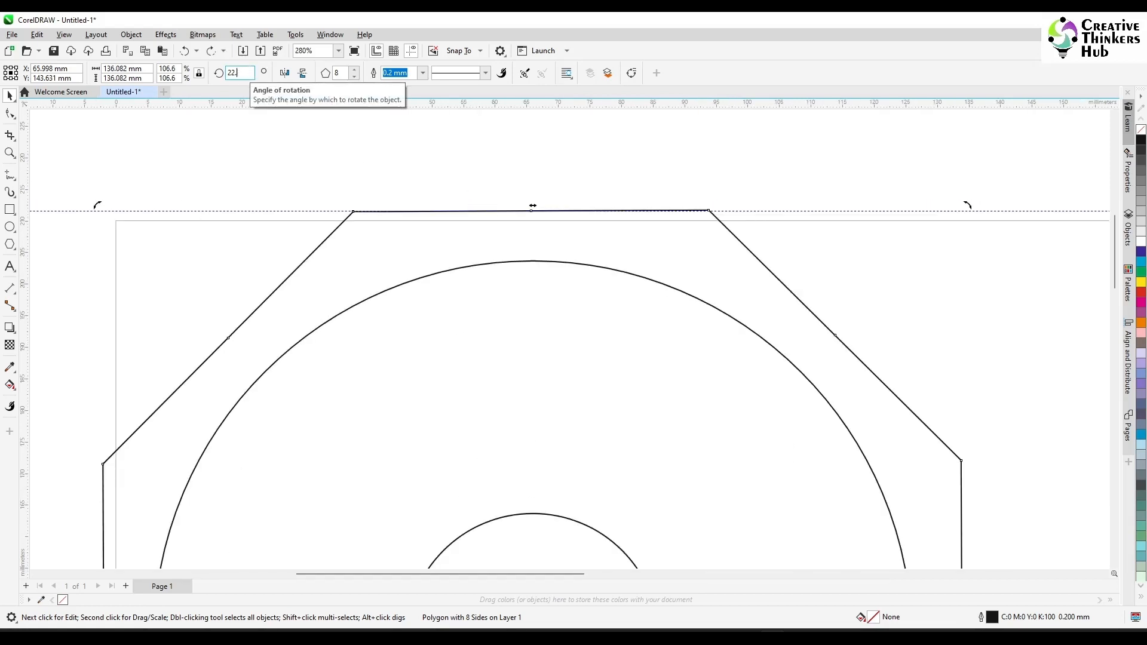
type("5")
key("Return")
scroll(629, 287, "down", 3)
left_click(849, 439)
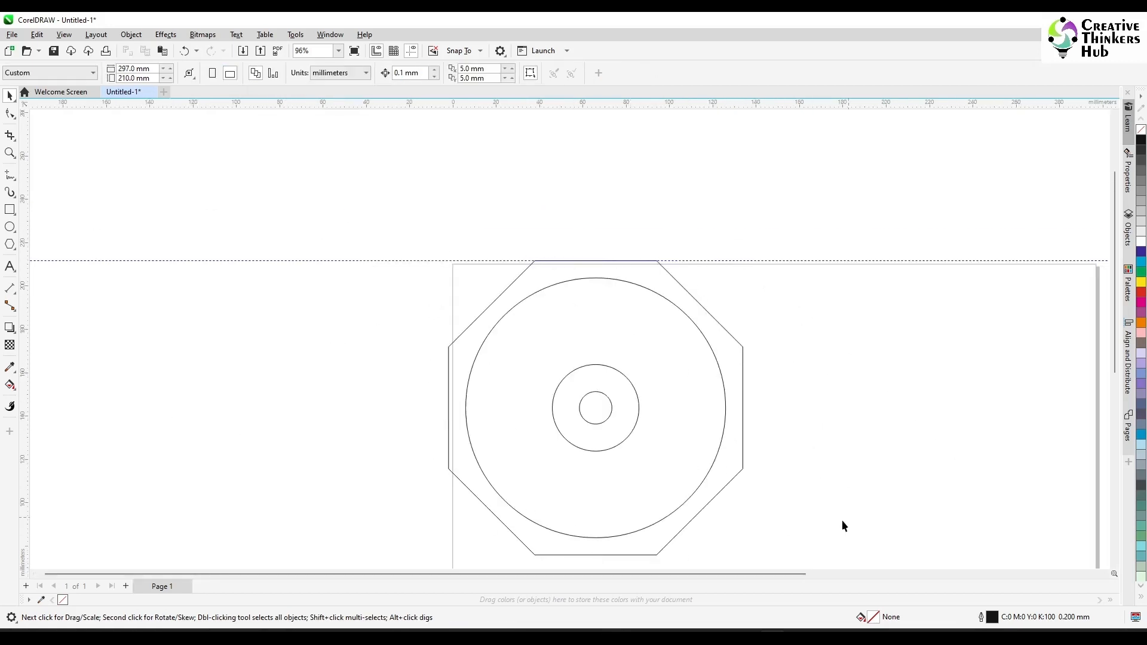
scroll(865, 480, "down", 3)
scroll(862, 477, "up", 2)
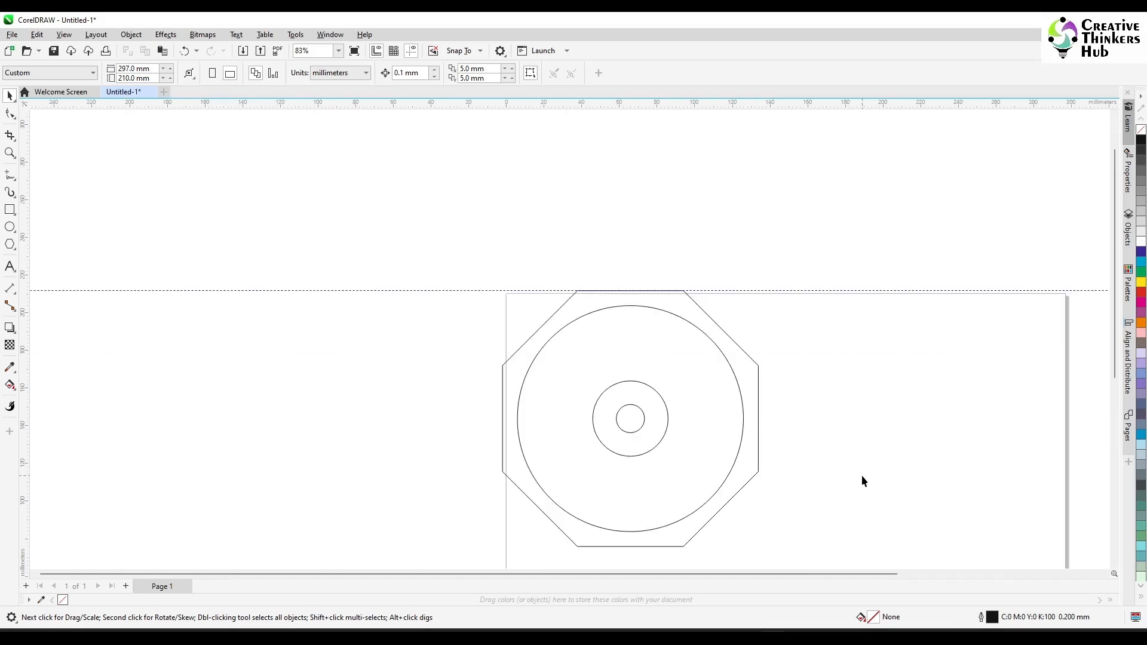
scroll(862, 481, "down", 1)
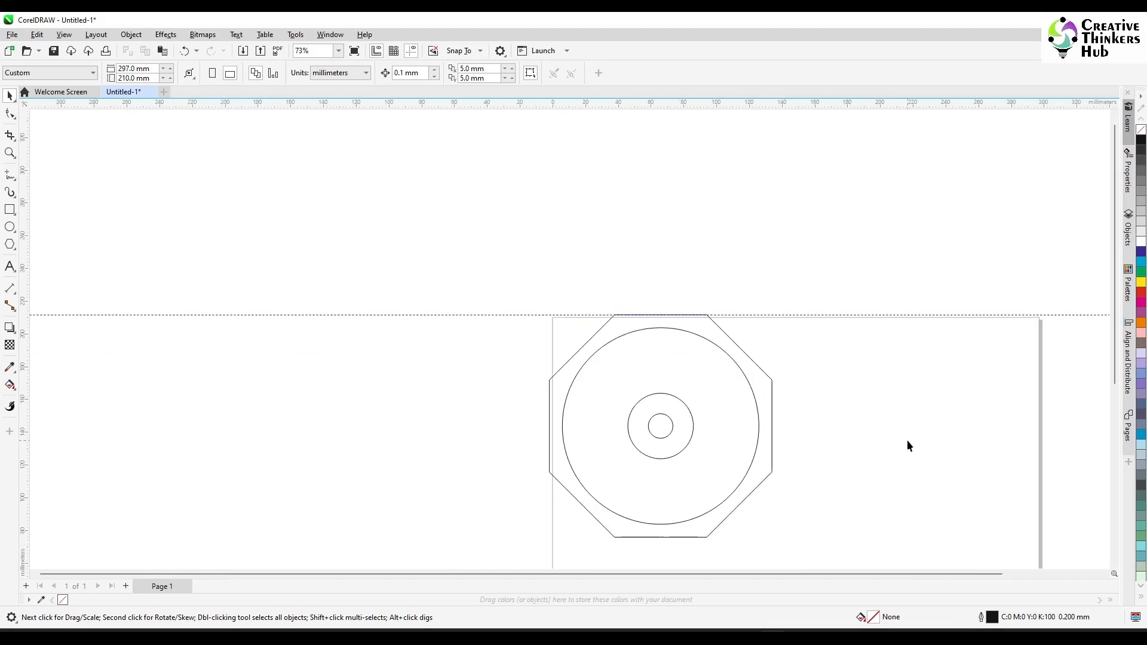
scroll(909, 424, "up", 2)
scroll(909, 425, "down", 1)
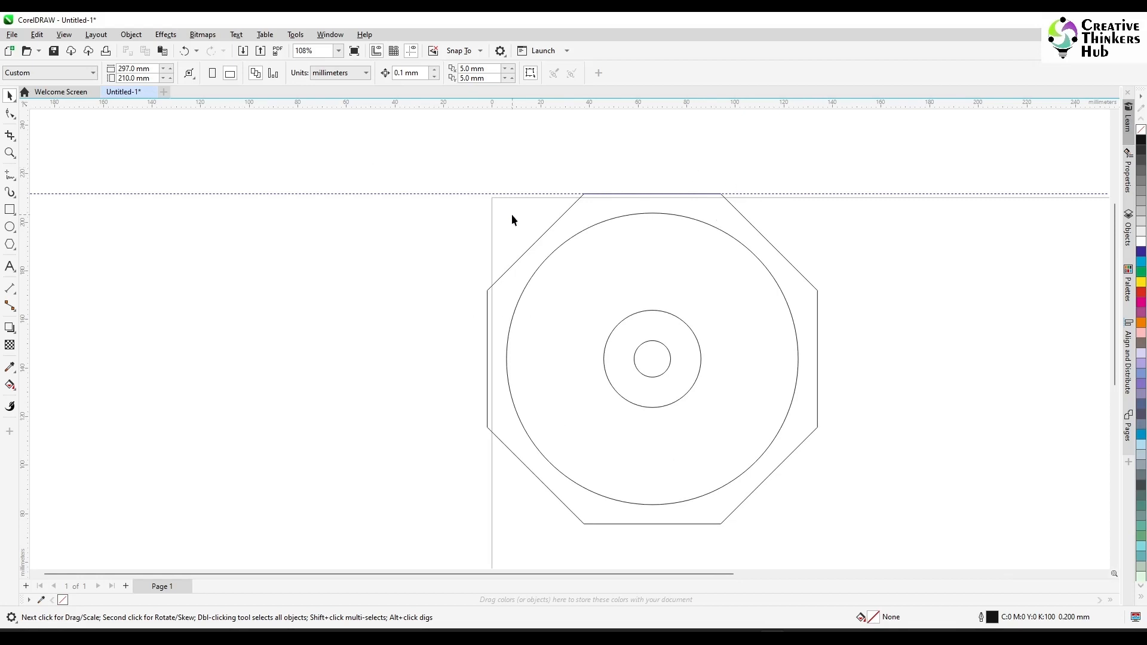
scroll(427, 417, "down", 2)
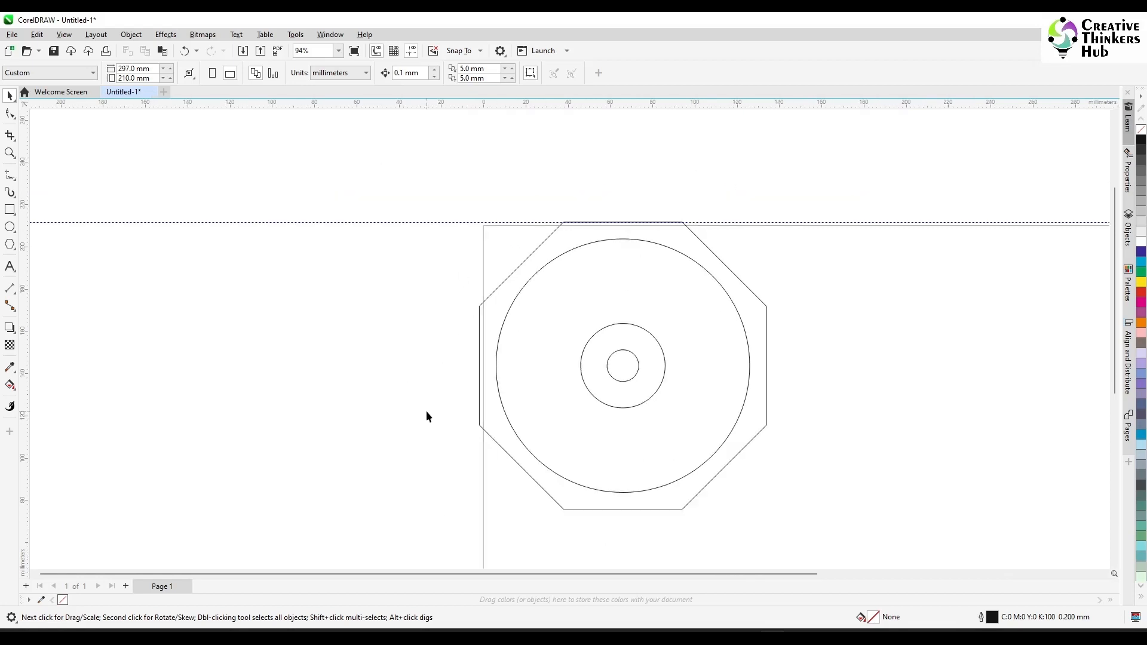
Delete the horizontal guideline and move the octagon with its circles fully inside the page
left_click_drag(648, 485, 658, 487)
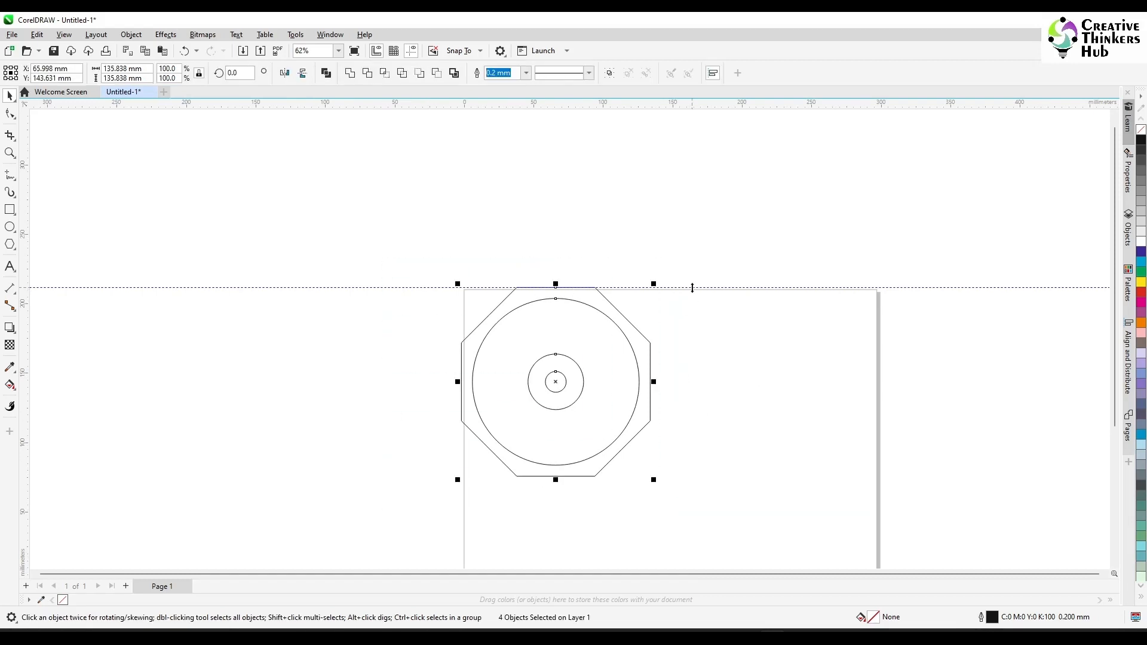
left_click(693, 288)
key("Delete")
left_click_drag(383, 259, 678, 505)
left_click_drag(559, 383, 608, 406)
left_click(800, 391)
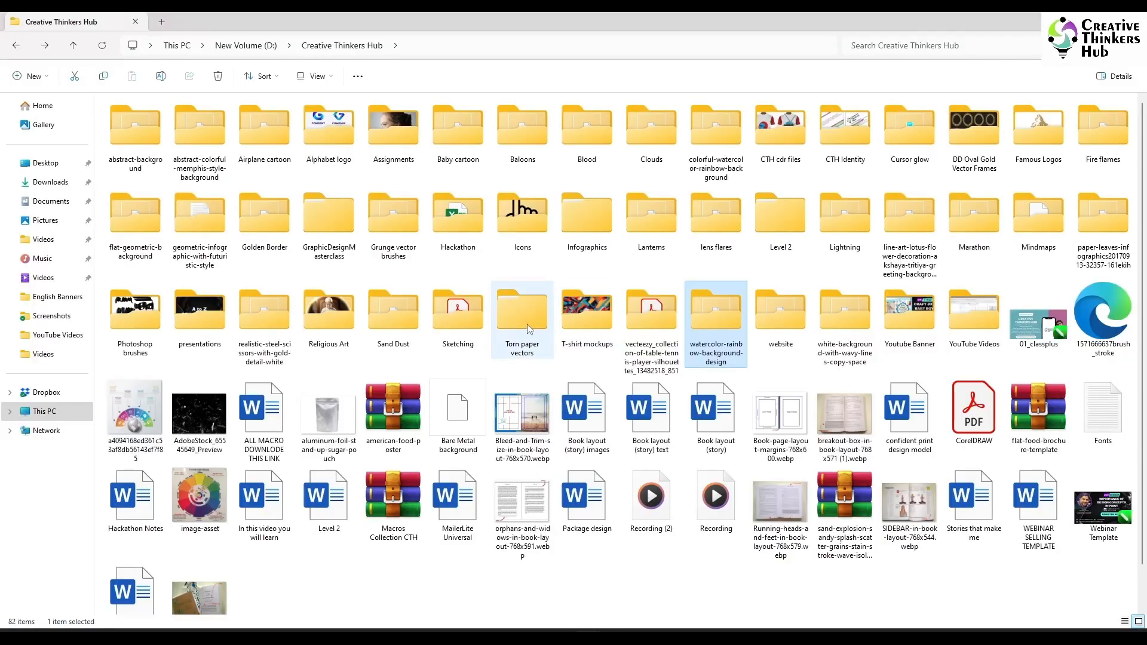
Import 23481 [Converted] from the browen-torn-paper-transparent-background folder in Torn paper vectors, placing it beside the octagon at the page's upper right corner
double_click(527, 324)
left_click(357, 77)
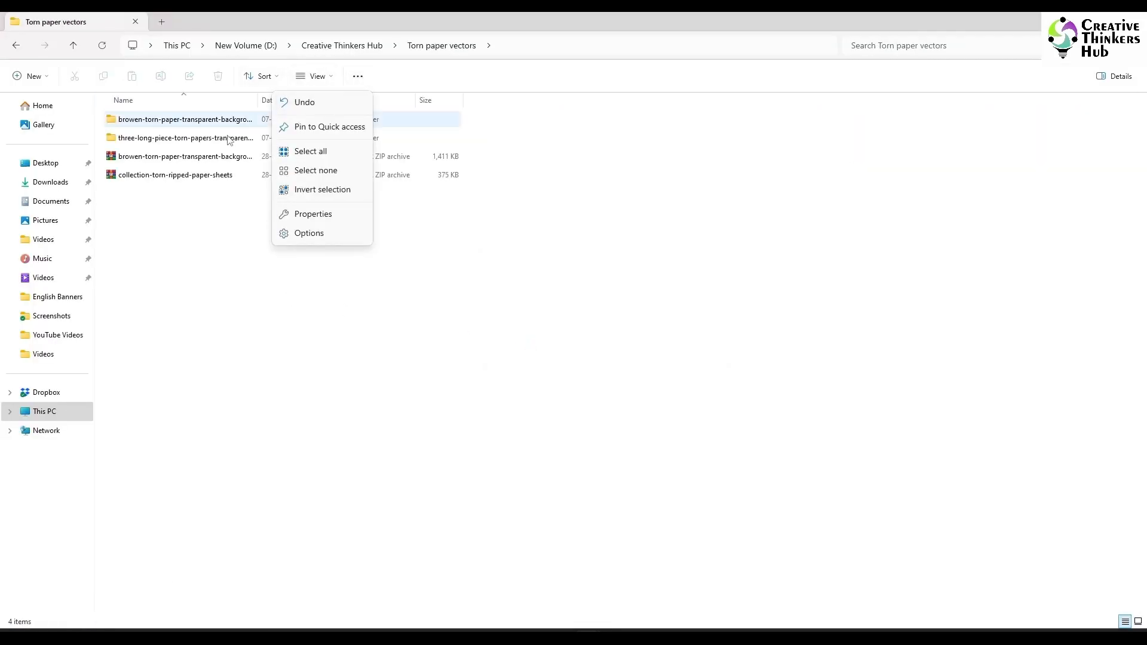
left_click(210, 174)
double_click(185, 120)
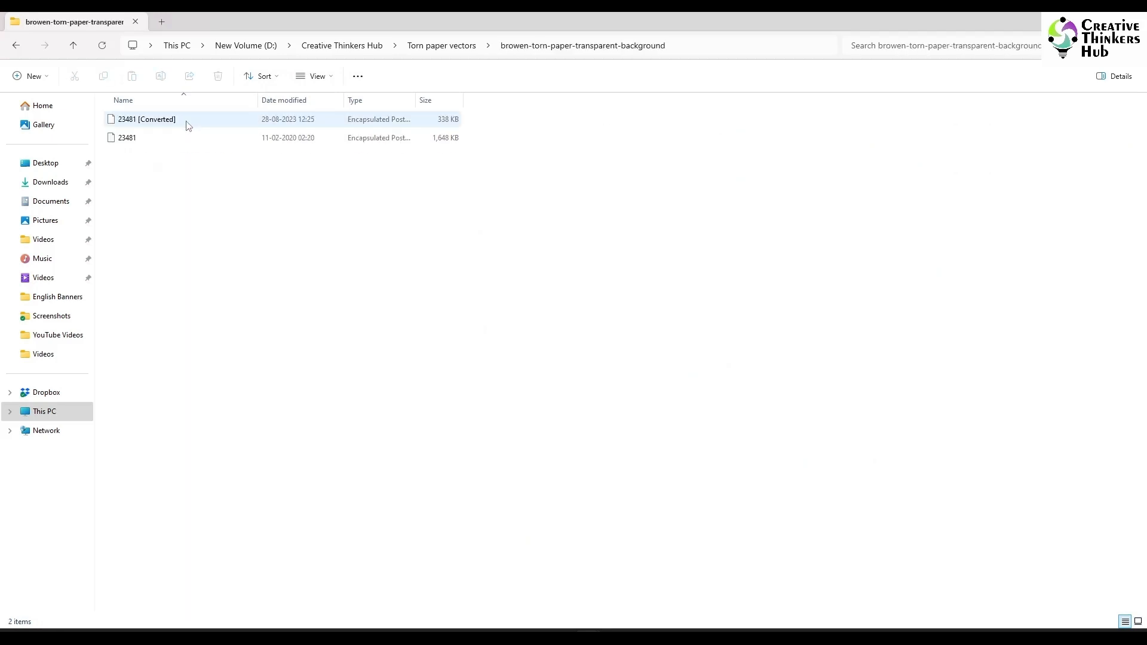
left_click(188, 125)
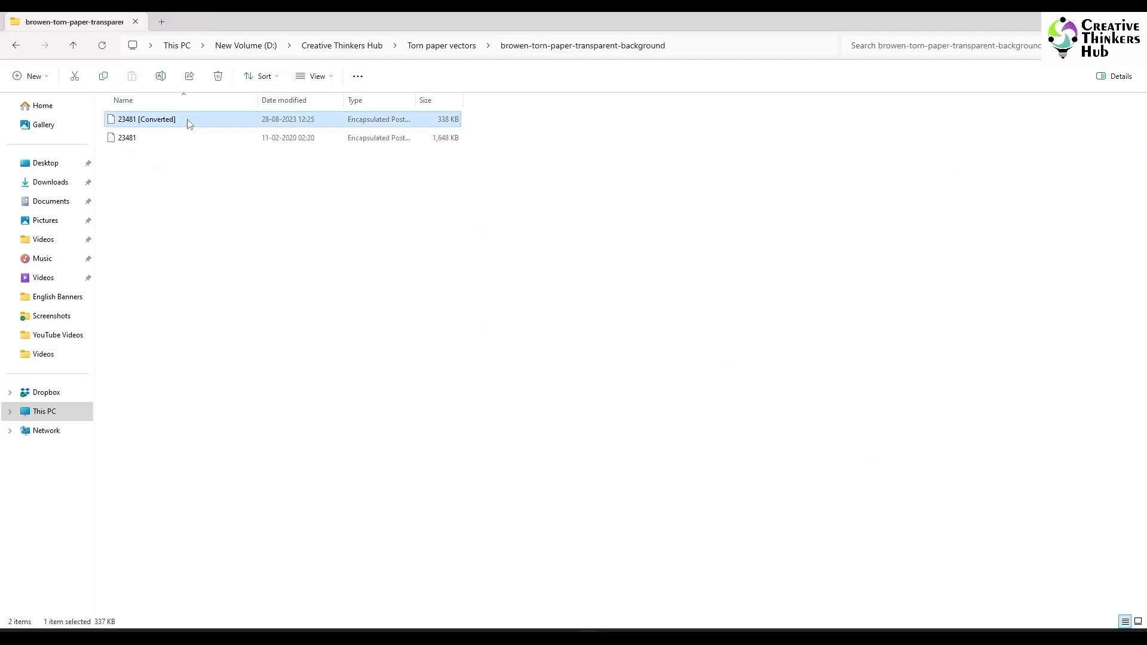
left_click_drag(188, 121, 834, 321)
left_click(564, 375)
Import 25599 [Converted] from the three-long-piece-torn-papers-transparent-background folder, placing it below the orange torn paper
mouse_move(588, 635)
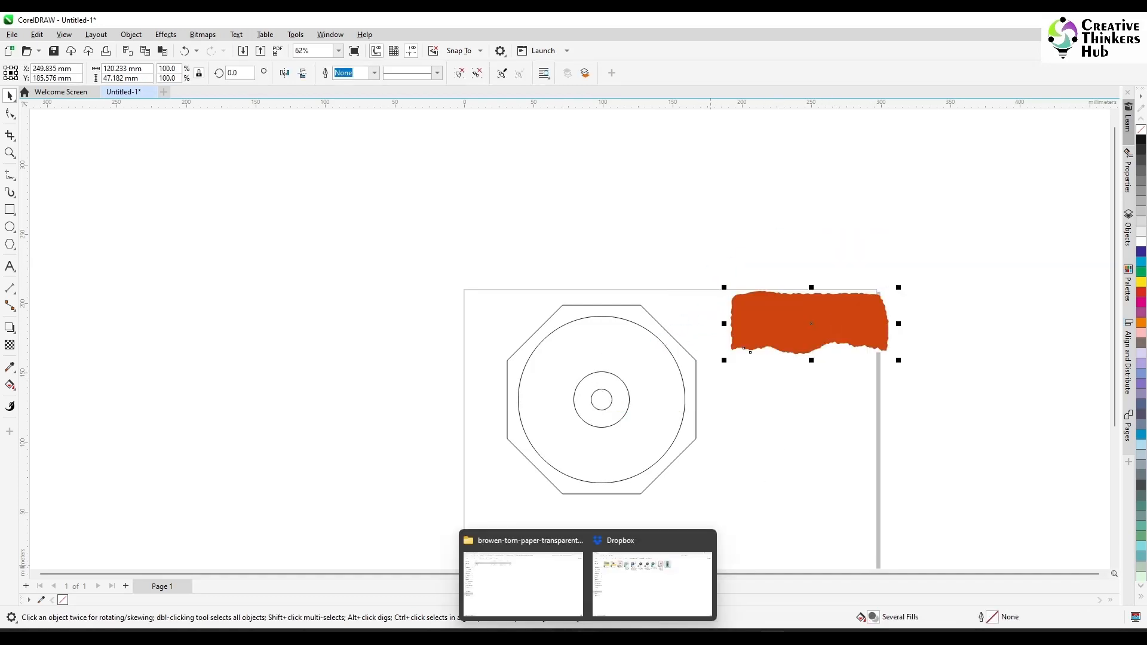
left_click(523, 577)
key("alt+Up")
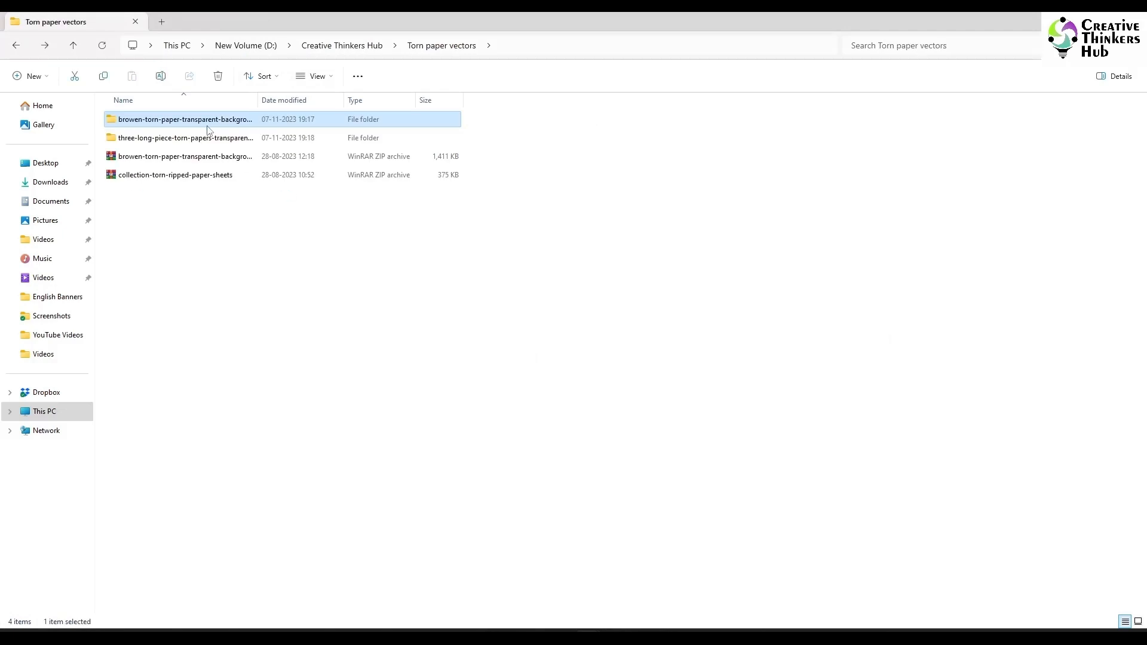
left_click(212, 138)
double_click(212, 142)
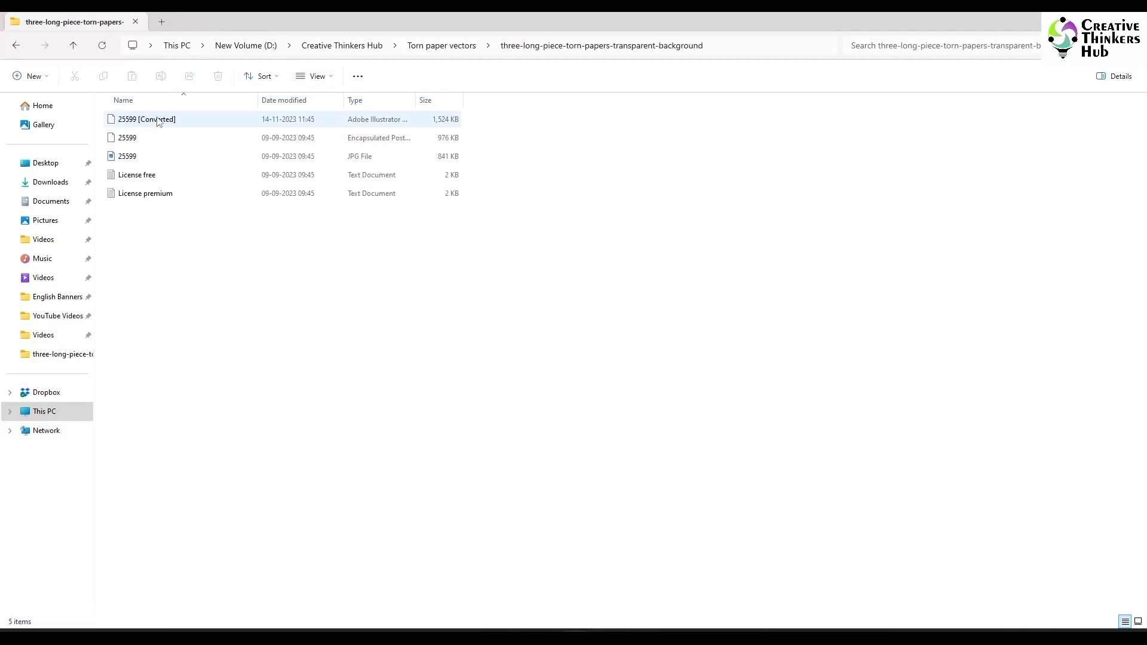
left_click_drag(157, 119, 879, 442)
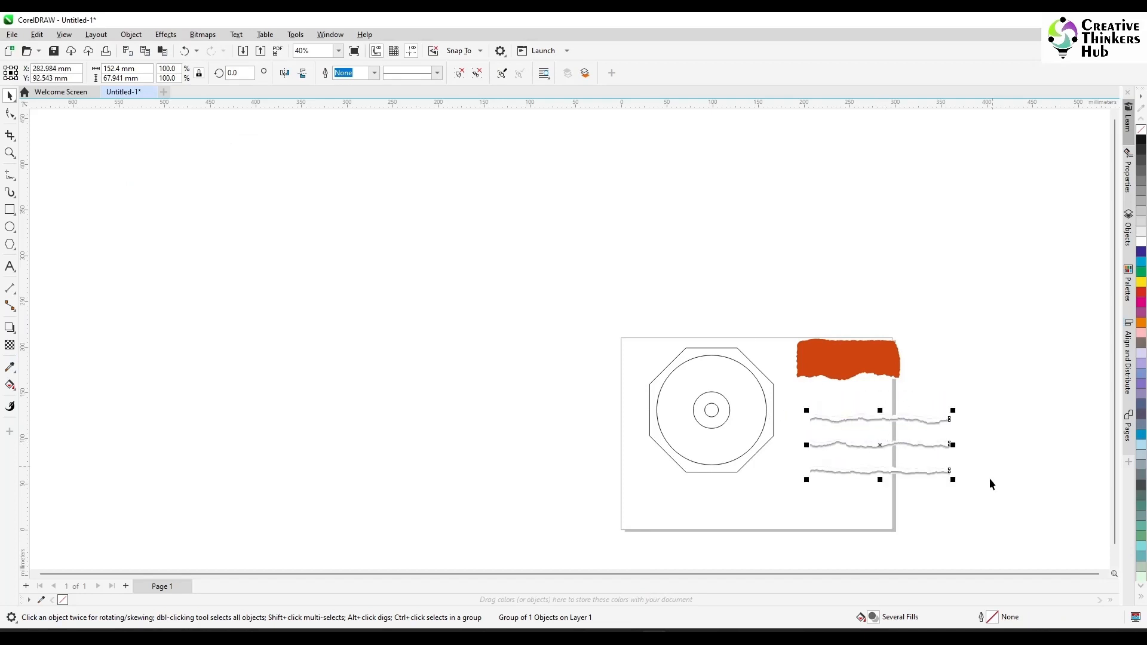
left_click(697, 489)
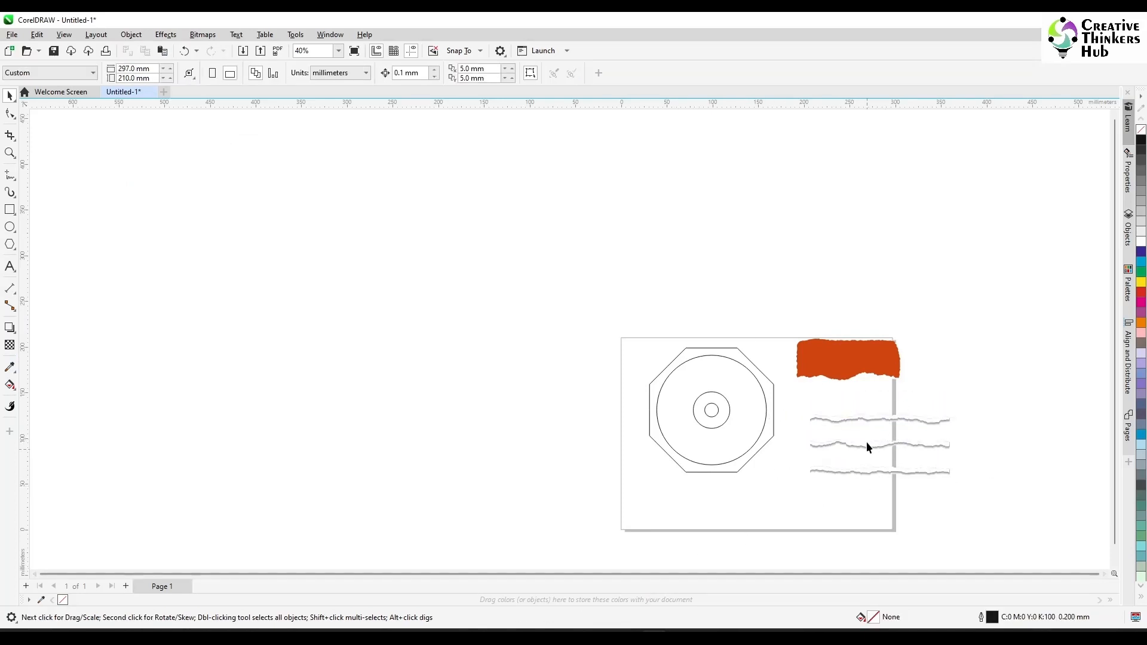
Import the 43362 vector file from the abstract-background folder and place it to the left of the page
mouse_move(574, 635)
left_click(575, 583)
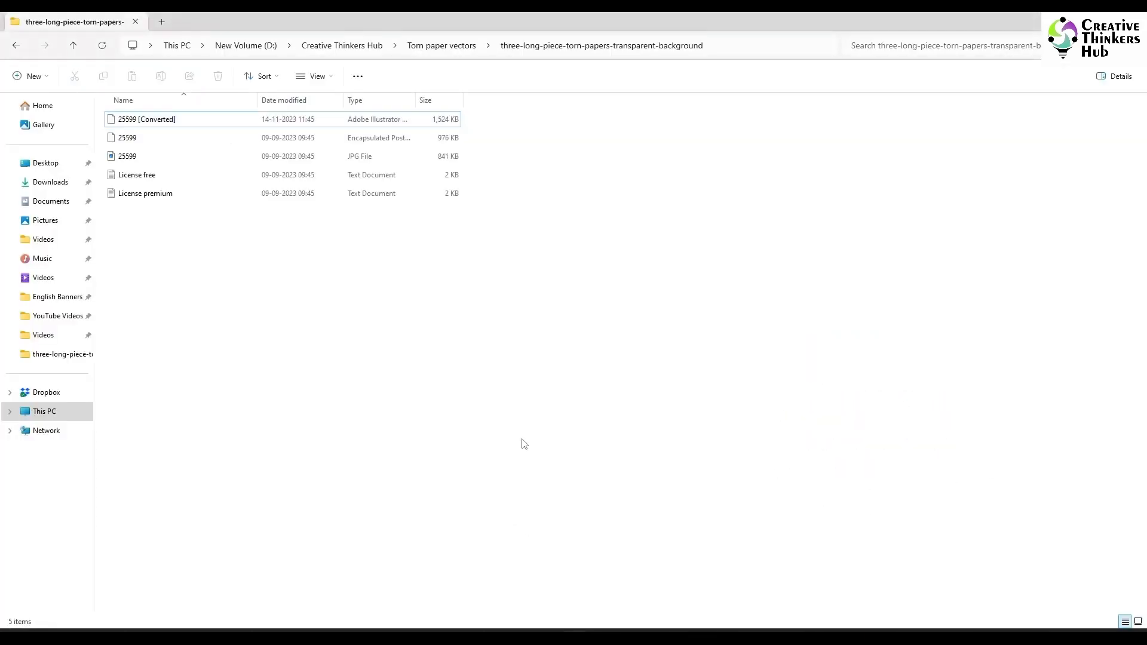
key("alt+Up")
key("alt+Up")
double_click(138, 128)
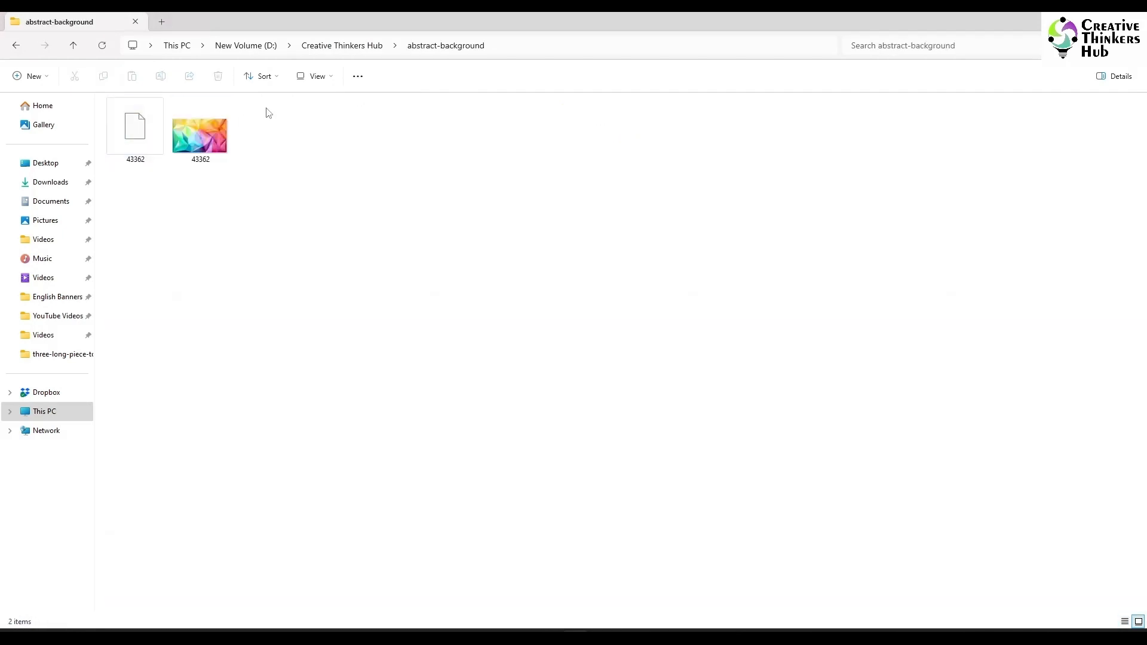
left_click_drag(131, 133, 433, 336)
left_click(562, 375)
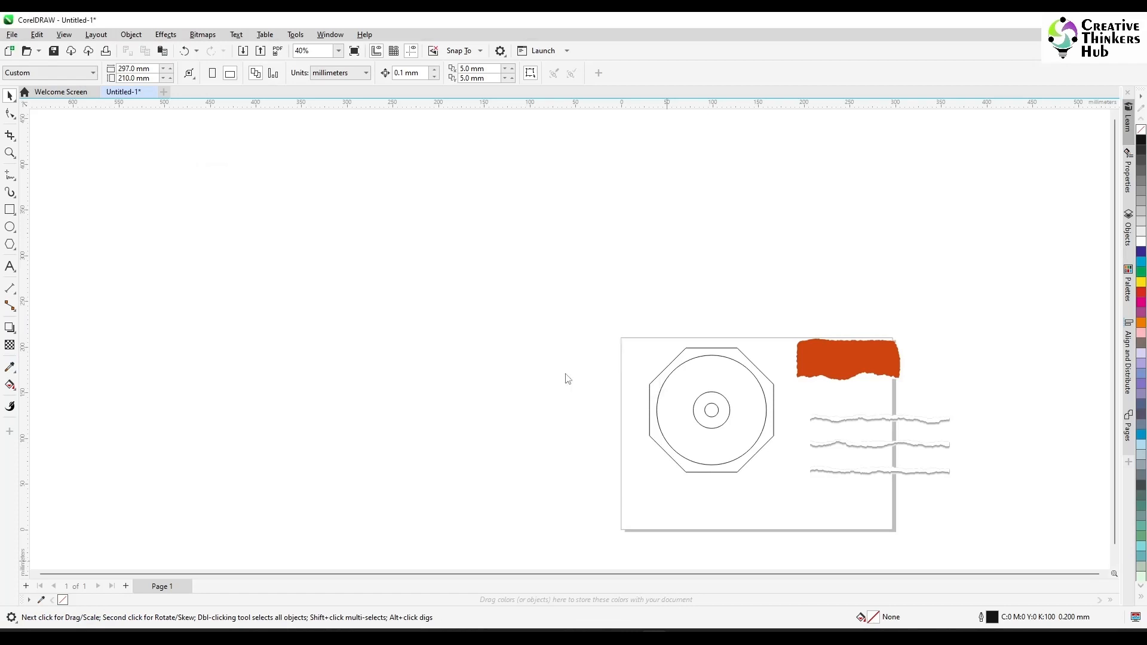
left_click(428, 425)
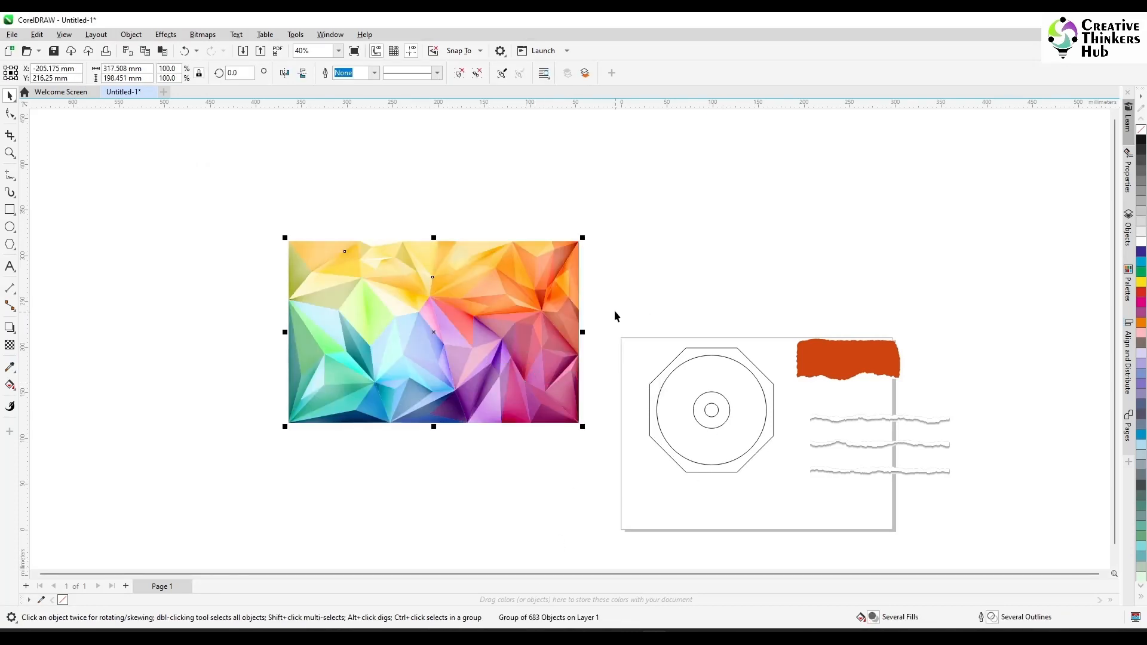
Ungroup the imported torn-edge lines and regroup the two pieces of each line as its own group
left_click_drag(616, 315, 780, 485)
left_click(868, 418)
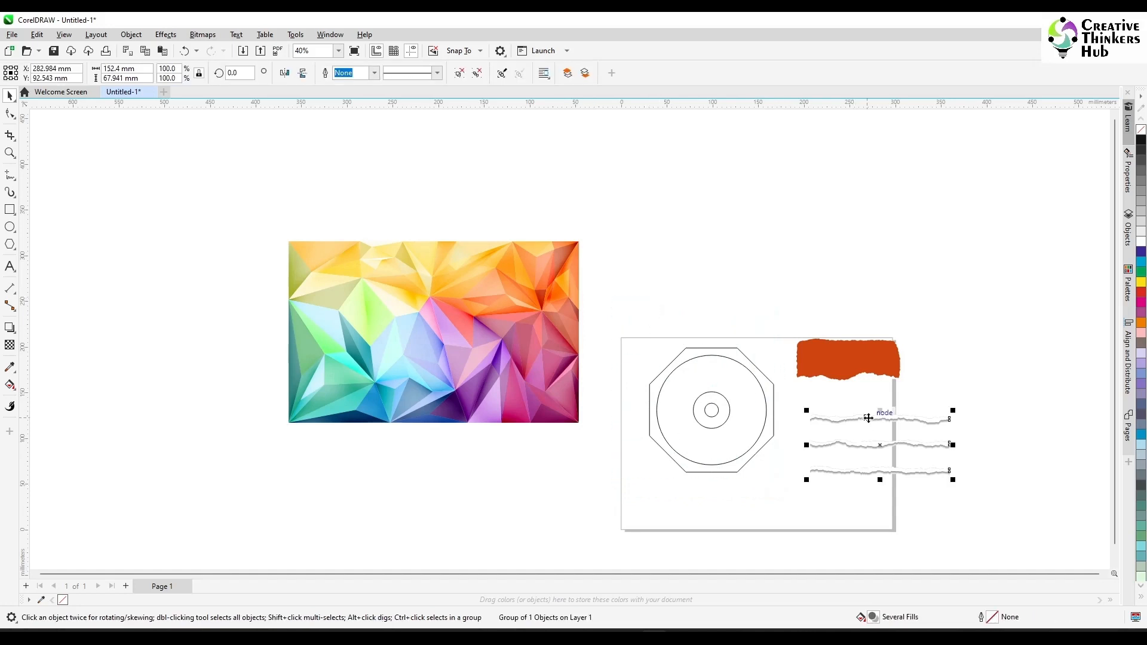
left_click(584, 204)
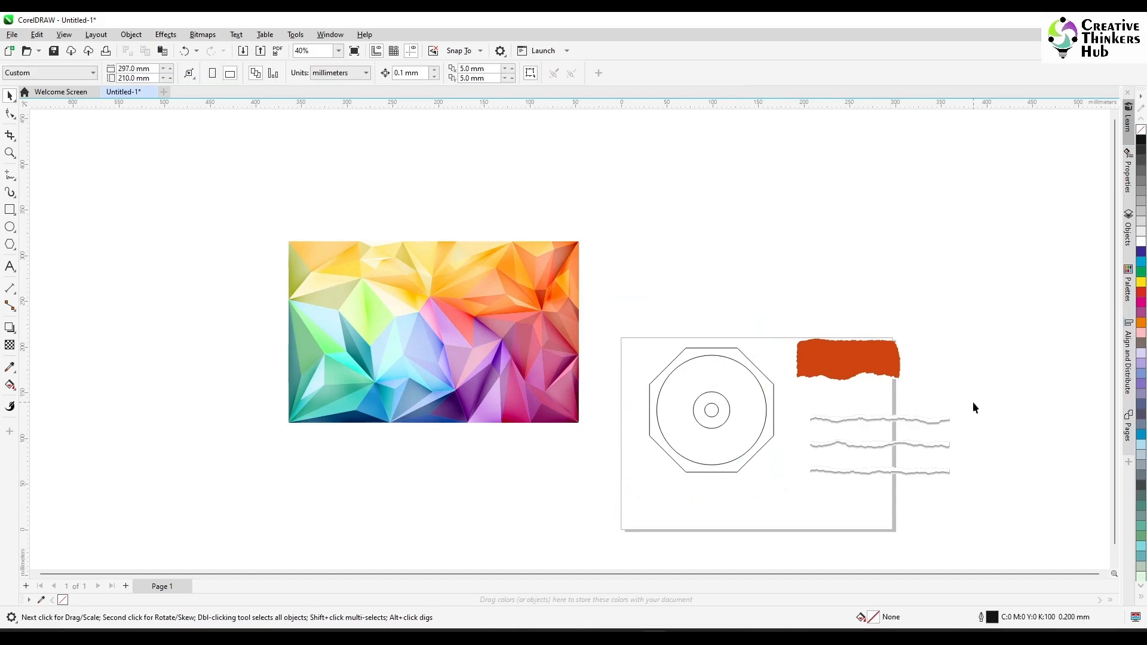
left_click_drag(796, 428, 794, 433)
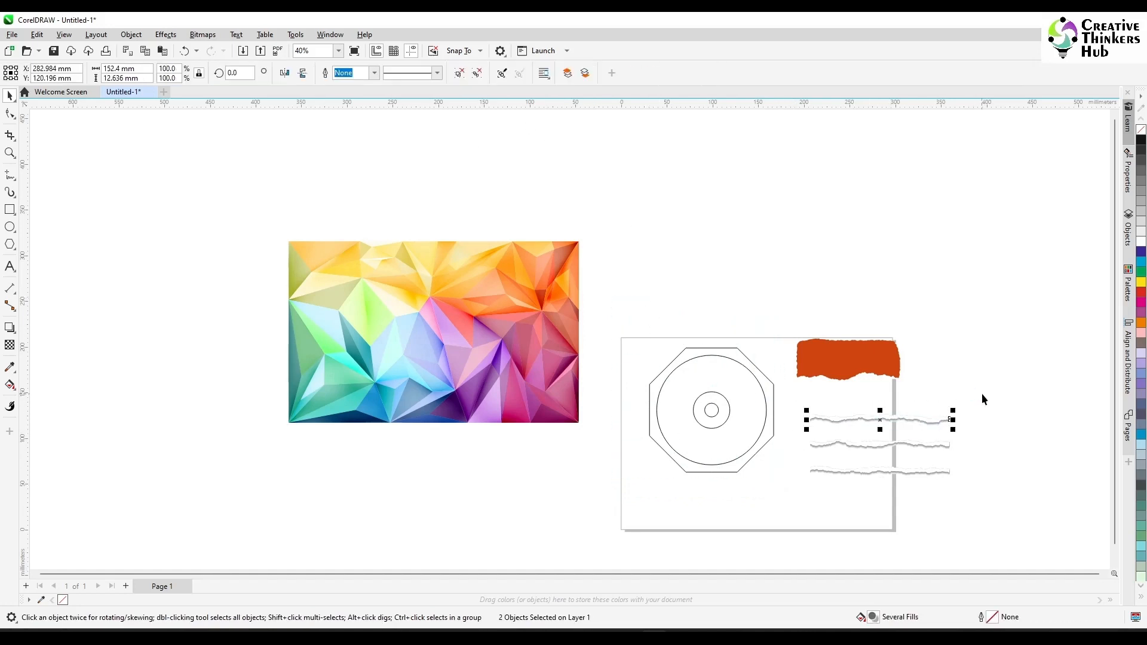
left_click_drag(986, 430, 1006, 501)
key("ctrl+g")
key("ctrl+g")
Rotate the three torn-edge lines 90° so they stand upright
left_click(944, 421)
left_click(838, 442, "shift")
left_click(837, 473, "shift")
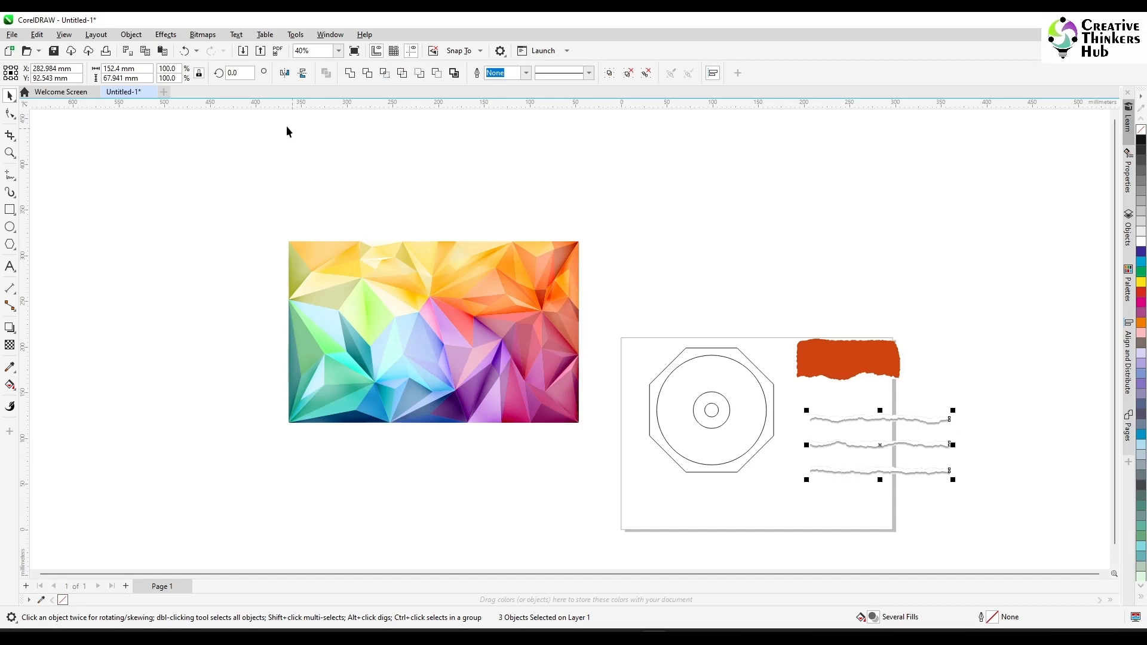
type("90")
key("Return")
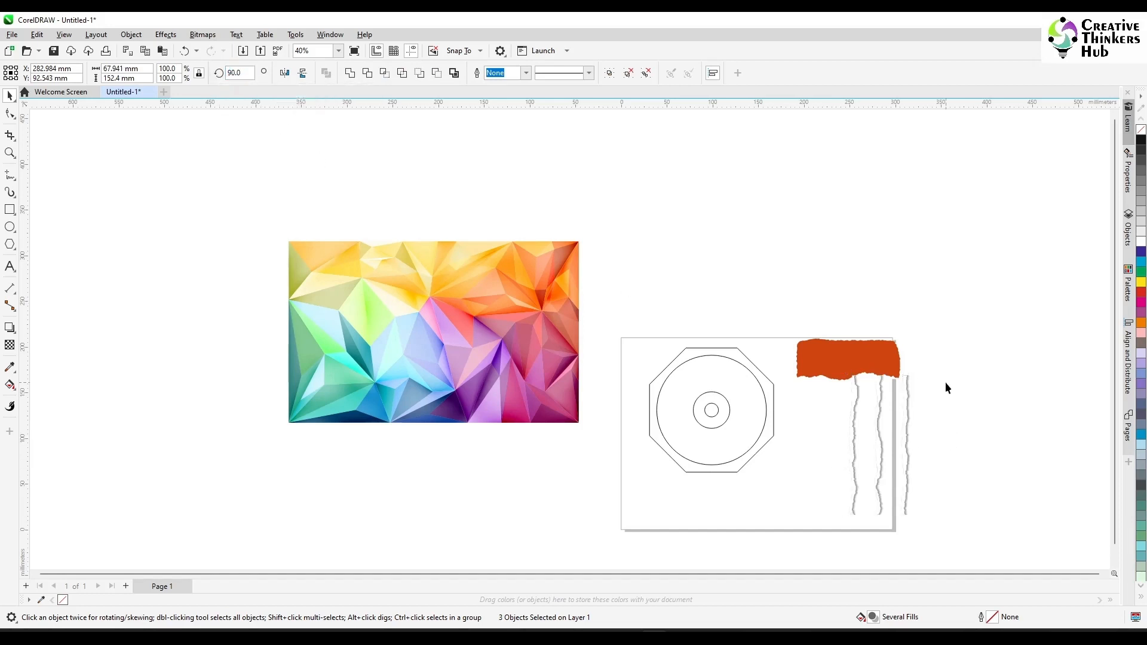
left_click(946, 382)
Move the leftmost torn line over the middle of the circles and align its vertical center with the octagon
left_click_drag(852, 425, 721, 400)
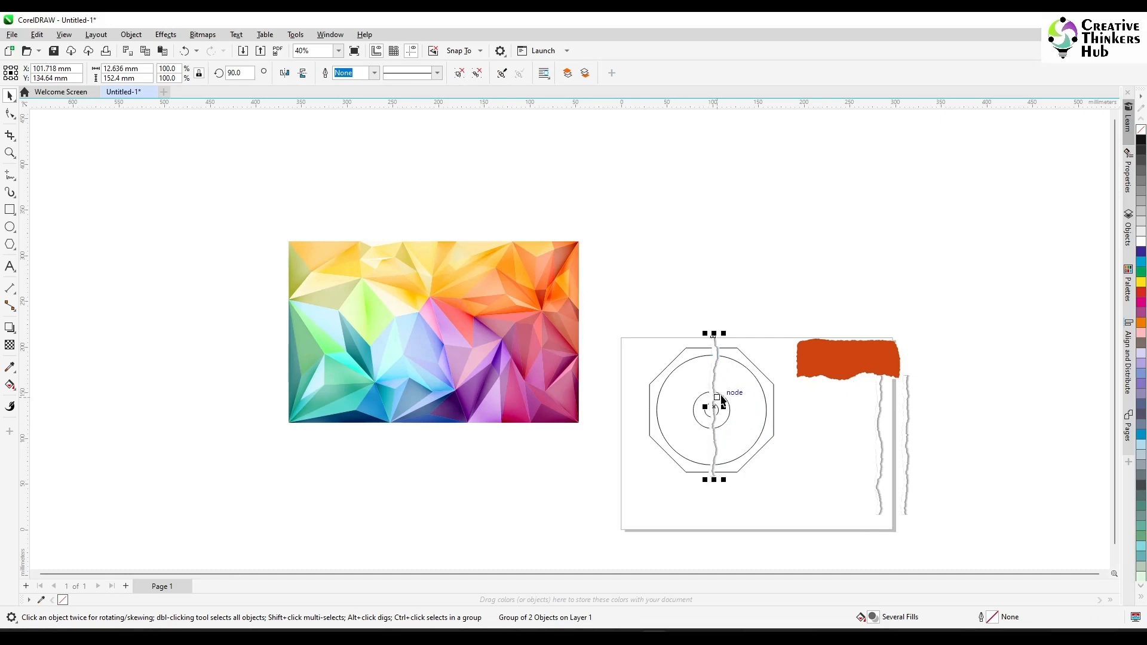
scroll(721, 400, "up", 4)
left_click(772, 309, "shift")
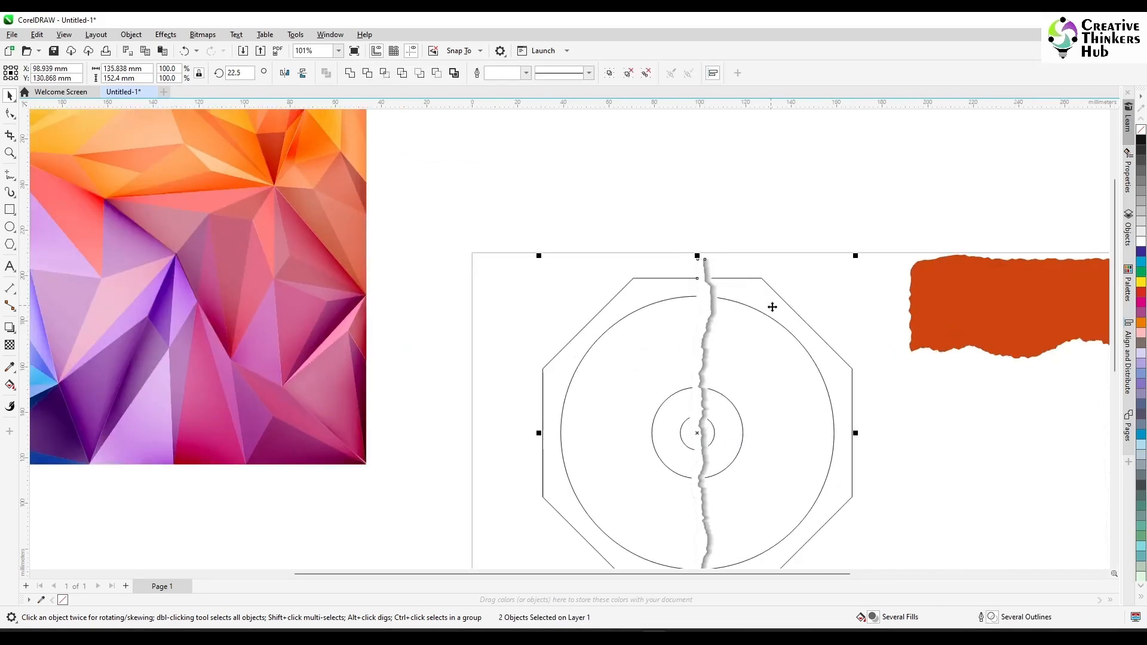
scroll(777, 321, "down", 4)
left_click(825, 419)
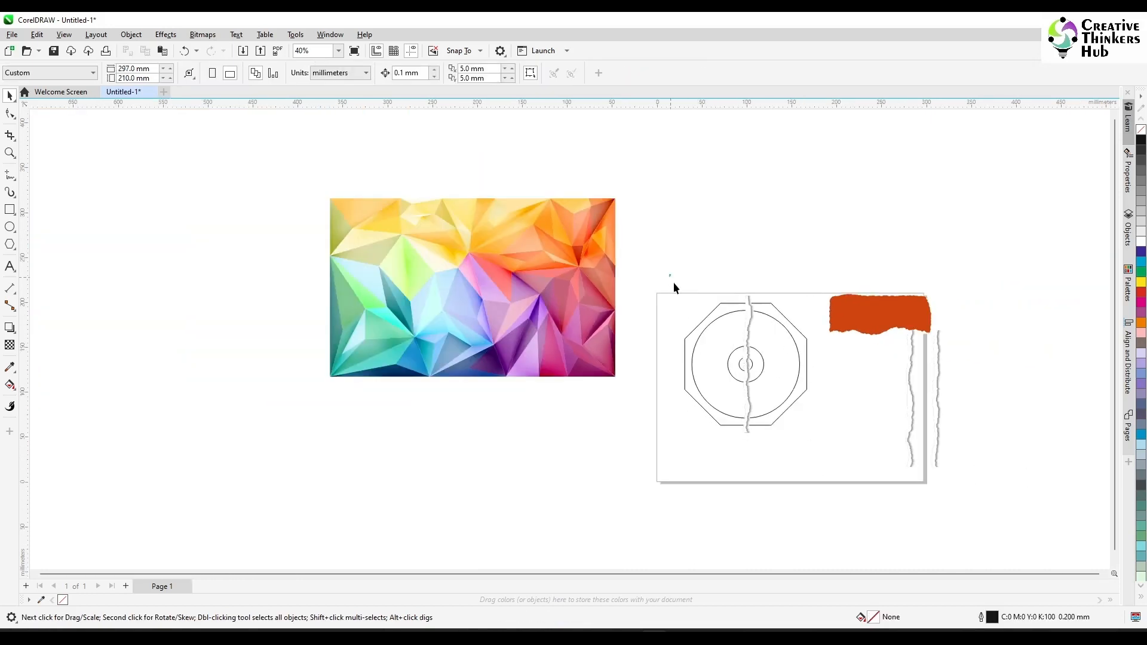
Move the abstract background above the page and place three copies of the octagon, circles and torn line in a row left of the page
left_click_drag(532, 297, 845, 179)
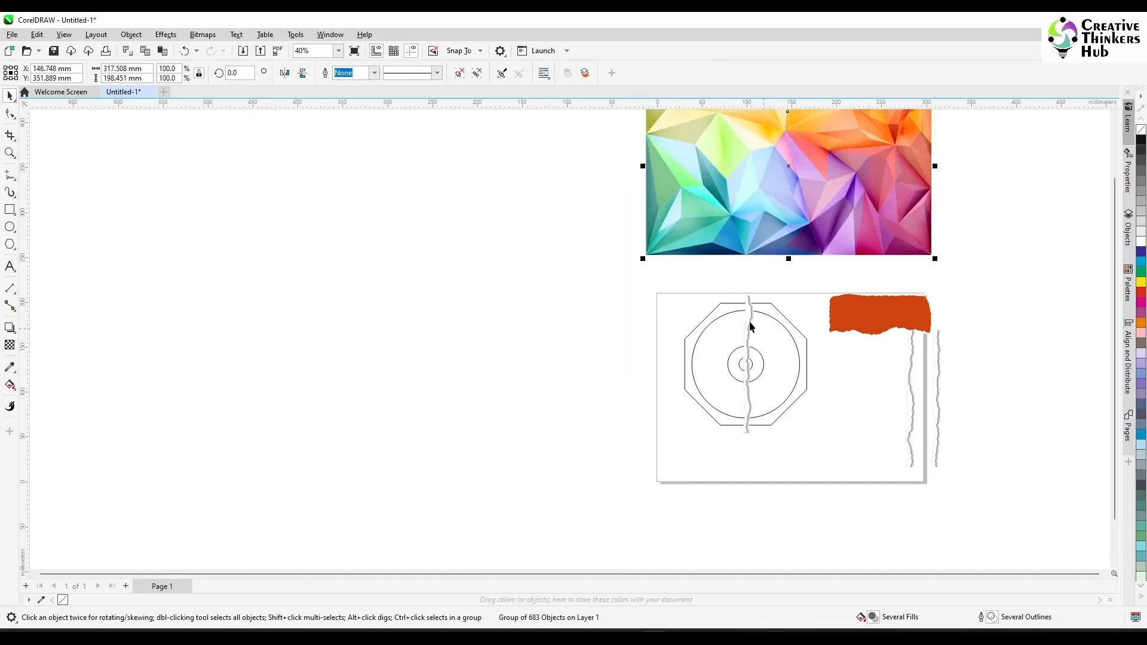
left_click_drag(812, 440, 813, 440)
left_click_drag(747, 366, 584, 365)
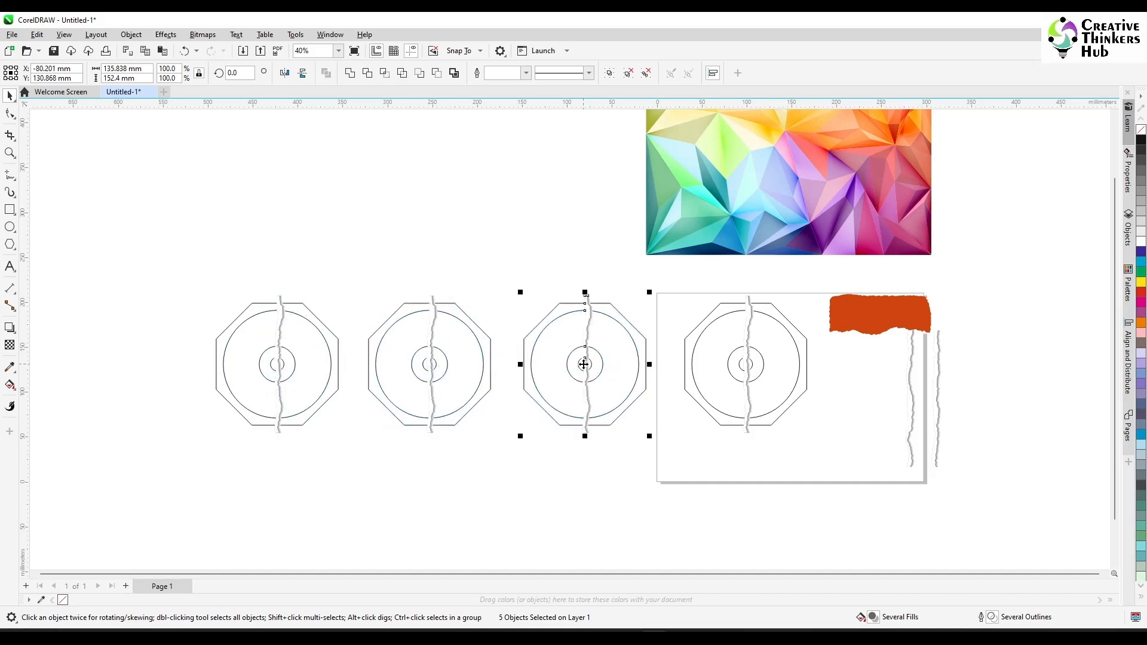
Delete the torn line from the octagon copy nearest the page
left_click(890, 454)
left_click(912, 445)
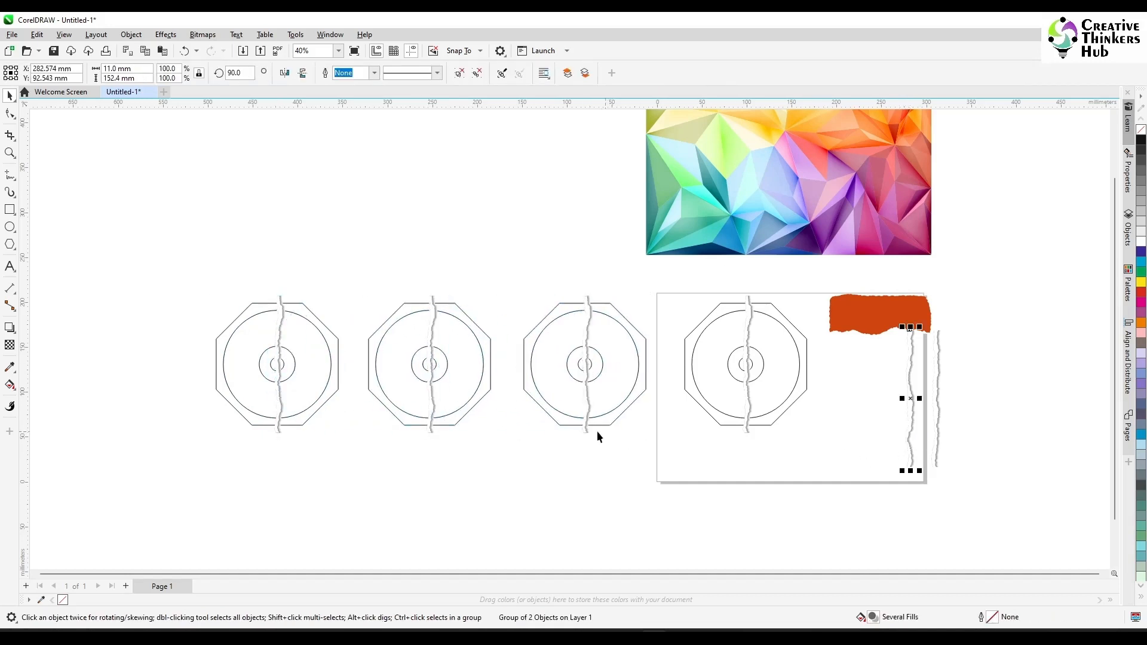
left_click(587, 430)
key("Delete")
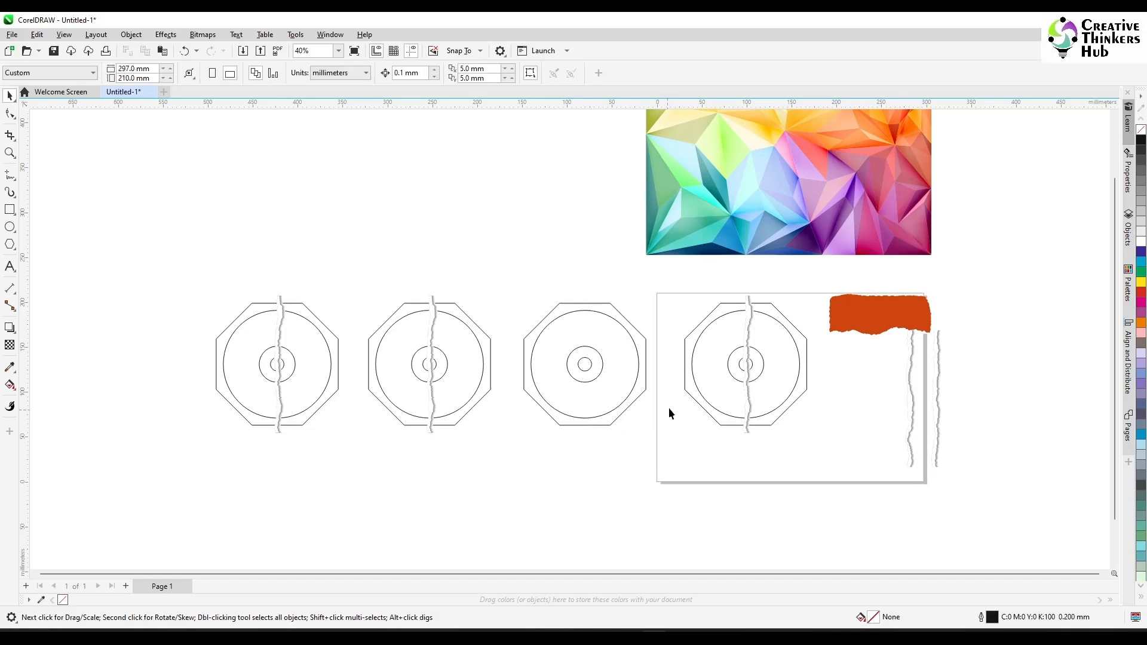
Center the torn line on the page's octagon and move a spare torn line onto the middle of the copy nearest the page
left_click(751, 396)
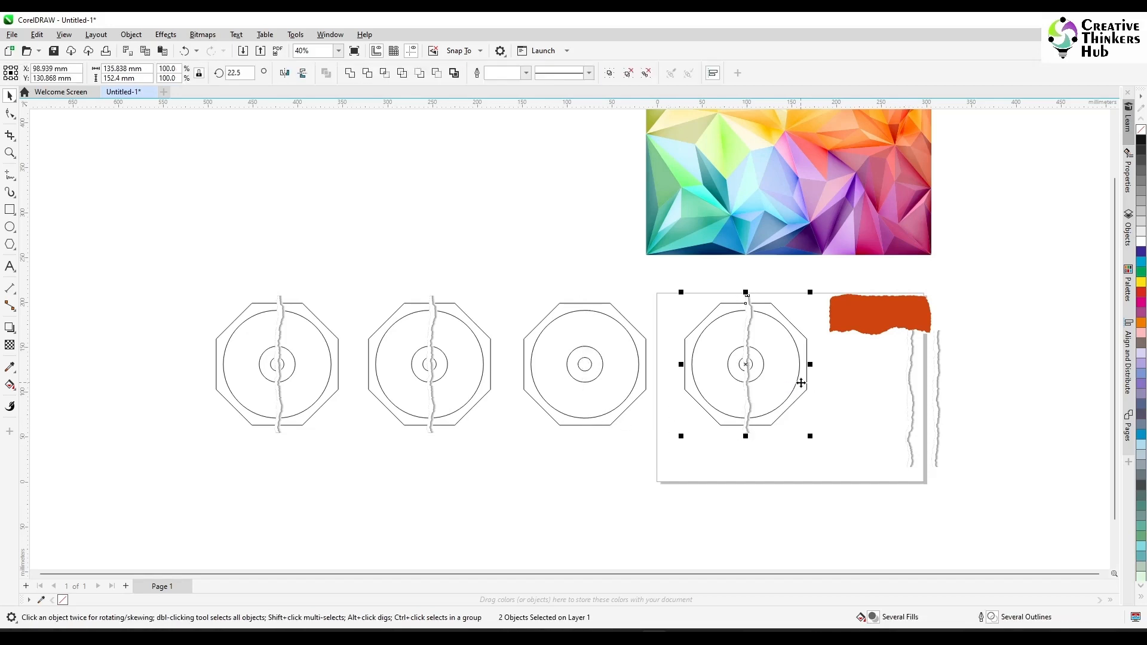
left_click(841, 436)
left_click(914, 420)
left_click_drag(914, 420, 588, 387)
left_click(623, 322, "shift")
left_click(638, 455)
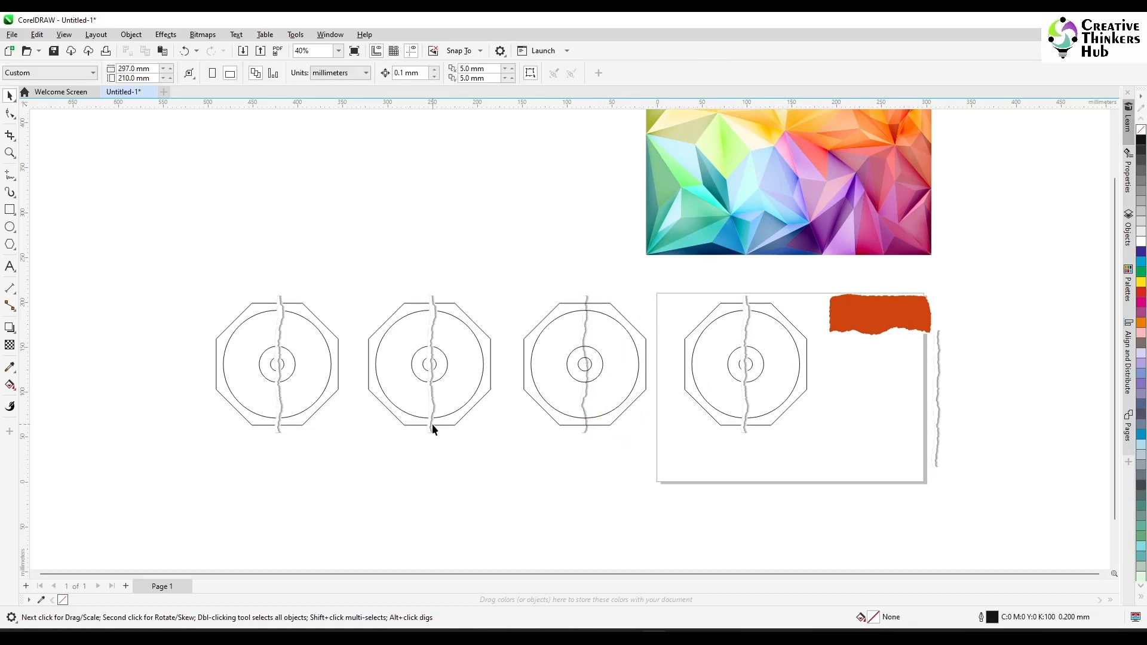
Replace the torn line on the middle octagon copy with the last spare torn line, centered on the octagon
left_click(432, 425)
key("Delete")
left_click_drag(936, 440, 430, 421)
left_click(478, 483)
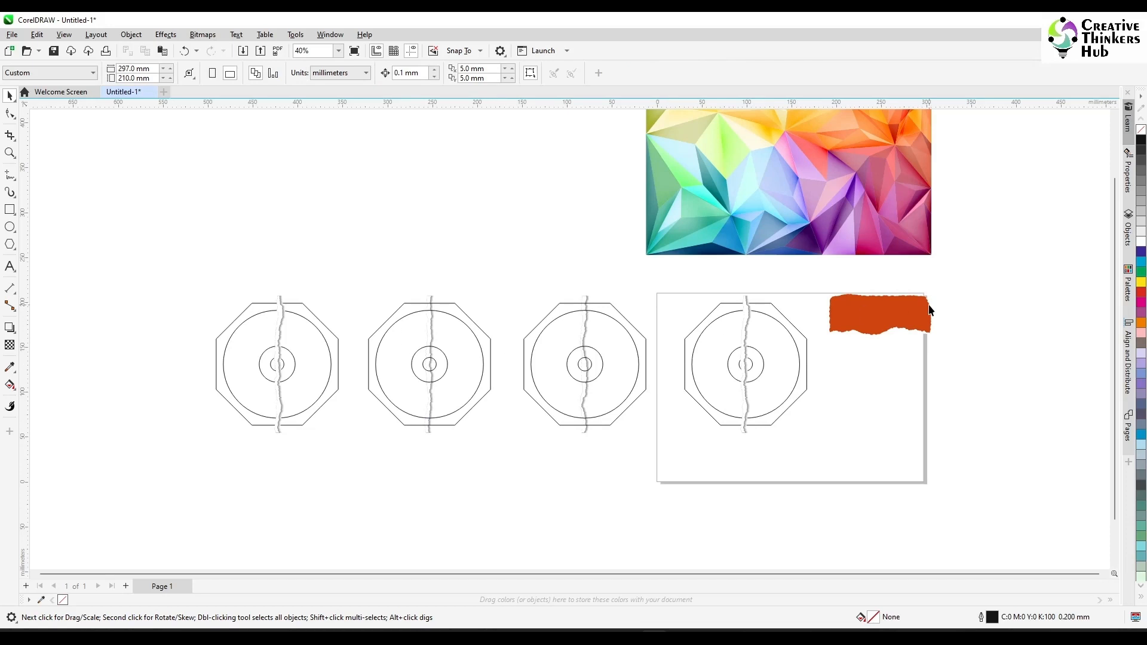
Ungroup the orange torn paper and delete its orange piece, keeping only the white torn edge
left_click(898, 333)
left_click_drag(899, 334, 893, 390)
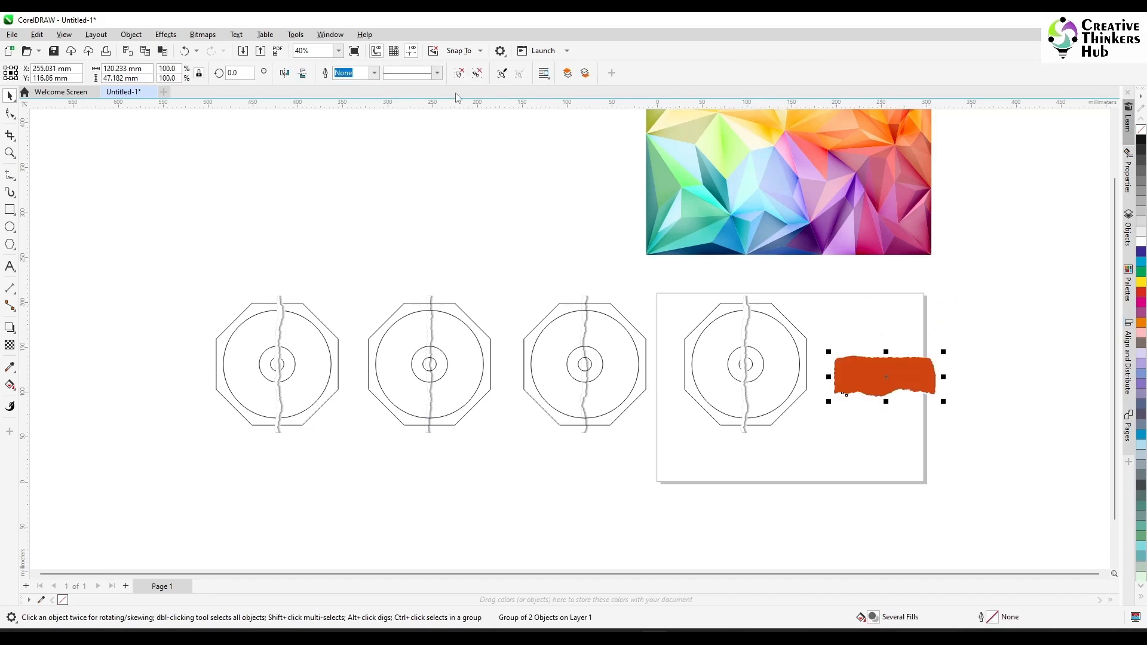
key("ctrl+u")
left_click(492, 190)
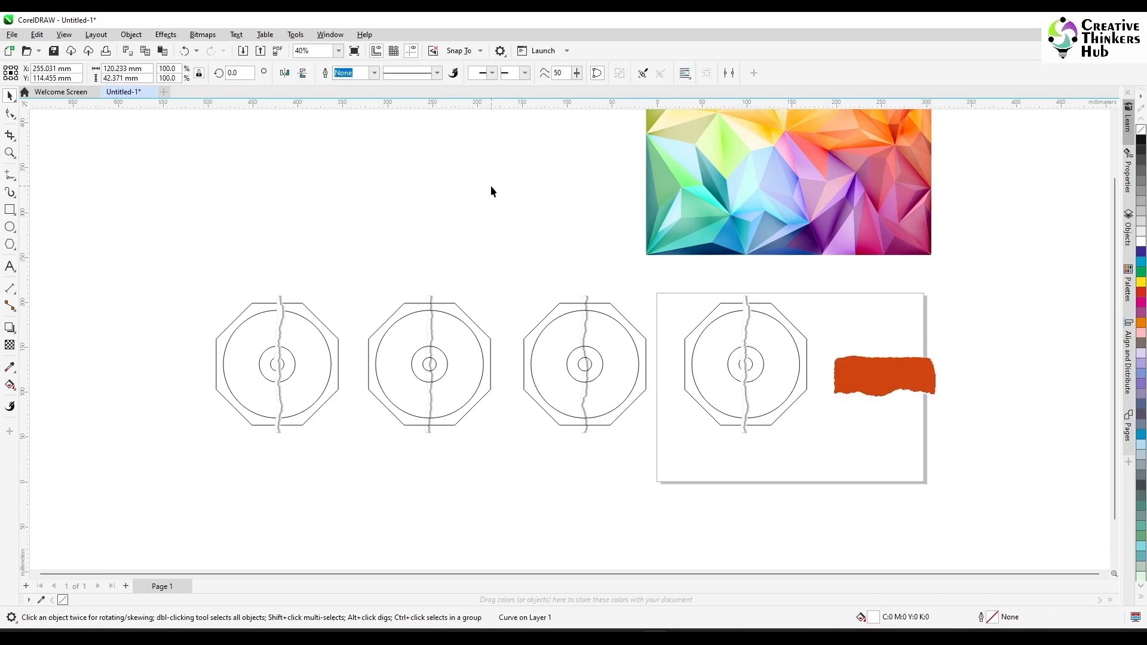
left_click(889, 376)
left_click_drag(889, 377, 894, 307)
left_click(865, 384)
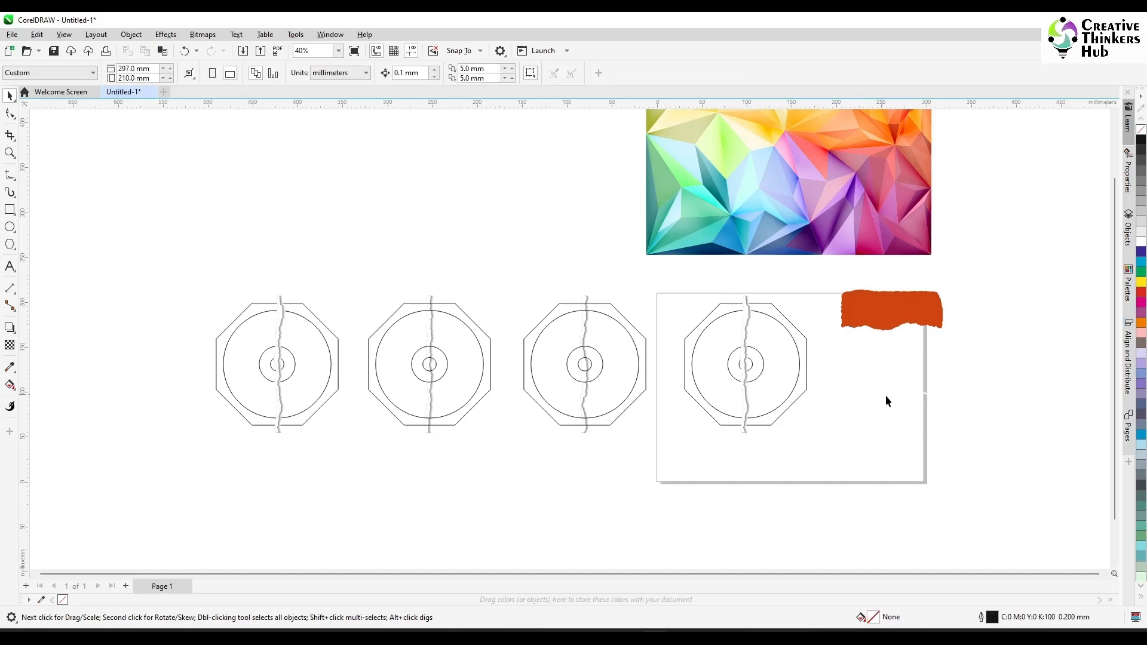
left_click(886, 310)
key("Delete")
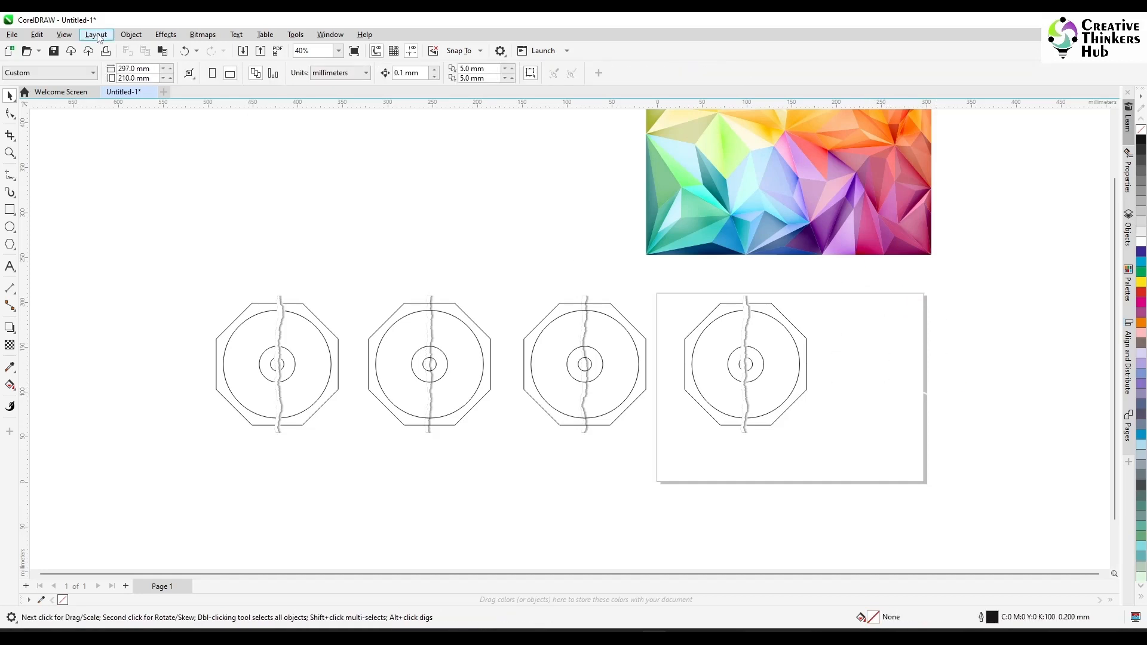
Switch the drawing to wireframe view to expose the white torn edge's outline
left_click(63, 34)
left_click(81, 48)
scroll(865, 378, "up", 5)
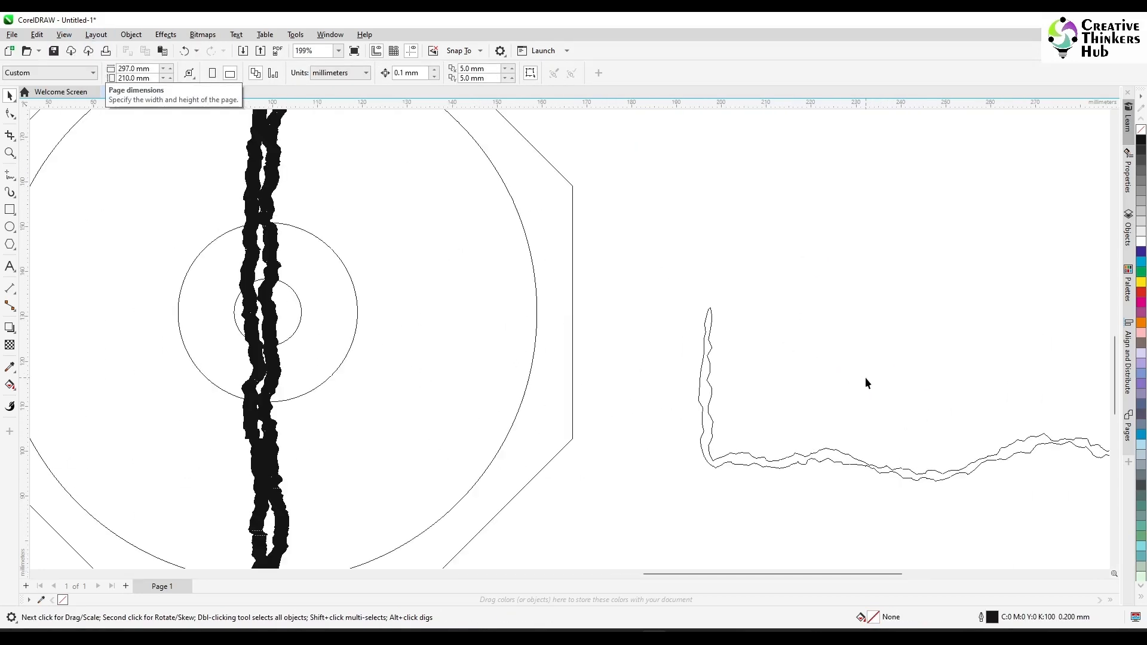
scroll(990, 425, "down", 1)
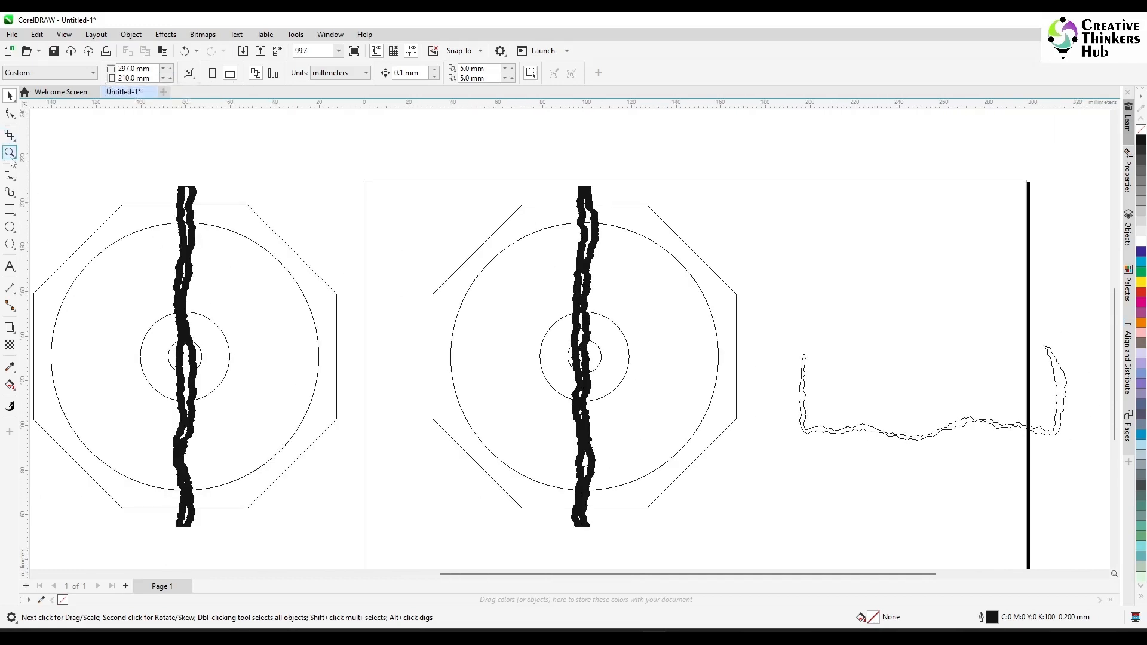
Delete the nodes forming the upright left end of the white torn edge on the page
left_click(10, 136)
left_click(10, 114)
left_click(828, 429)
scroll(830, 429, "up", 2)
scroll(770, 226, "up", 2)
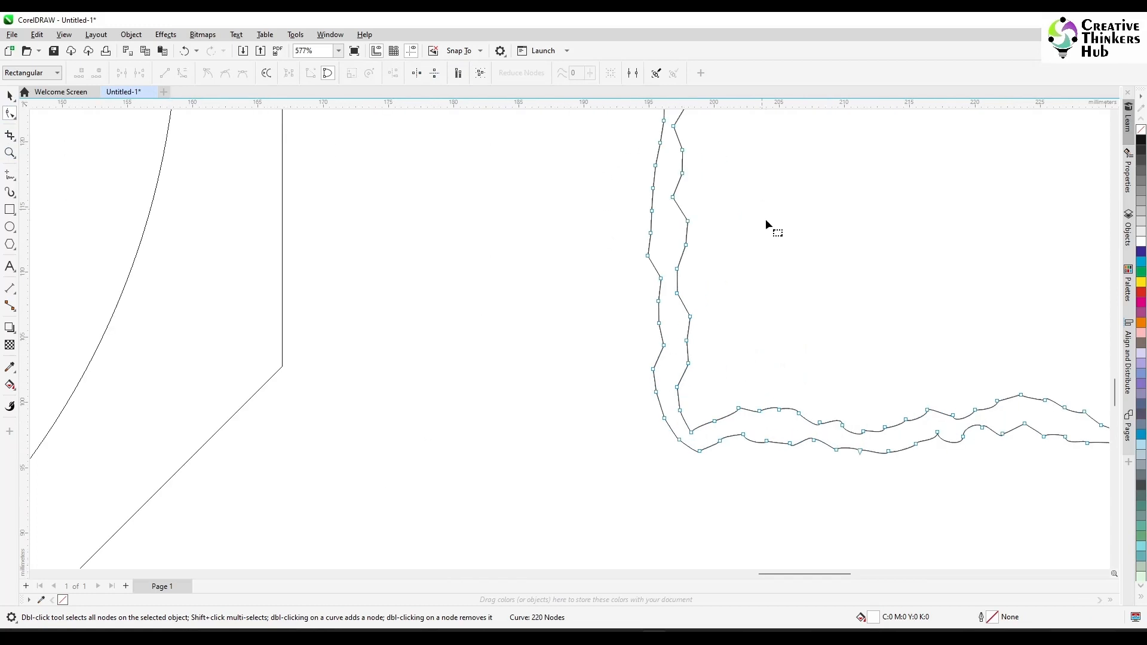
scroll(745, 159, "down", 2)
left_click_drag(785, 220, 754, 261)
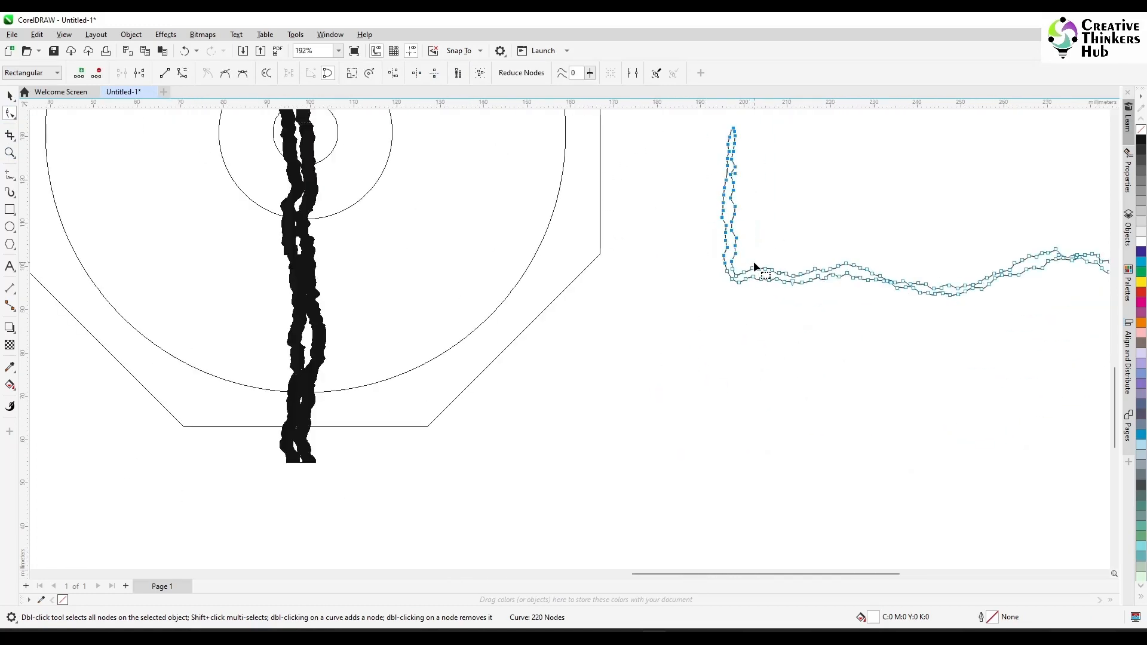
key("Delete")
scroll(754, 263, "up", 2)
scroll(752, 271, "down", 2)
scroll(751, 271, "down", 3)
scroll(867, 252, "up", 3)
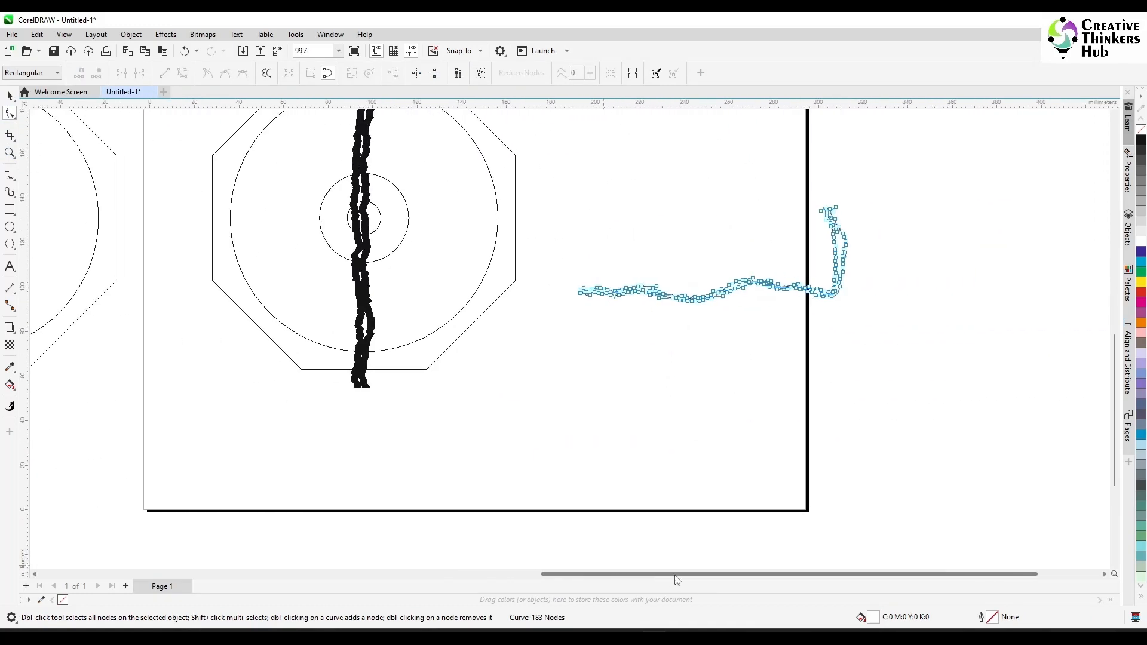
Delete the nodes forming the upright right end of the white torn edge so only the wavy strip remains
left_click_drag(782, 188, 854, 351)
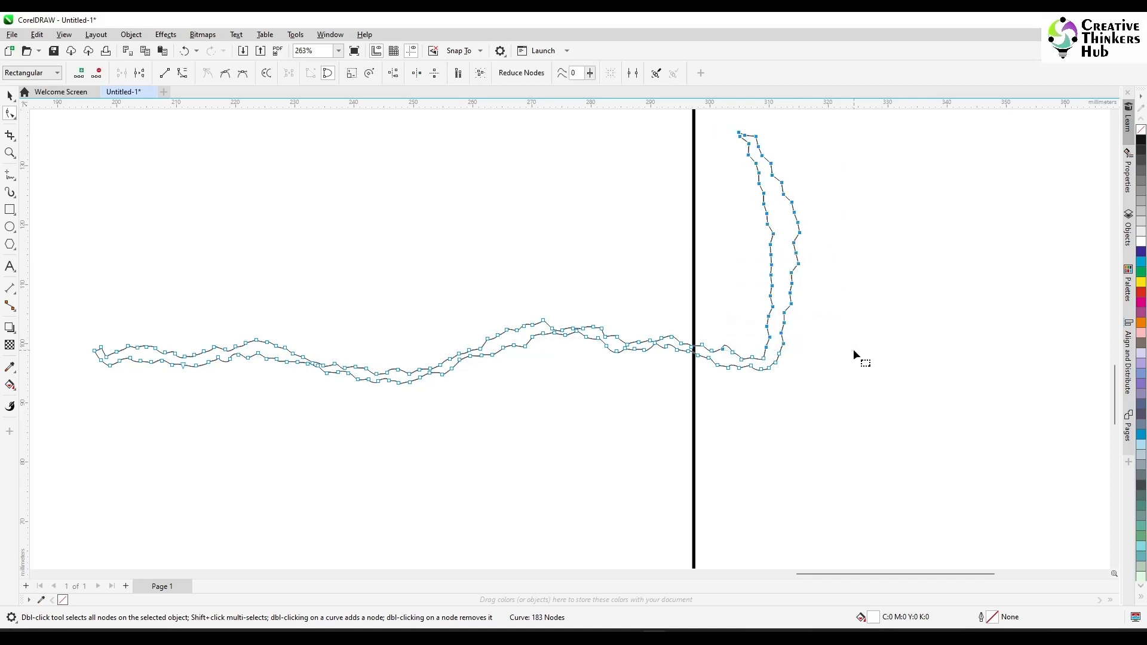
left_click_drag(720, 130, 861, 342)
key("Delete")
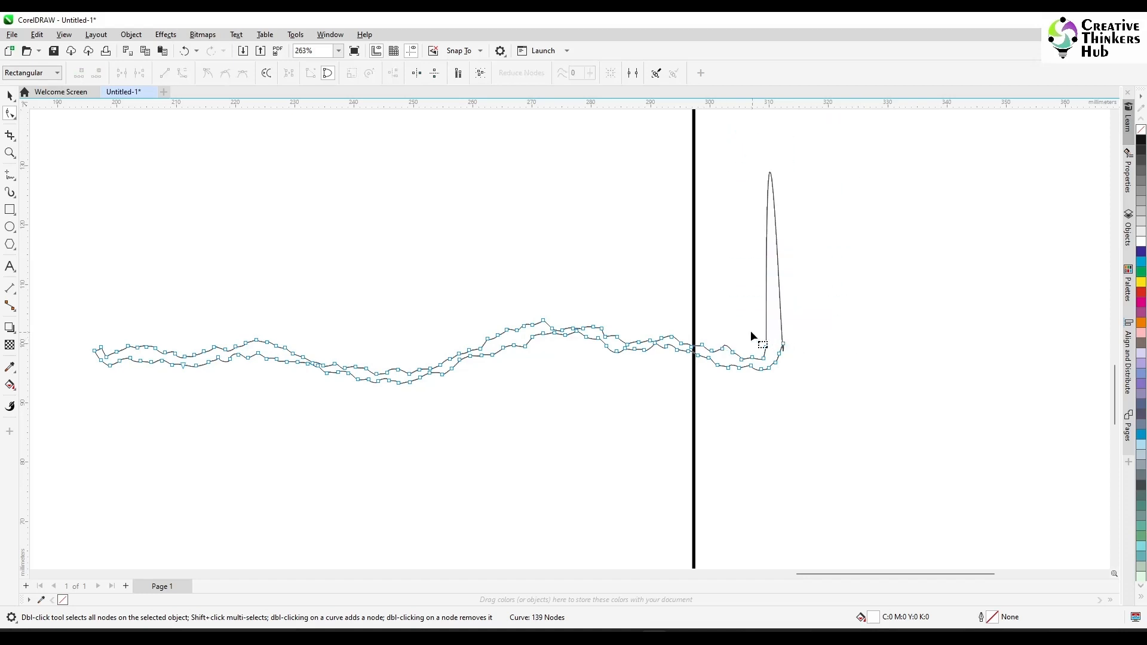
left_click_drag(752, 330, 762, 351)
key("Delete")
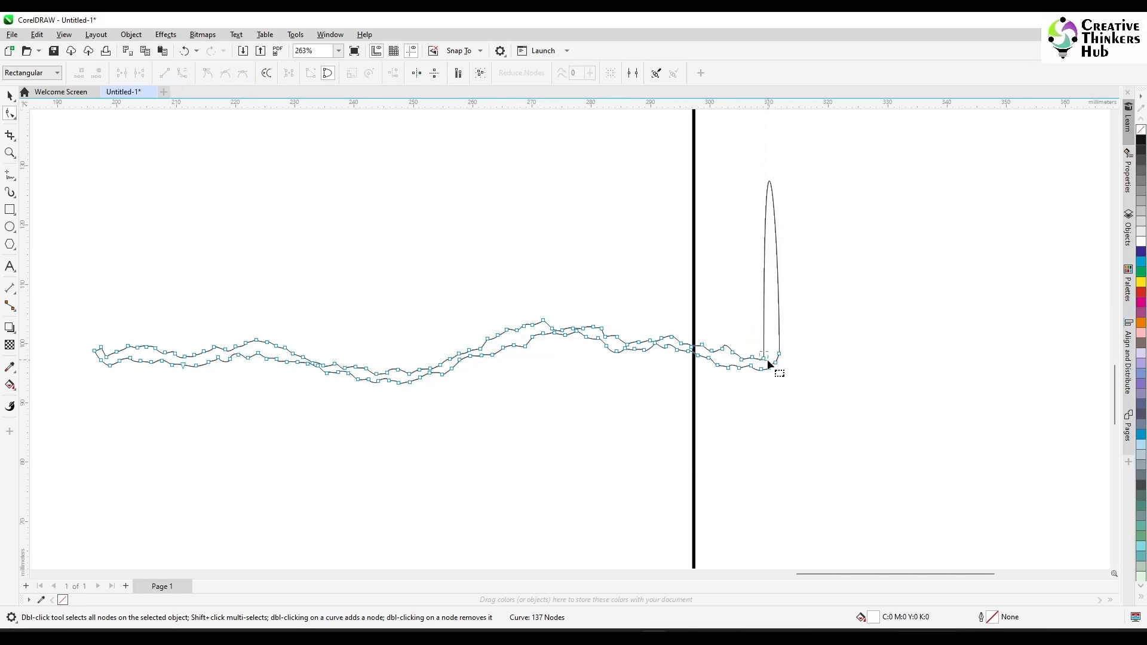
left_click(769, 360)
scroll(579, 291, "down", 3)
scroll(444, 326, "up", 3)
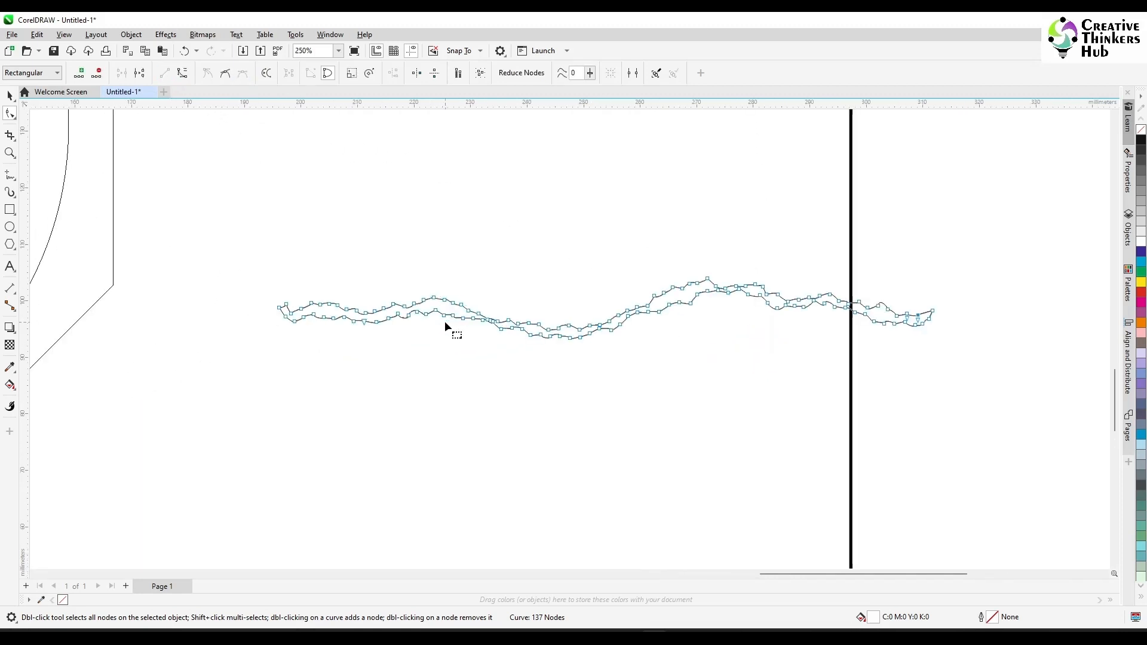
scroll(444, 326, "down", 2)
scroll(246, 205, "up", 6)
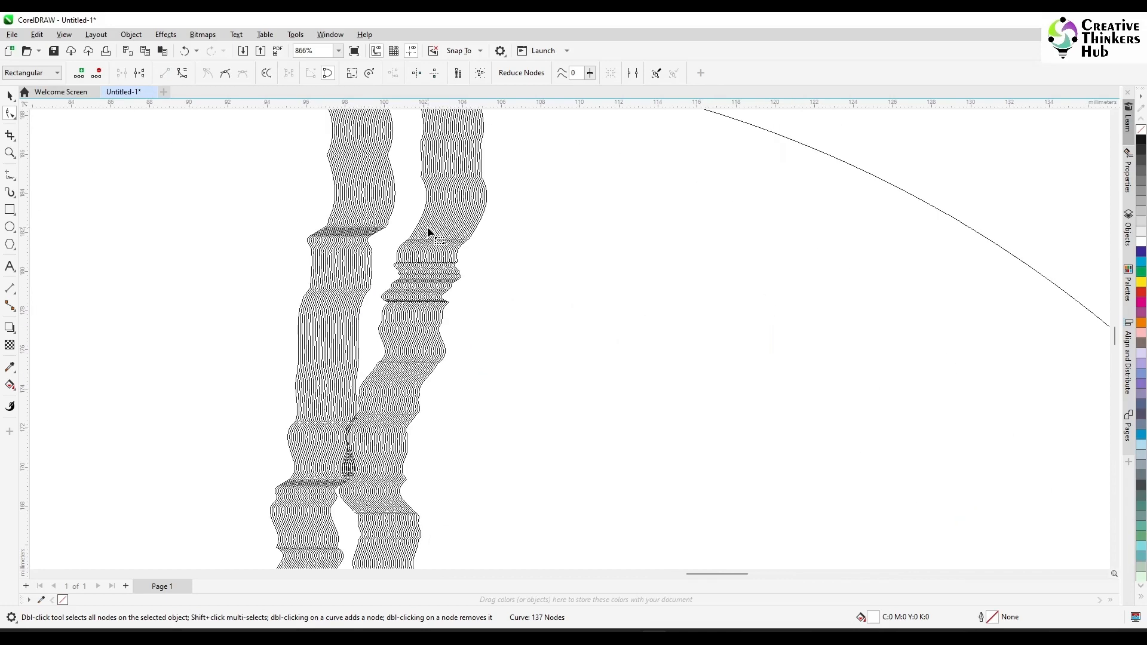
scroll(429, 232, "down", 6)
Rotate the white torn strip 90° and move it onto the leftmost octagon copy, beside its torn line
key("space")
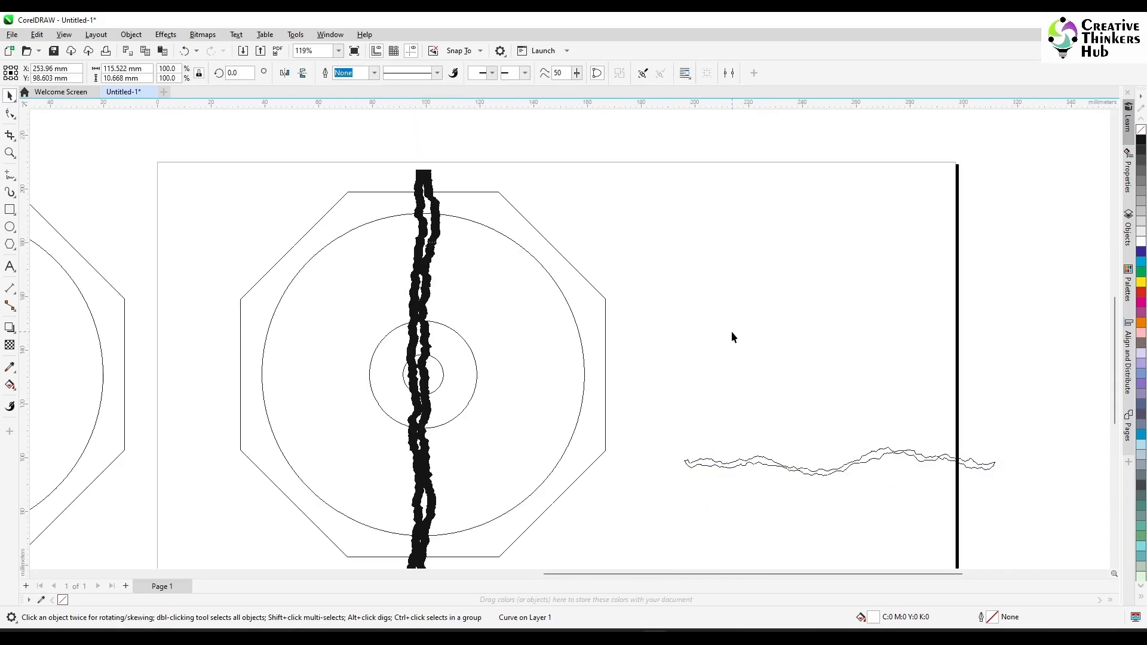
left_click(731, 331)
scroll(816, 417, "down", 3)
left_click(845, 435)
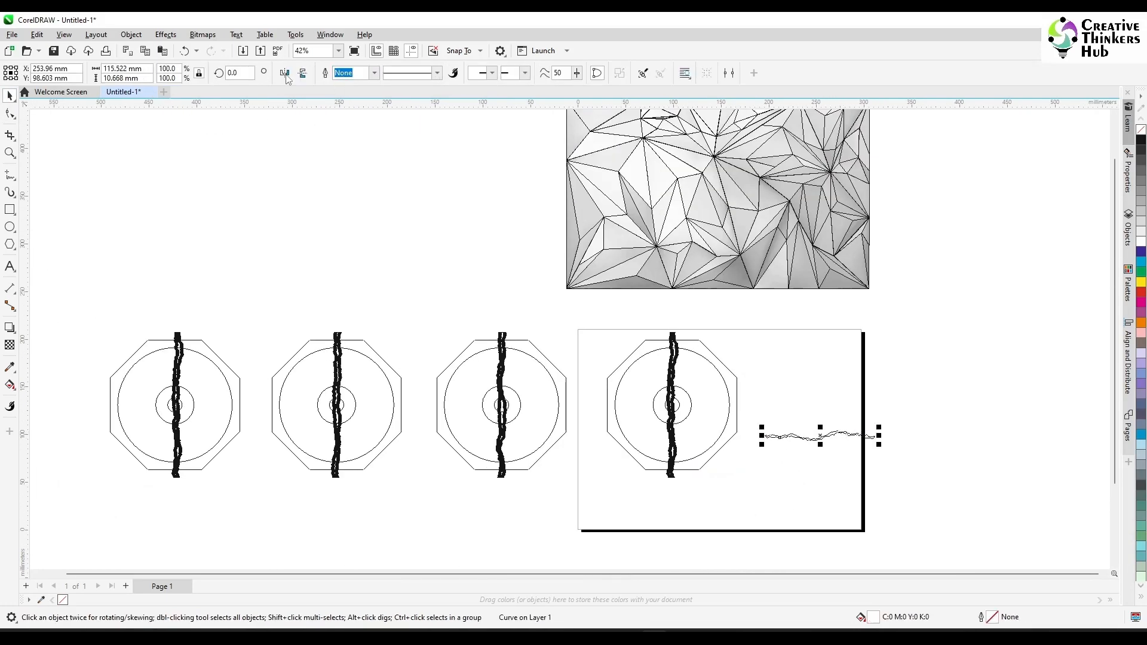
type("90")
key("Return")
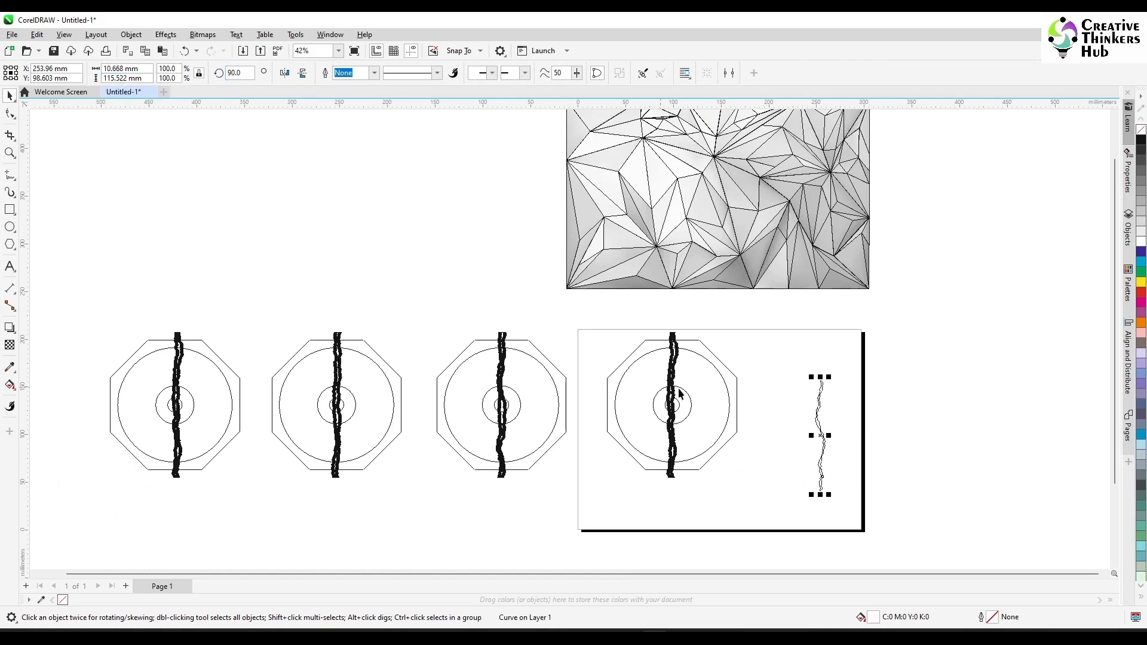
mouse_move(817, 417)
left_mouse_down()
mouse_move(214, 352)
mouse_move(197, 382)
mouse_move(189, 365)
left_mouse_up()
Shift the nodes of the white strip's middle bulge to the left to straighten the strip
scroll(220, 409, "up", 3)
key("F10")
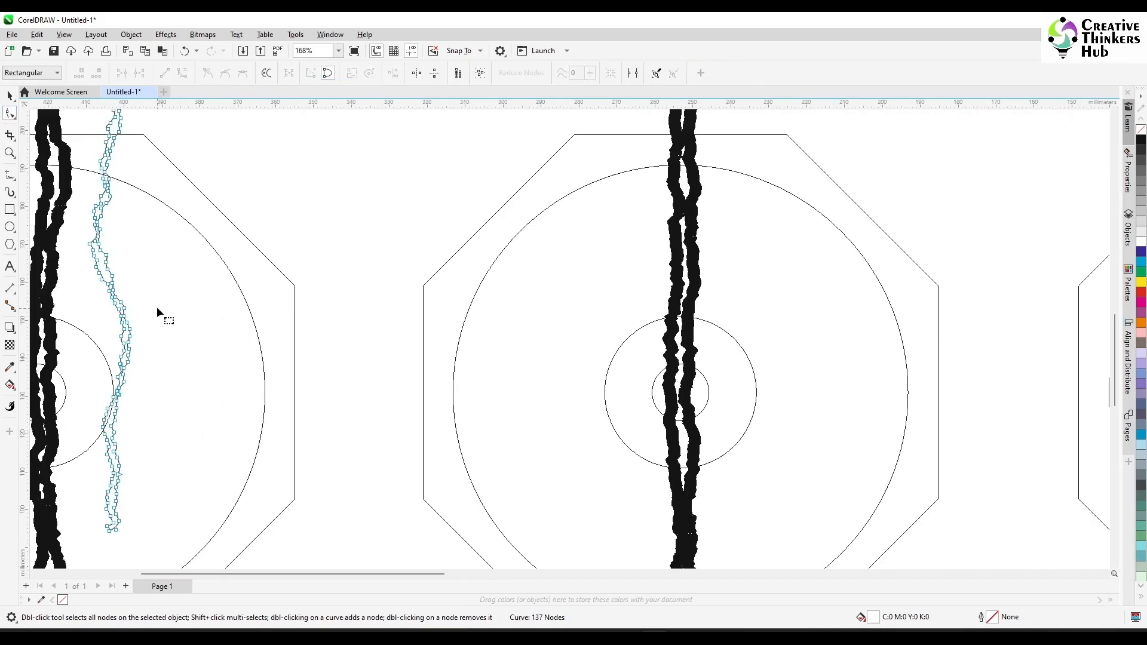
left_click_drag(114, 385, 114, 385)
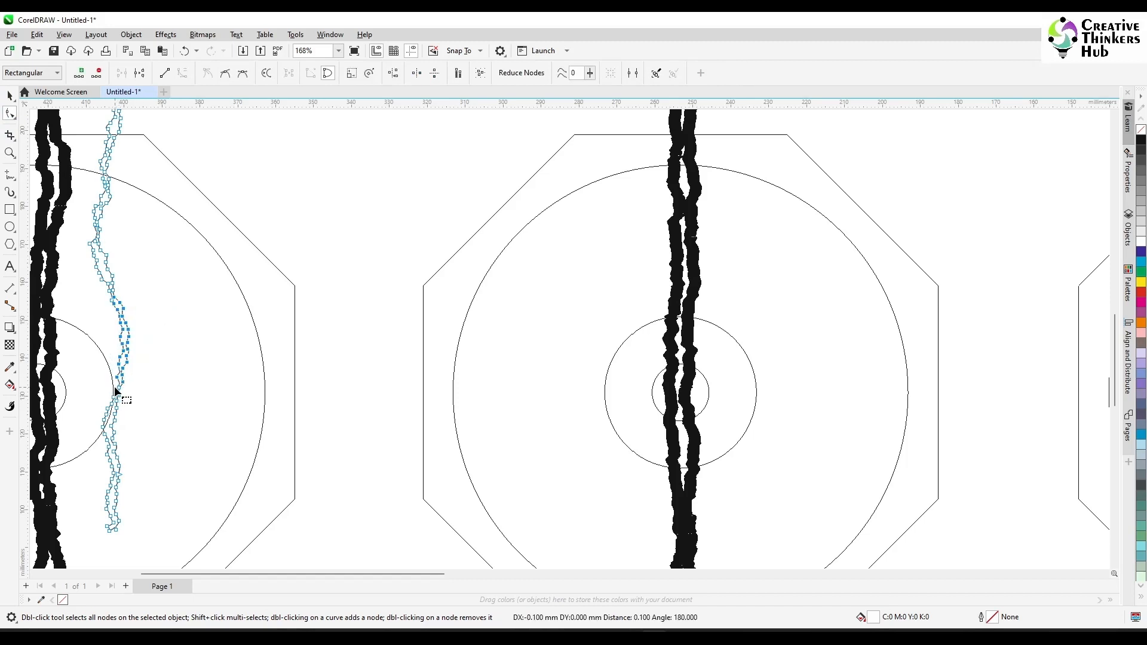
left_click_drag(84, 277, 153, 336)
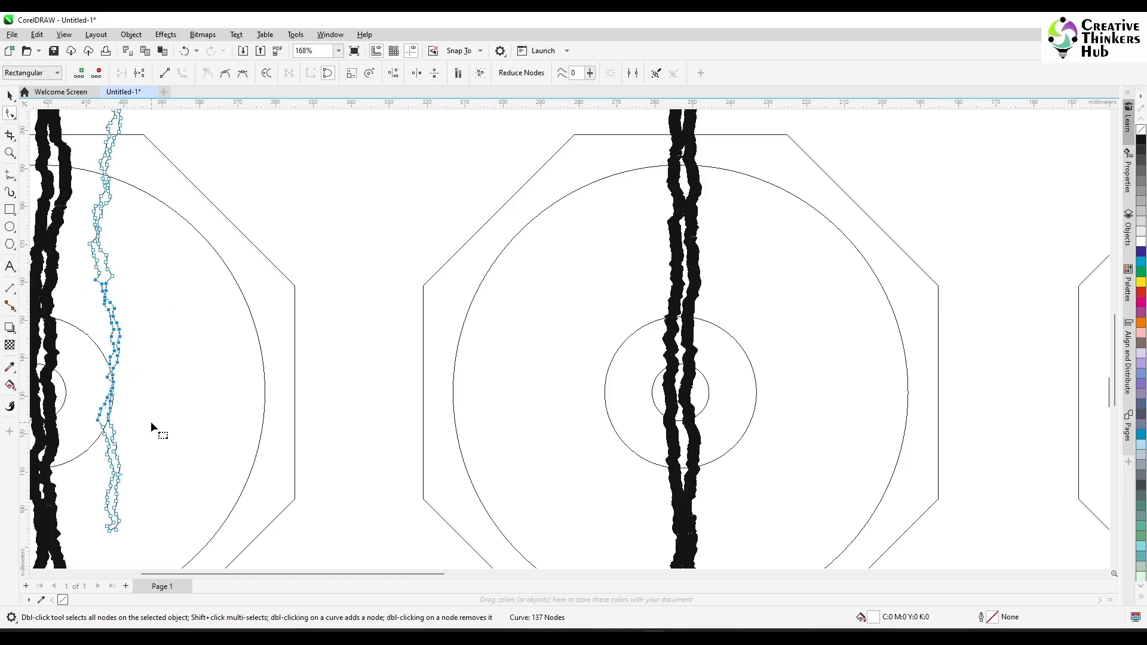
Nudge the strip's right-edge nodes just above the middle bulge to the right to even out its width
scroll(99, 286, "up", 3)
left_click(74, 323)
key("Right")
key("Right")
key("Right")
key("Right")
key("Right")
key("Right")
key("Right")
key("Right")
key("Right")
key("Right")
key("Right")
key("Right")
key("Right")
key("Right")
key("Right")
key("Right")
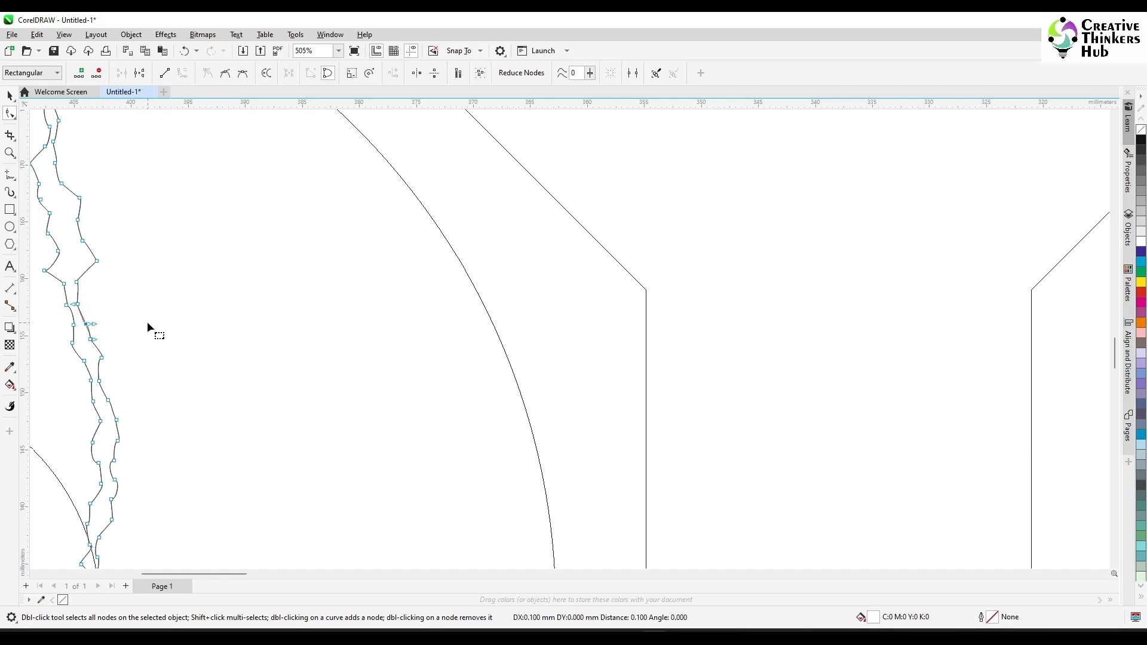
Nudge the strip's left-edge nodes above the middle bulge to the left to widen its narrow part
left_click_drag(105, 245, 86, 272)
key("Left")
key("Left")
key("Left")
key("Left")
key("Left")
key("Left")
key("Left")
key("Left")
key("Left")
scroll(180, 278, "down", 2)
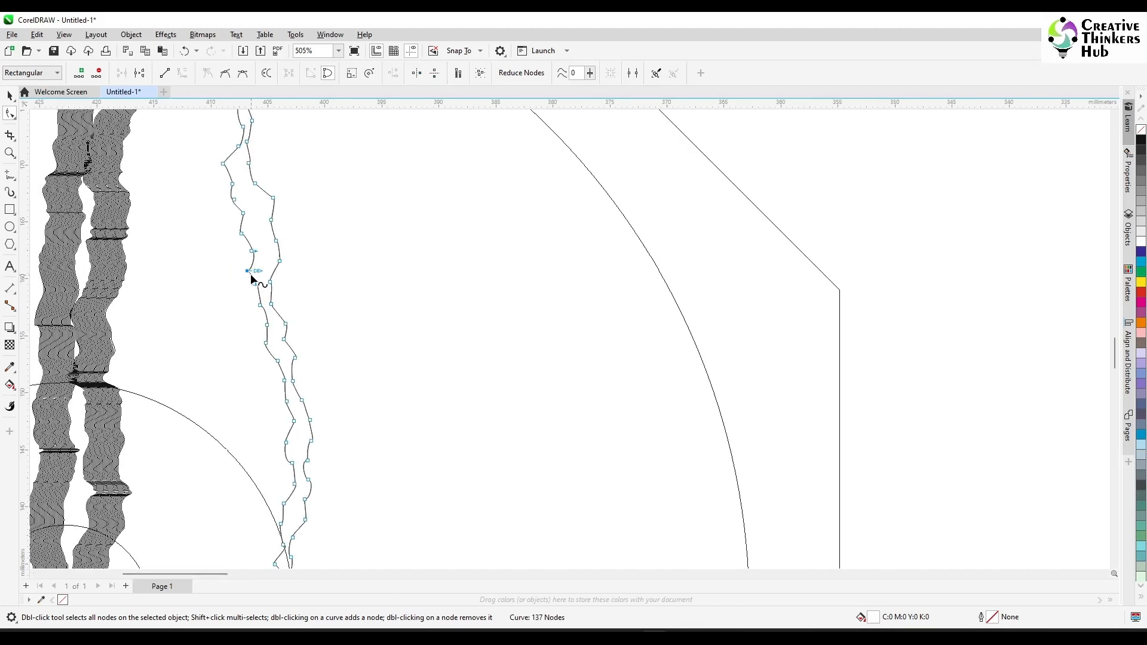
scroll(335, 317, "down", 4)
key("space")
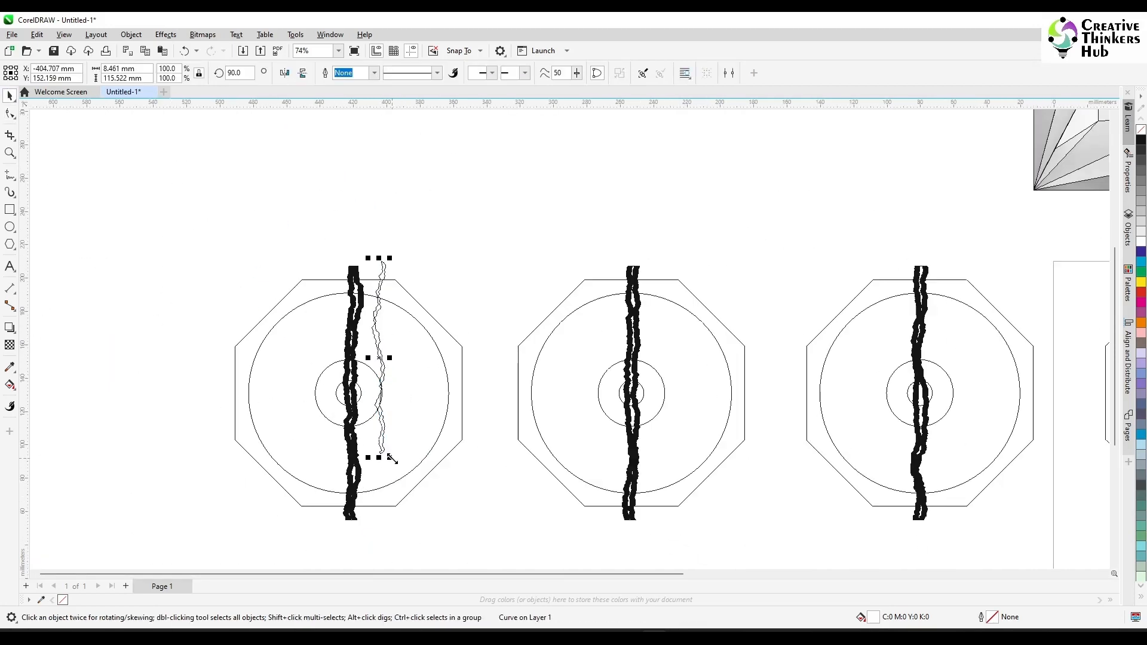
Scale the white torn strip proportionally to about 156 mm tall, slightly taller than the octagon
left_click_drag(392, 459, 410, 521)
left_click(633, 269)
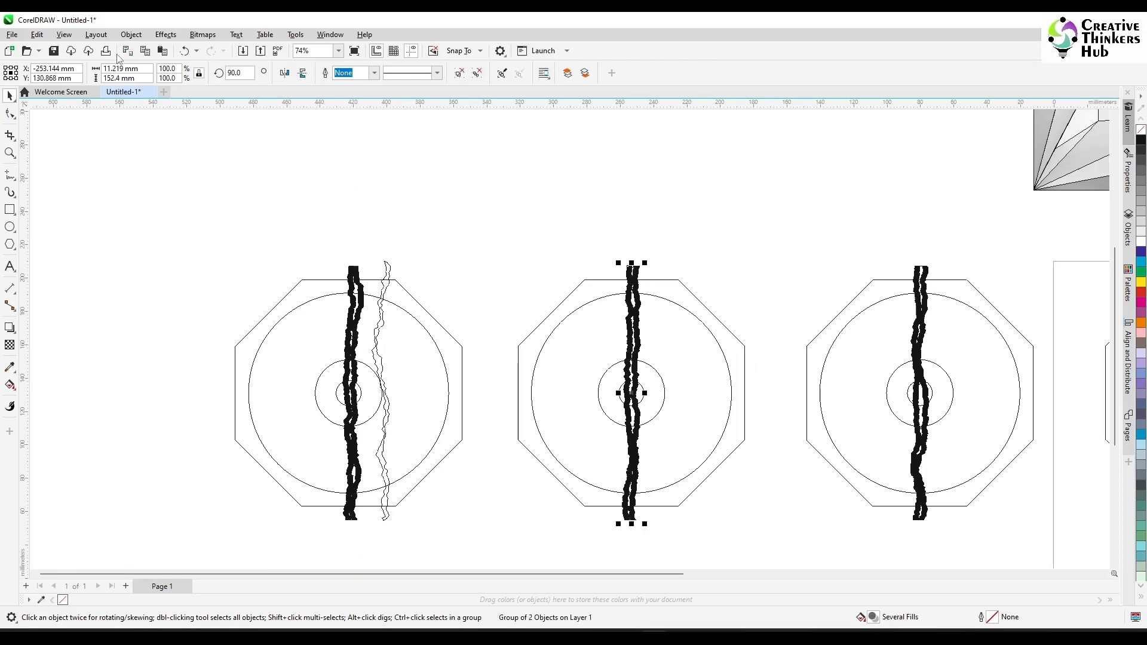
left_click(312, 246)
left_click(386, 266)
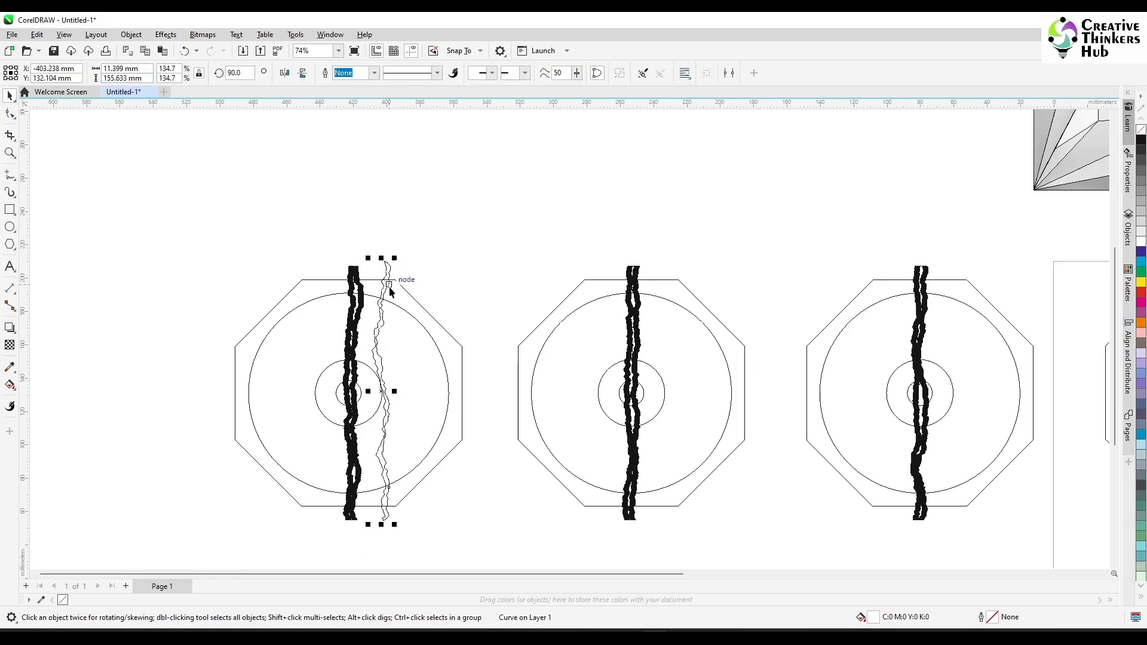
Center the white strip on the leftmost octagon copy and align the old torn line's horizontal center with it
left_click(363, 288)
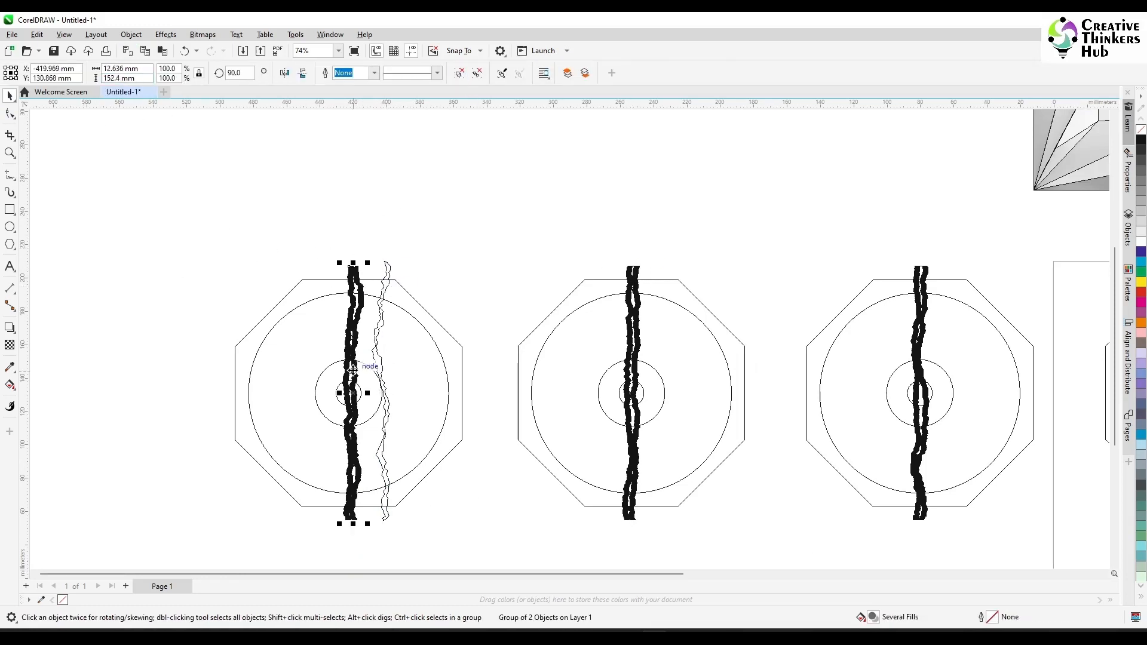
left_click_drag(353, 371, 187, 349)
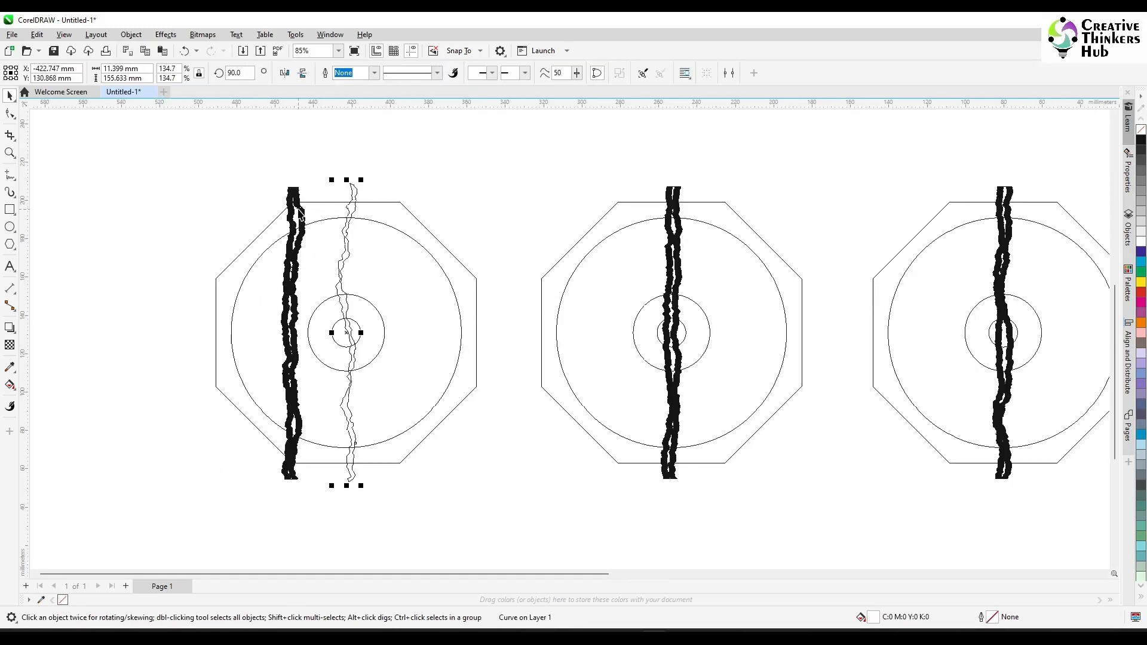
left_click(301, 214, "shift")
key("c")
key("Escape")
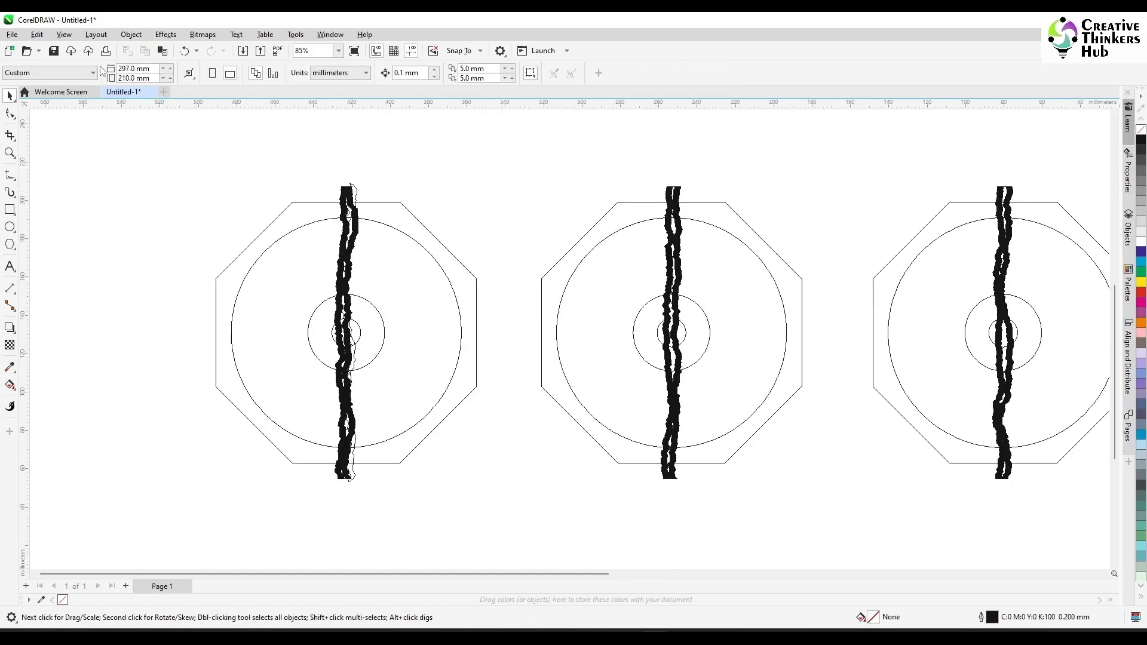
Return to the full-color view and delete the old torn line from the leftmost octagon copy
left_click(64, 34)
left_click(90, 74)
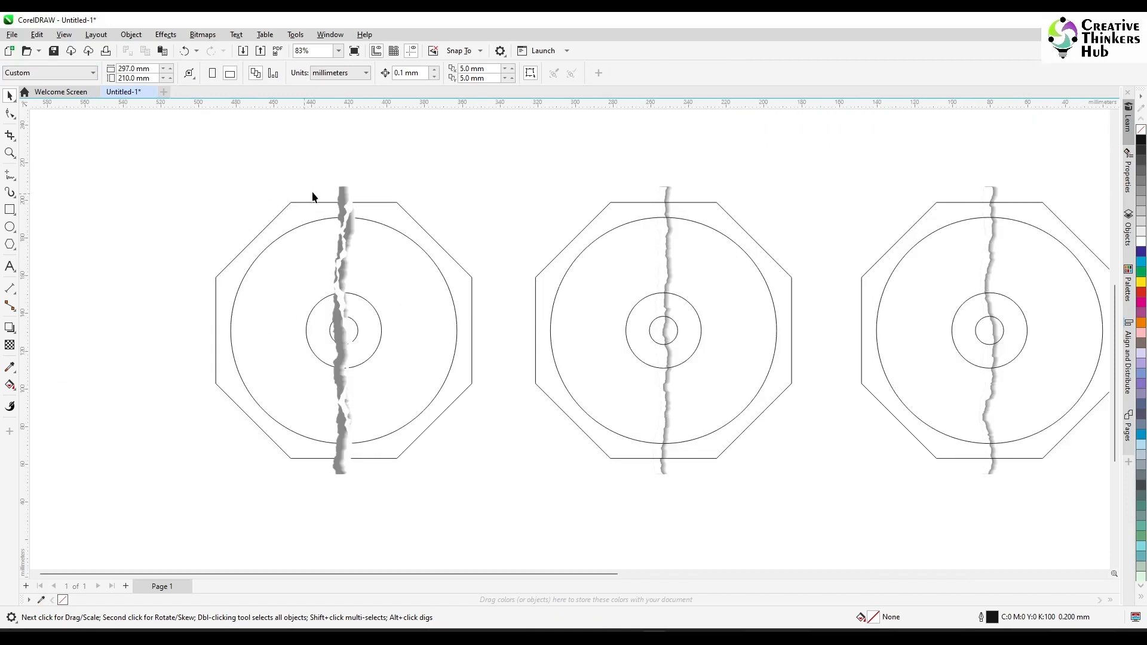
left_click(344, 189)
key("Delete")
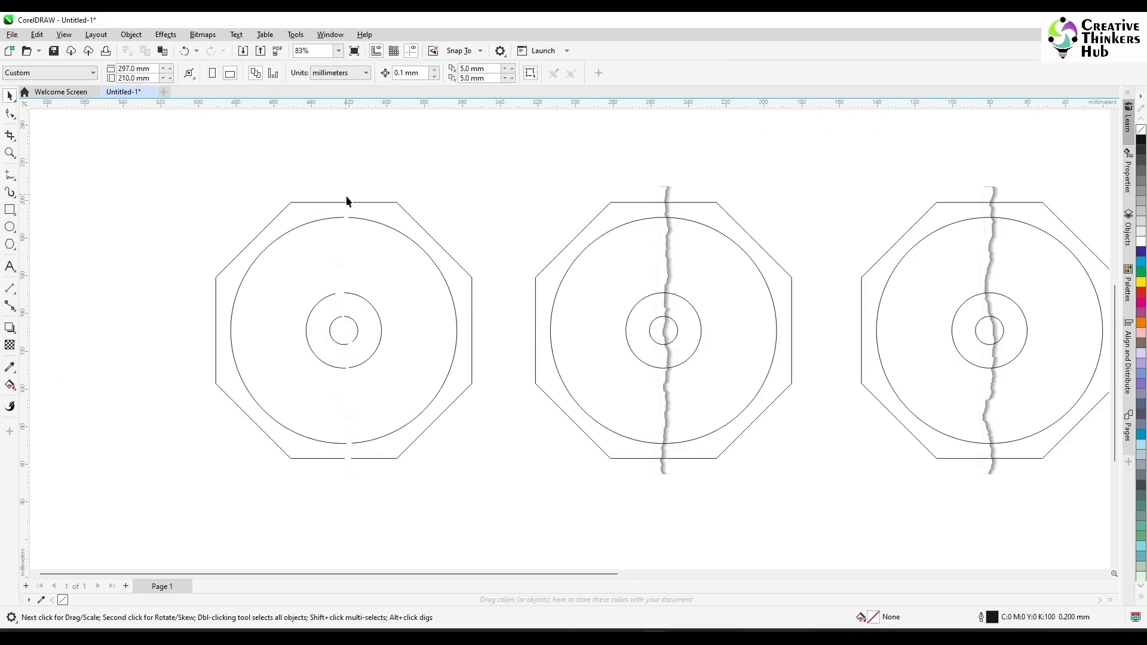
Apply the Small Glow drop shadow preset to the white strip on the leftmost octagon copy and set the shadow color to black
left_click(347, 199)
left_click(10, 329)
left_click(42, 325)
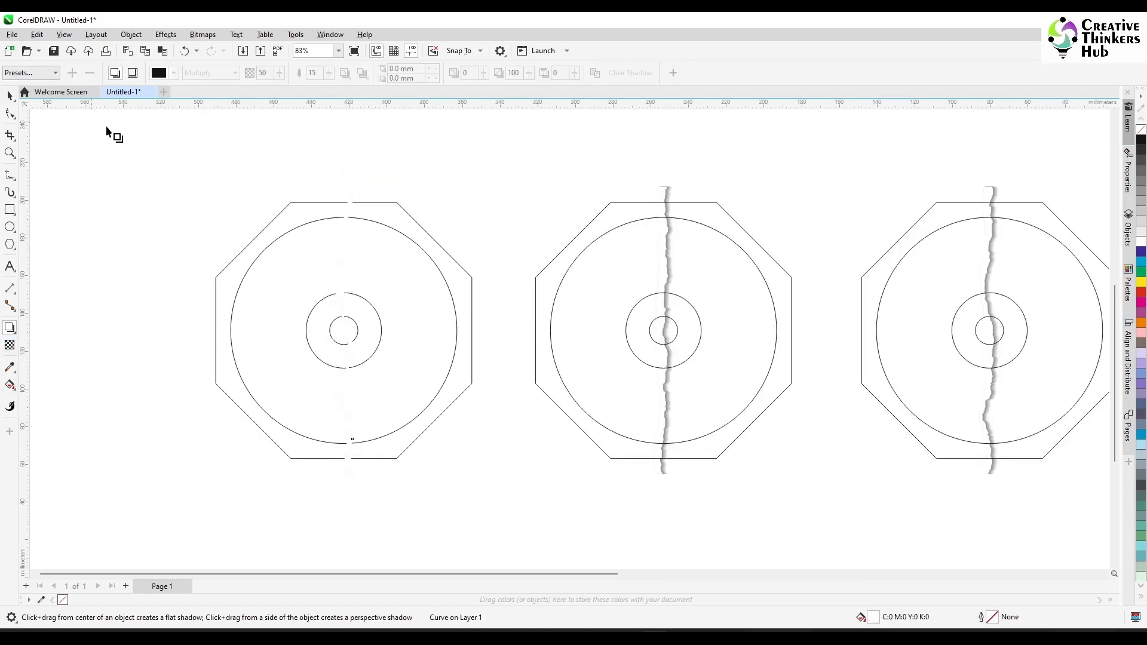
left_click(54, 72)
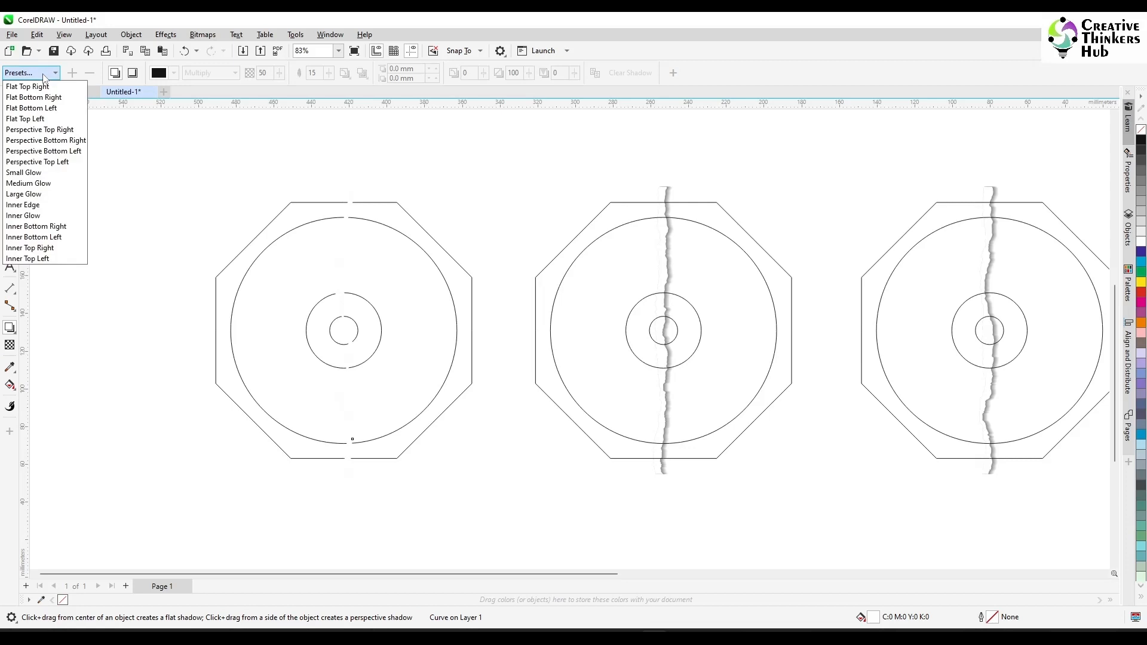
left_click(46, 173)
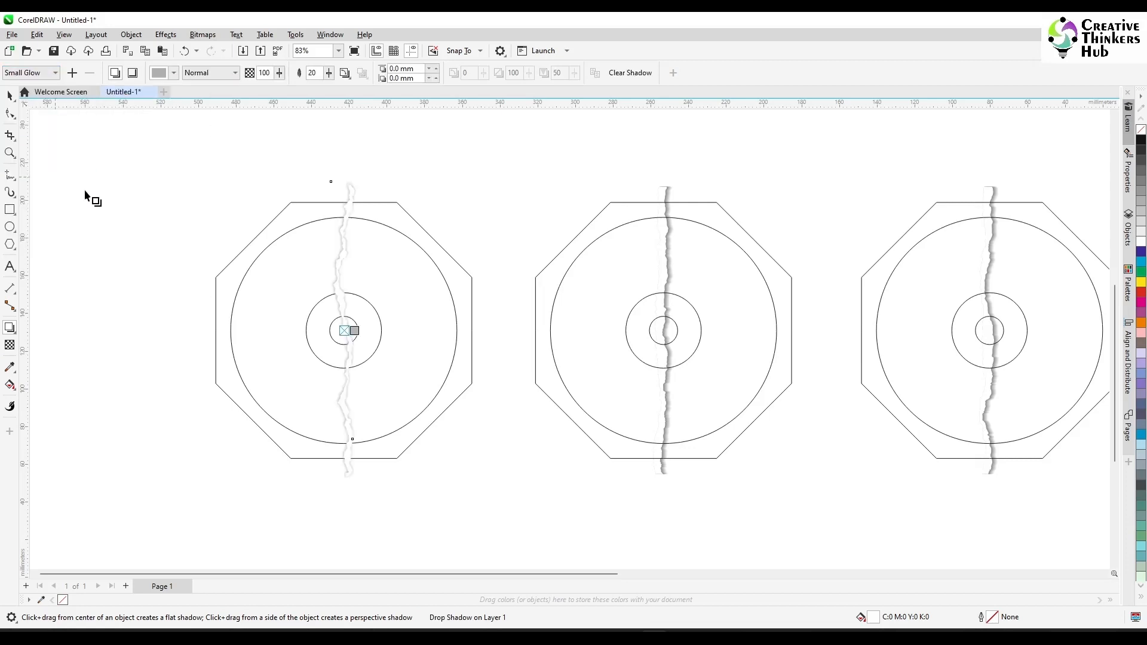
left_click(173, 73)
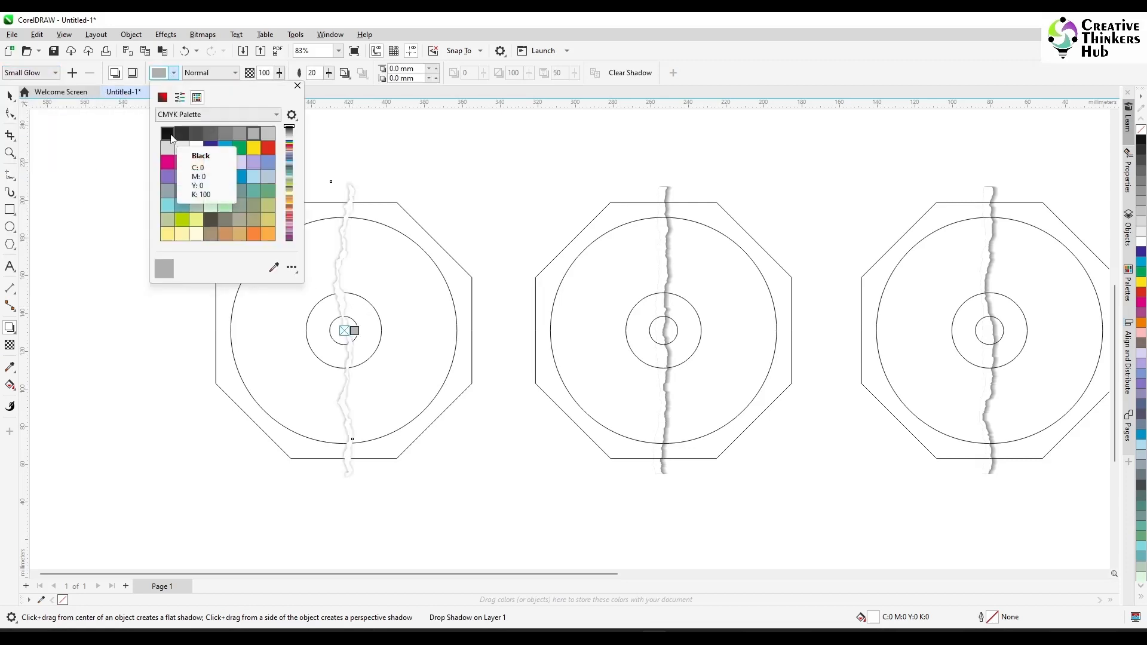
left_click(167, 133)
left_click(297, 86)
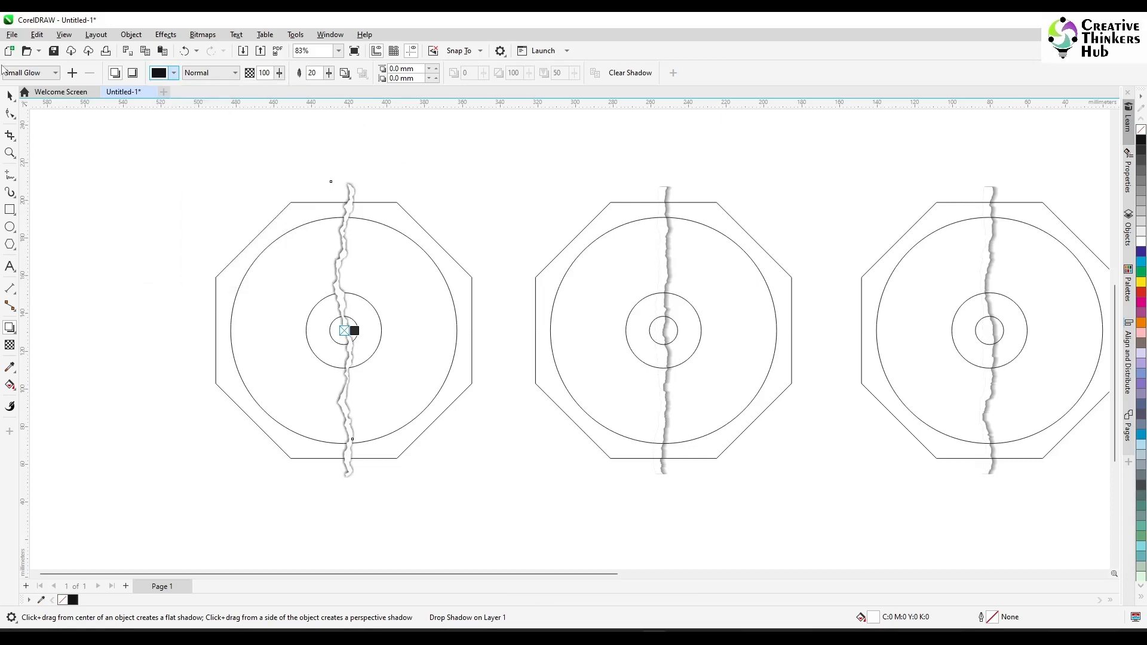
Delete the old gray drop shadow from the torn strip on the second octagon copy from the left
left_click(10, 95)
left_click(665, 196)
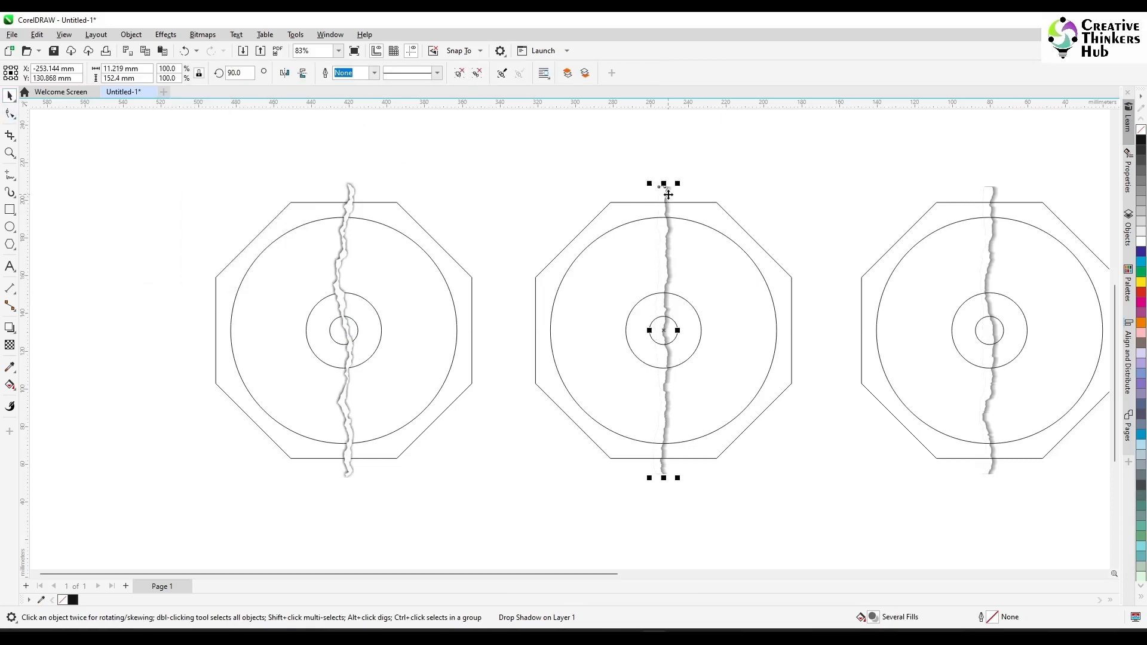
left_click(542, 139)
left_click(669, 194)
key("Delete")
Give the strip on the second octagon copy a Small Glow drop shadow and color the shadow black
left_click(659, 209)
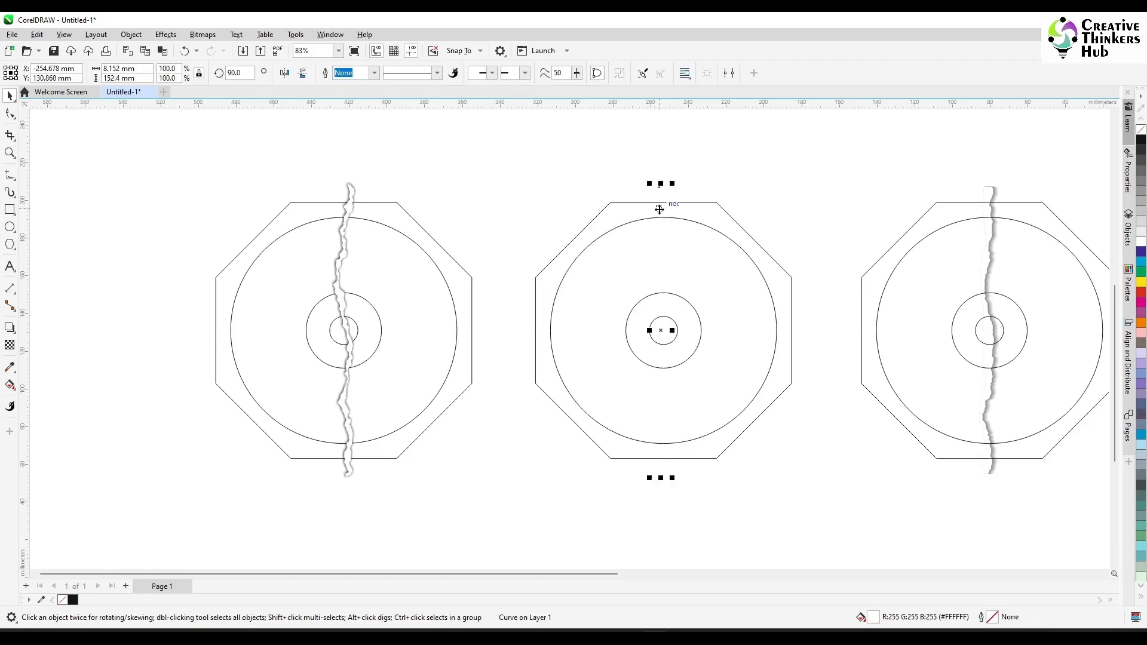
left_click(10, 327)
left_click(39, 73)
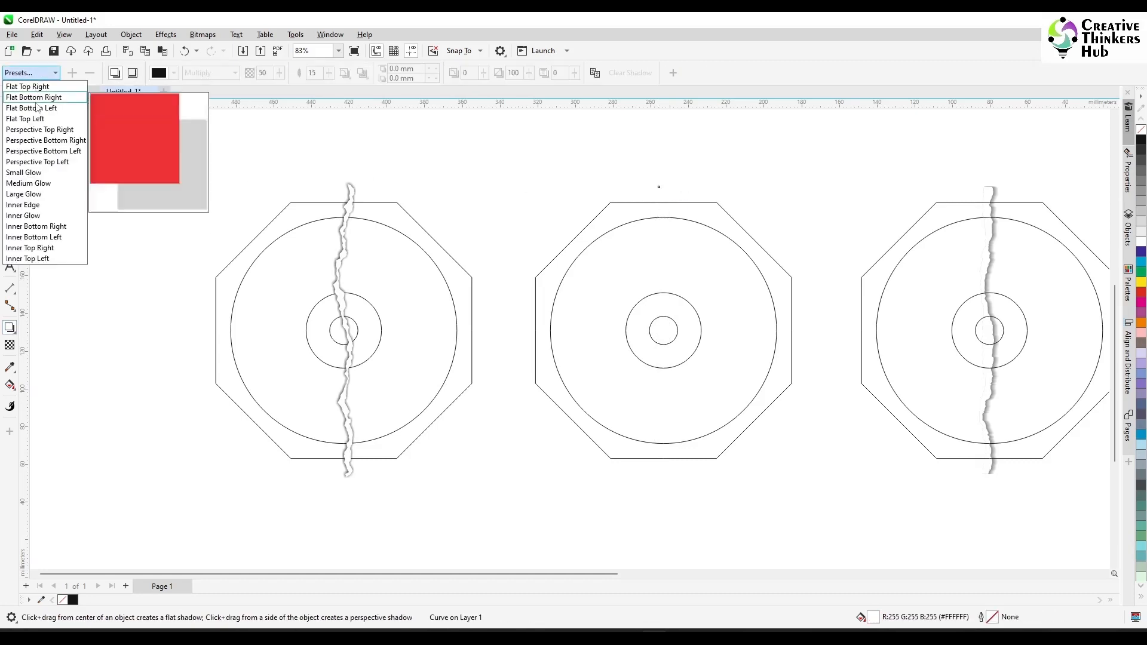
left_click(36, 174)
left_click(173, 72)
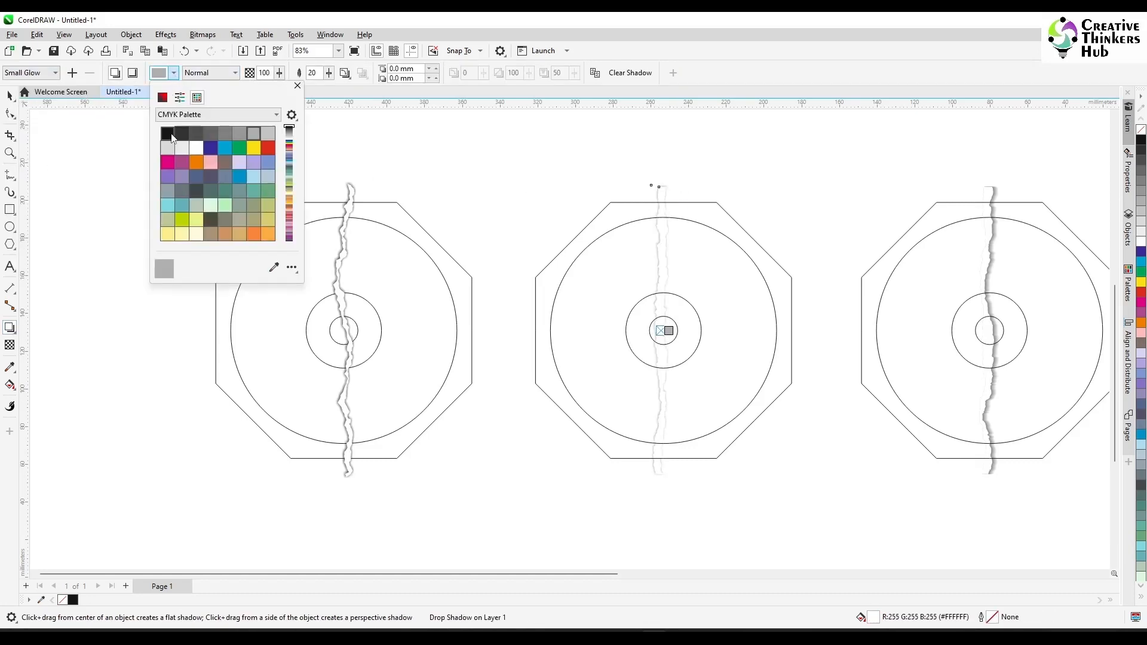
left_click(167, 132)
left_click(13, 99)
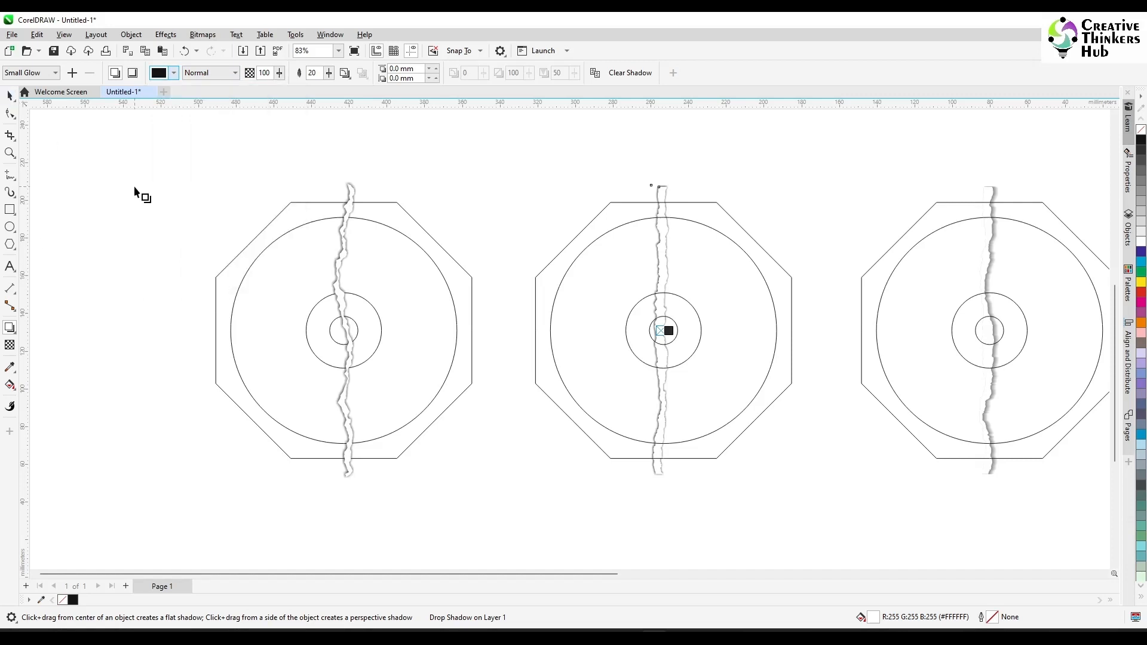
Bring the torn strips to the front of the layer and center them horizontally on their octagon copies
scroll(136, 188, "down", 1)
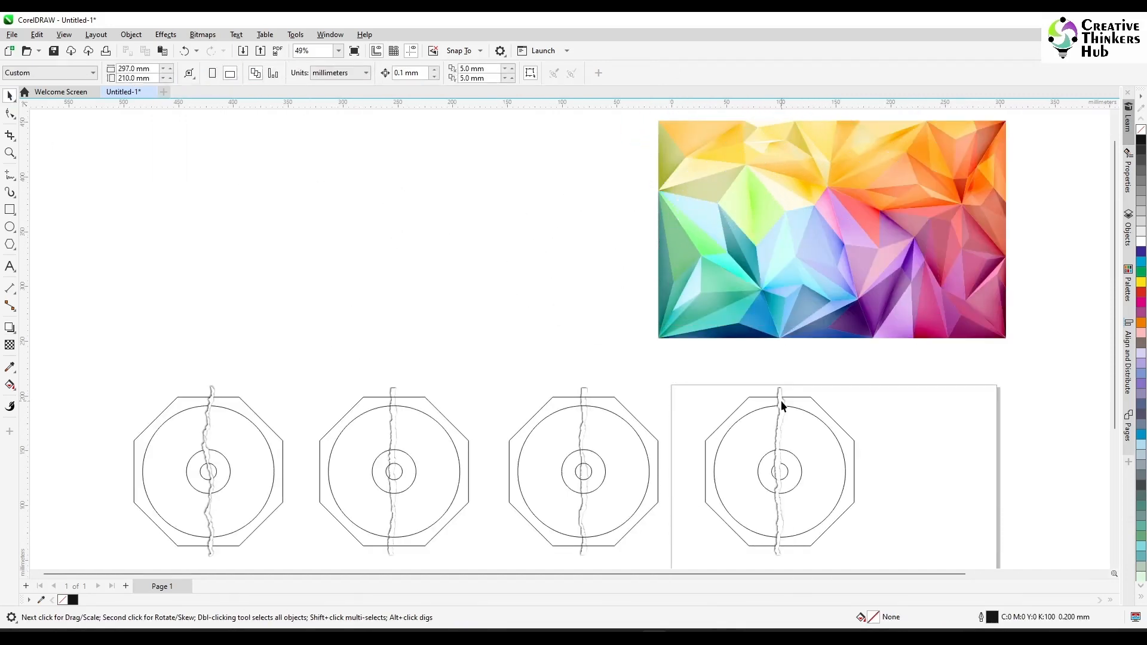
left_click(781, 407)
left_click(827, 412, "shift")
left_click(585, 407)
key("shift+Page_Up")
left_click(621, 404, "shift")
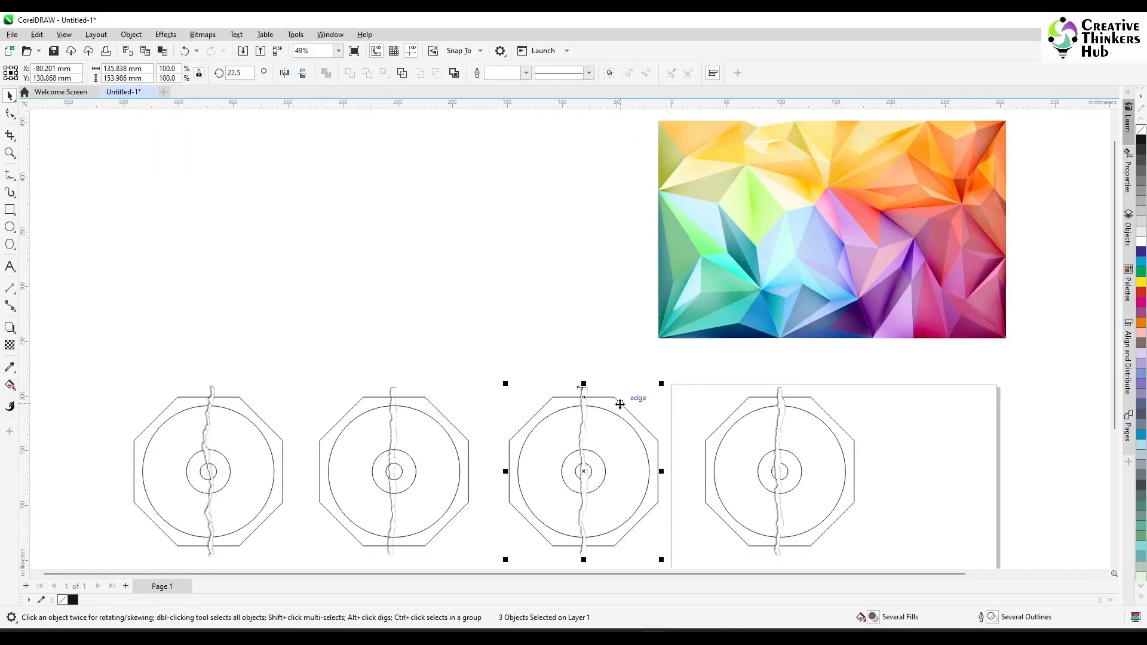
left_click(393, 393)
key("shift+Page_Up")
left_click(418, 398, "shift")
left_click(213, 397)
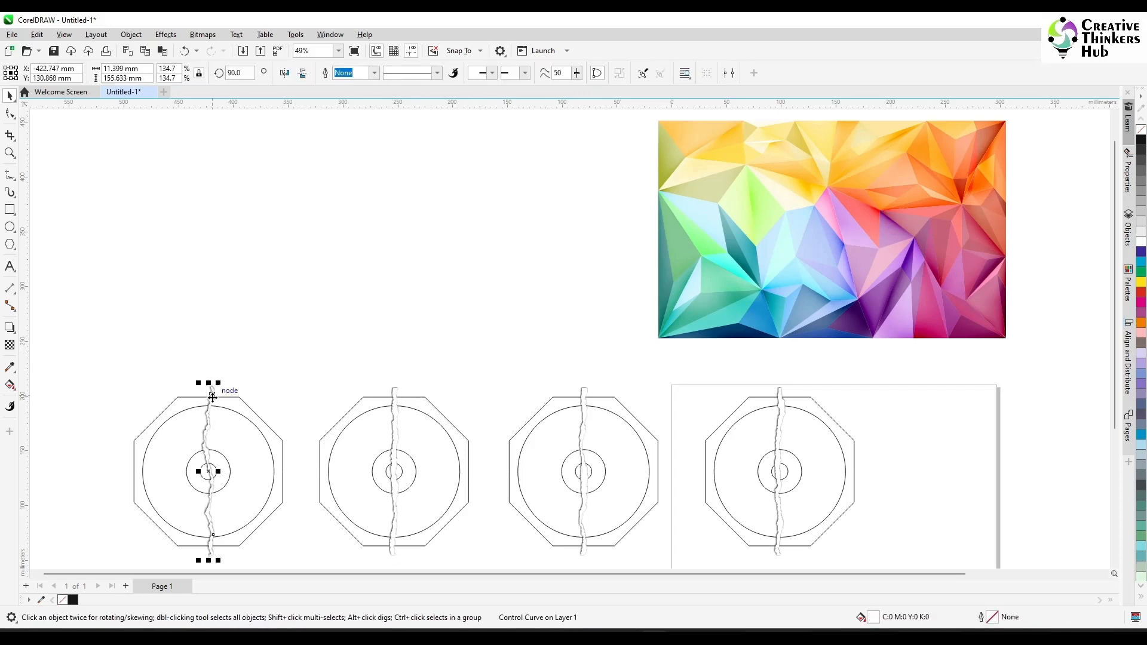
key("shift+Page_Up")
left_click(242, 410, "shift")
left_click(306, 377)
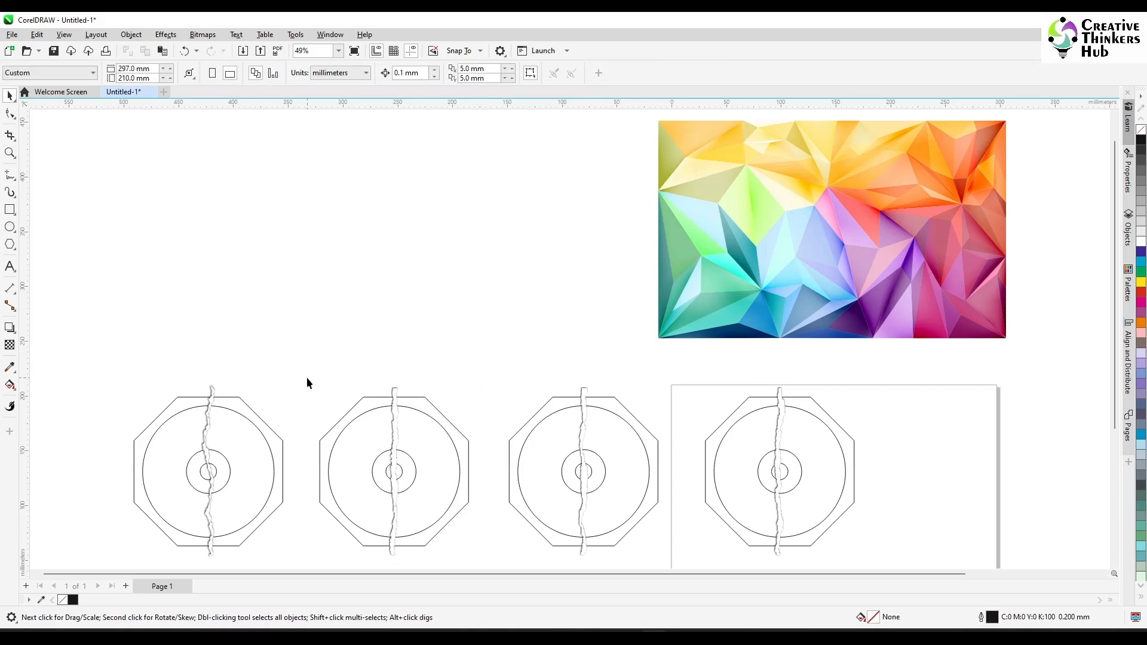
Move the abstract background image to the left so it sits above the row of octagon copies
left_click_drag(785, 271, 525, 278)
scroll(753, 431, "up", 2)
scroll(808, 398, "down", 2)
left_click_drag(1115, 425, 1115, 462)
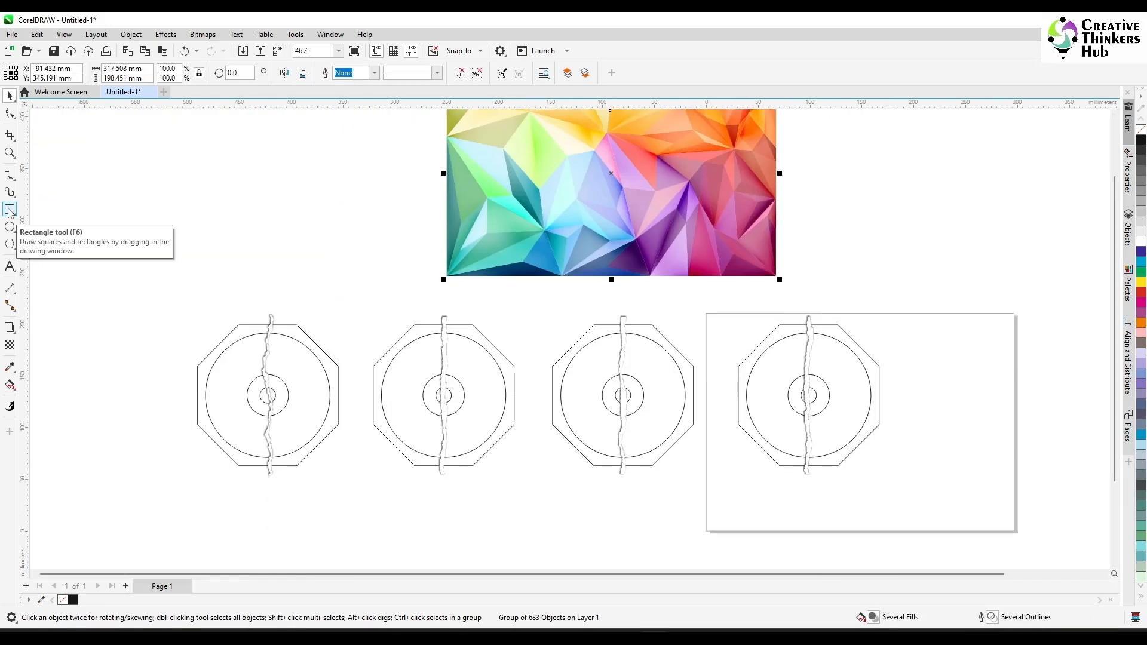
Draw a rectangle about 87 by 152 mm over the rightmost octagon's left half, with its right edge inside the torn strip
left_click(9, 210)
left_click_drag(717, 303, 805, 475)
scroll(809, 476, "up", 3)
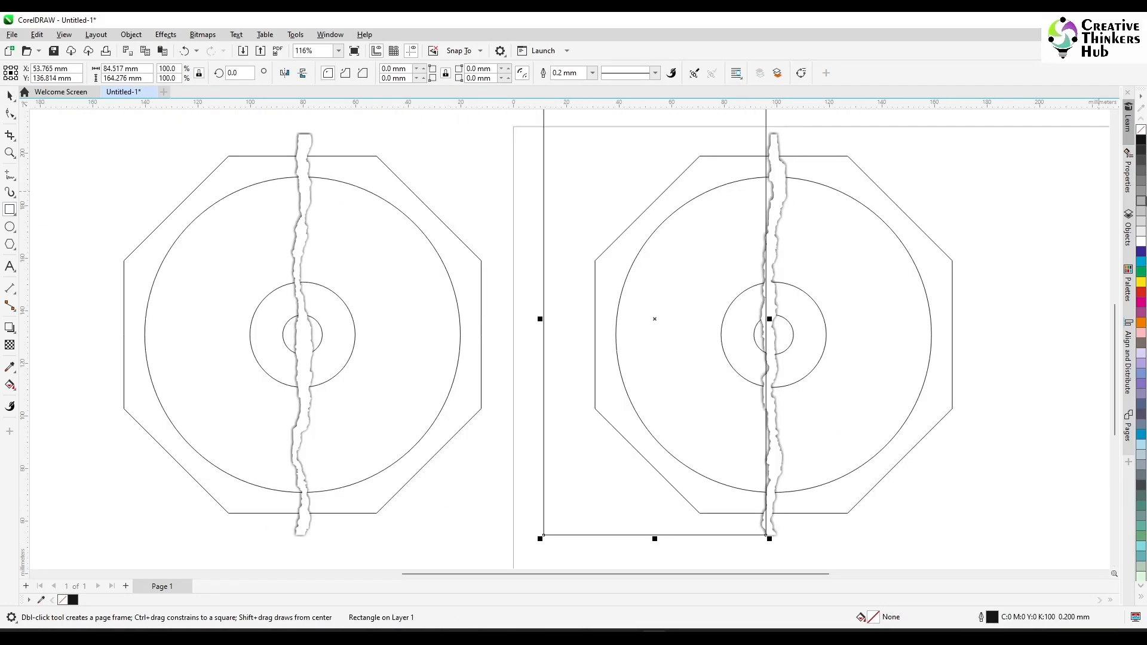
scroll(1069, 160, "up", 2)
left_click_drag(655, 192, 655, 225)
left_click_drag(769, 427, 777, 428)
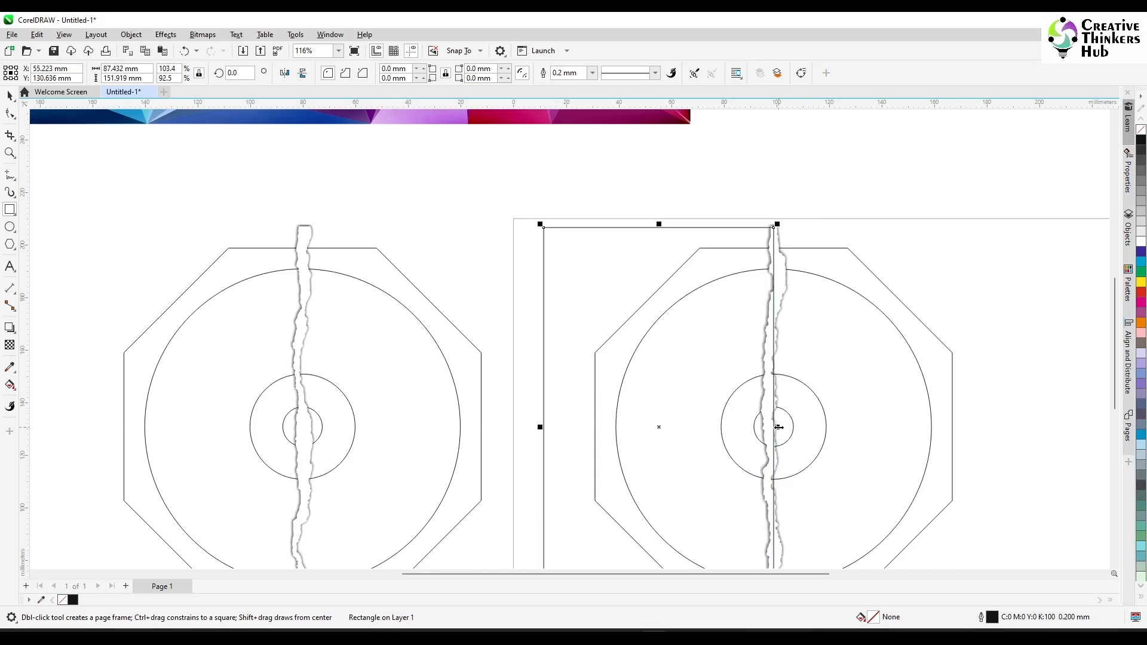
left_click_drag(1115, 381, 1115, 425)
Convert the rectangle to curves and bend the lower part of its right edge with added nodes to stay inside the torn strip
key("F10")
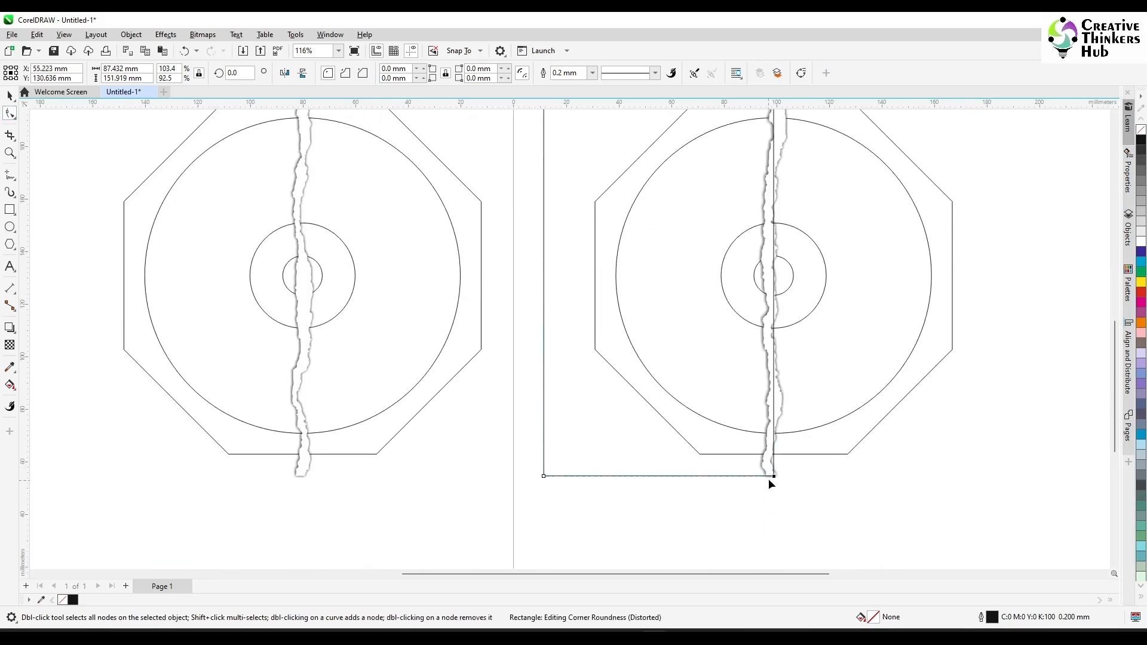
key("ctrl+q")
left_click_drag(774, 477, 770, 476)
double_click(772, 336)
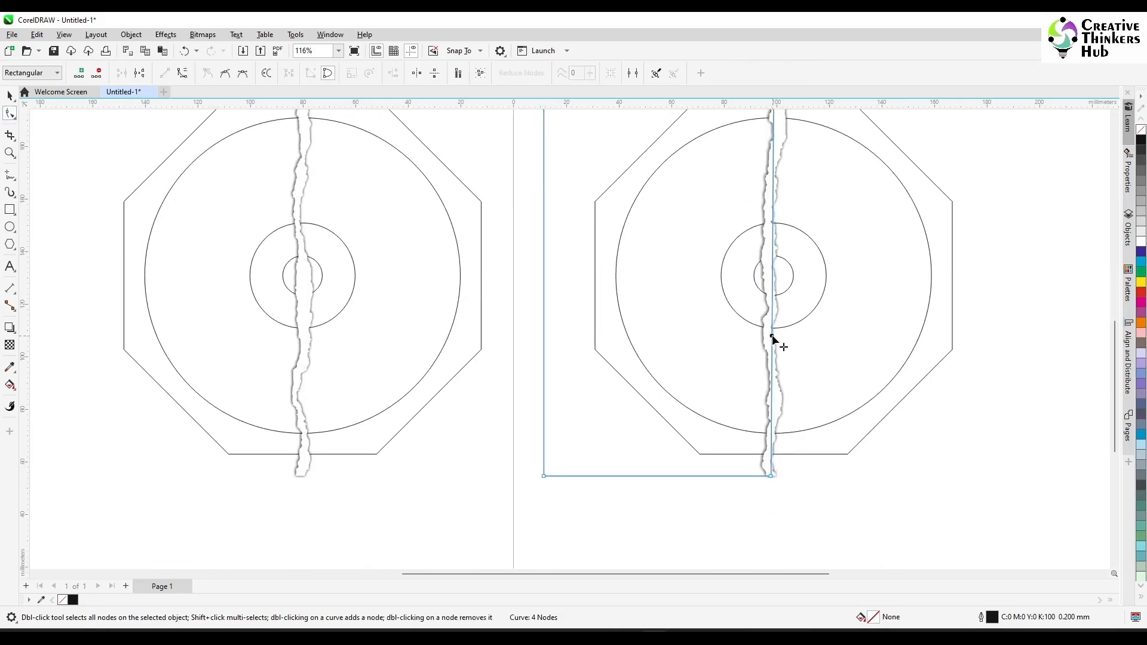
scroll(772, 335, "up", 3)
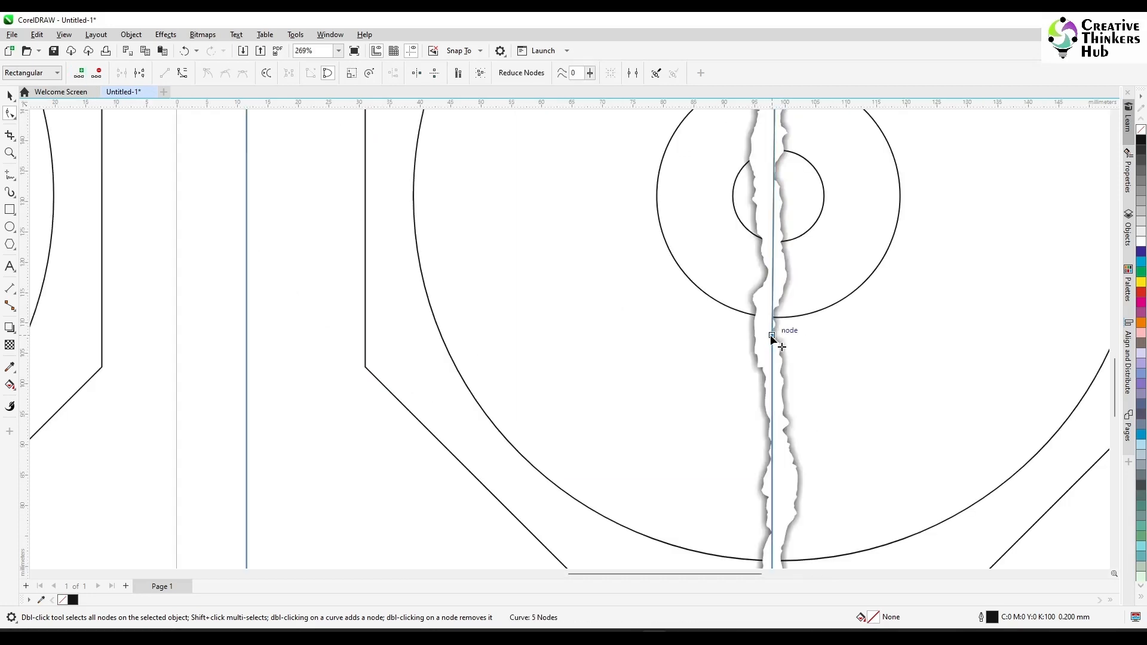
left_click_drag(772, 336, 766, 334)
double_click(769, 450)
left_click_drag(769, 450, 779, 451)
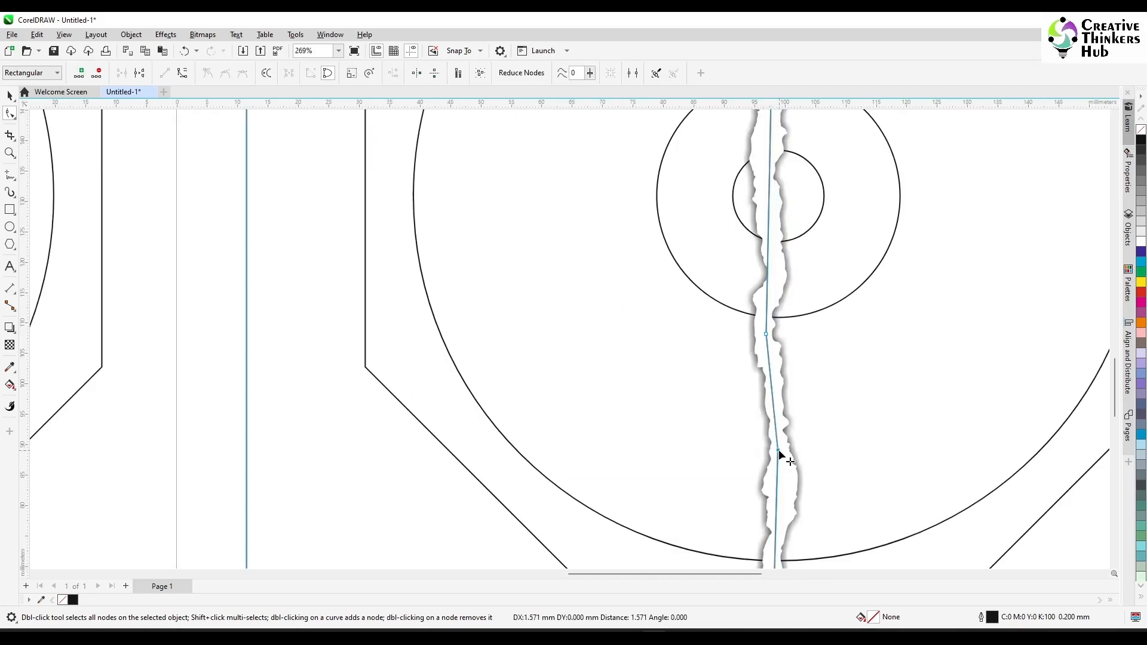
double_click(768, 276)
left_click_drag(768, 276, 775, 277)
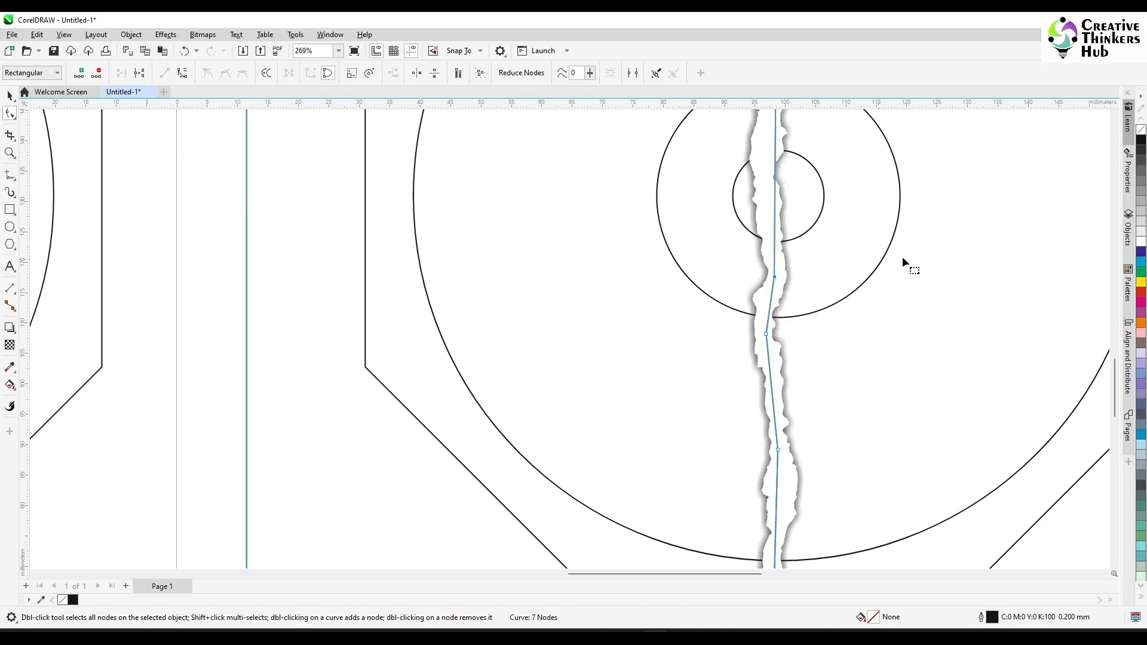
Add two nodes on the upper part of the rectangle's right edge and shift them to follow the torn strip's bends
scroll(905, 266, "up", 3)
left_click(775, 239)
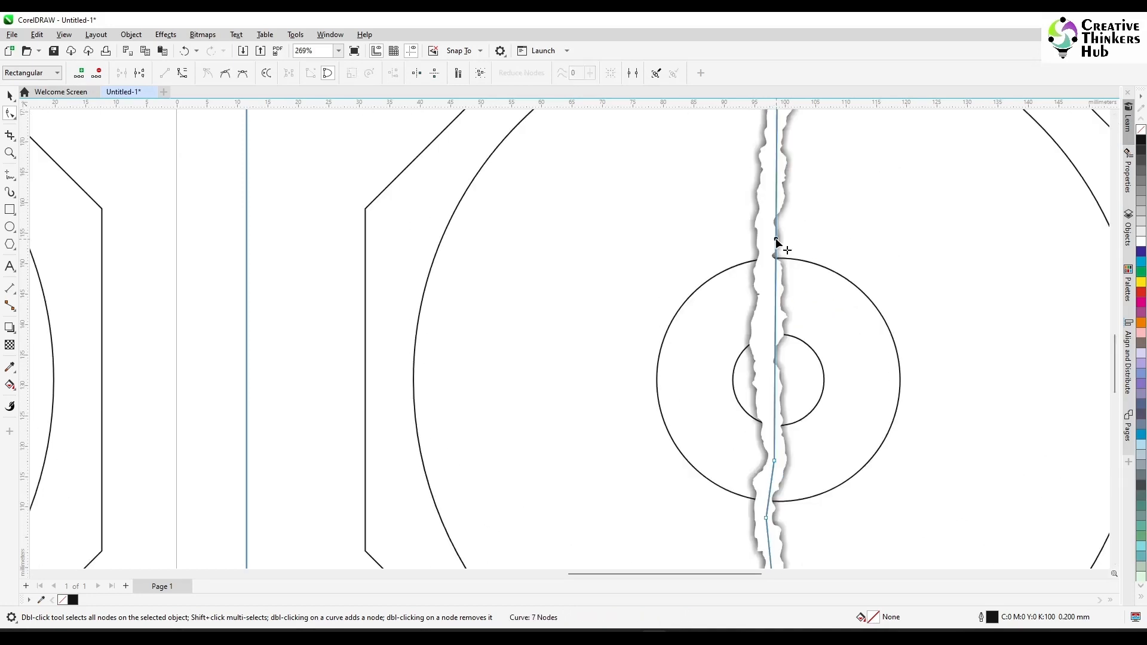
left_click(78, 73)
left_click_drag(777, 238, 765, 247)
scroll(778, 355, "up", 3)
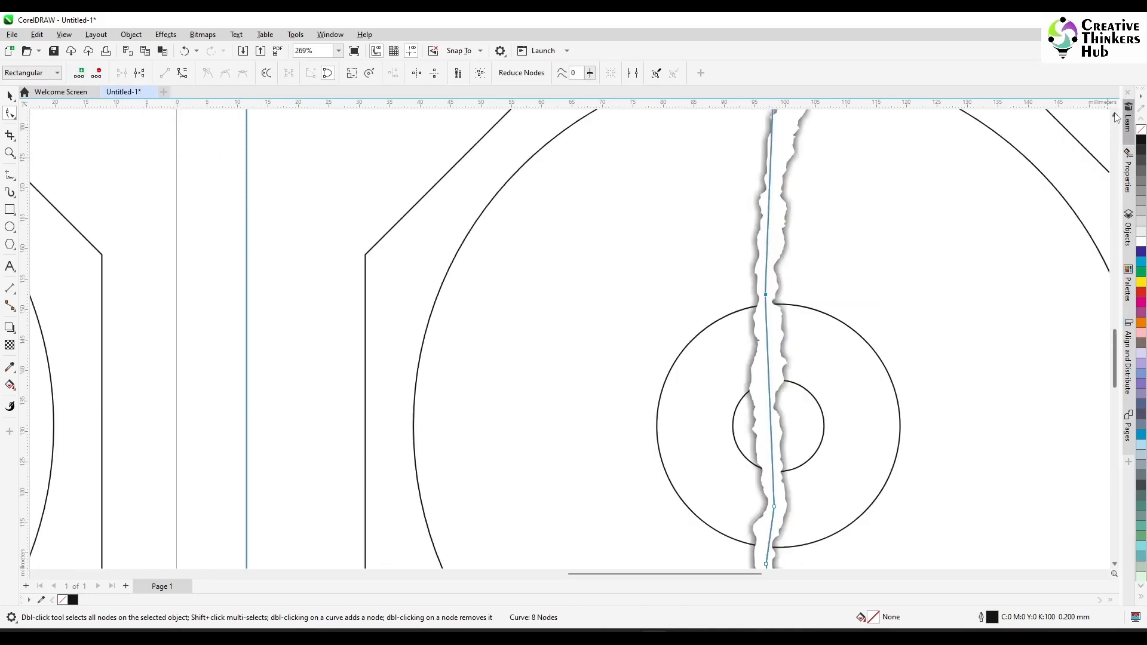
double_click(774, 353)
left_click_drag(774, 353, 784, 331)
scroll(870, 469, "down", 3)
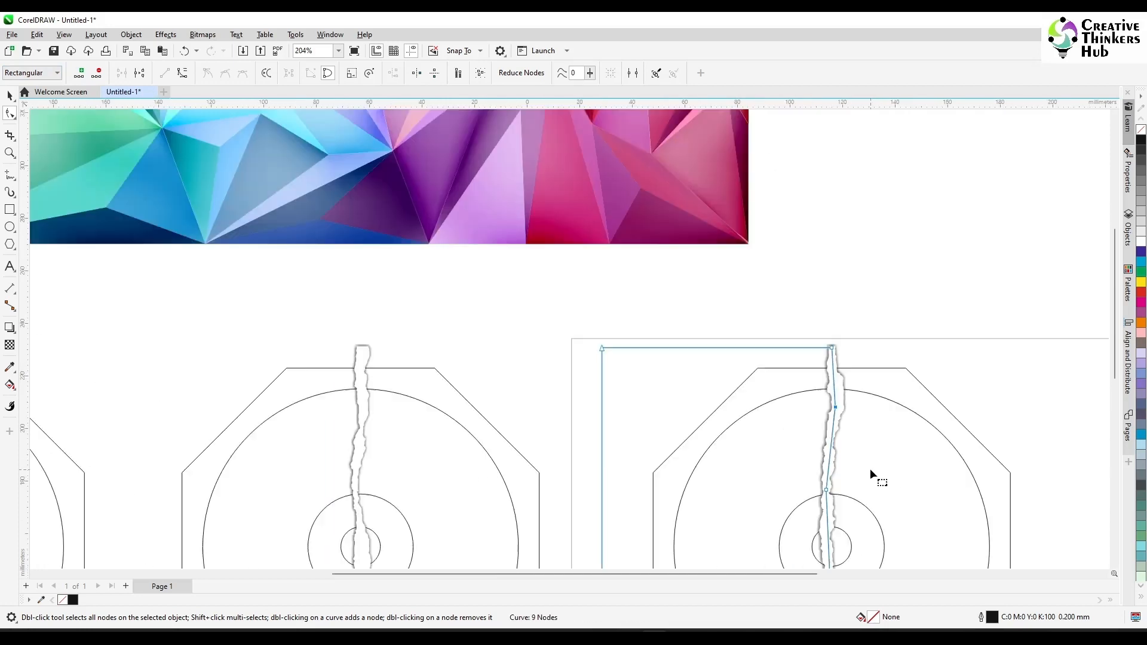
scroll(870, 469, "down", 3)
Trim the rectangle with the torn strip on the rightmost octagon so its right edge takes the torn contour
key("space")
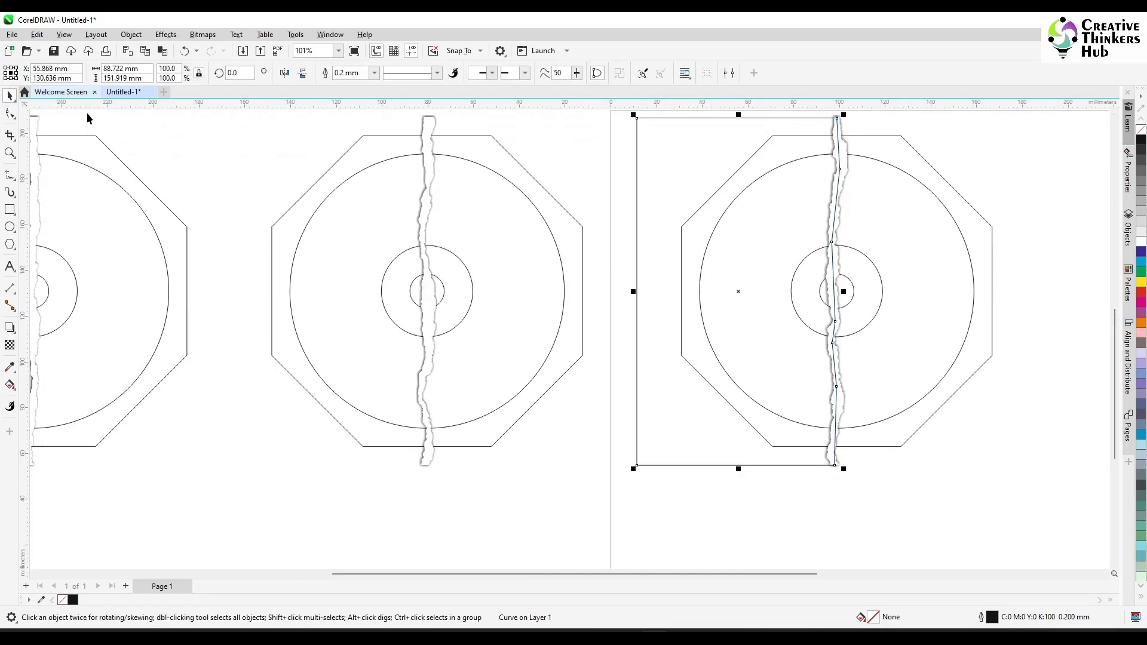
left_click(845, 149, "shift")
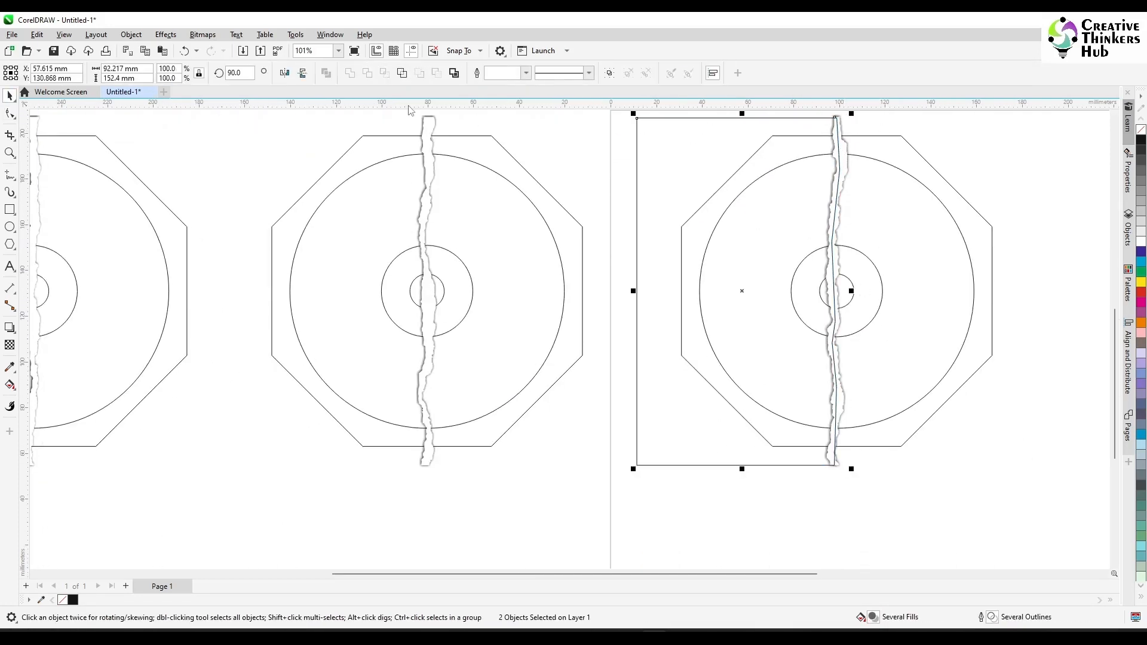
left_click(402, 73)
left_click(592, 361)
left_click(838, 132)
left_click(754, 118, "shift")
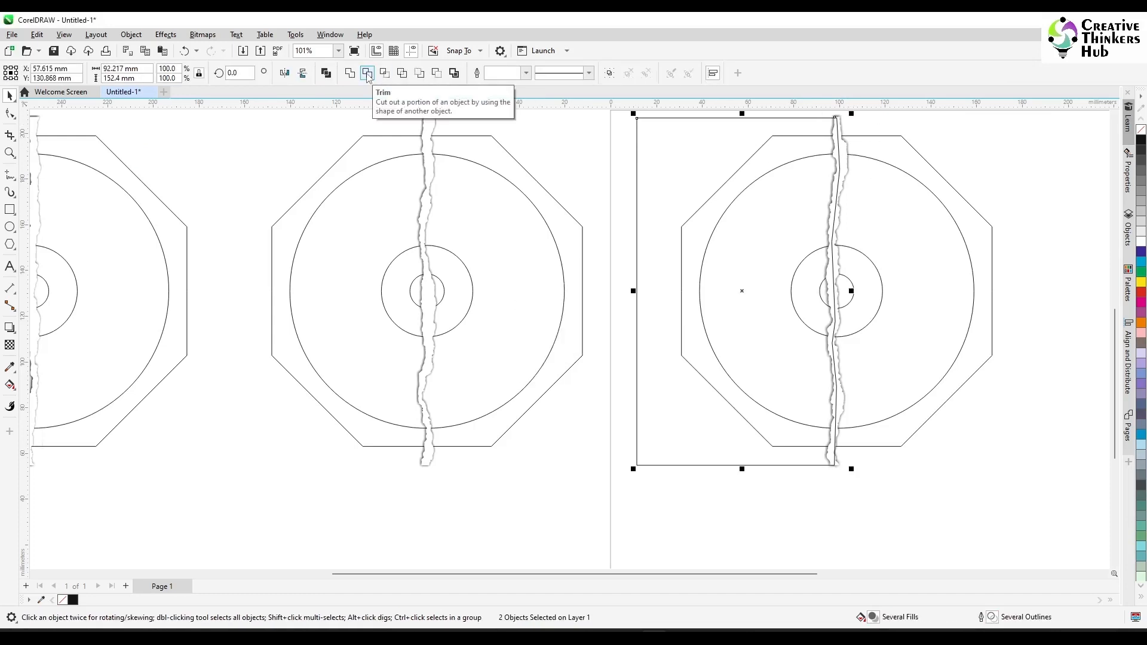
left_click(367, 73)
left_click(919, 132)
left_click(843, 146)
left_click(744, 132)
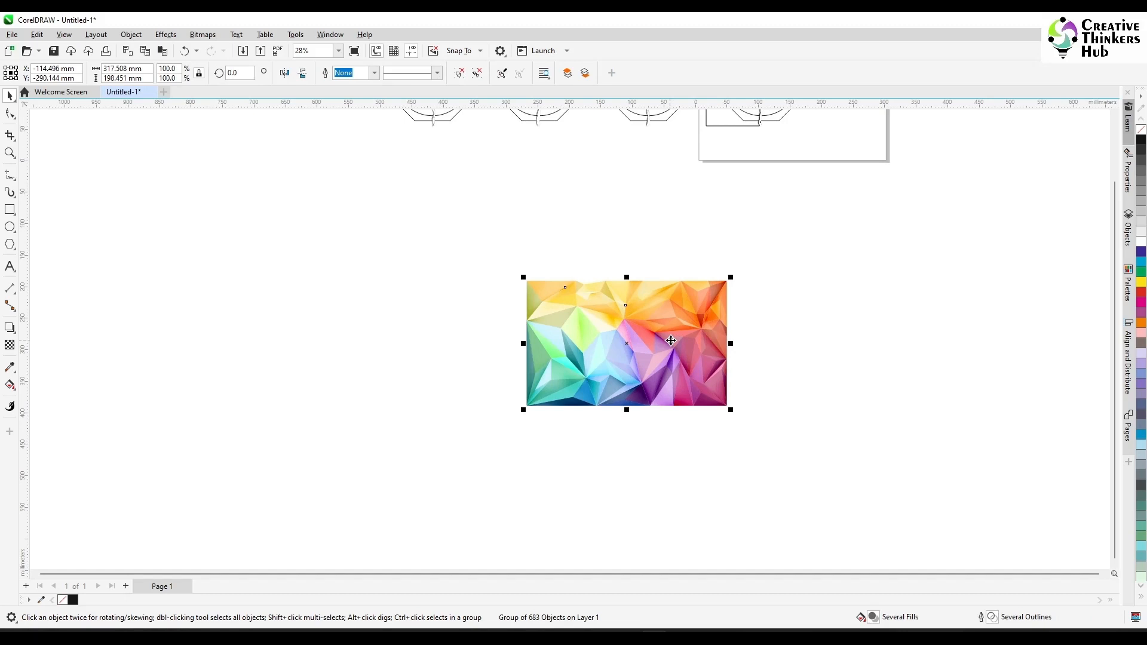
Move the abstract background image closer to the octagon row and rotate it 90 degrees
left_click_drag(636, 328, 699, 247)
left_click(1115, 115)
left_click_drag(241, 73, 158, 96)
type("90")
key("Return")
Place the rotated background image over the trimmed rectangle and scale it proportionally to about 100 by 160 mm
left_click_drag(641, 430, 713, 342)
left_click_drag(826, 457, 766, 405)
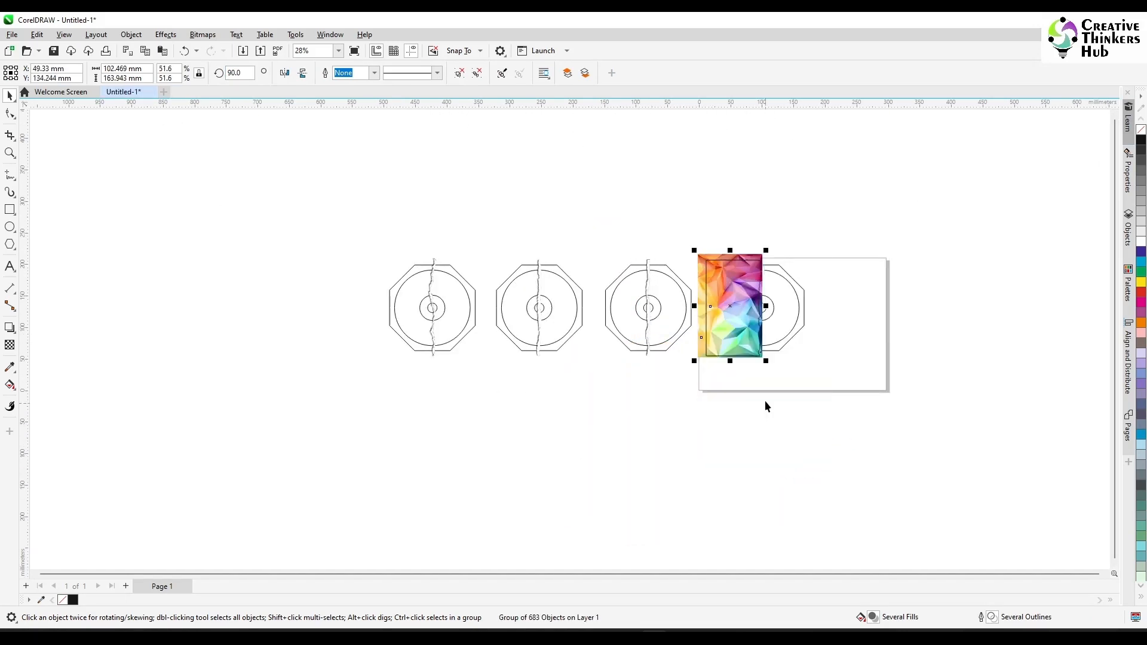
left_click_drag(695, 251, 695, 249)
scroll(752, 320, "up", 2)
left_click_drag(782, 161, 786, 155)
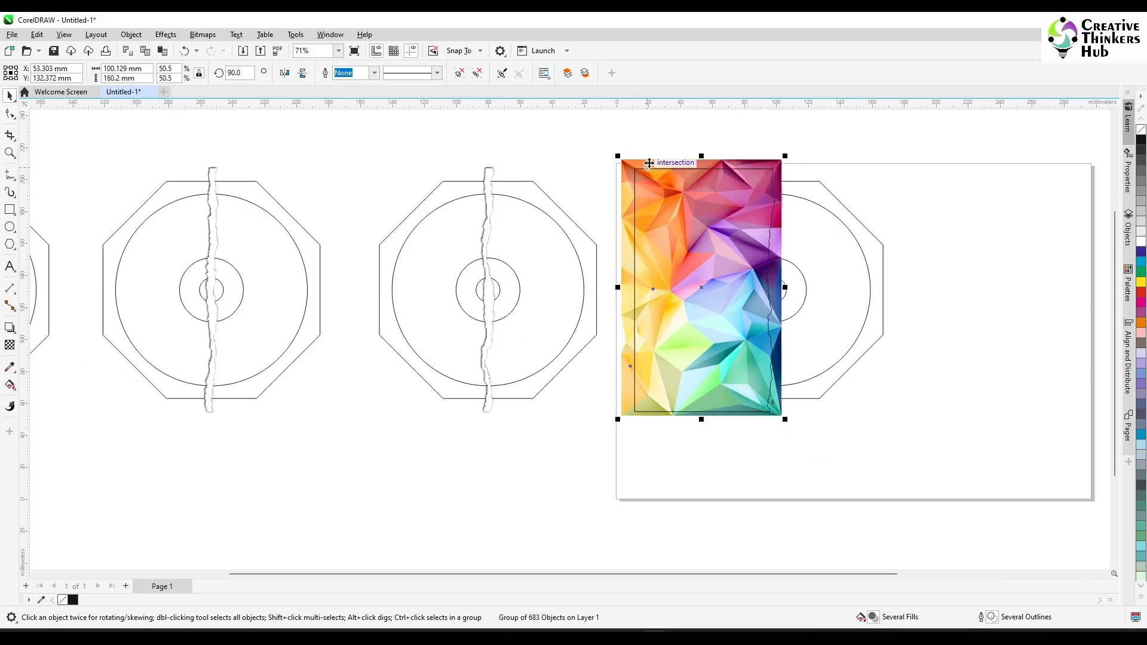
mouse_move(648, 162)
left_mouse_down()
mouse_move(573, 159)
mouse_move(655, 183)
left_mouse_up()
Place the background image inside the trimmed rectangle as a PowerClip and remove the rectangle's outline
left_click(131, 34)
mouse_move(150, 79)
left_click(336, 82)
left_click(730, 169)
double_click(664, 233)
left_click(584, 139)
left_click(753, 144, "ctrl")
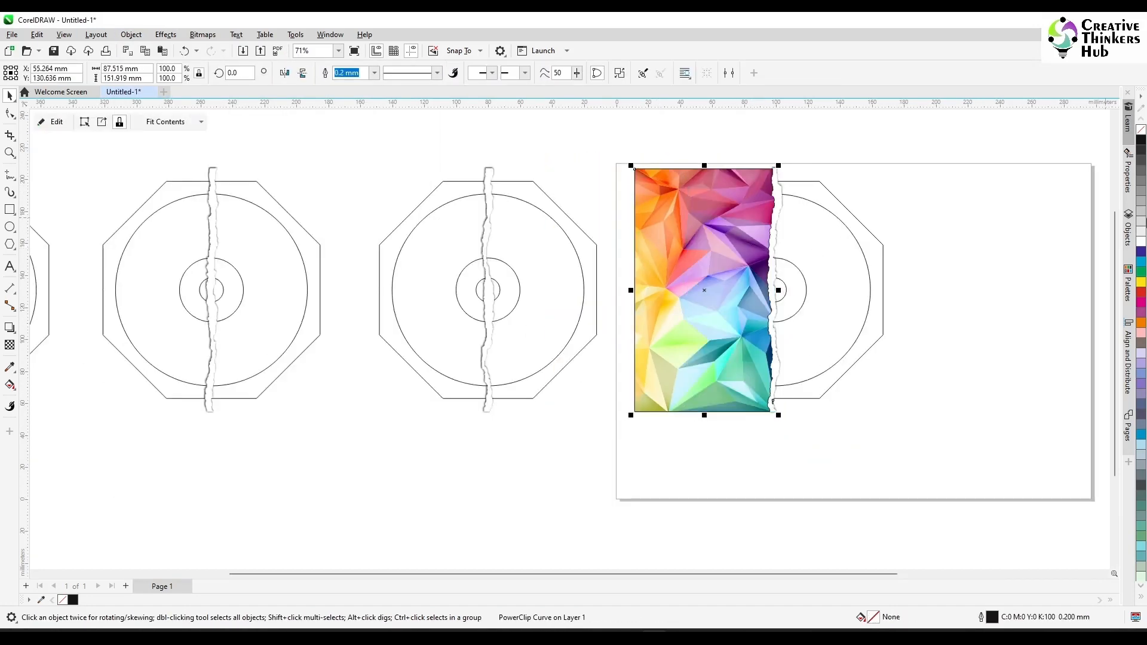
right_click(1141, 130)
left_click(729, 159)
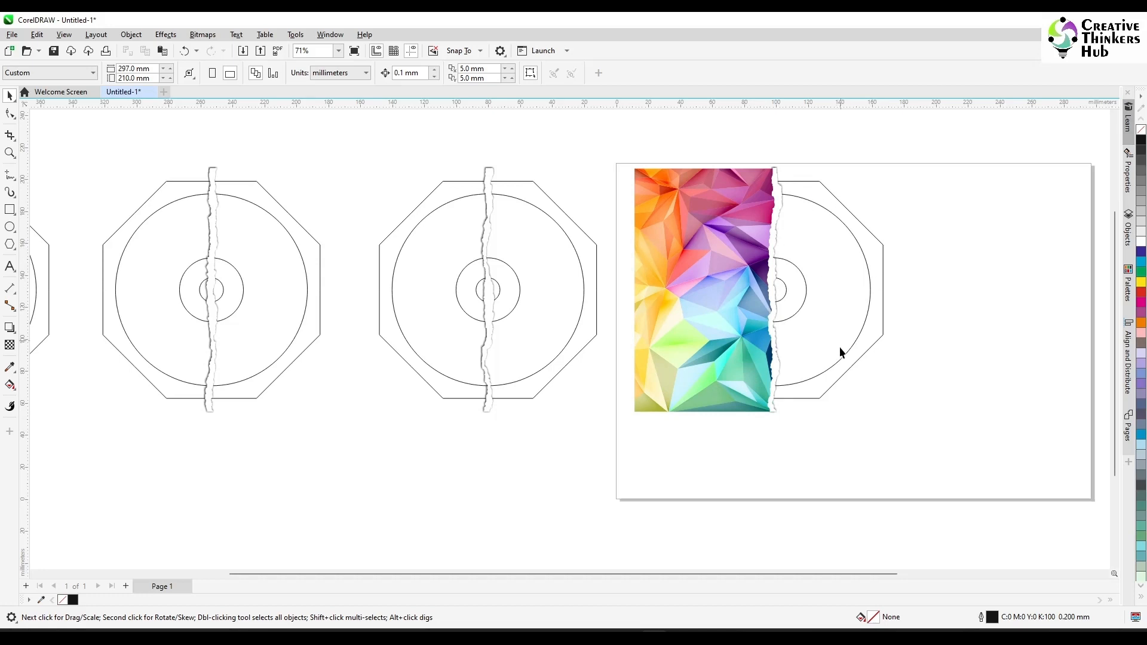
Give the white torn strip on the rightmost octagon a Medium Glow drop shadow coloured black
left_click(774, 308)
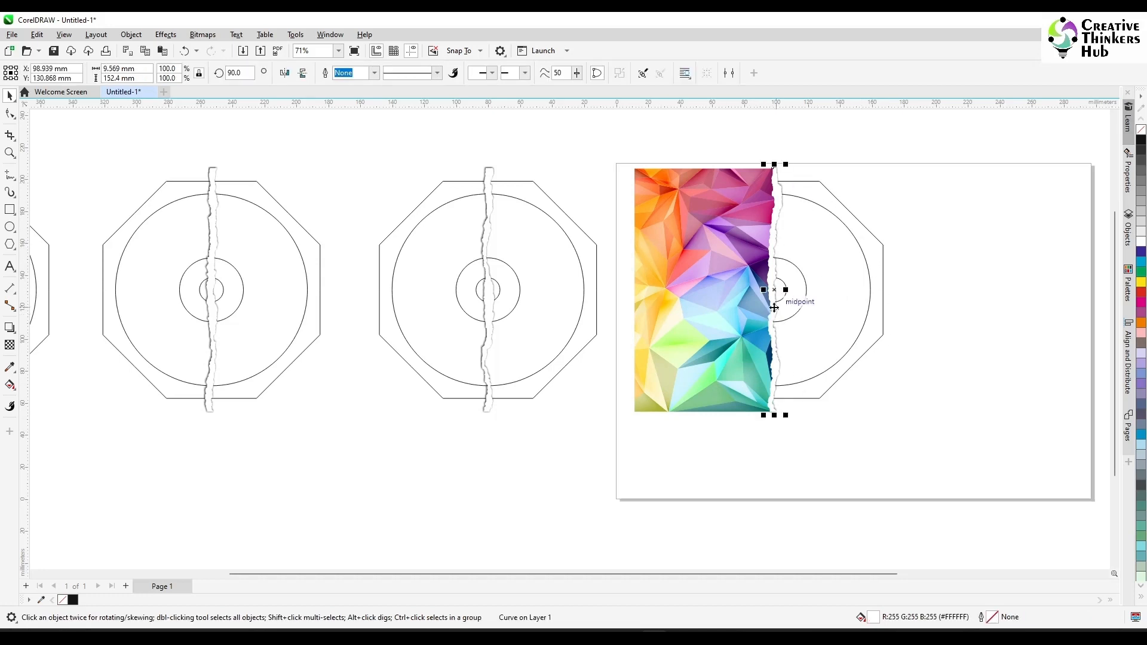
left_click(9, 327)
left_click(30, 73)
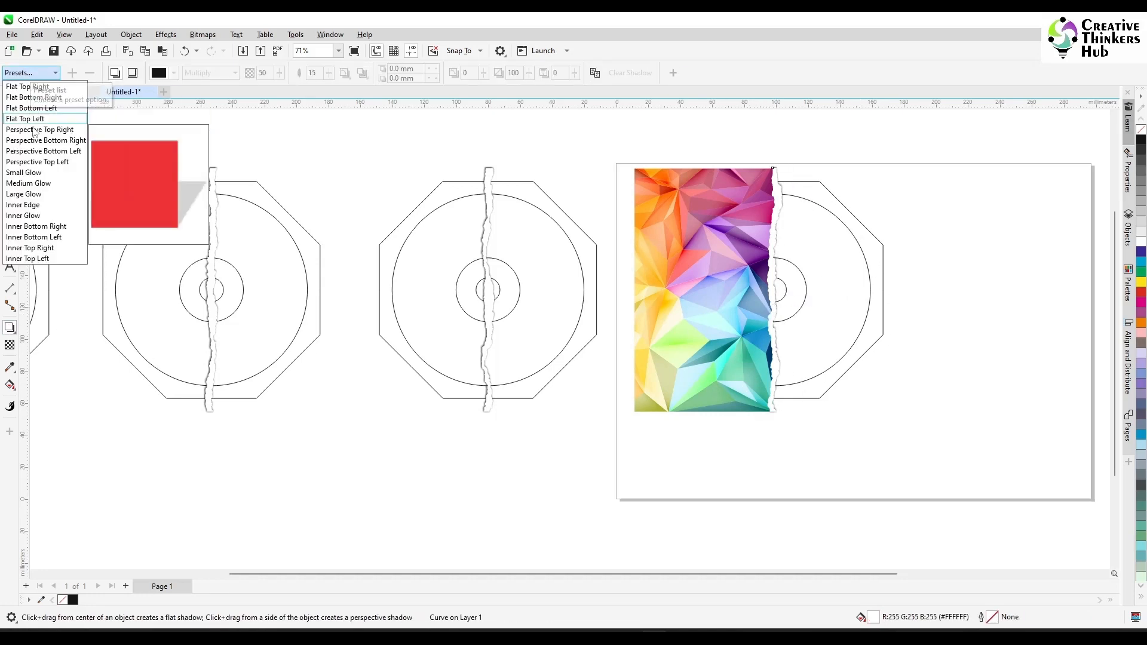
left_click(28, 173)
left_click(29, 72)
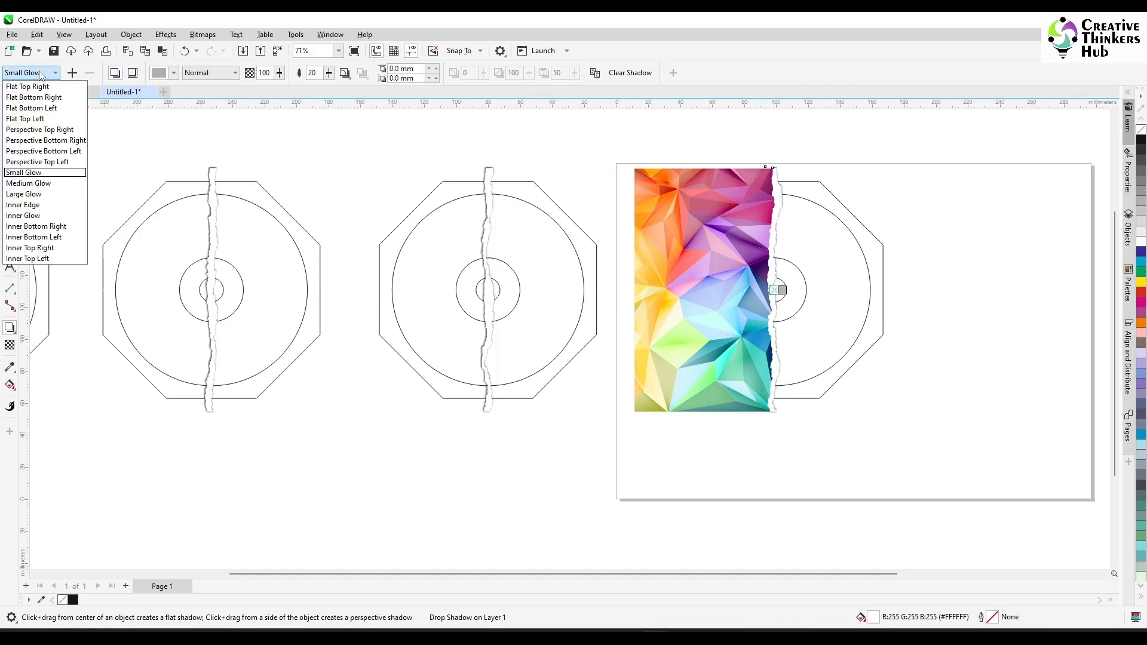
left_click(29, 183)
left_click(173, 72)
left_click(167, 134)
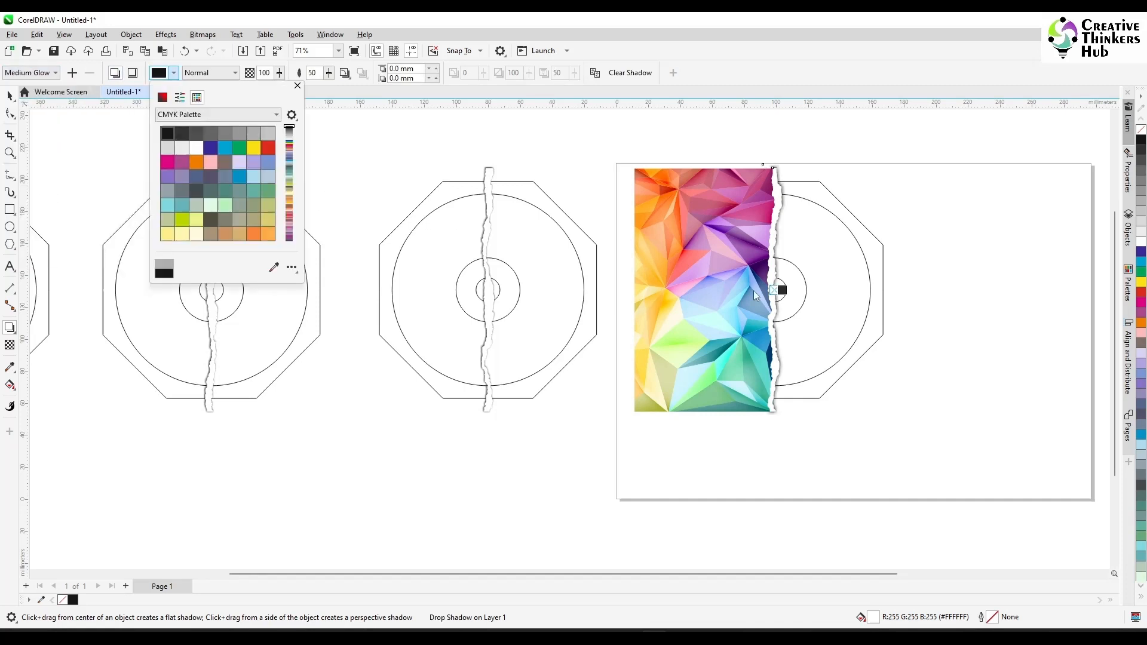
Change the torn strip's drop shadow to the Large Glow preset and colour it black
left_click(30, 73)
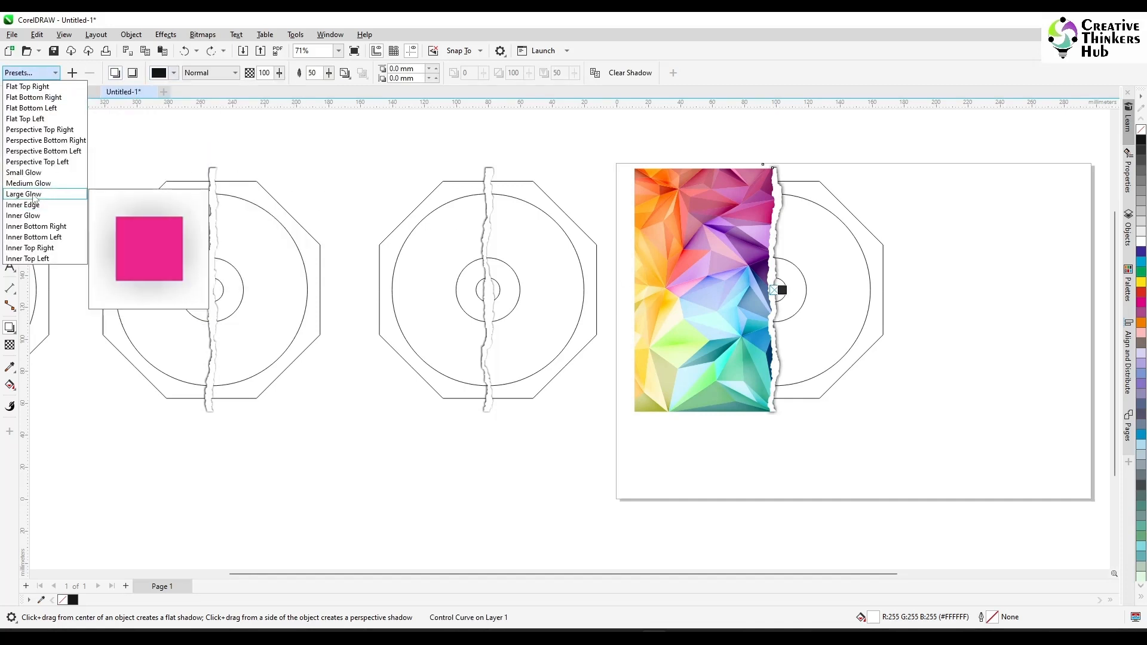
left_click(28, 193)
left_click(173, 72)
left_click(167, 133)
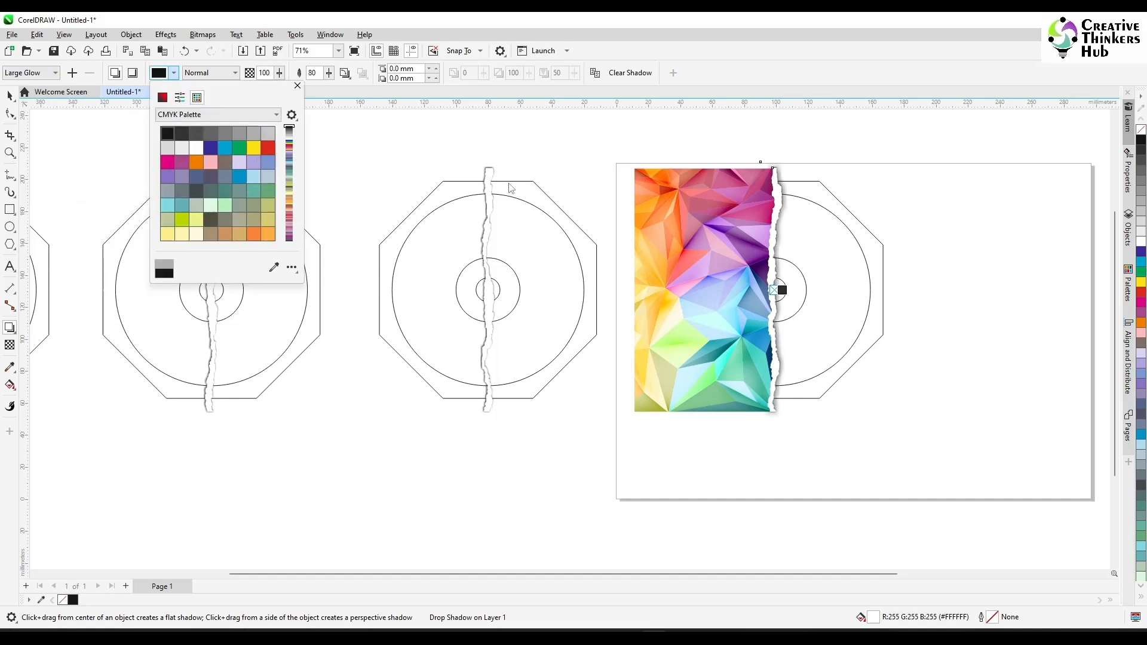
left_click(10, 96)
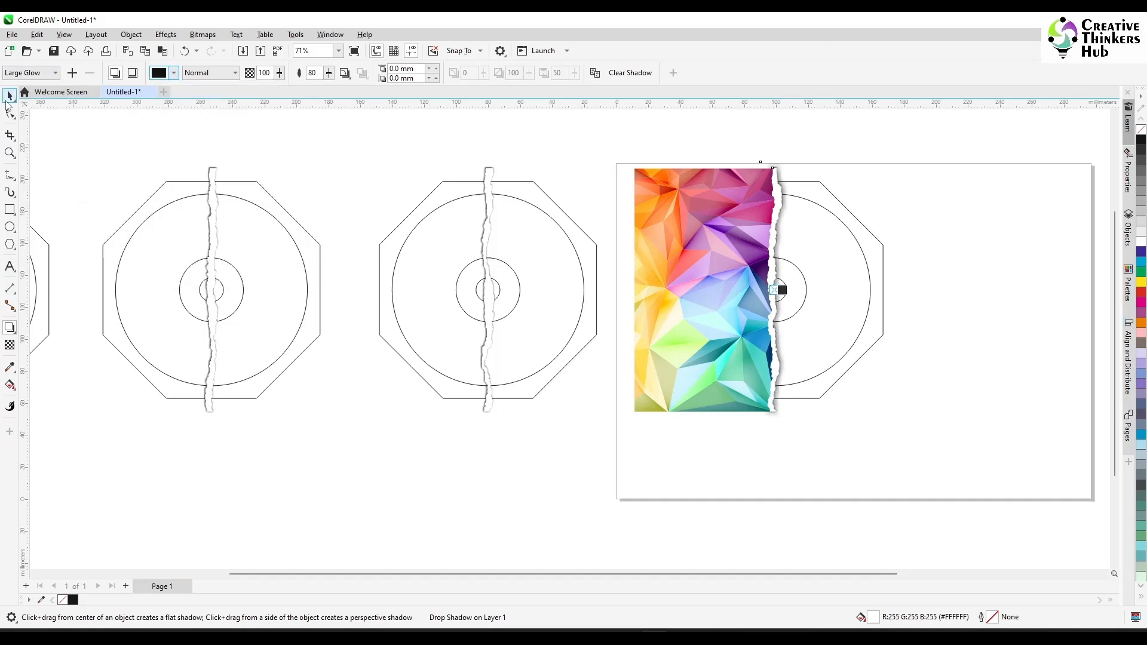
Add a small circle about 3.9 mm across on the lower-right edge of the large CD circle
scroll(736, 314, "up", 3)
scroll(823, 256, "up", 2)
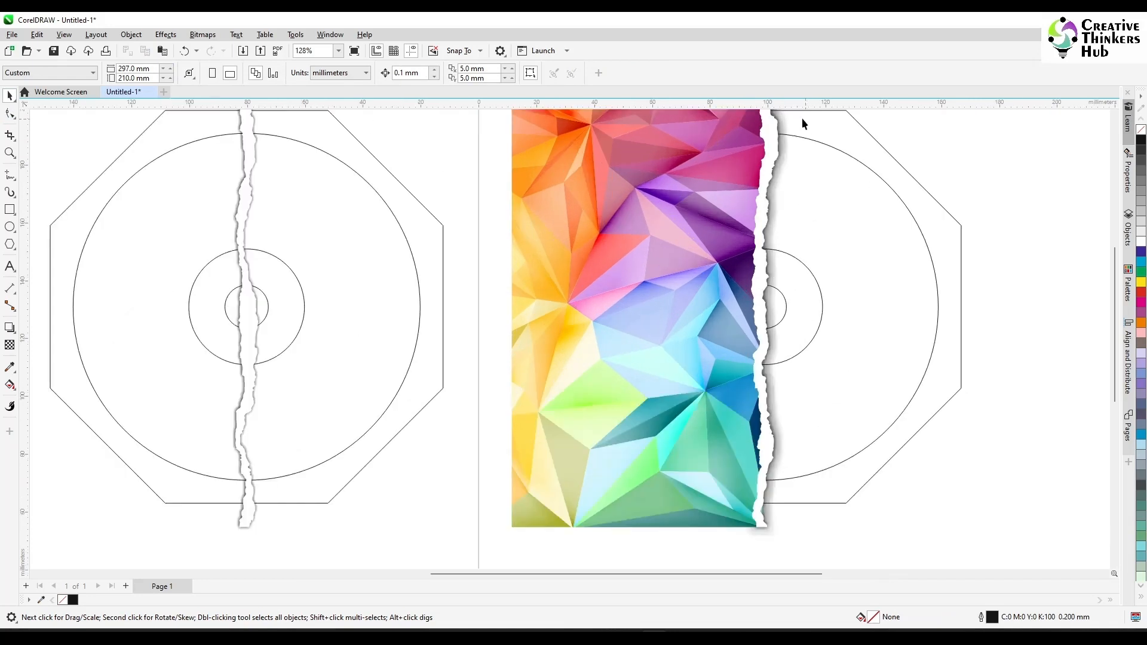
scroll(893, 339, "down", 3)
scroll(1010, 381, "up", 1)
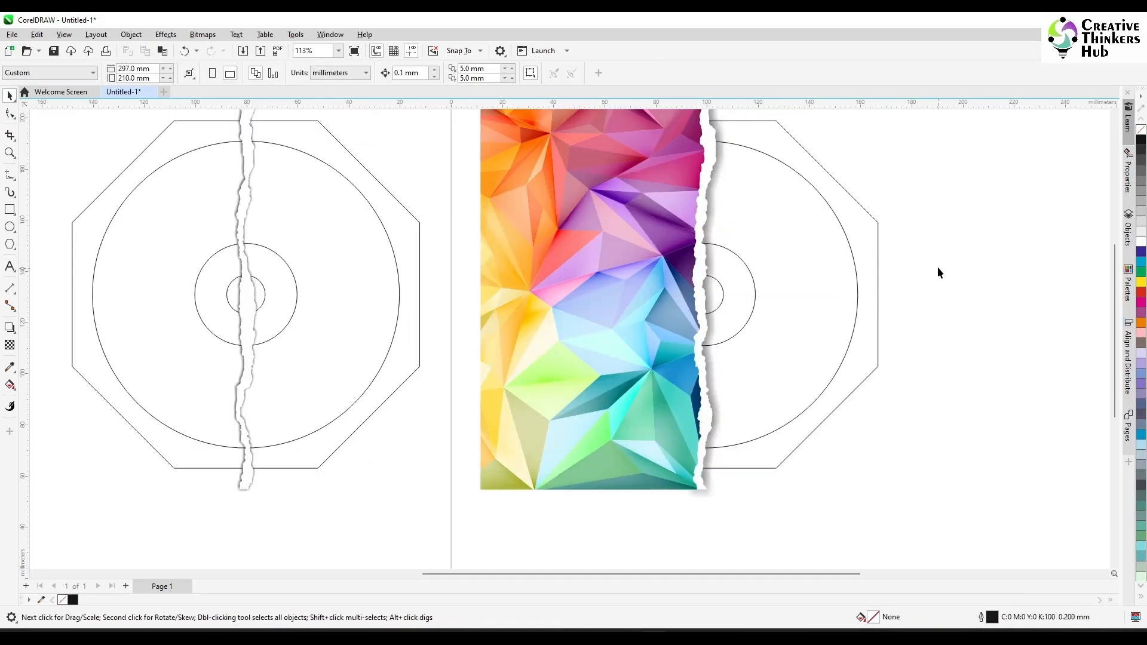
left_click_drag(938, 265, 620, 326)
left_click_drag(704, 294, 857, 352)
right_click(845, 358)
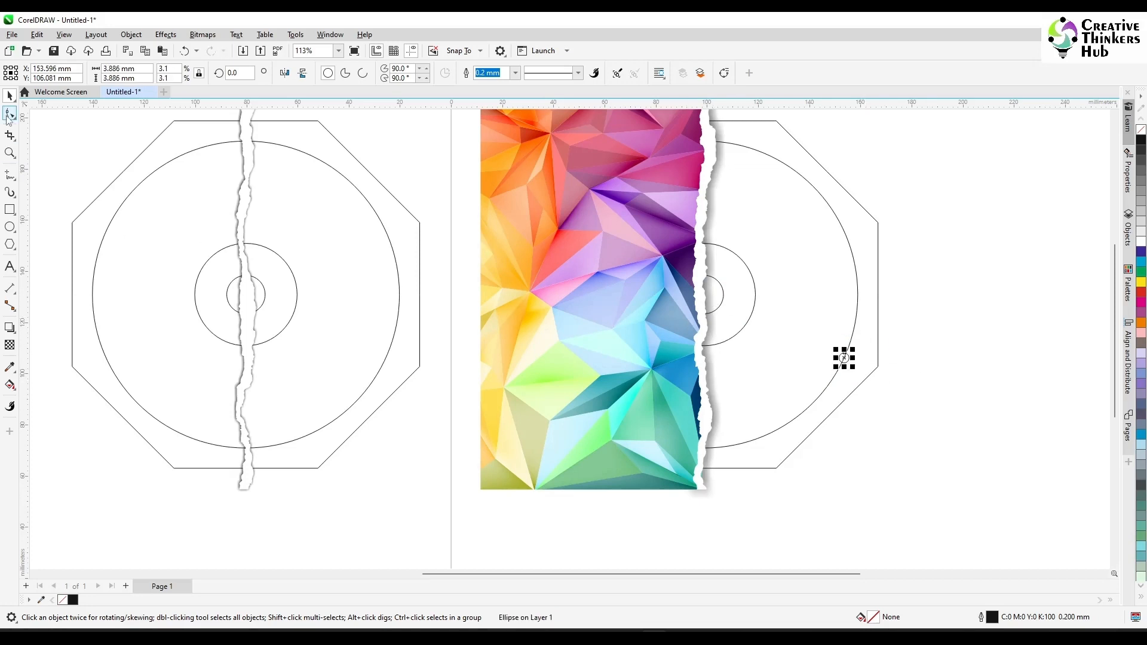
Put a horizontal guideline through the CD centre, move its pivot to that centre and rotate it through the octagon's lower-right corner
left_click(704, 295)
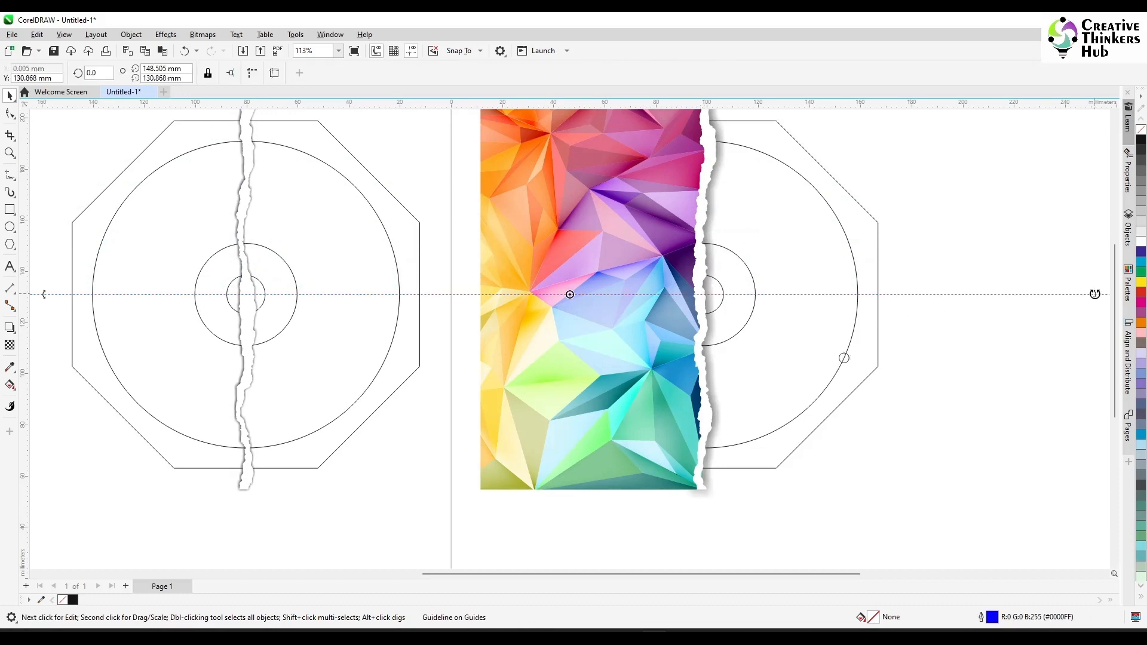
left_click_drag(570, 295, 899, 365)
key("ctrl+z")
left_click_drag(832, 295, 707, 293)
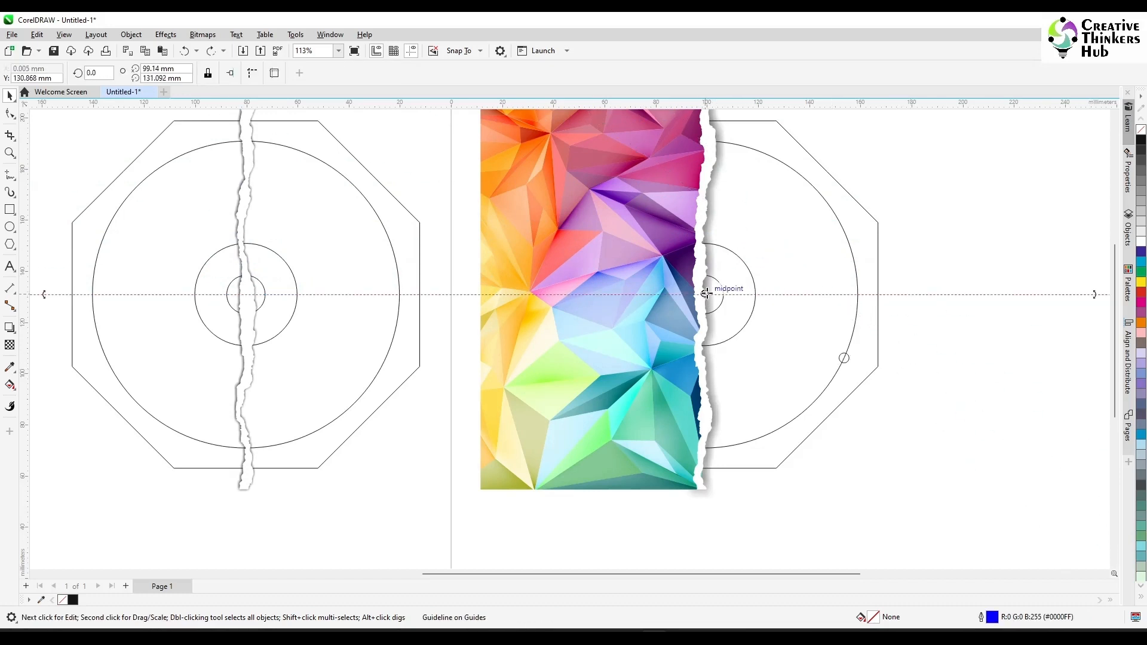
left_click_drag(1098, 296, 927, 384)
Move the small circle to where the guideline crosses the large CD circle and set its diameter to 3 mm
scroll(927, 385, "up", 3)
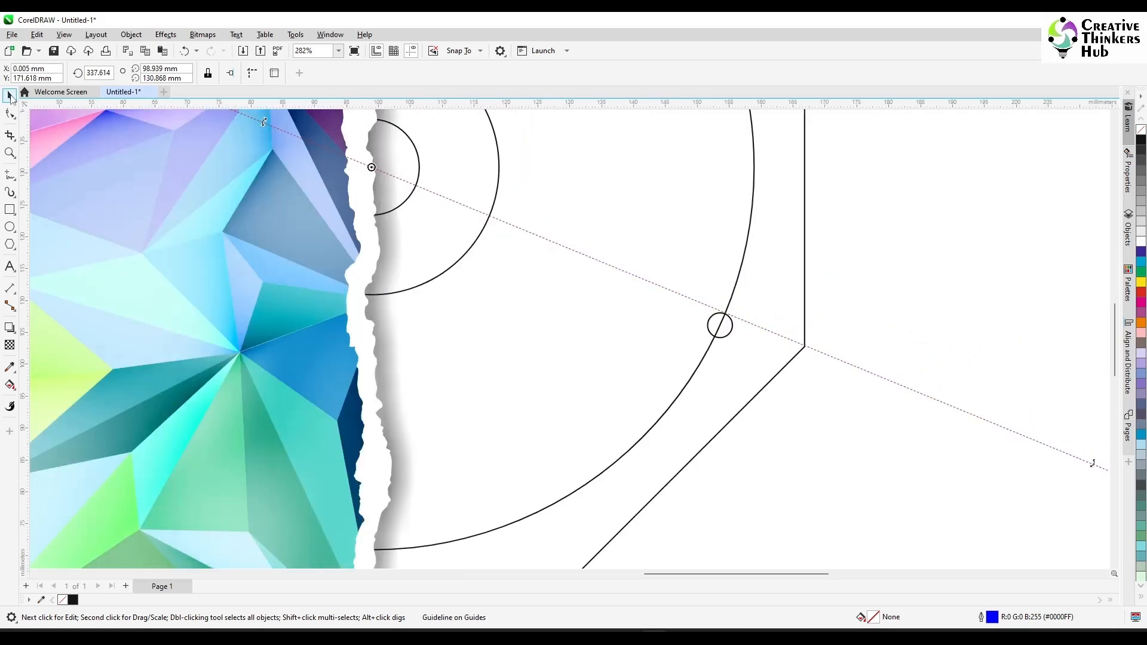
left_click_drag(725, 334, 732, 315)
left_click(126, 69)
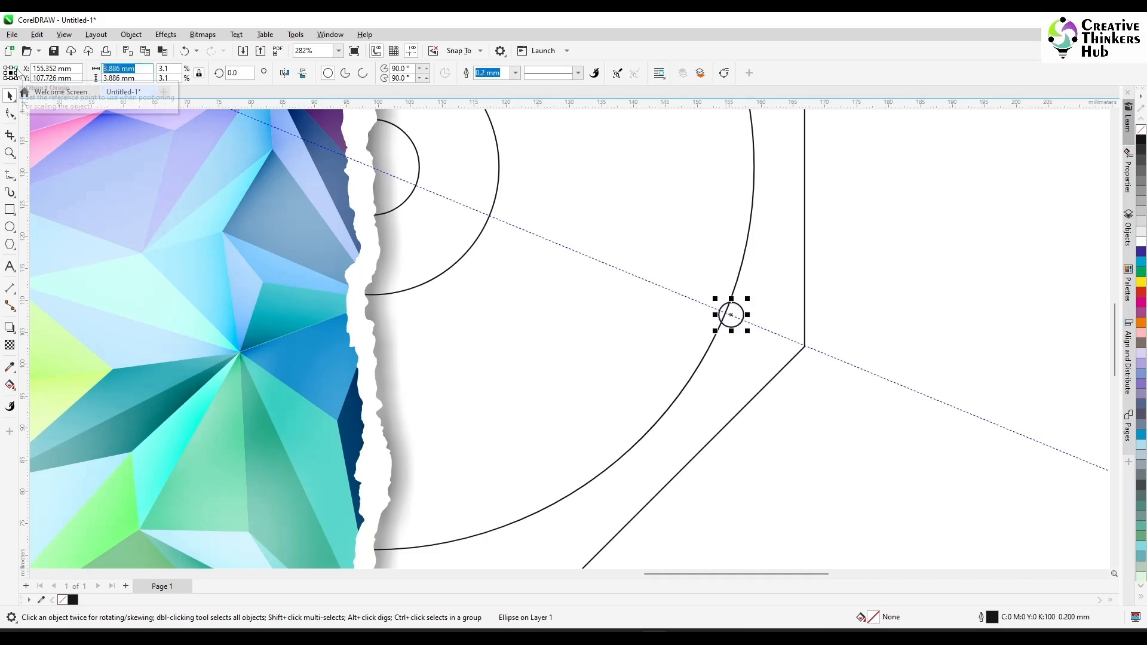
type("3")
key("Return")
scroll(717, 327, "up", 2)
left_click_drag(717, 327, 716, 326)
scroll(716, 325, "down", 4)
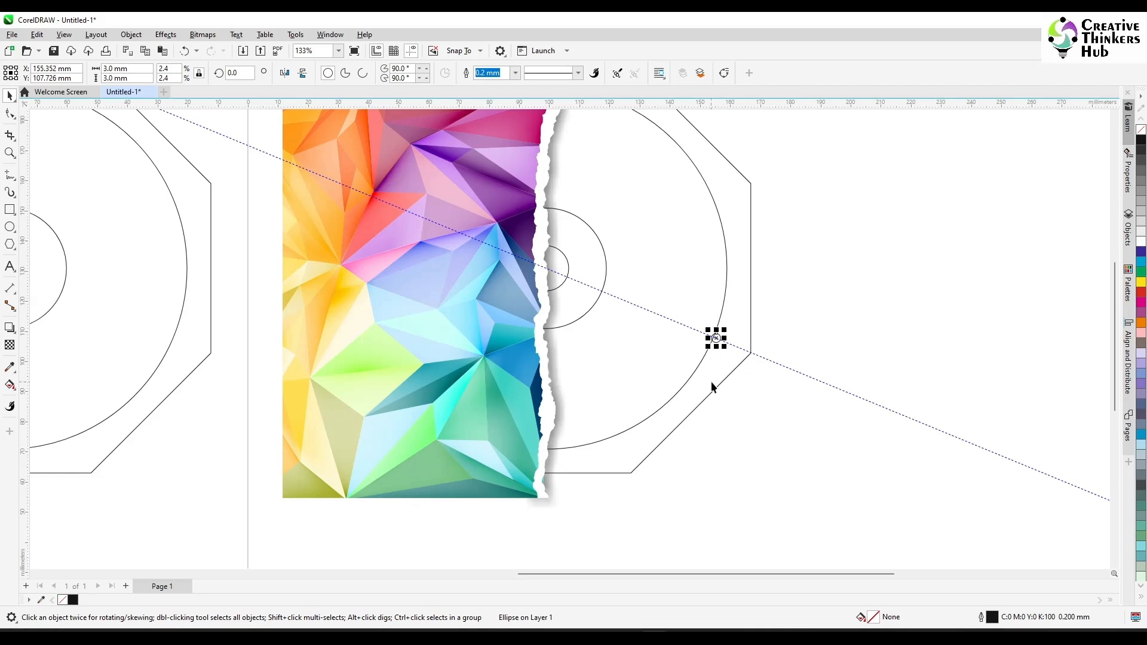
left_click(727, 417)
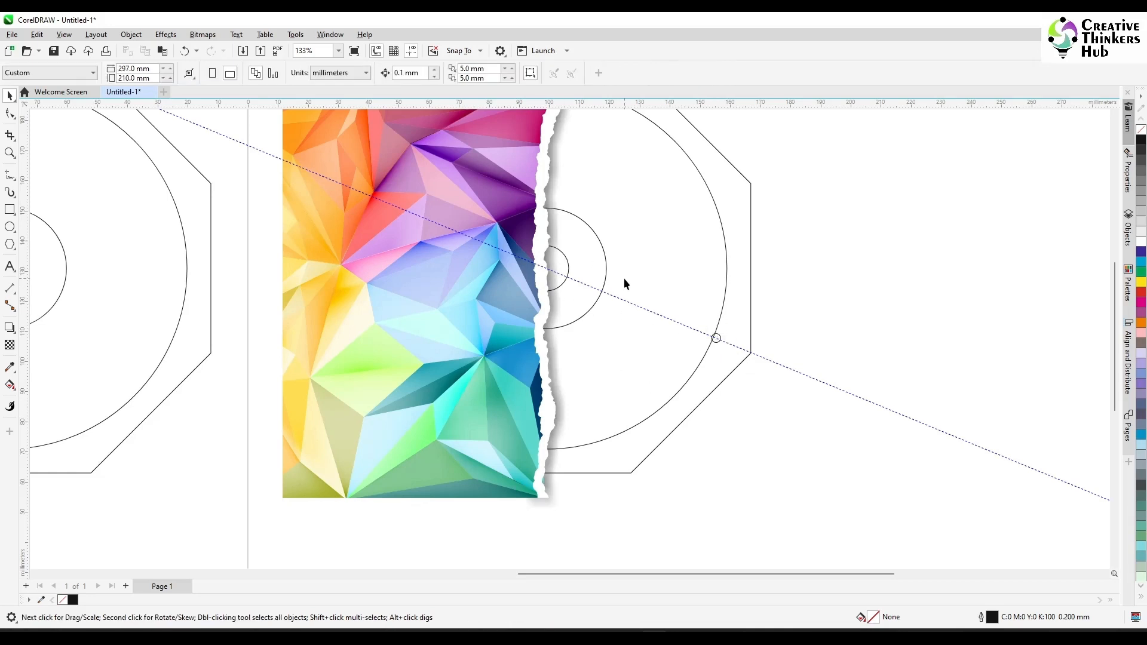
Duplicate the clipped background, rotate the copy about 180 degrees and place it against the other side of the torn strip
scroll(623, 278, "down", 2)
left_click(454, 179)
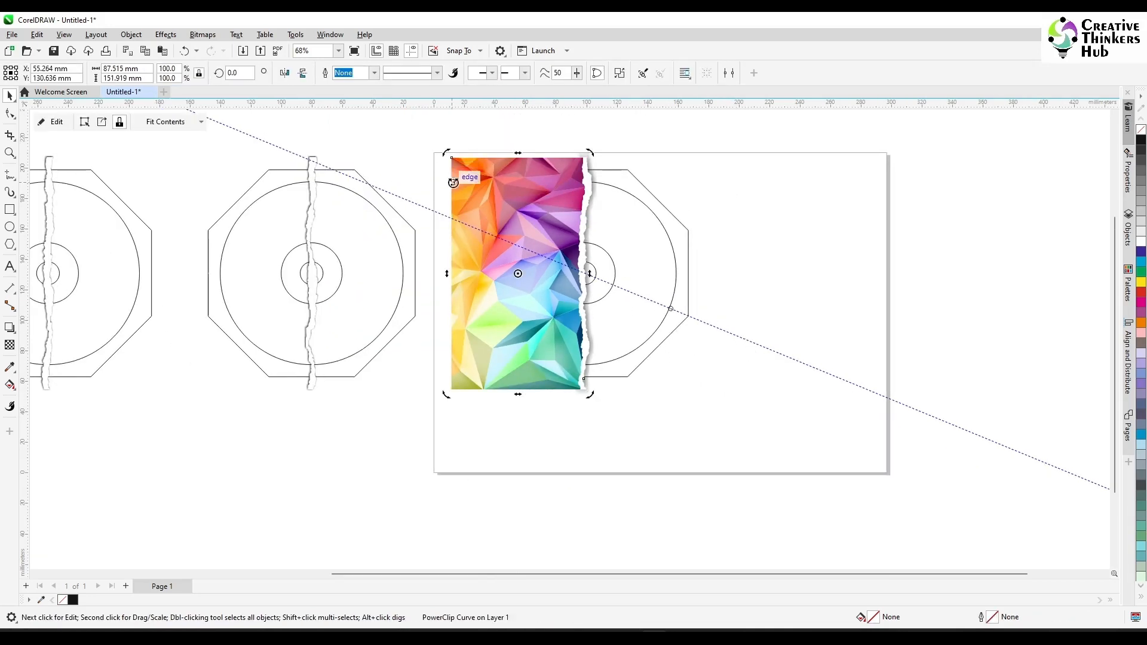
left_click_drag(453, 182, 580, 359)
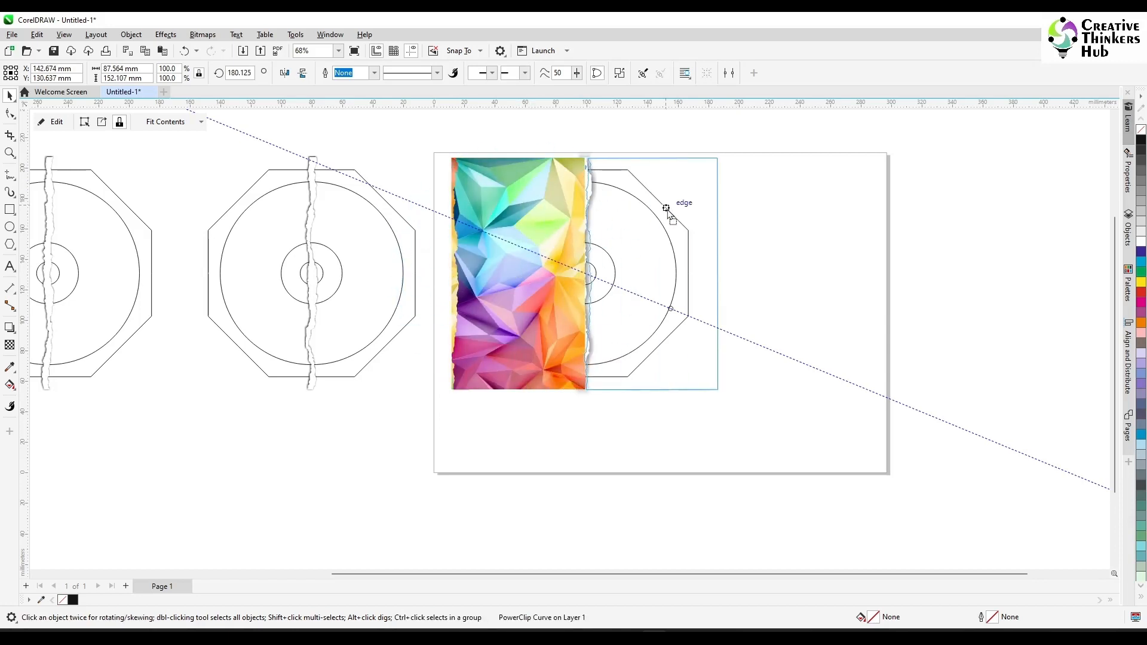
left_click_drag(668, 210, 663, 211)
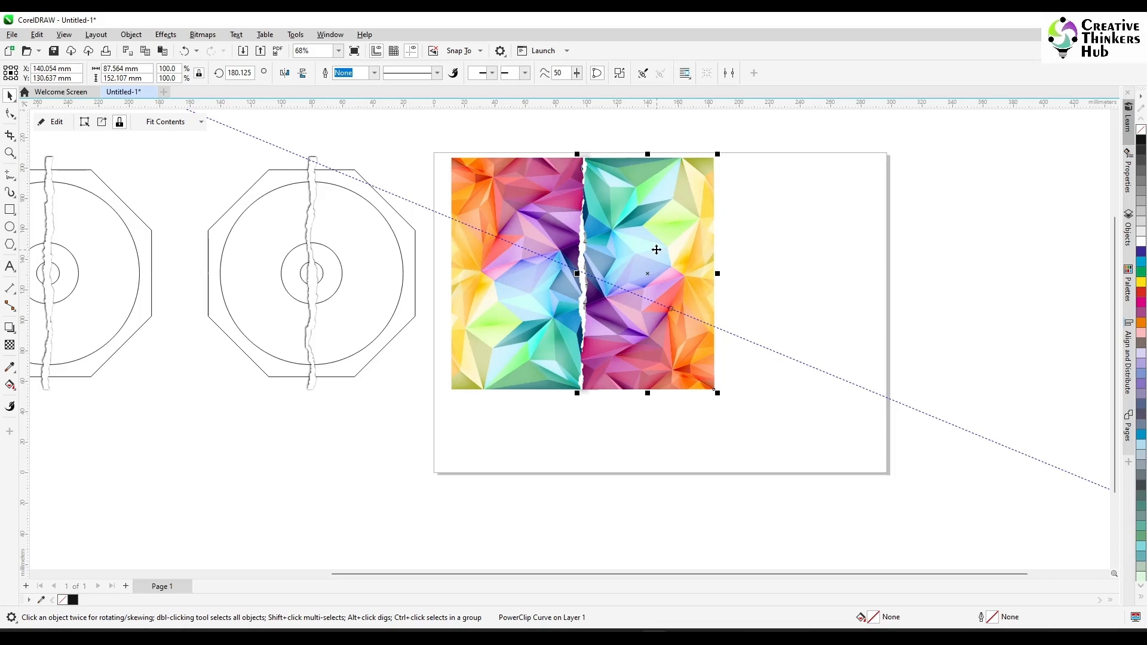
Inside the copied PowerClip, convert the background image to a 300 dpi grayscale bitmap and finish editing the contents
double_click(656, 249)
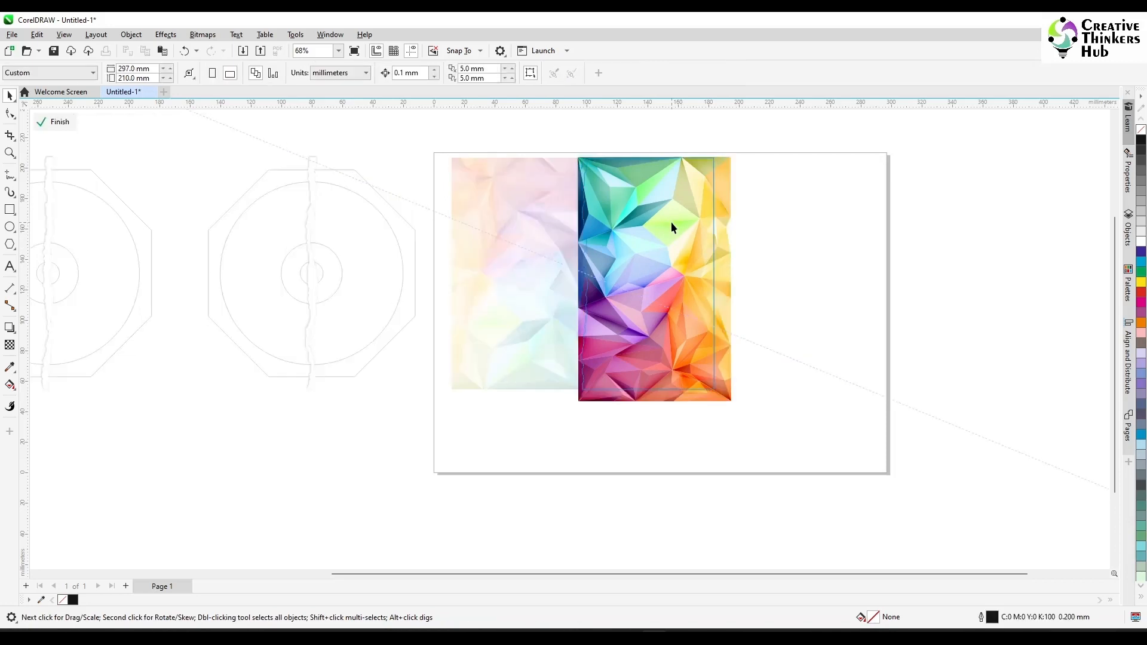
left_click(202, 35)
left_click(219, 49)
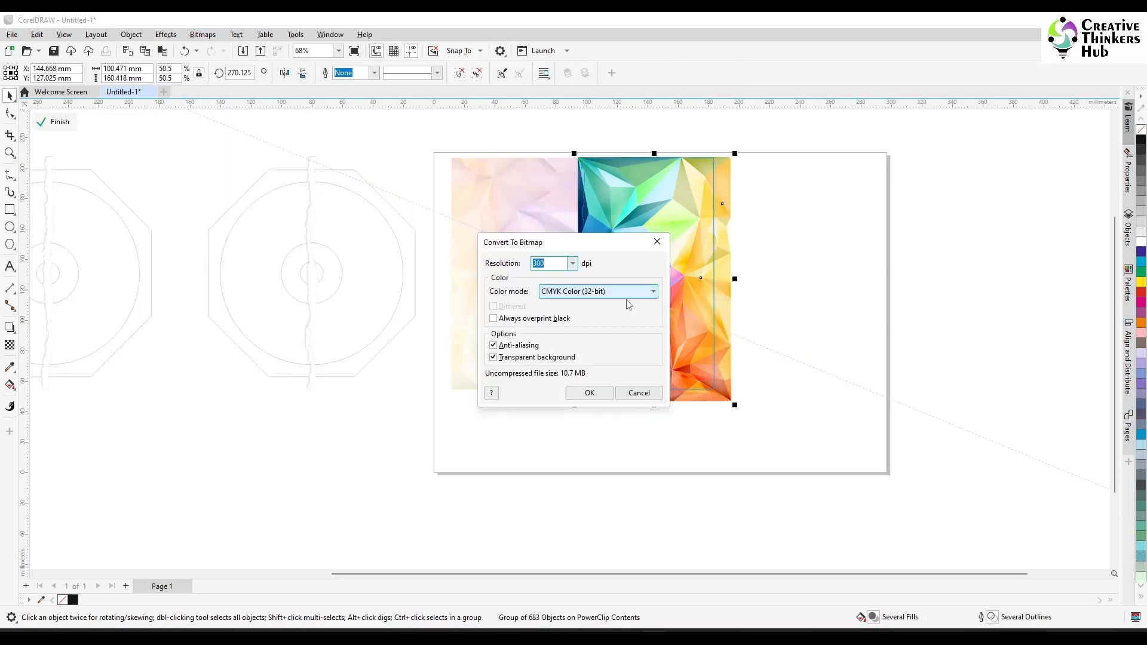
left_click(589, 293)
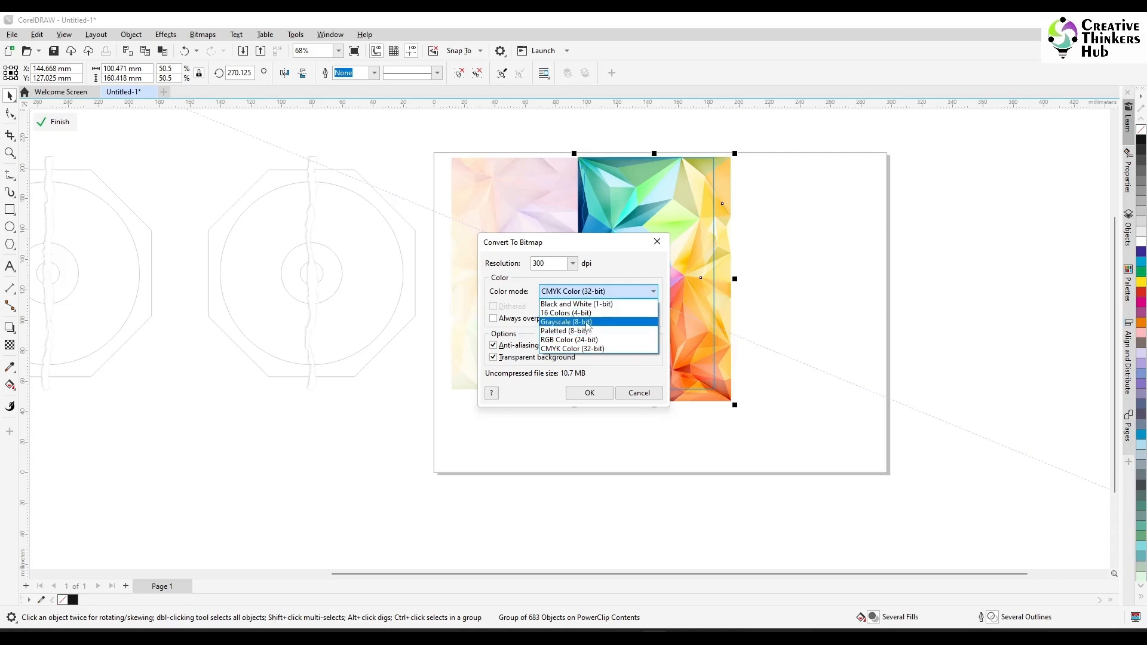
left_click(569, 339)
left_click(589, 393)
left_click(790, 328, "ctrl")
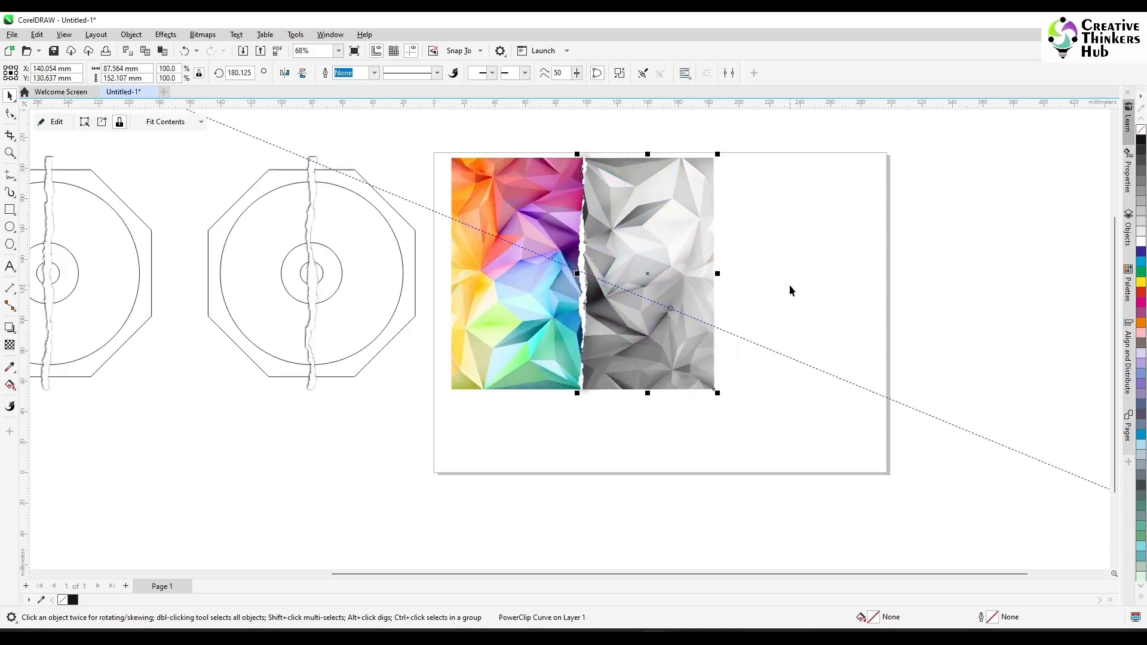
Edit the nodes along the gray clip's torn edge so that it tucks under the white torn strip
scroll(607, 216, "up", 3)
key("F10")
scroll(572, 265, "up", 2)
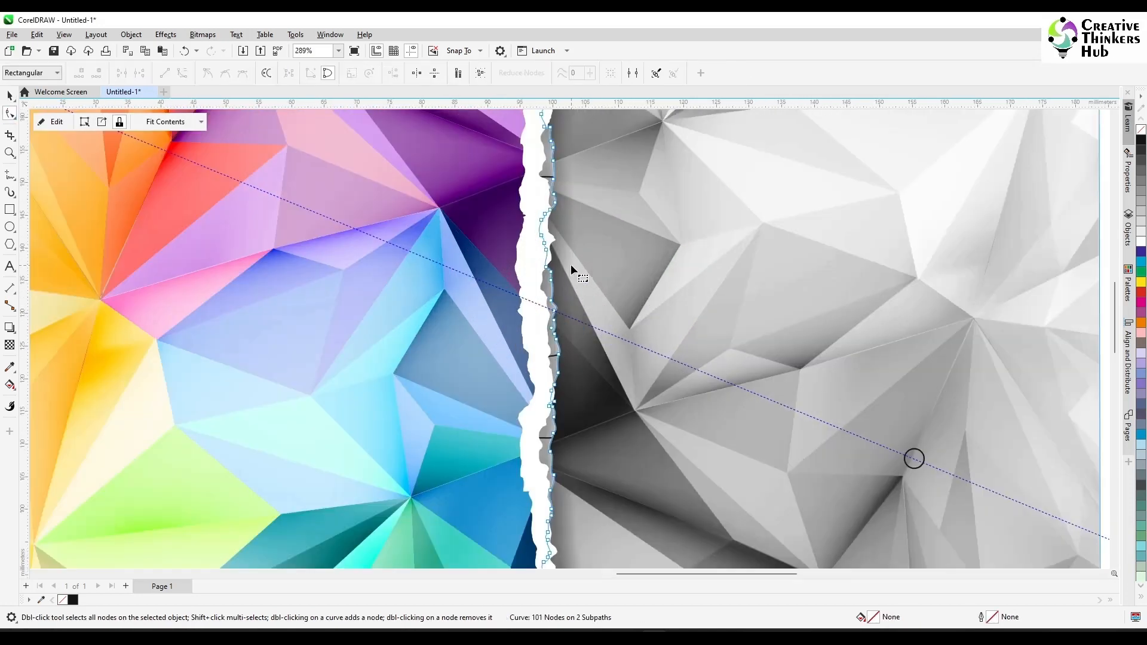
left_click_drag(535, 385, 537, 386)
left_click_drag(568, 425, 553, 411)
scroll(554, 411, "up", 3)
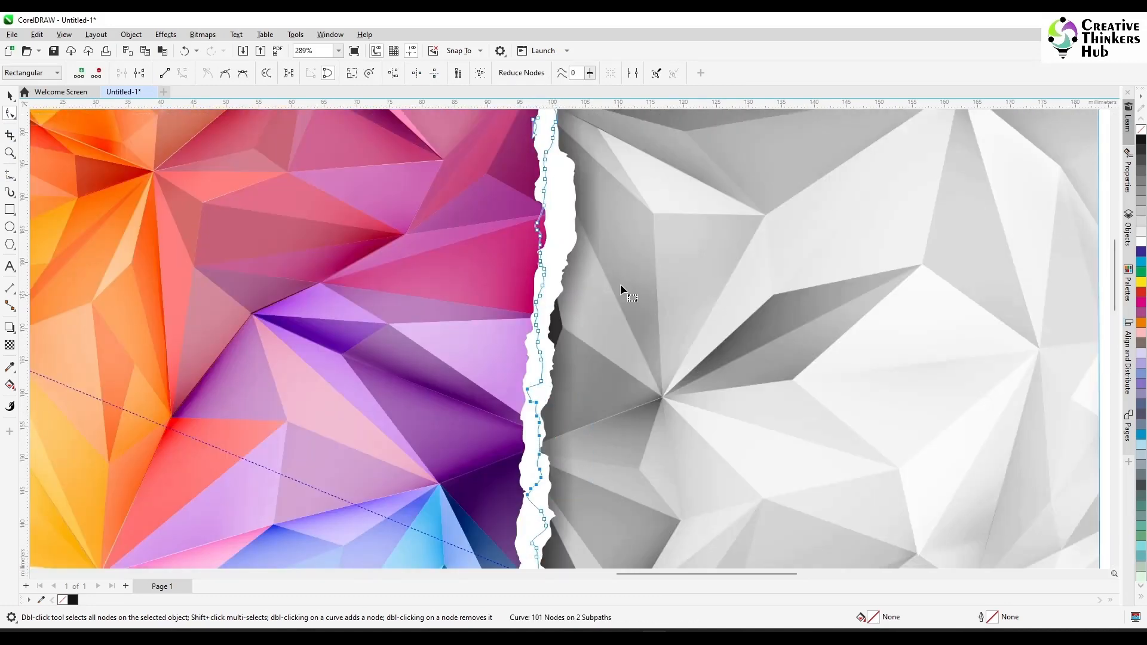
scroll(548, 290, "up", 2)
key("space")
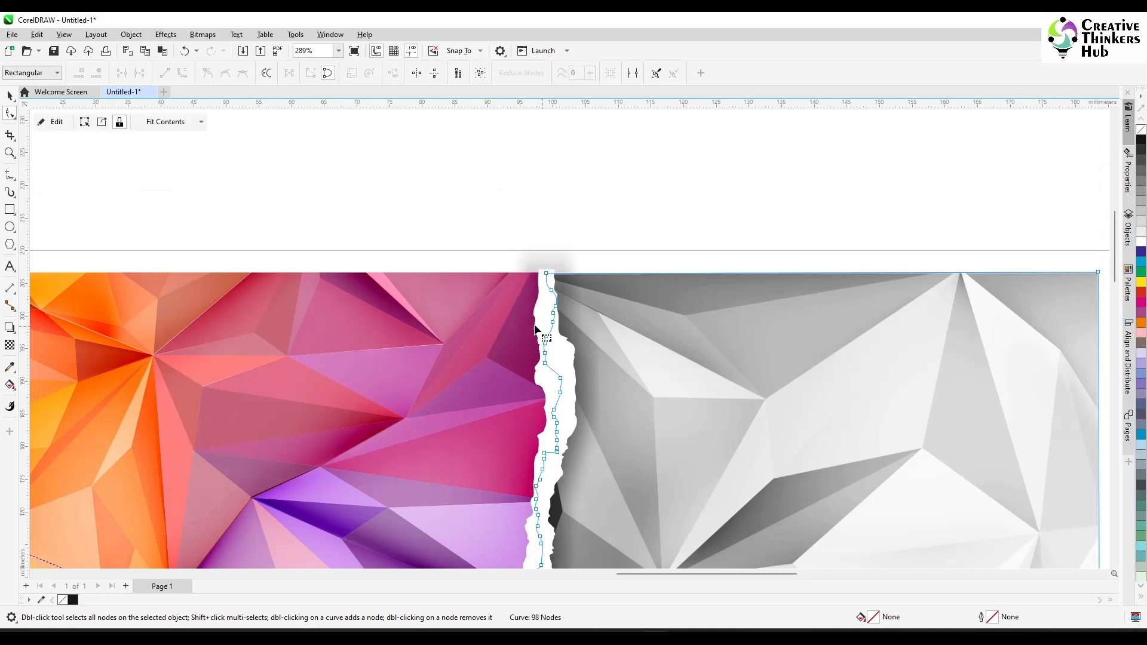
Correct the clip-edge nodes at the lower end of the seam on both the gray and the coloured clip
key("ctrl+z")
key("space")
left_click_drag(1115, 247, 1129, 389)
left_click(545, 301)
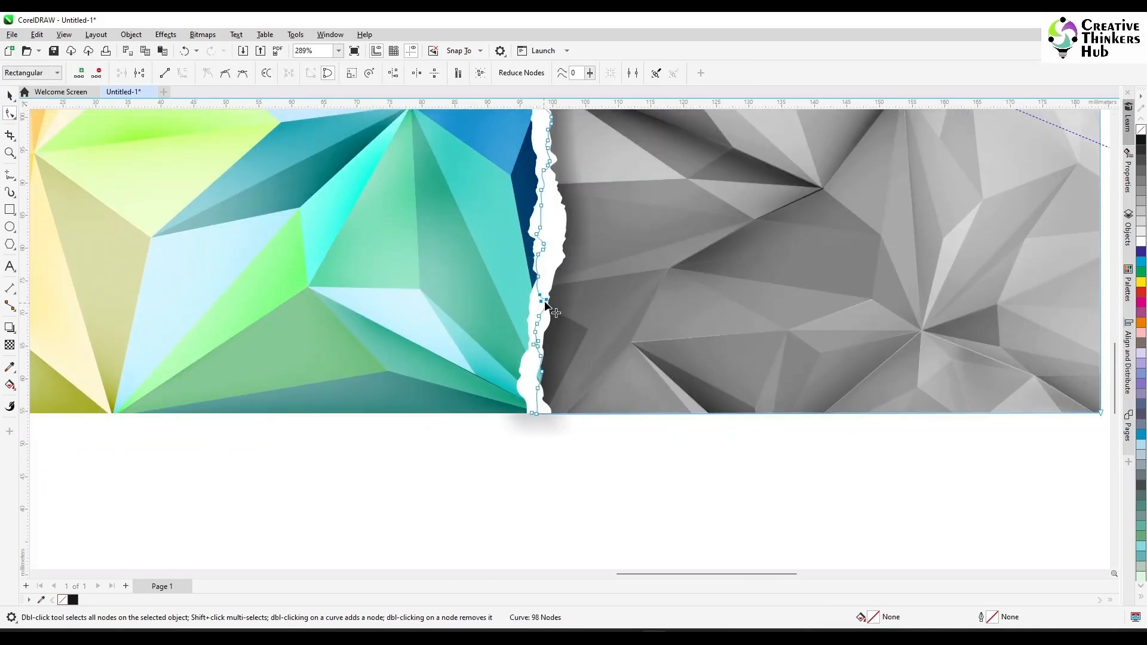
key("space")
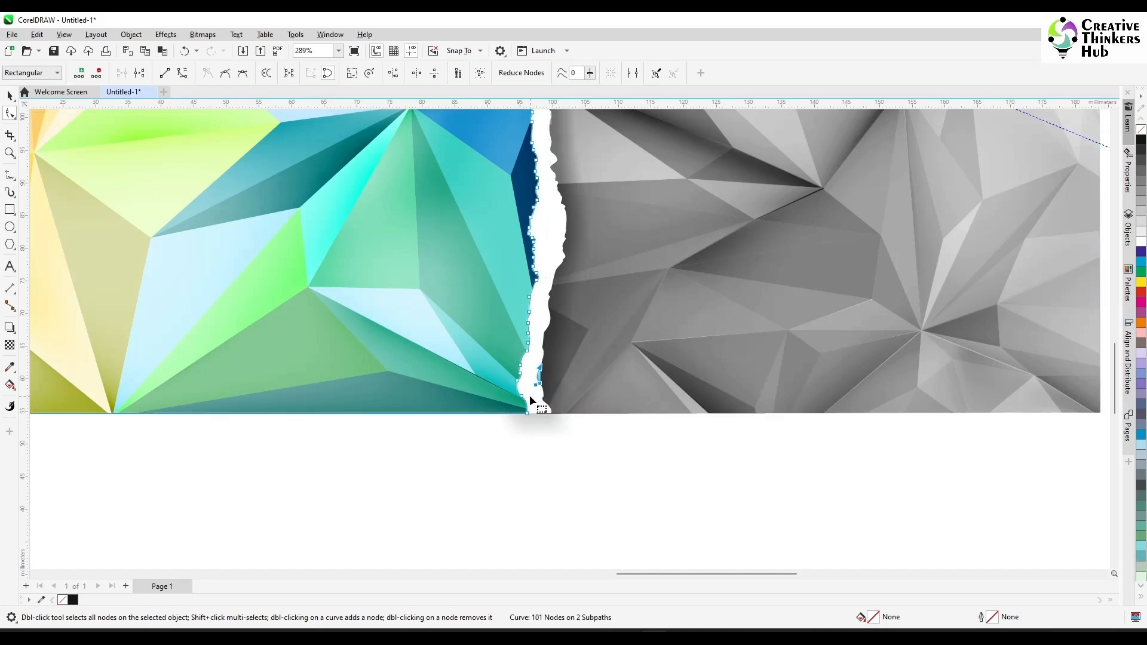
Select the gray clip, torn strip and coloured clip together and move them about 199 mm to the right, off the CD outline
scroll(503, 430, "down", 3)
left_click(412, 172)
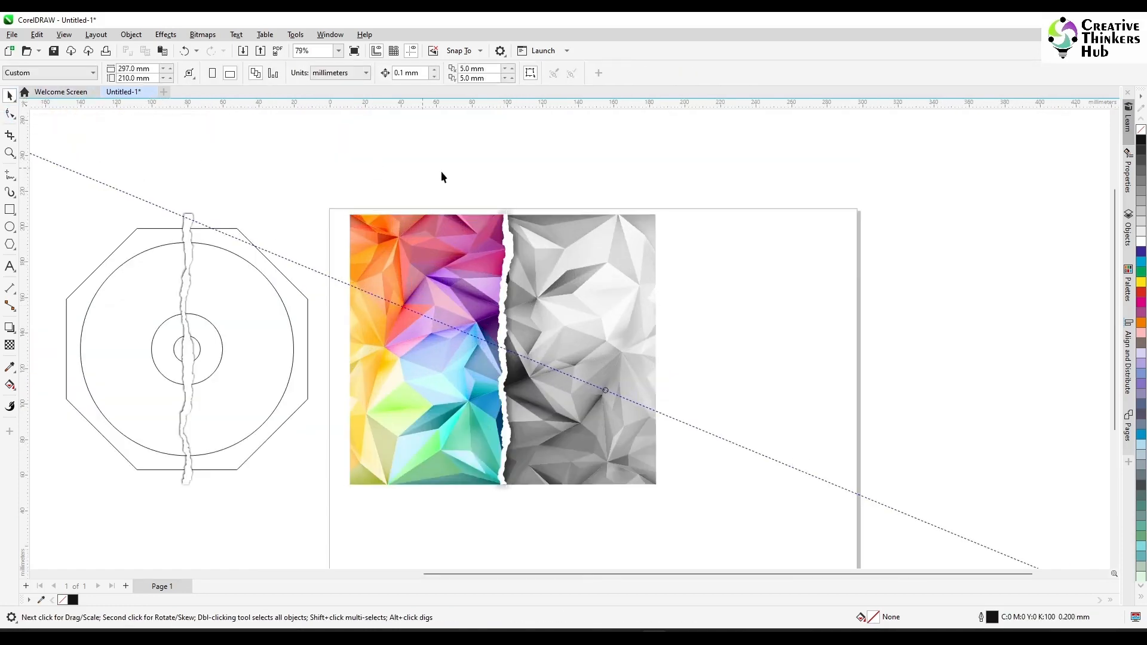
left_click(629, 235)
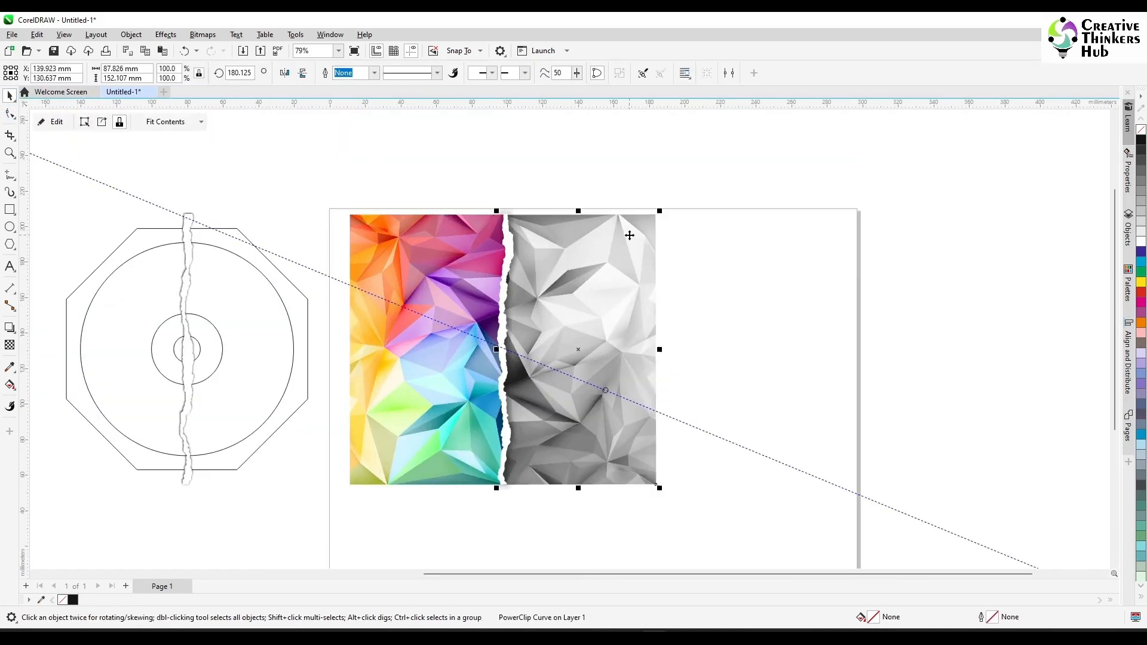
left_click(555, 194)
left_click(521, 234)
left_click(550, 245)
left_click_drag(550, 245, 906, 251)
Inside the coloured PowerClip, convert the background image to a 300 dpi CMYK Color (32-bit) bitmap
left_click(771, 293)
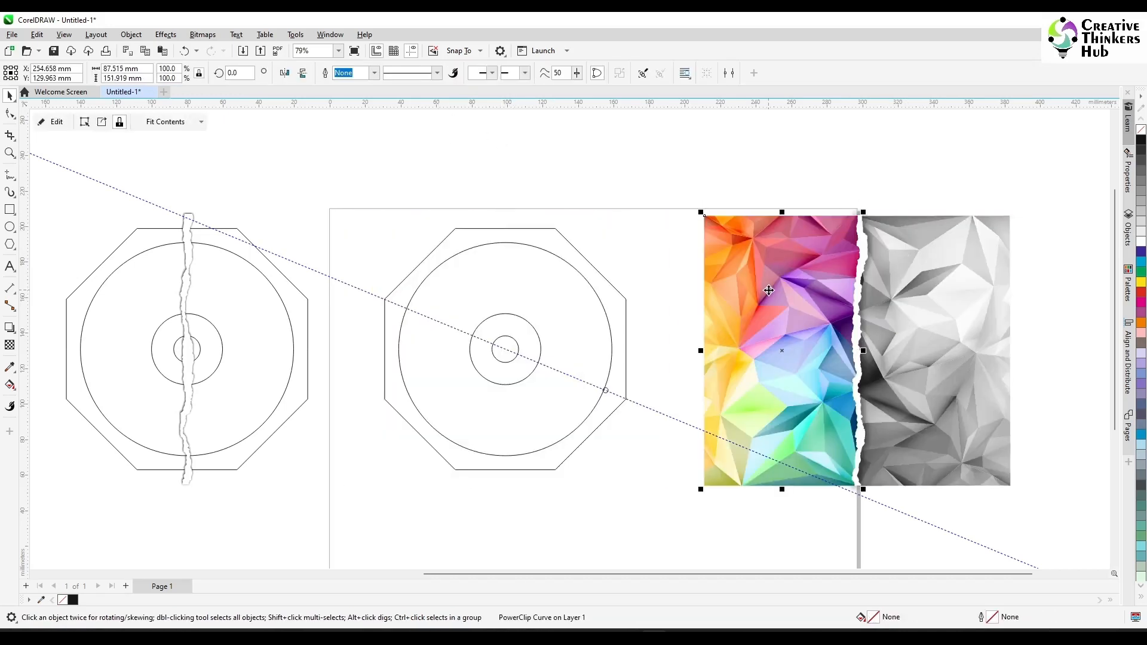
left_click(203, 34)
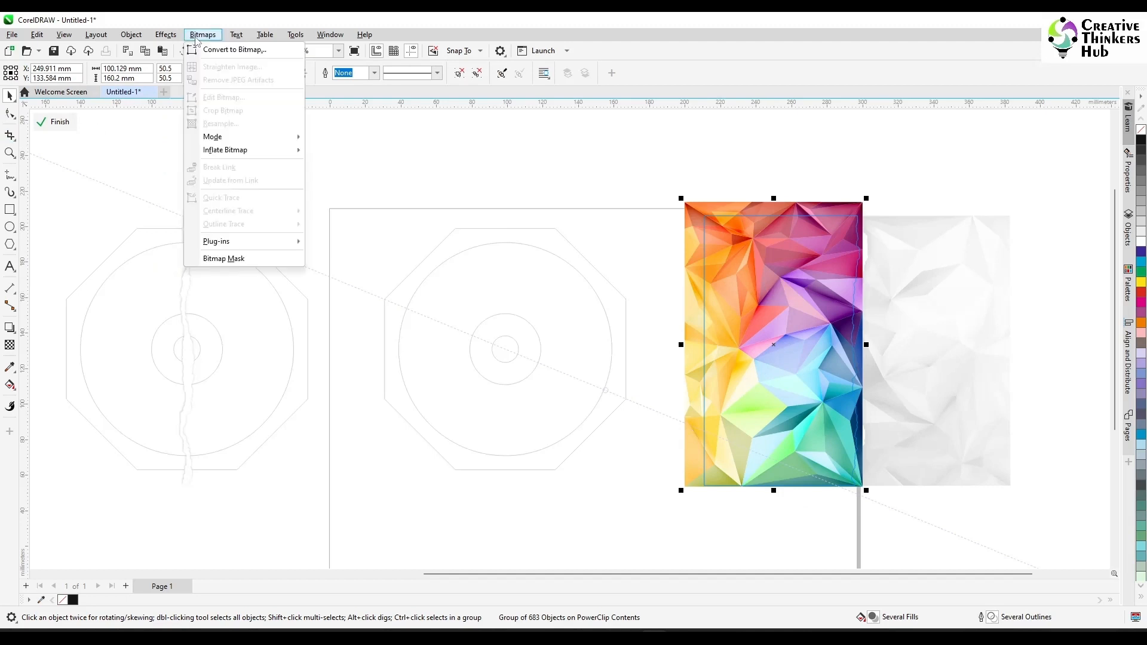
left_click(226, 46)
left_click(583, 292)
left_click(572, 349)
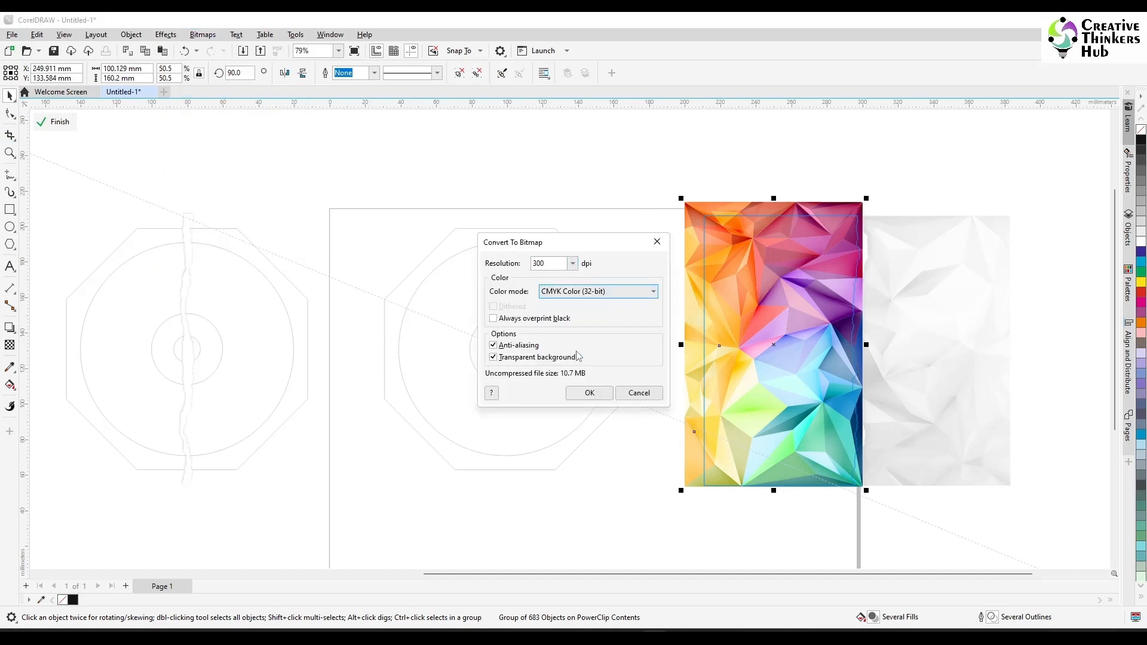
left_click(590, 393)
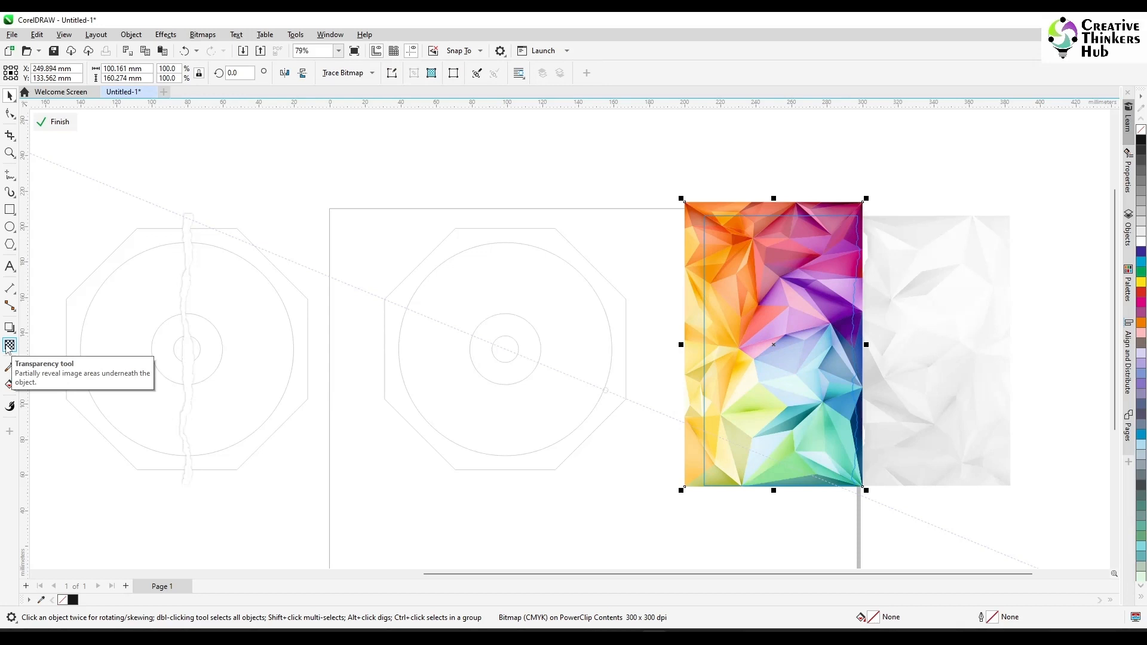
Apply a uniform transparency to the coloured background bitmap and finish editing its PowerClip
left_click(10, 345)
left_click(28, 72)
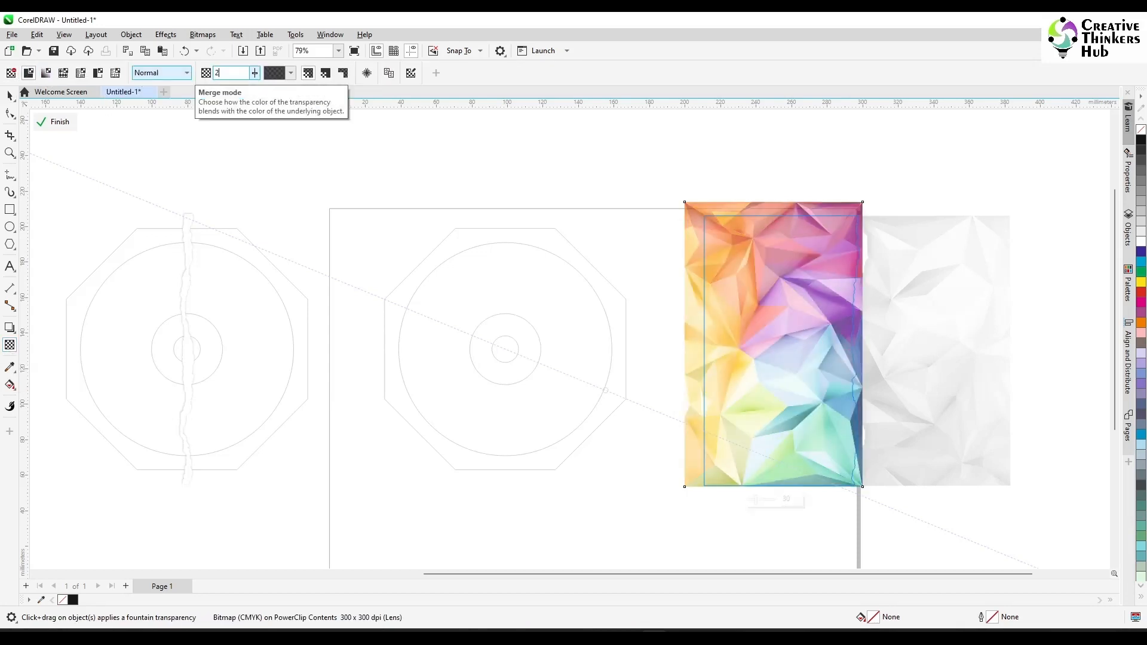
left_click(9, 96)
left_click(903, 356, "ctrl")
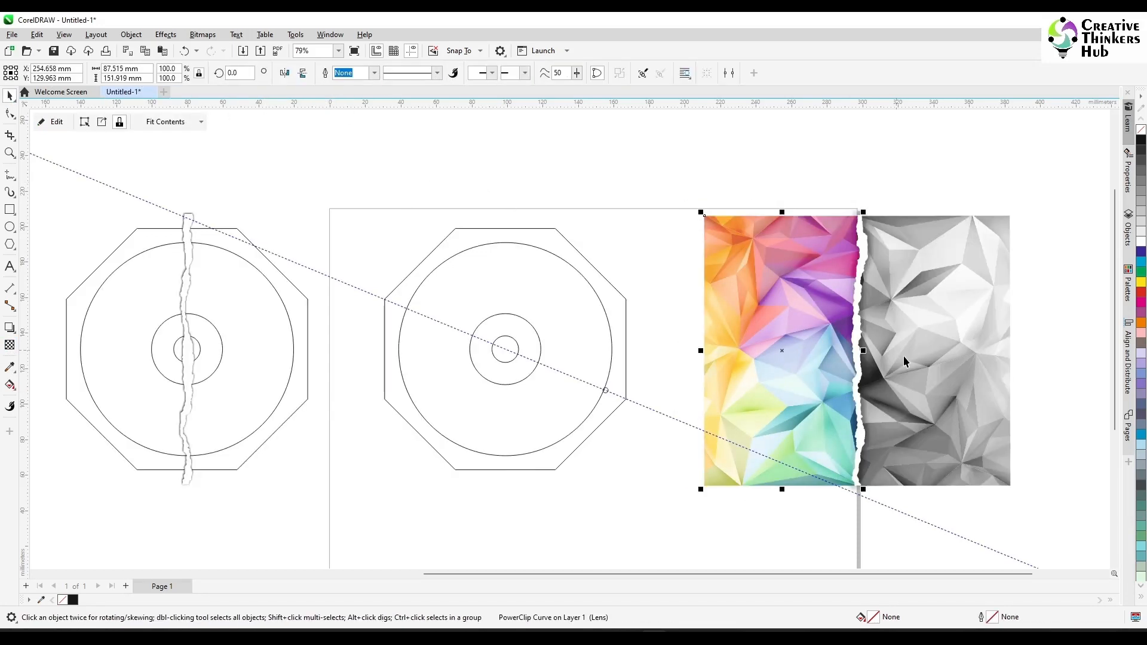
Inside the gray PowerClip, apply a uniform transparency of 50 to the grayscale bitmap
double_click(944, 371)
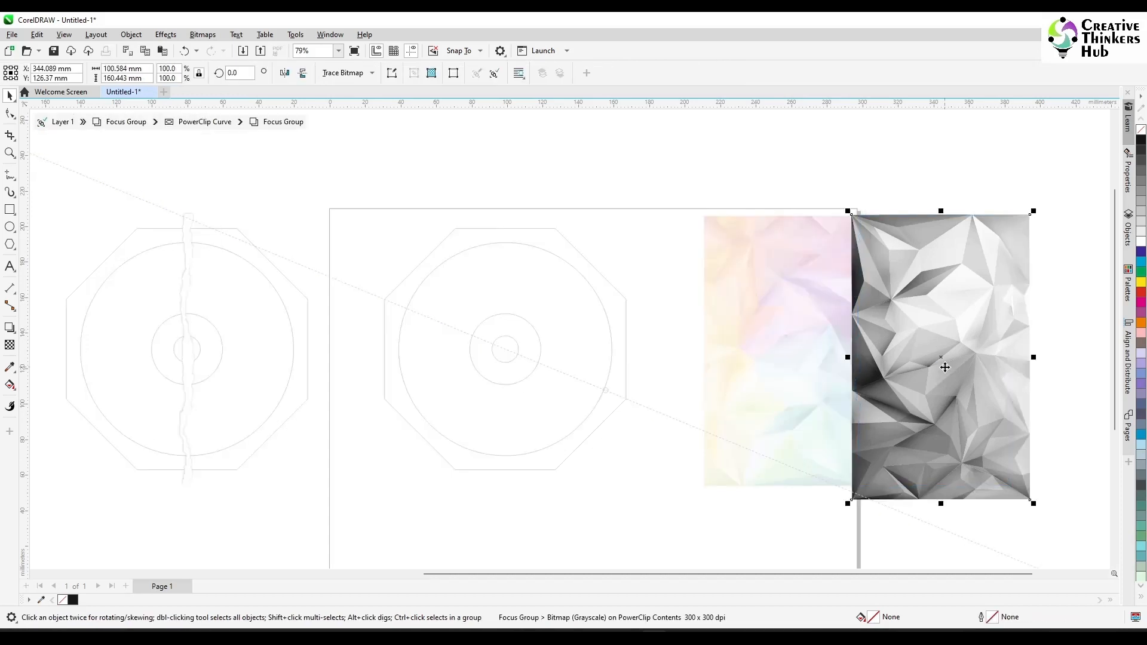
left_click(9, 345)
left_click(28, 72)
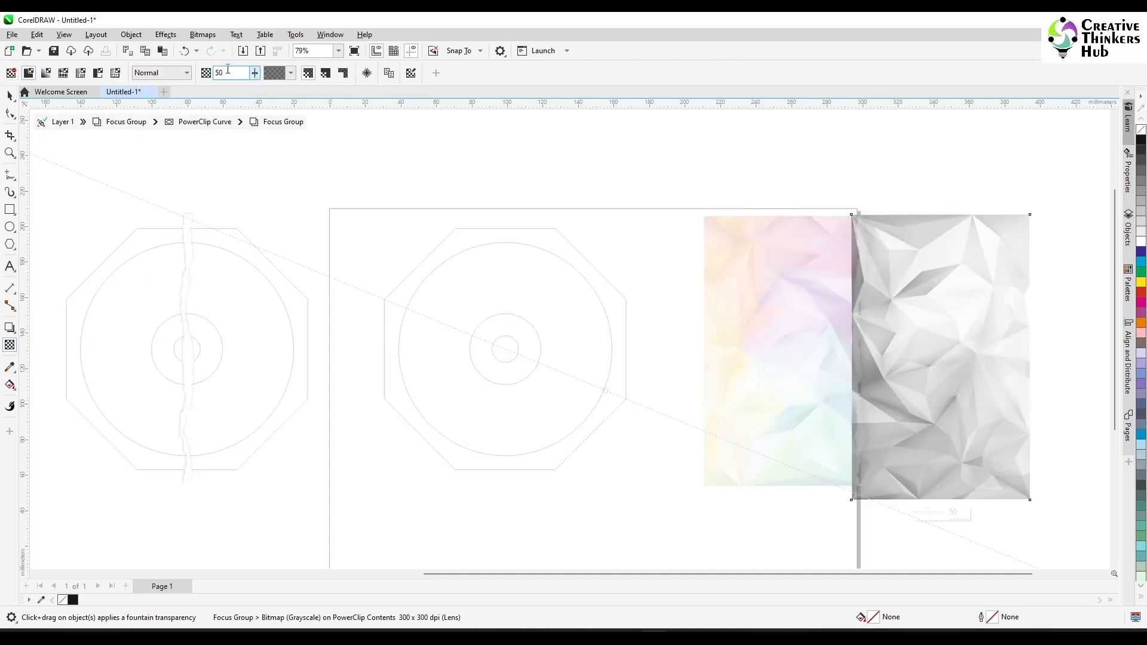
left_click(10, 96)
Leave the clip editing and group the coloured clip, torn strip and gray clip
key("Escape")
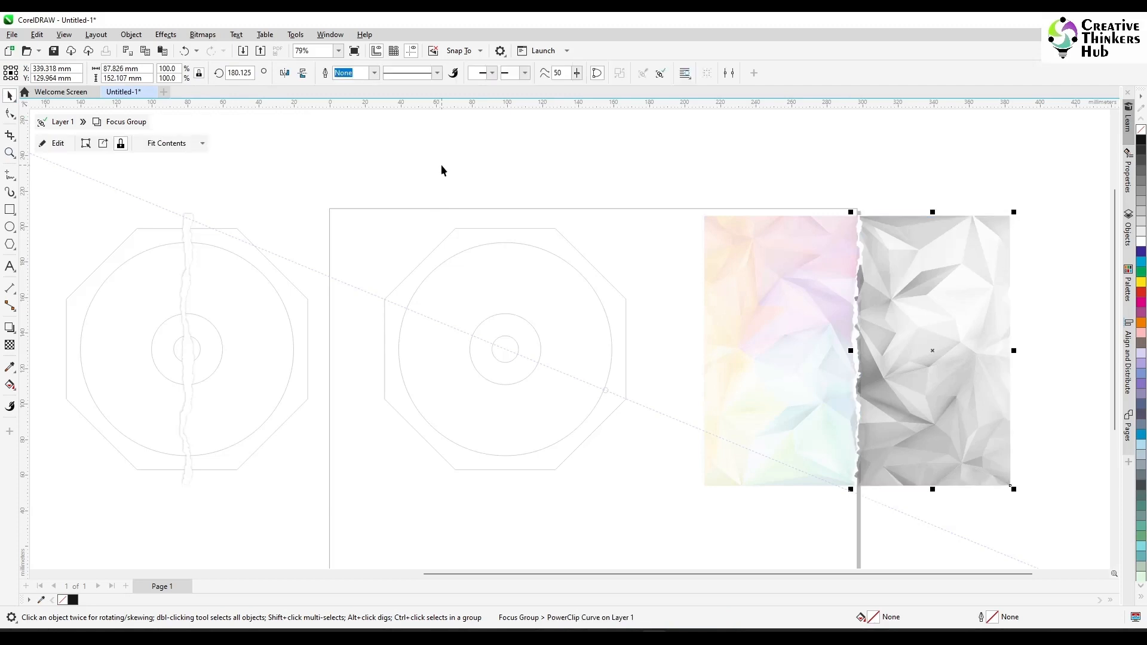
key("Escape")
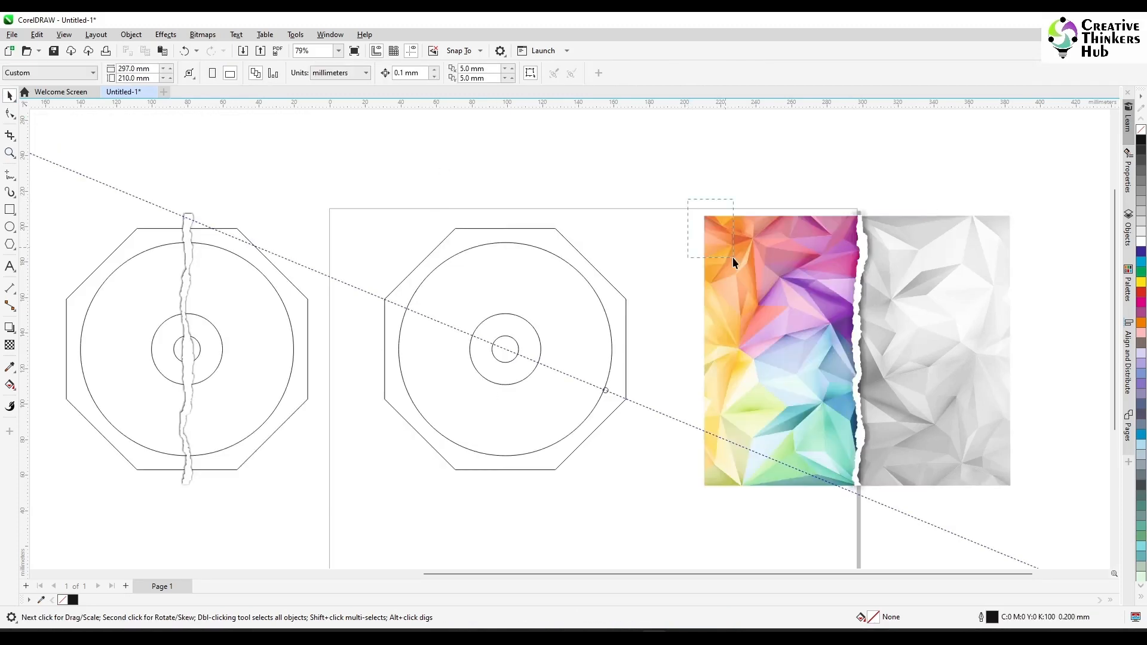
left_click_drag(732, 258, 1034, 512)
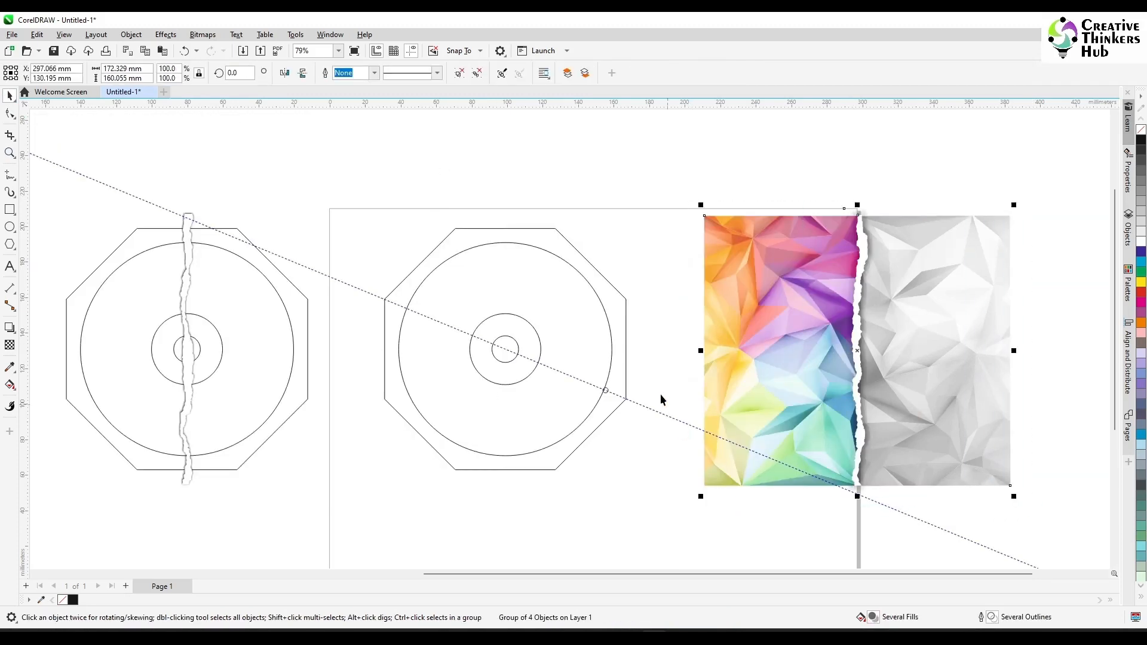
Trim the octagon on the page with the small centre-hole circle
left_click(496, 340)
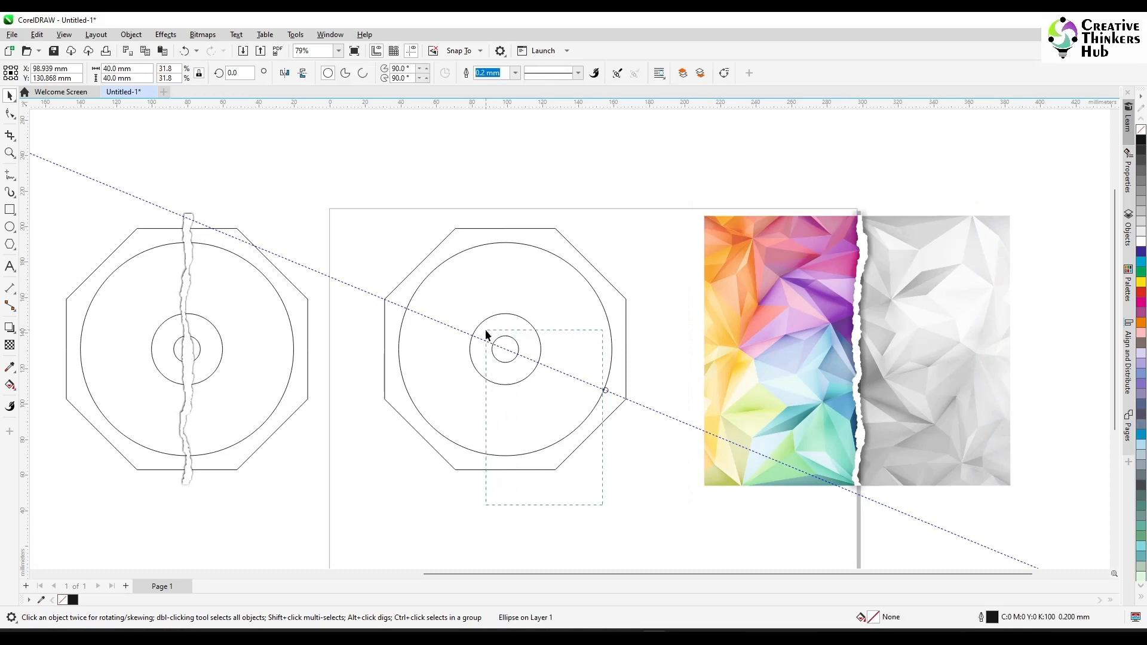
left_click(611, 335, "shift")
left_click(368, 74)
left_click(426, 165)
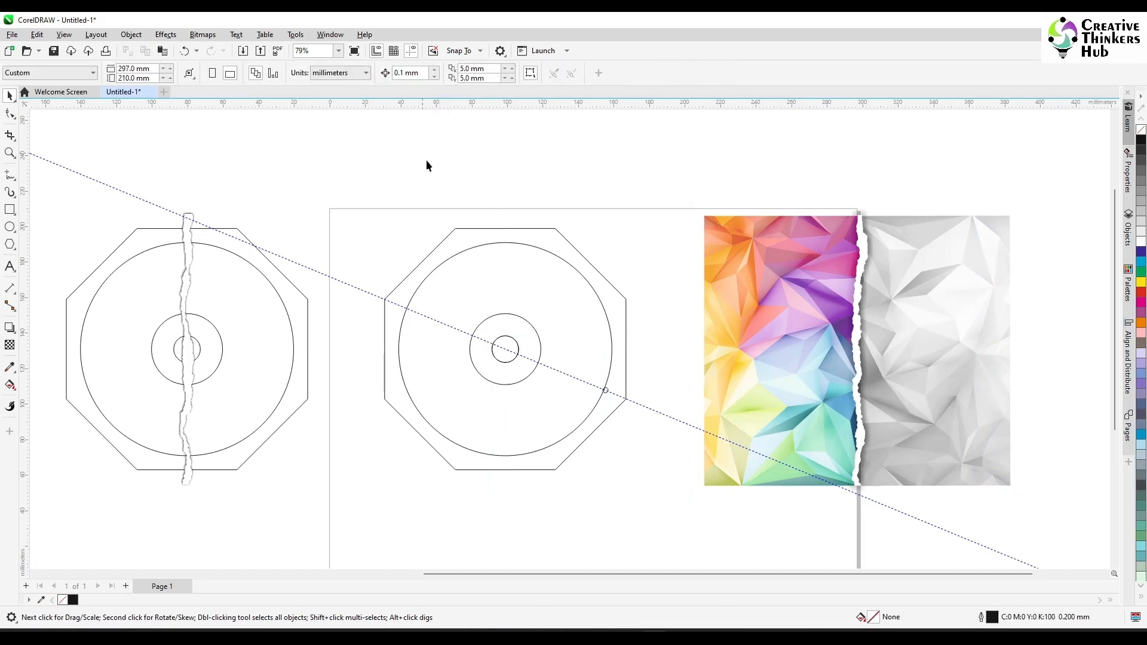
Trim the large CD circle on the page with the same small centre-hole circle
left_click(511, 349)
left_click(421, 499)
left_click(505, 340)
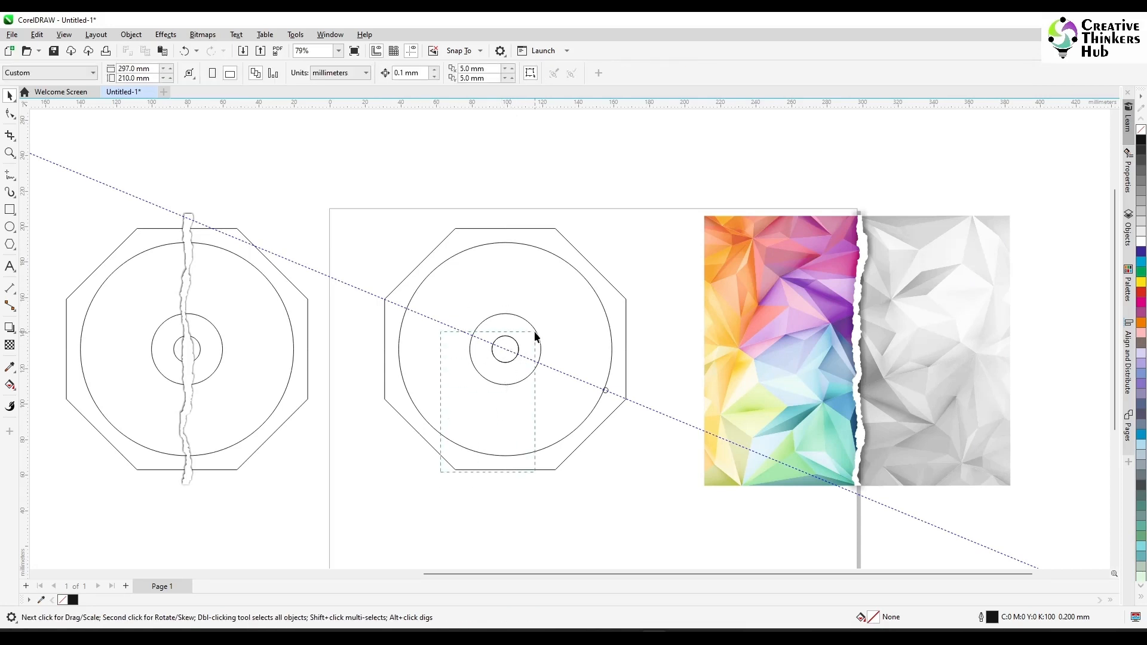
left_click(601, 281, "shift")
left_click(370, 73)
left_click(416, 161)
Move the 40 mm inner circle off the CD outline, about 106 mm right and 104 mm up
left_click(511, 351)
left_click(463, 446)
left_click(507, 346)
left_click(529, 337)
left_click(531, 339)
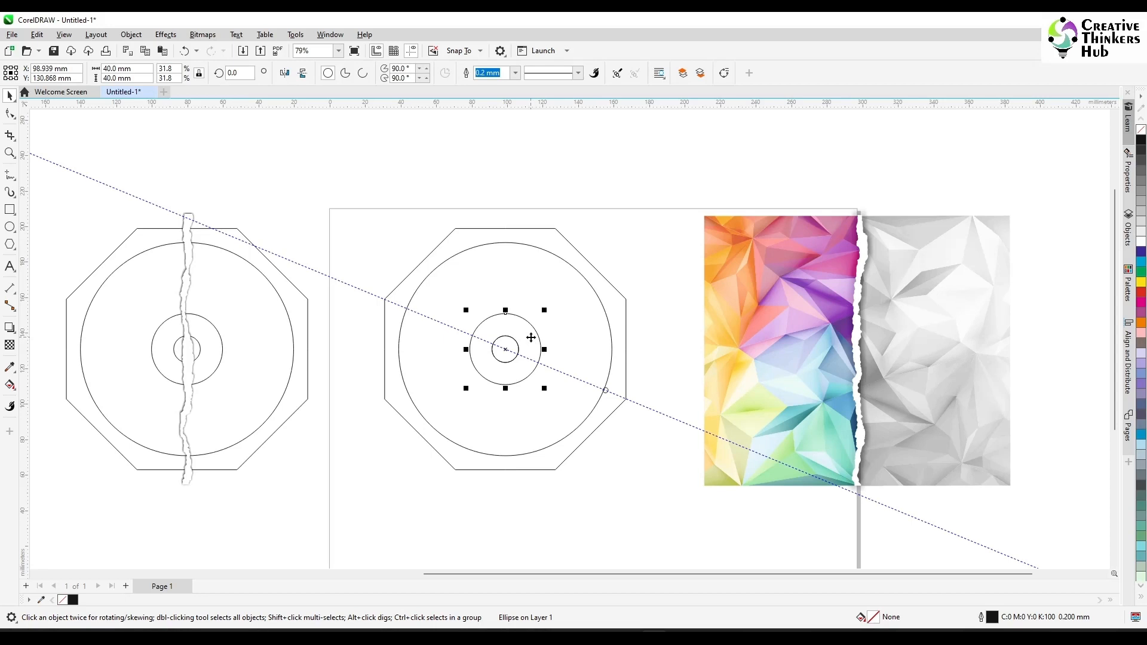
left_click_drag(530, 338, 718, 153)
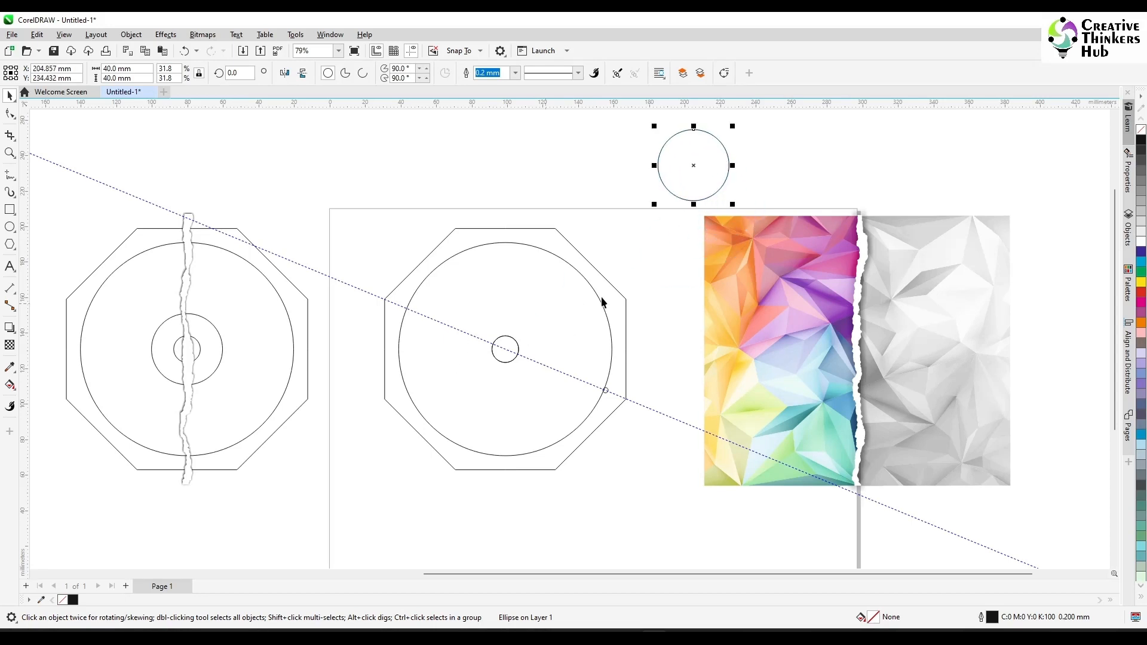
PowerClip a copy of the grouped torn-paper artwork inside the octagon and remove the octagon's outline
left_click(763, 344)
key("shift+Page_Up")
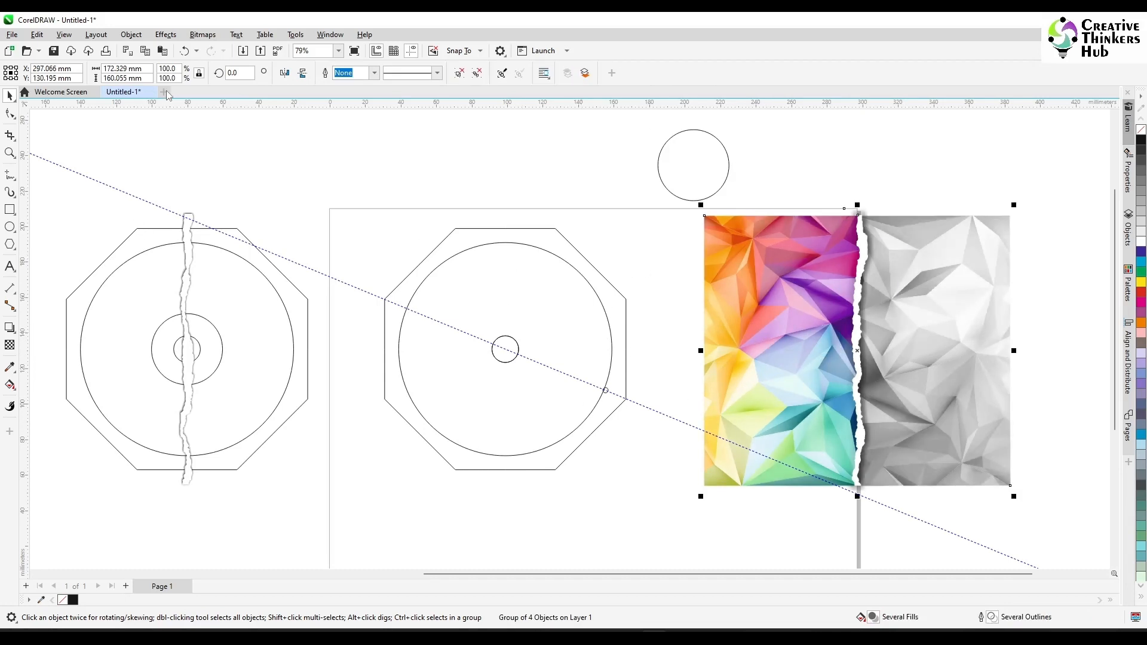
left_click(131, 34)
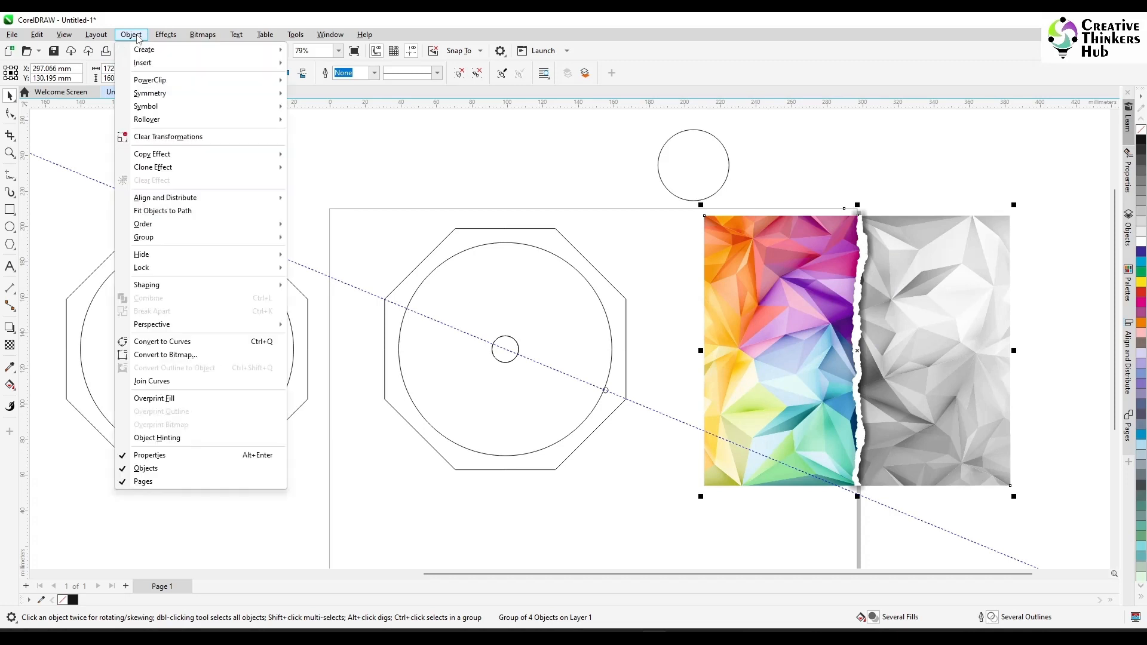
mouse_move(269, 82)
left_click(311, 82)
left_click(495, 229)
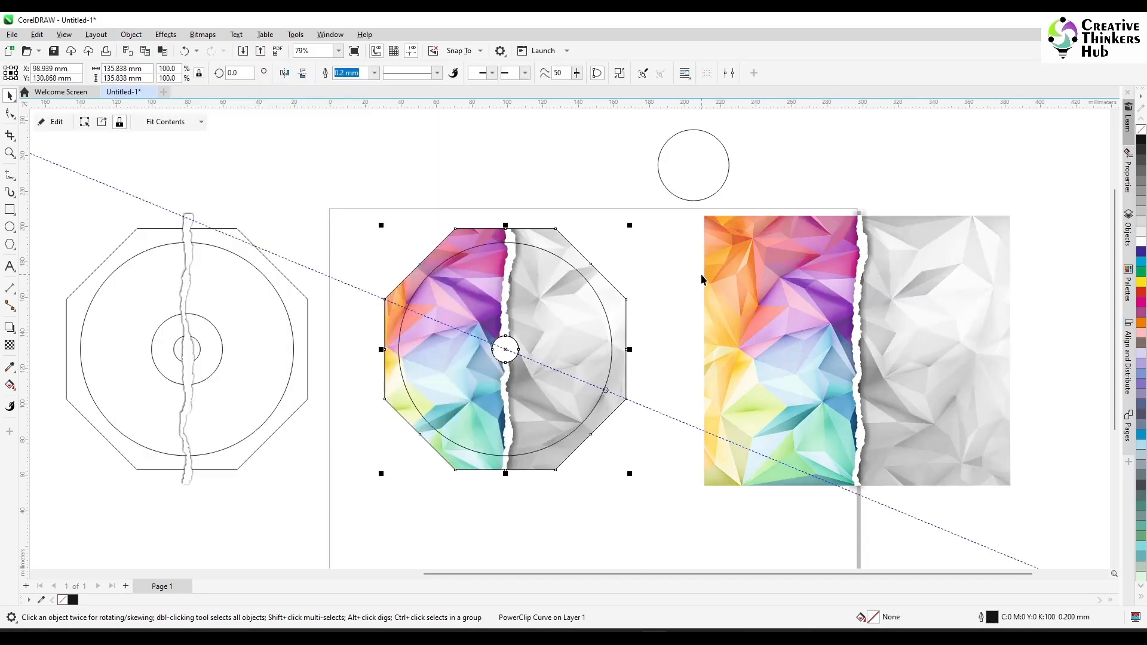
right_click(1141, 130)
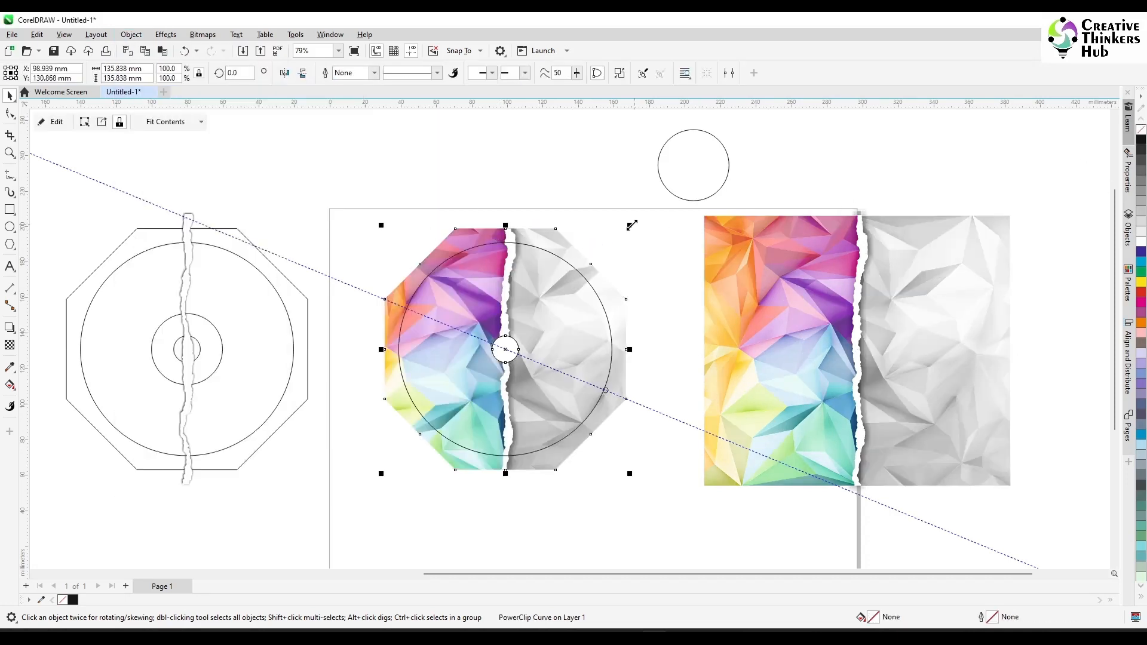
left_click(655, 374)
Turn the 3 mm circle on the CD's edge into a plain white dot without an outline
left_click_drag(581, 410, 582, 410)
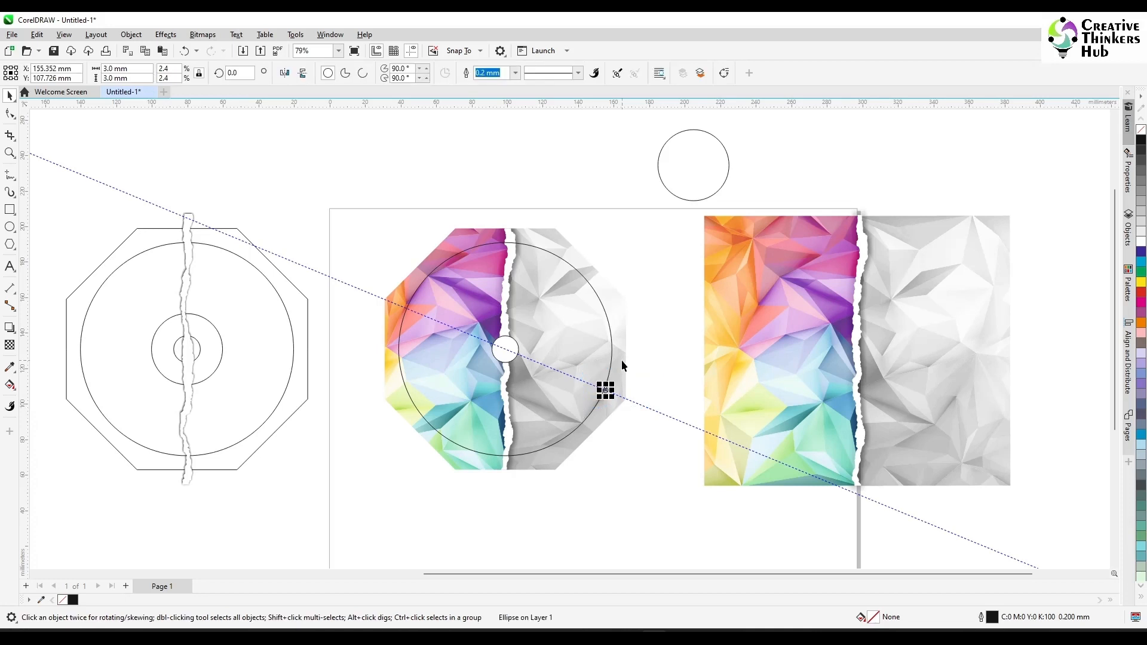
left_click(622, 366)
left_click_drag(645, 366, 585, 403)
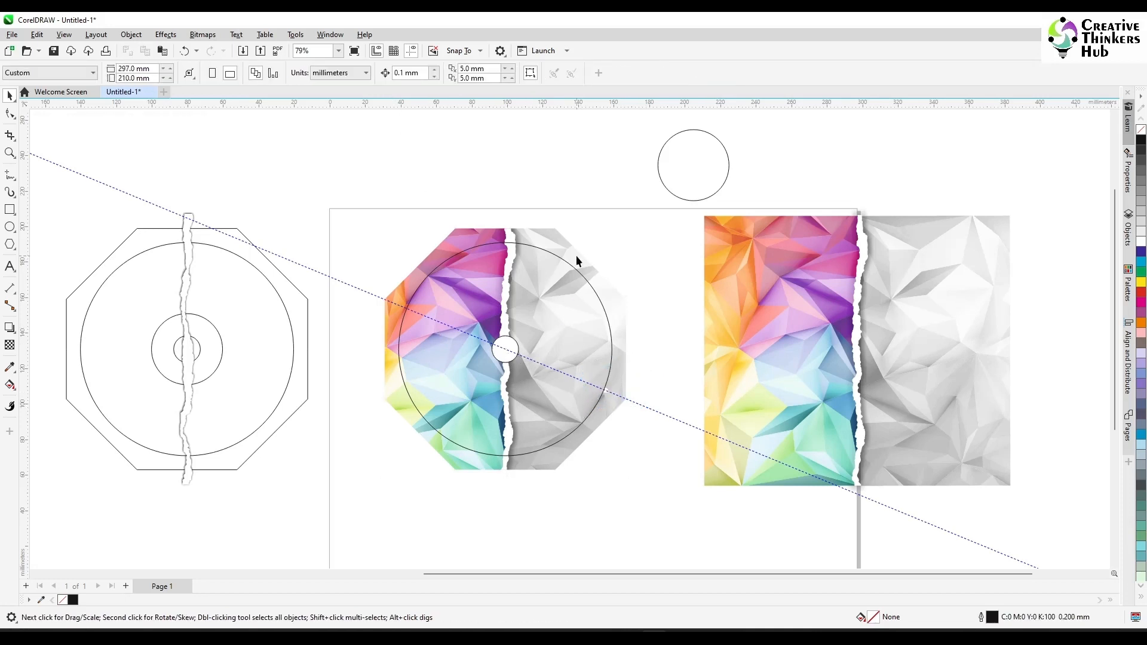
PowerClip the remaining grouped torn-paper artwork inside the large CD circle
left_click(790, 308)
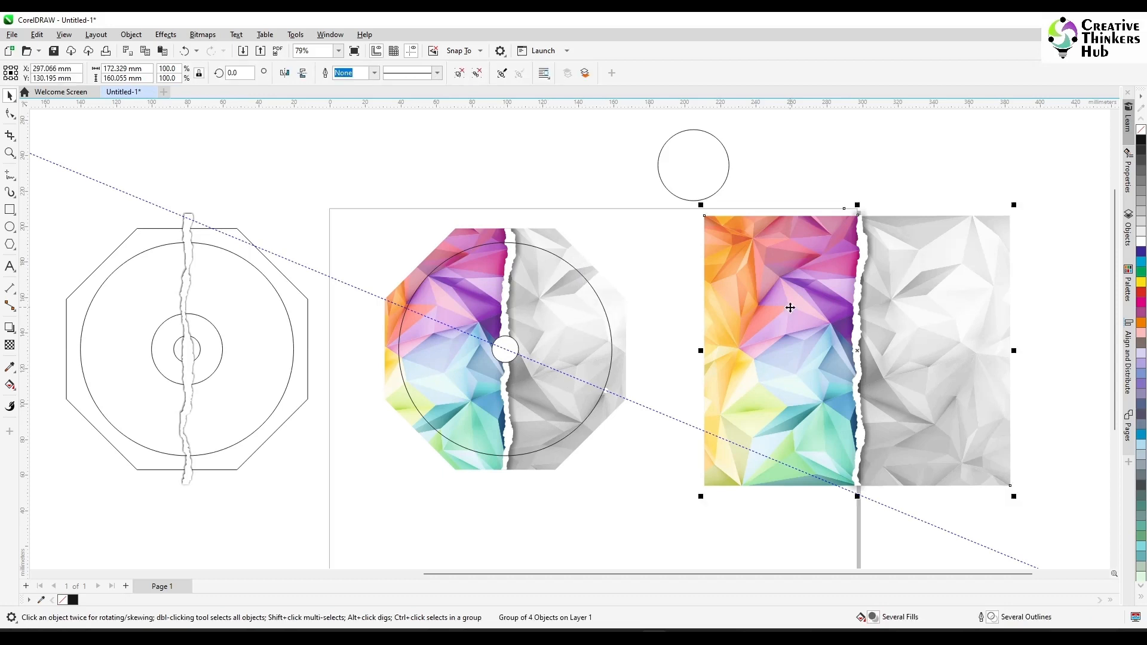
left_click(131, 34)
mouse_move(251, 80)
left_click(343, 80)
left_click(562, 307)
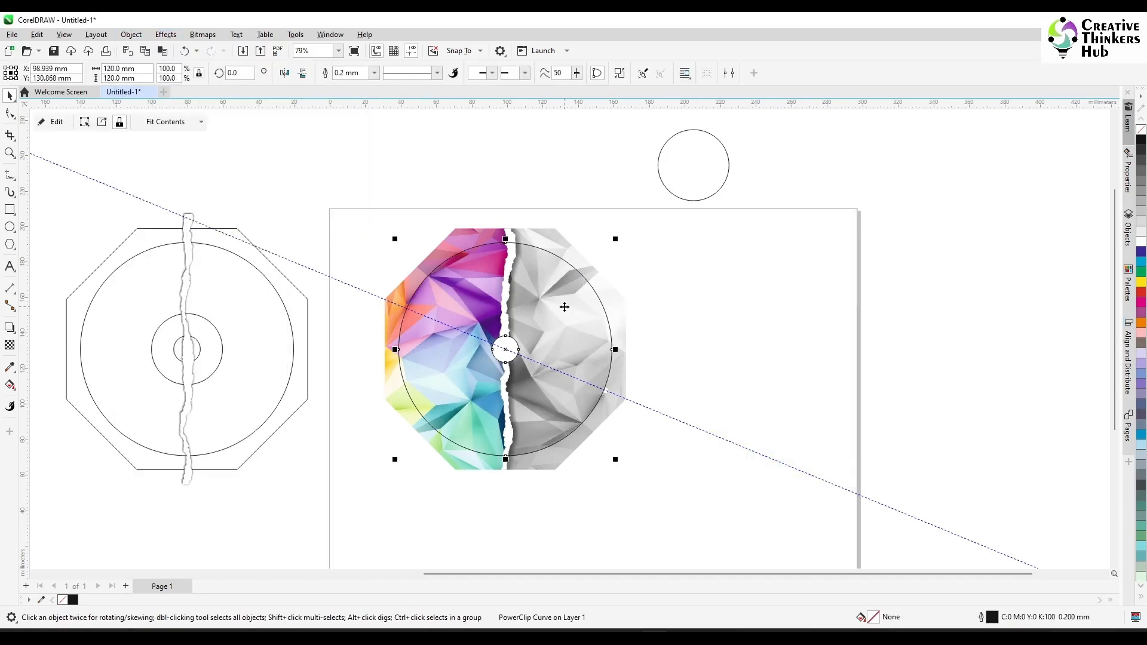
Open and close the CD circle's clipped contents, try moving the clipped disc off the octagon, and undo the move
left_click(564, 306, "ctrl")
left_click(565, 307)
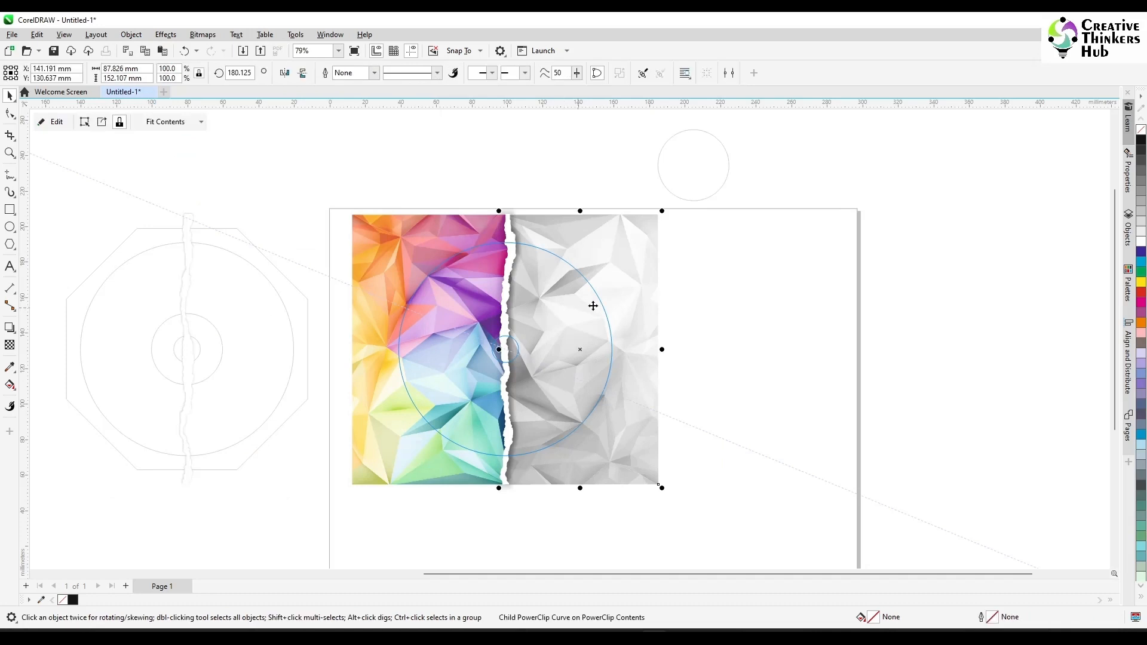
left_click(726, 279, "ctrl")
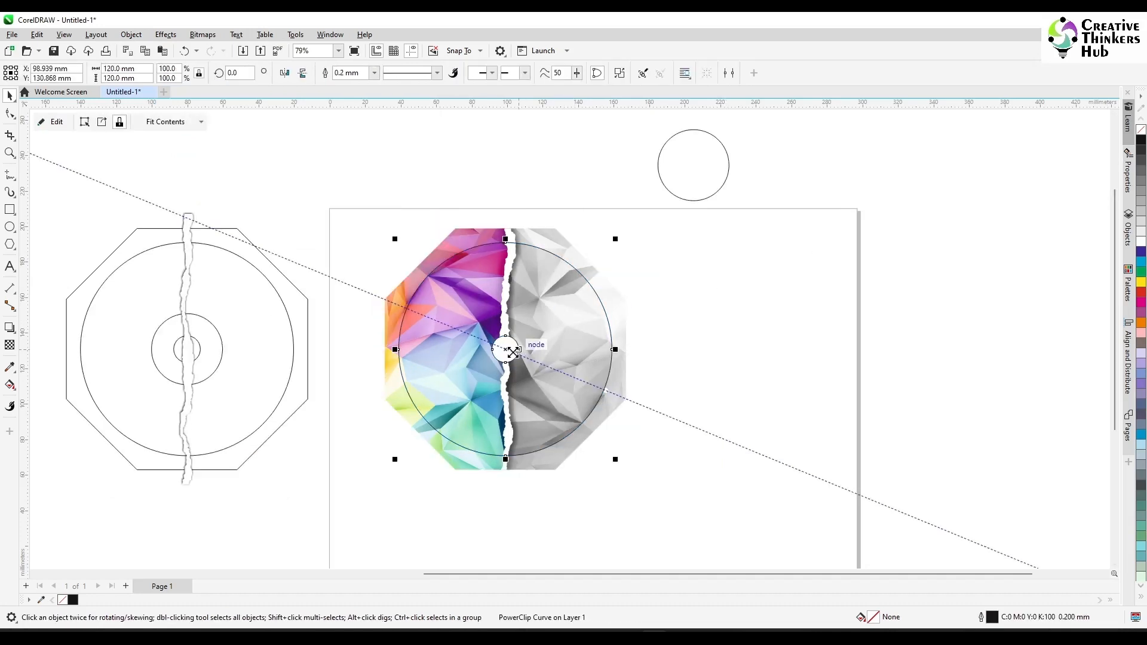
left_click_drag(506, 351, 745, 317)
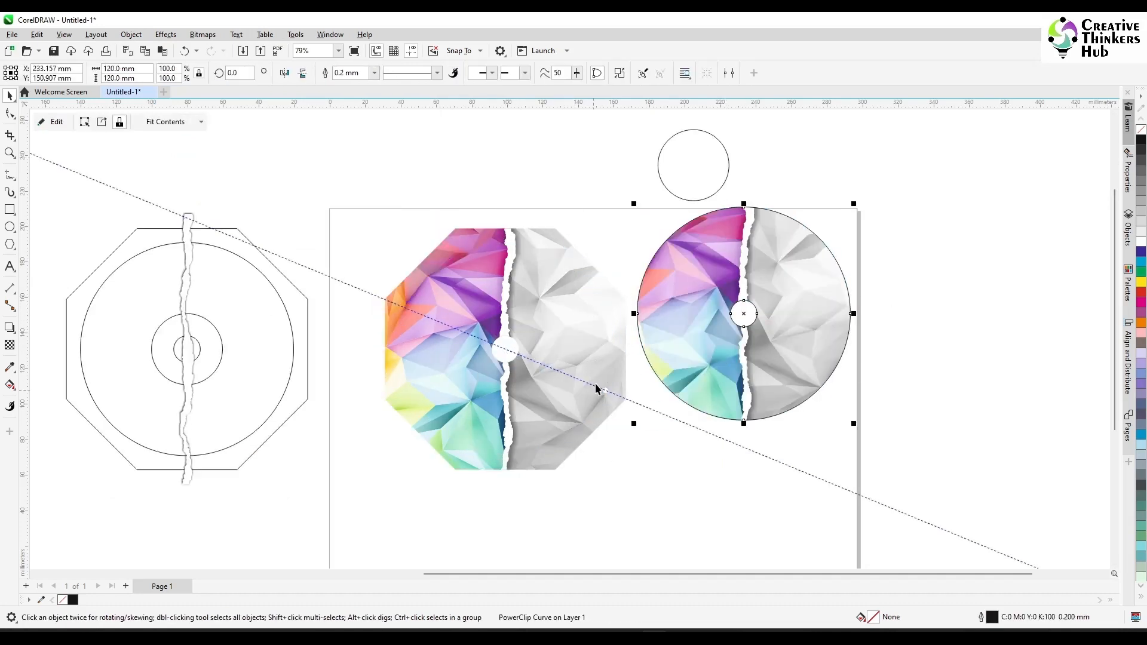
key("ctrl+z")
Delete the diagonal dashed guideline crossing the CD design
left_click(779, 373)
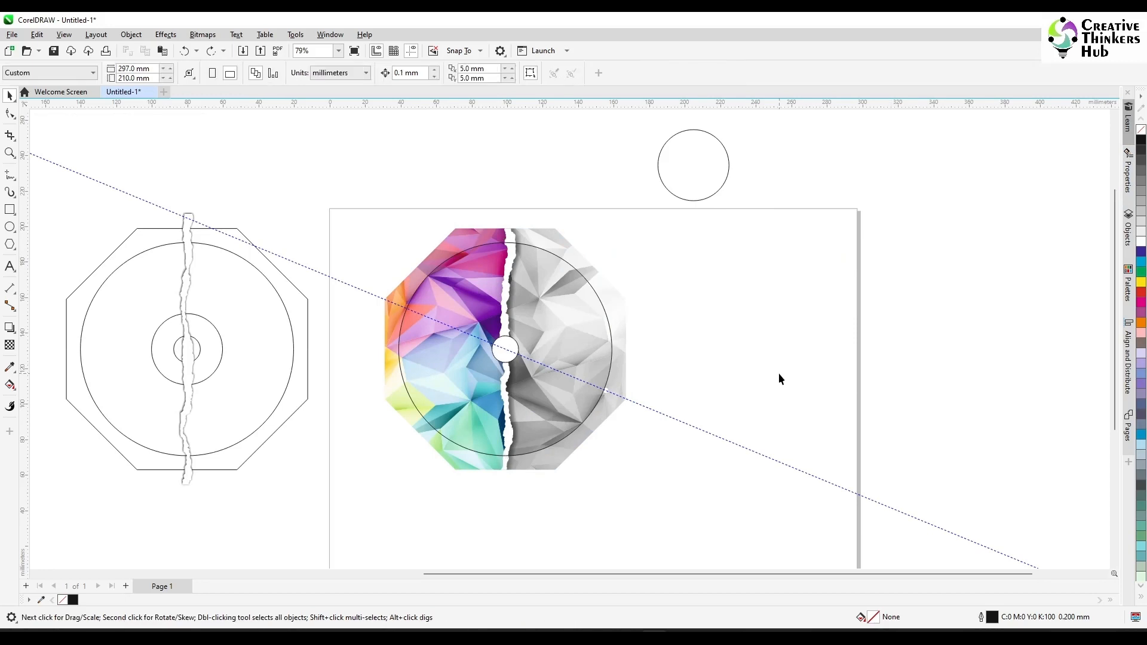
left_click(643, 405)
key("Delete")
Add the artistic text "Moods of Light" just below the octagon
left_click(10, 267)
left_click(371, 491)
type("Moods ")
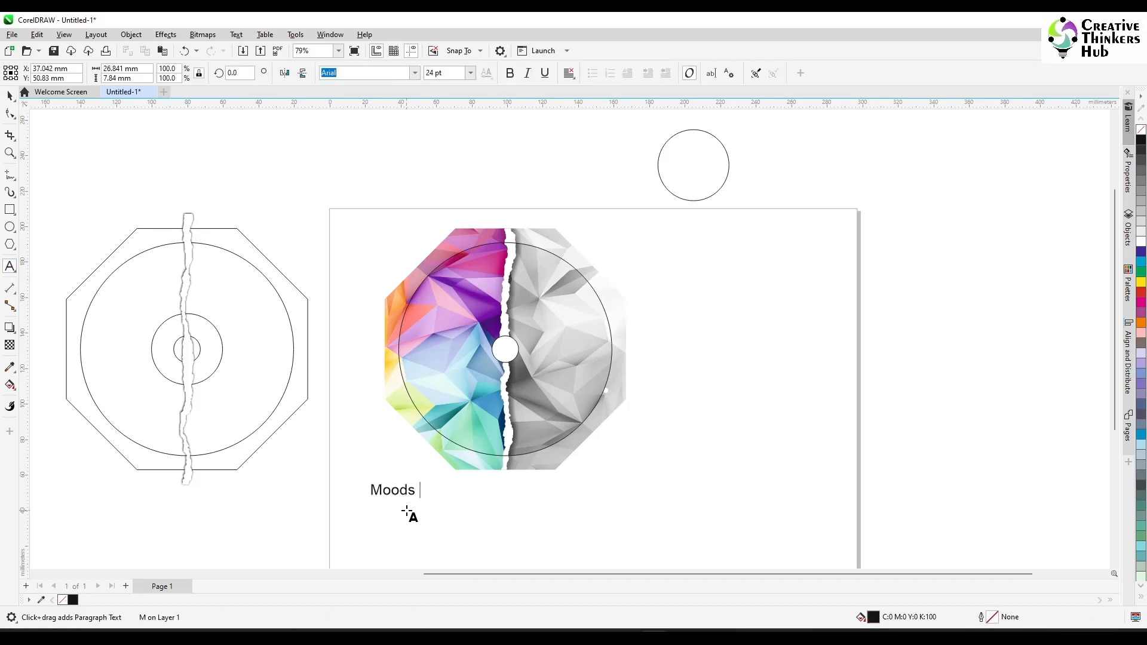
type("of Light")
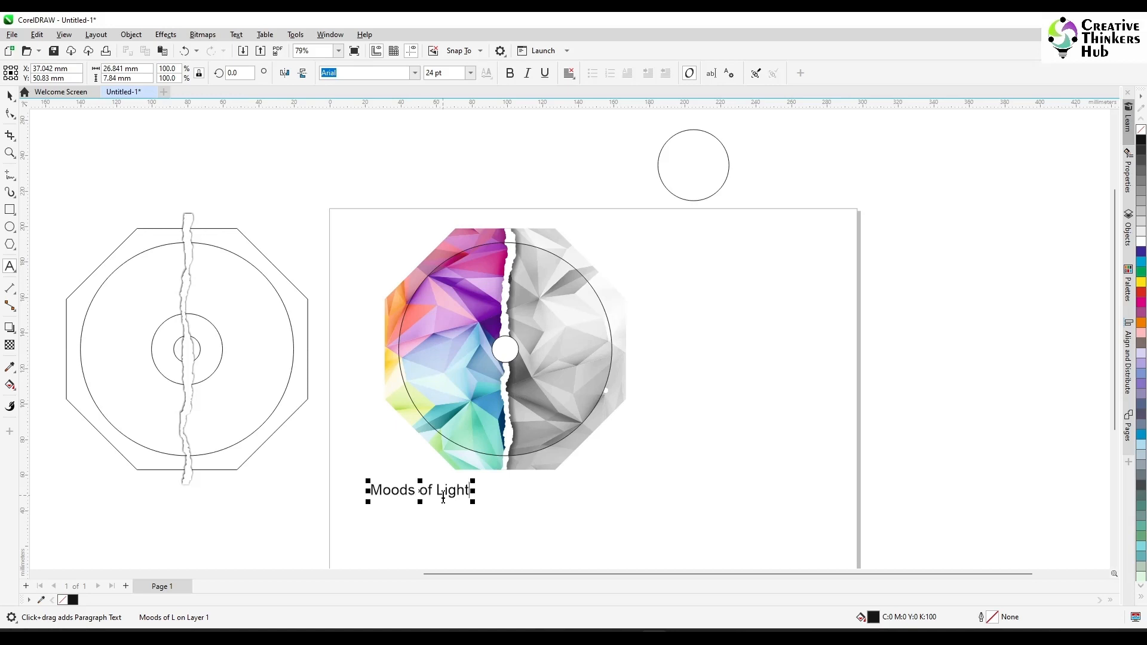
Move the title onto the lower part of the disc and centre it horizontally on the CD circle
key("ctrl+space")
left_click_drag(443, 496, 508, 423)
left_click(574, 395, "shift")
key("c")
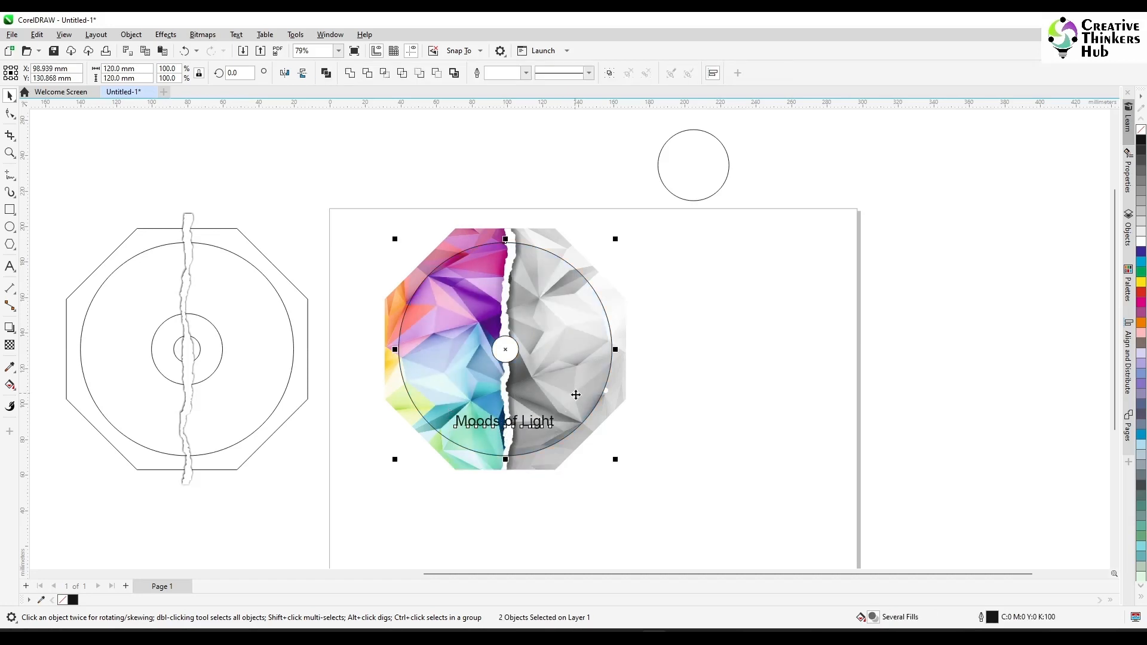
Set the title's text alignment to Center
left_click(641, 522)
left_click(528, 428)
left_click(570, 73)
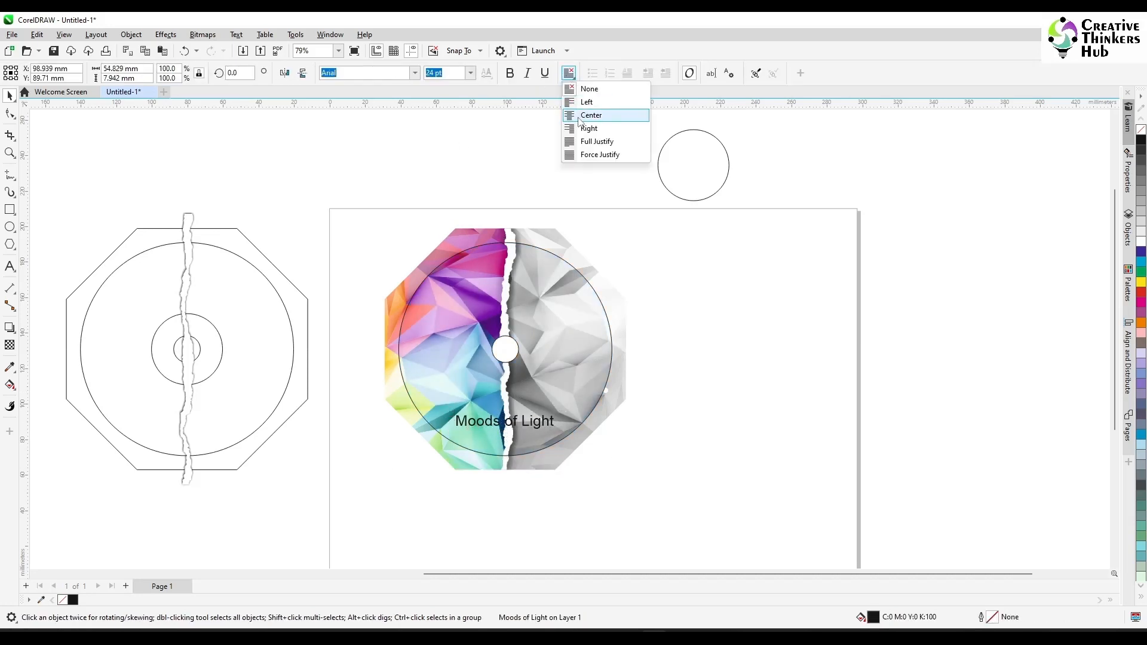
left_click(576, 113)
Set the title's font to AmazObitaemOstrovItalic and fill it with magenta (M:100)
left_click(414, 73)
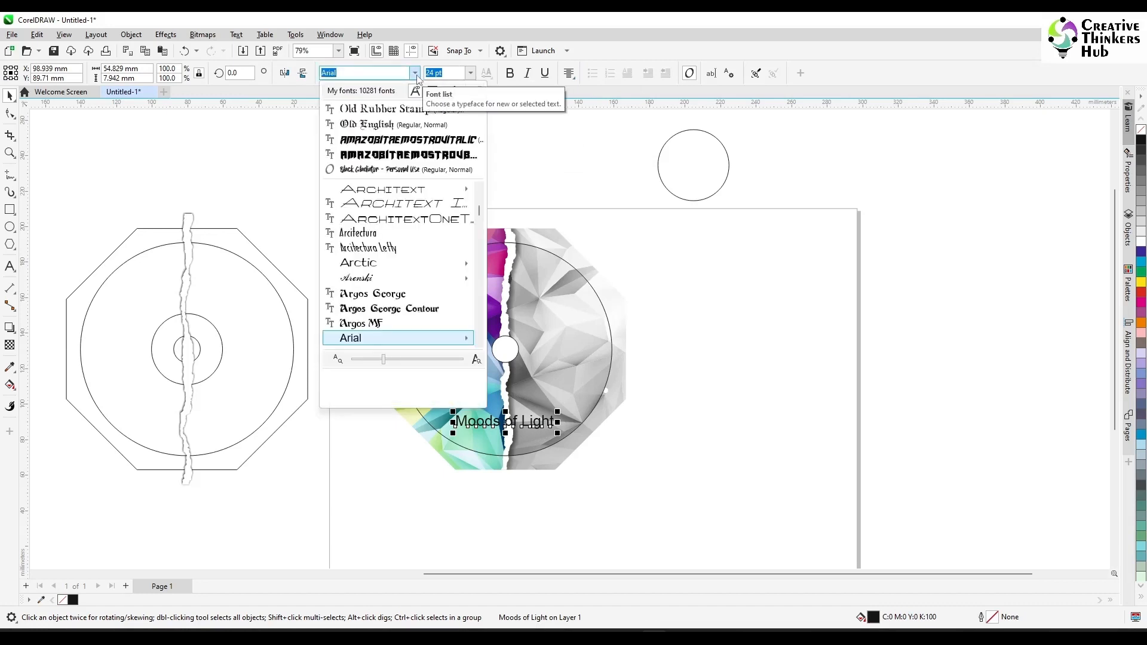
left_click(403, 142)
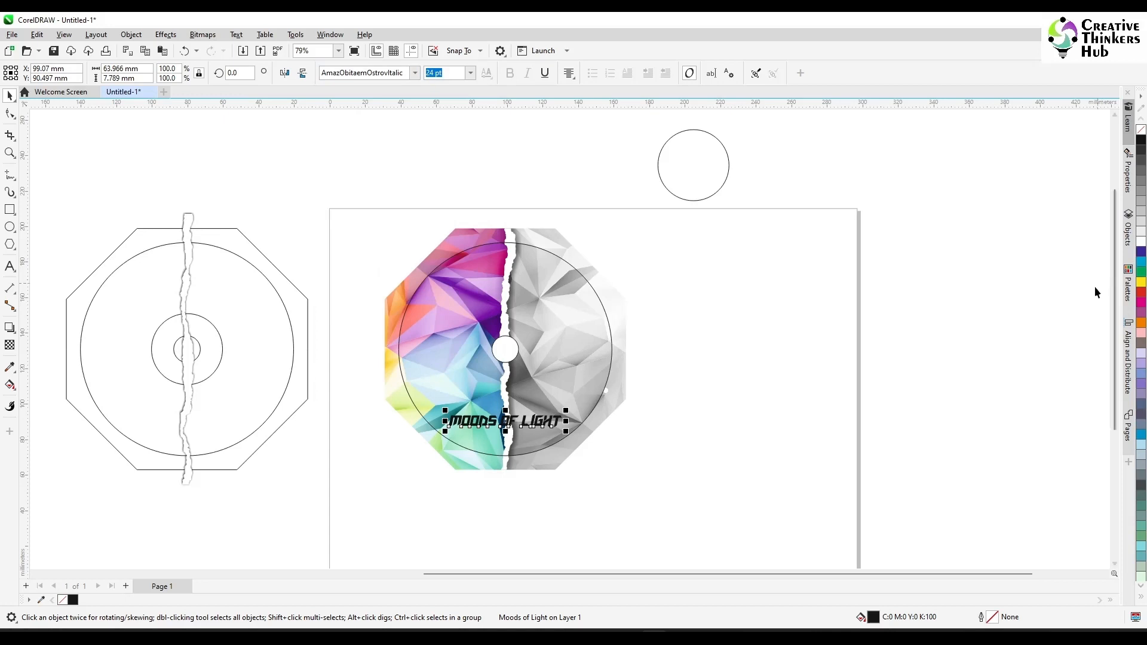
left_click(1141, 302)
scroll(573, 480, "up", 3)
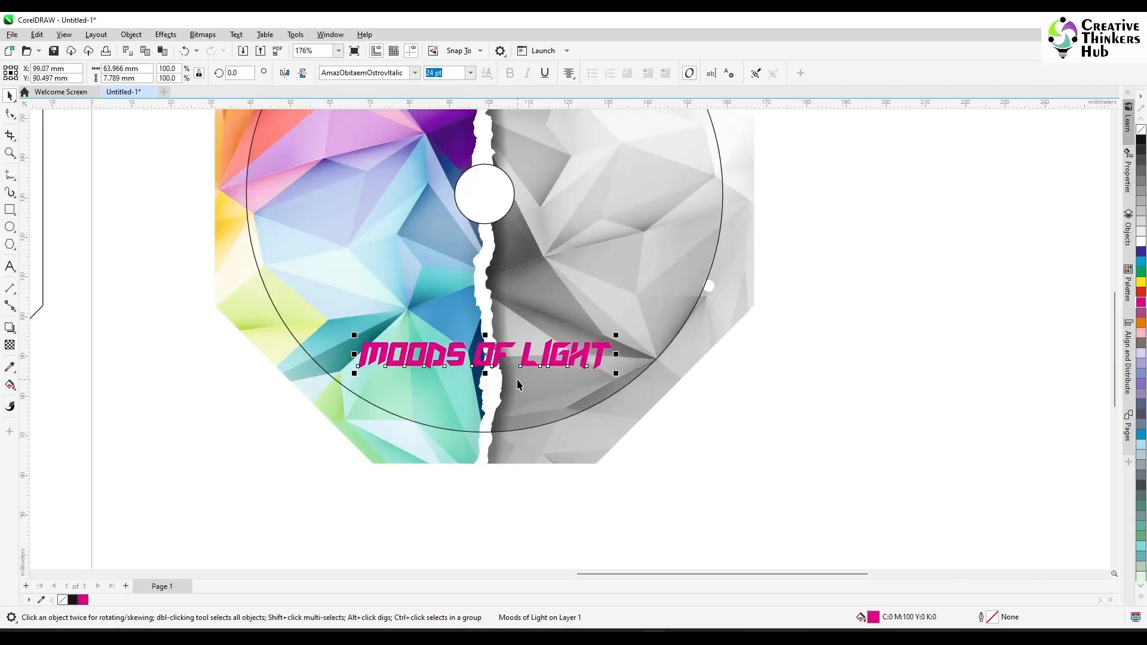
left_click(683, 436)
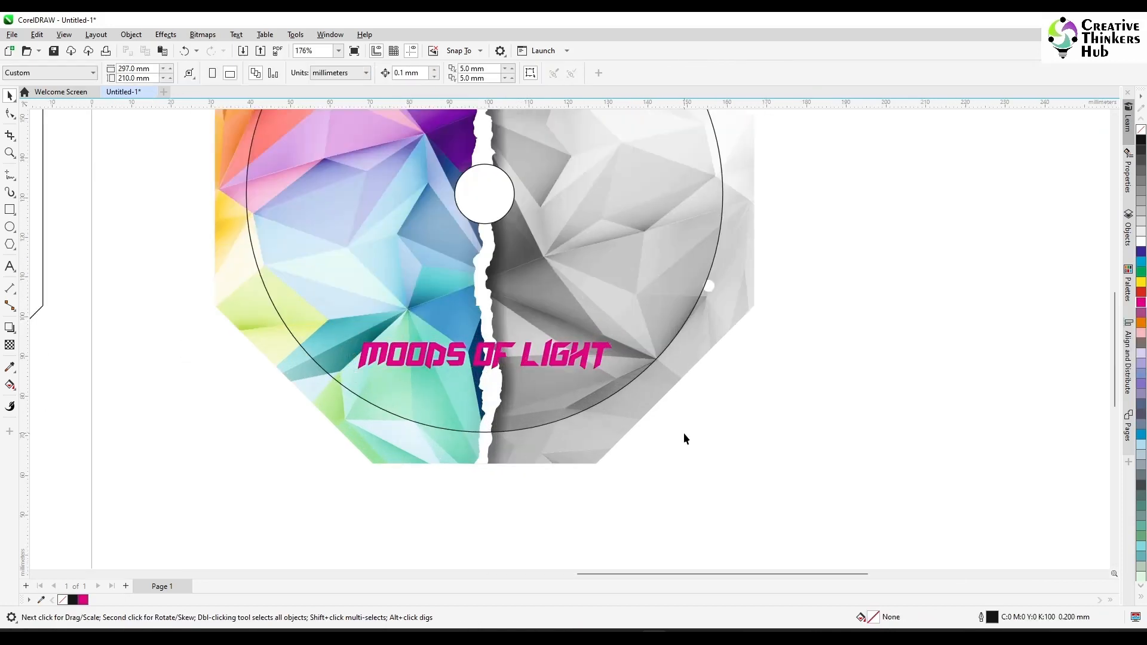
Duplicate the title 1 mm up and 1 mm left, and fill the original behind it with 30% black
left_click(427, 72)
left_click(461, 357)
key("plus")
key("Up")
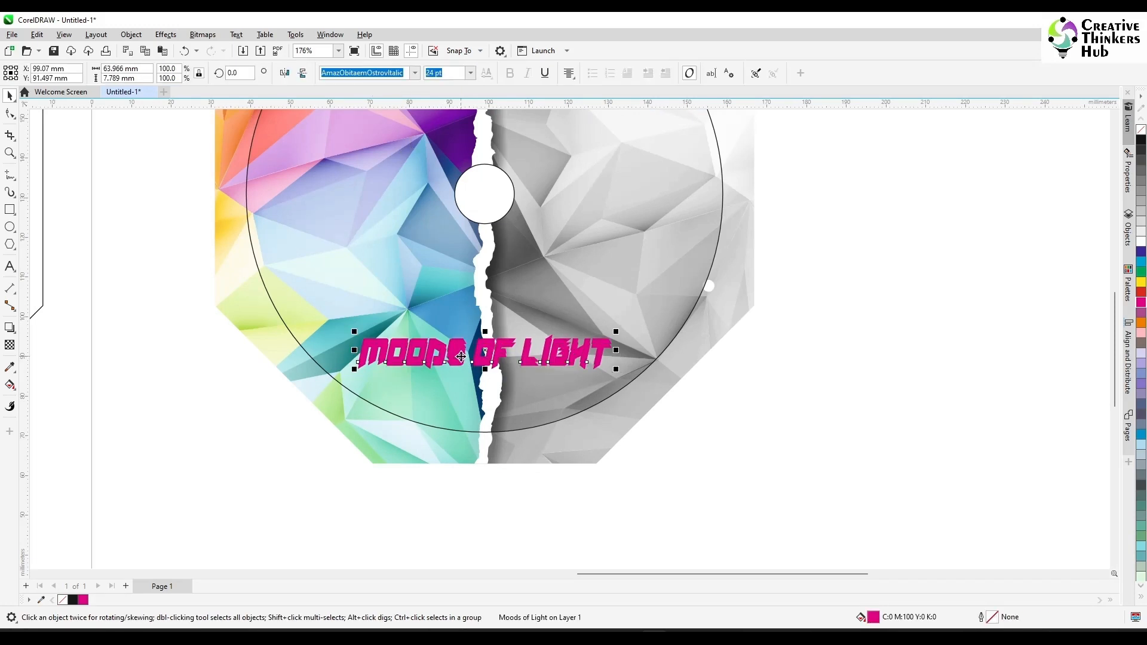
key("Left")
scroll(639, 455, "up", 2)
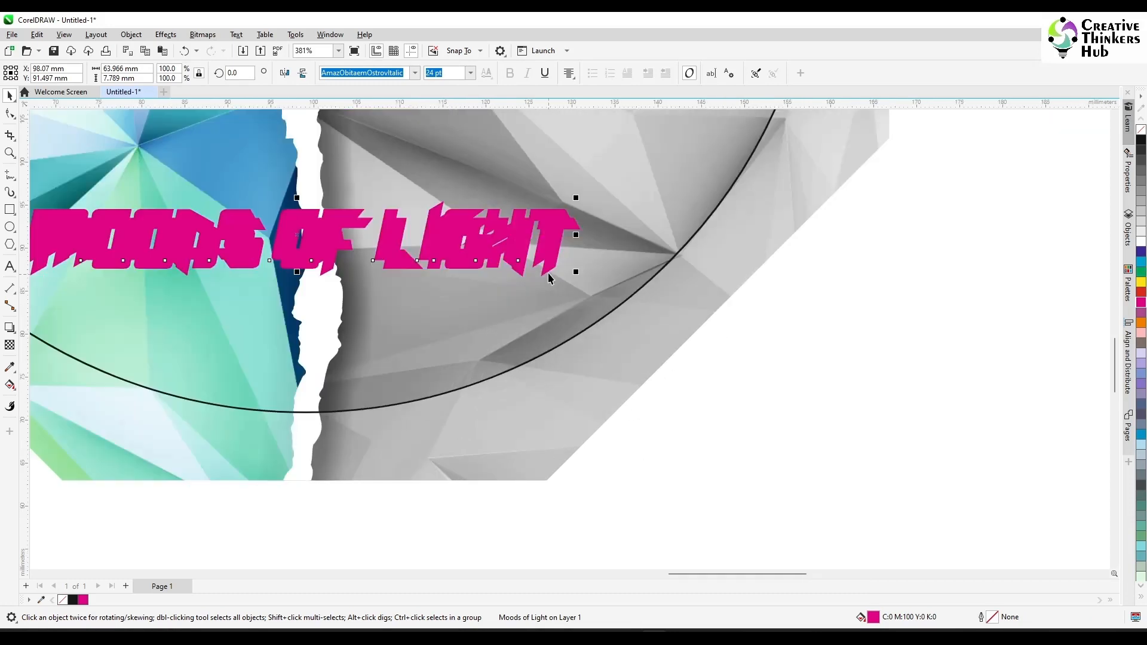
left_click(1142, 219)
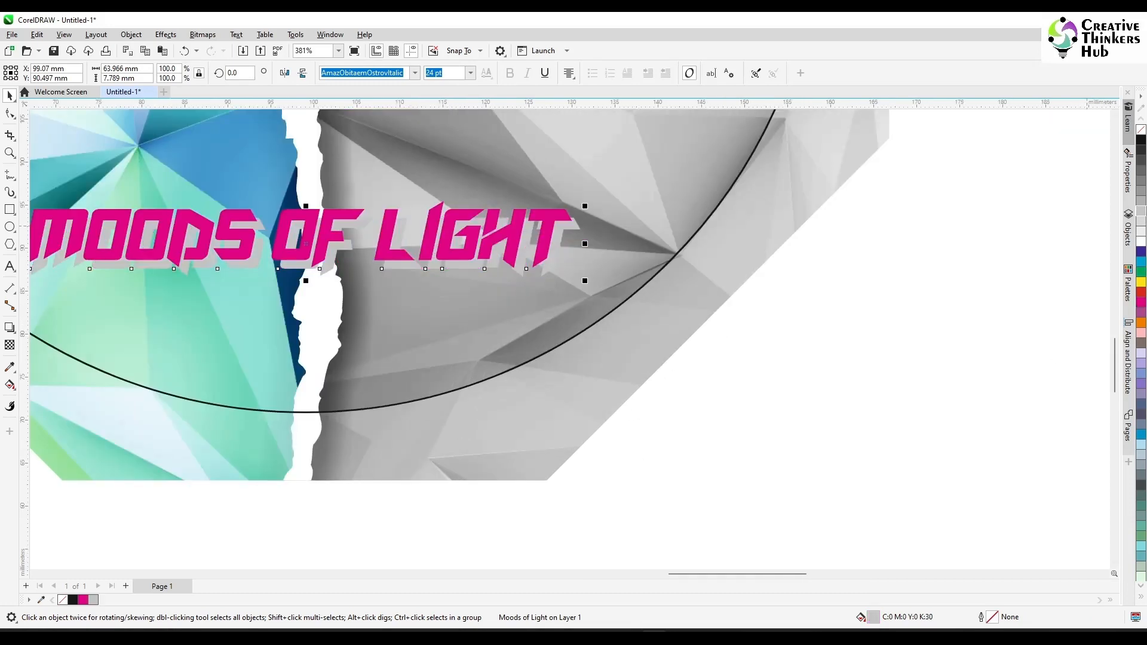
Fill the title's shadow copy with 90% black and reduce its offset so it sits closer behind the magenta title
key("Escape")
scroll(724, 433, "down", 4)
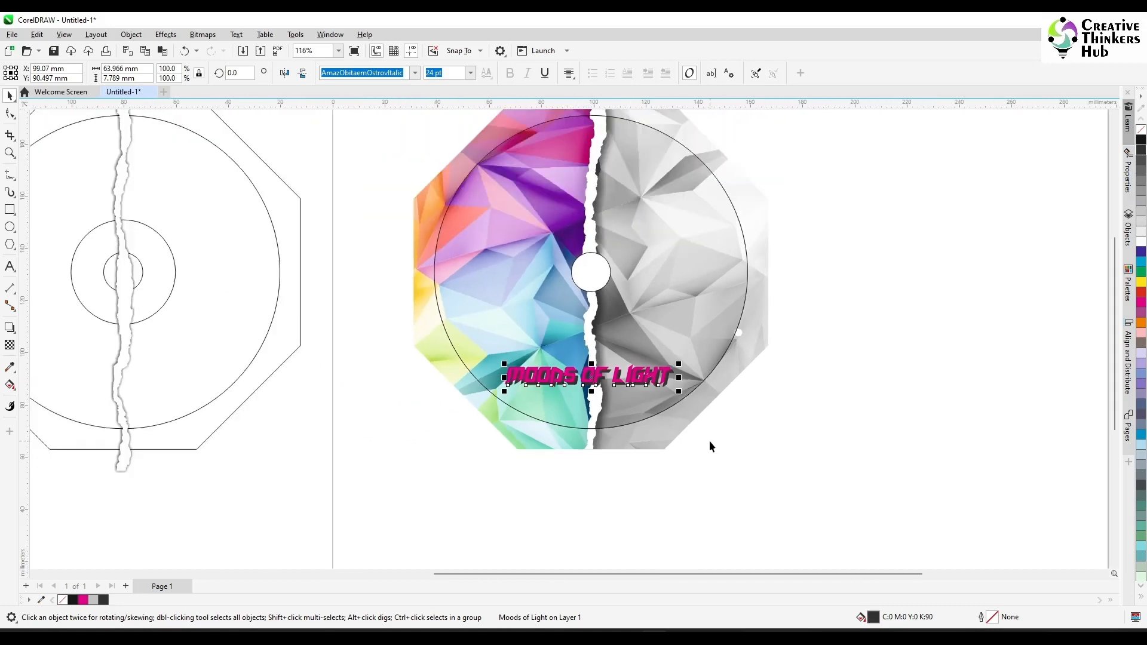
scroll(751, 422, "up", 2)
scroll(626, 373, "up", 3)
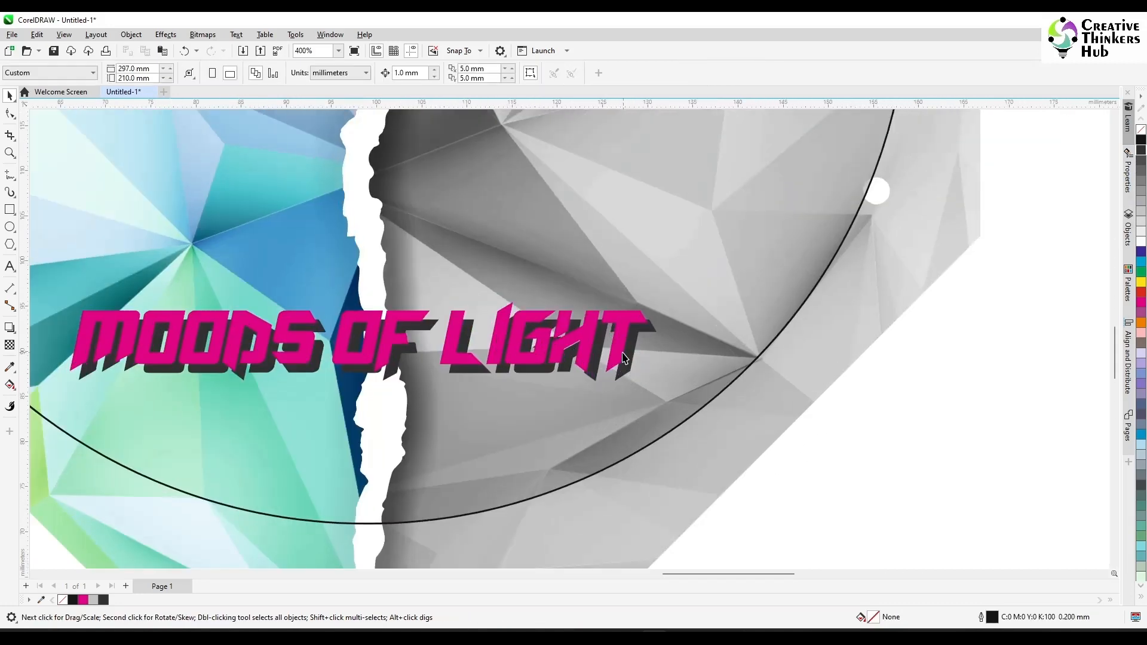
left_click(623, 357)
key("Escape")
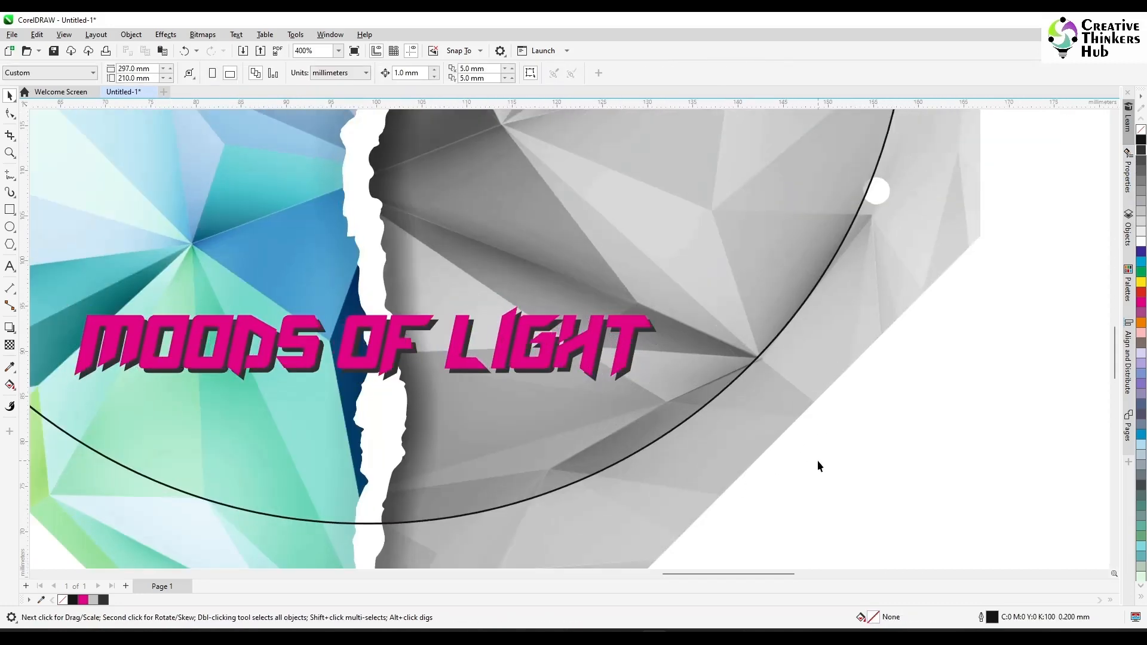
scroll(819, 461, "down", 4)
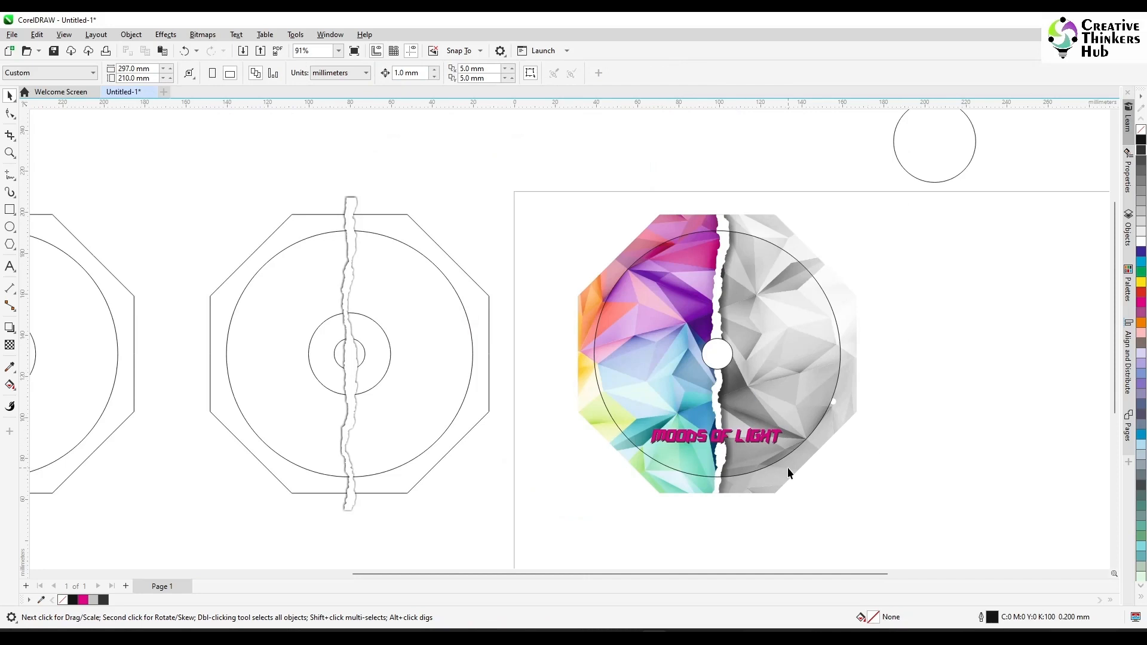
Add the artistic text "Track 1" in Arial at 10 pt on the upper part of the disc's grey half
left_click(9, 267)
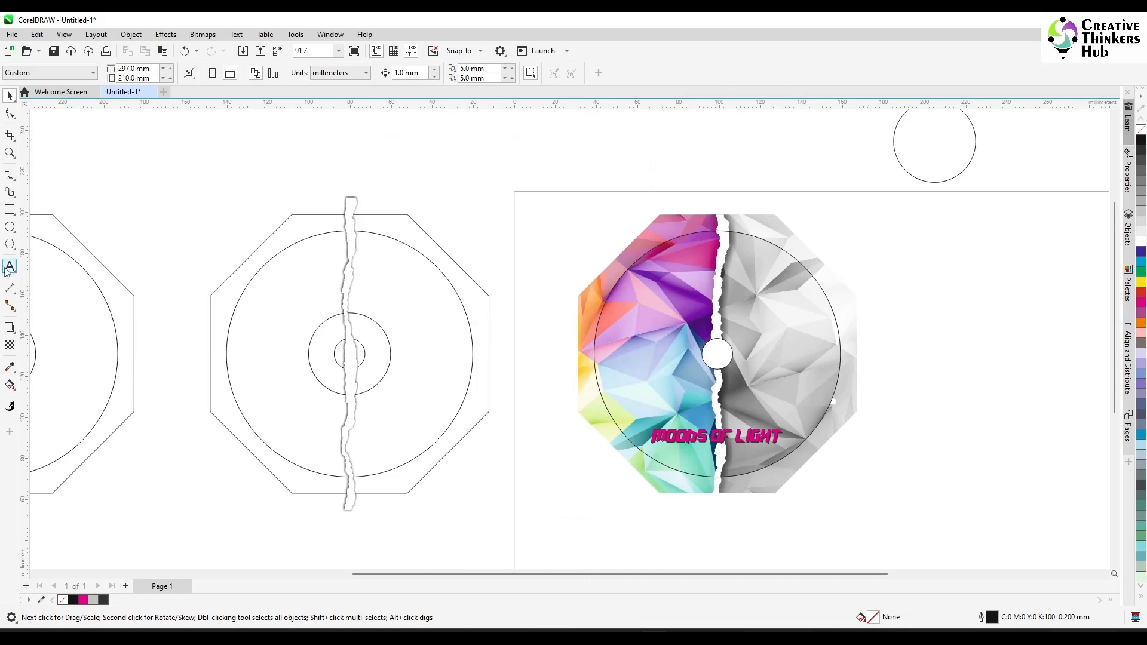
left_click(741, 286)
left_click(414, 73)
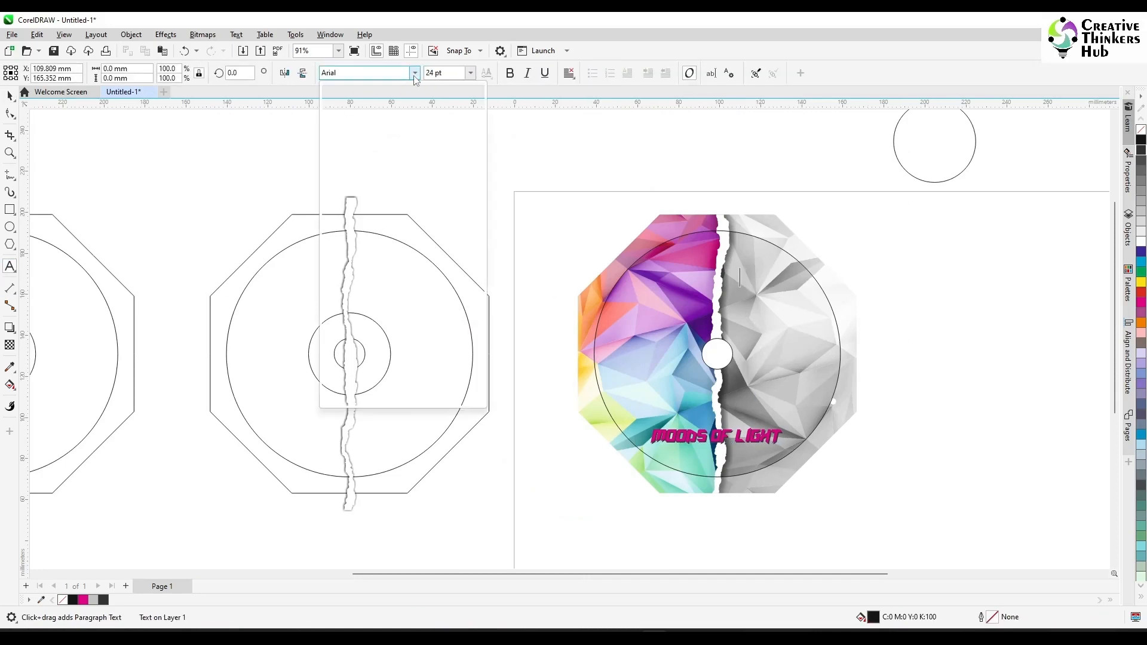
left_click(414, 73)
left_click_drag(453, 74, 422, 75)
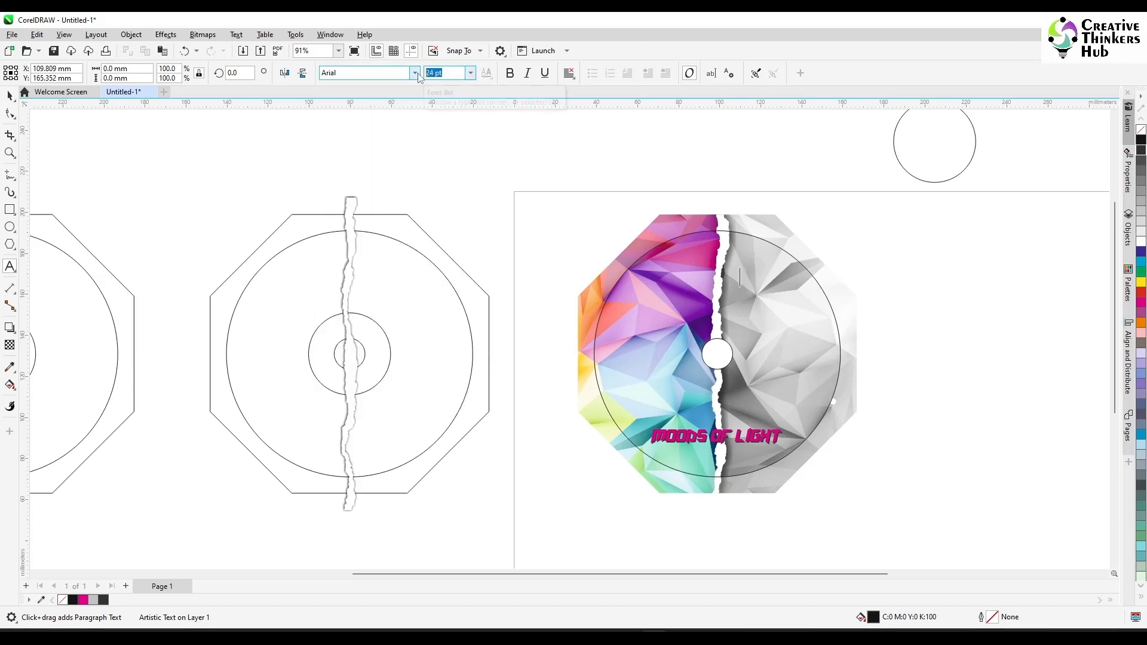
type("10")
key("Return")
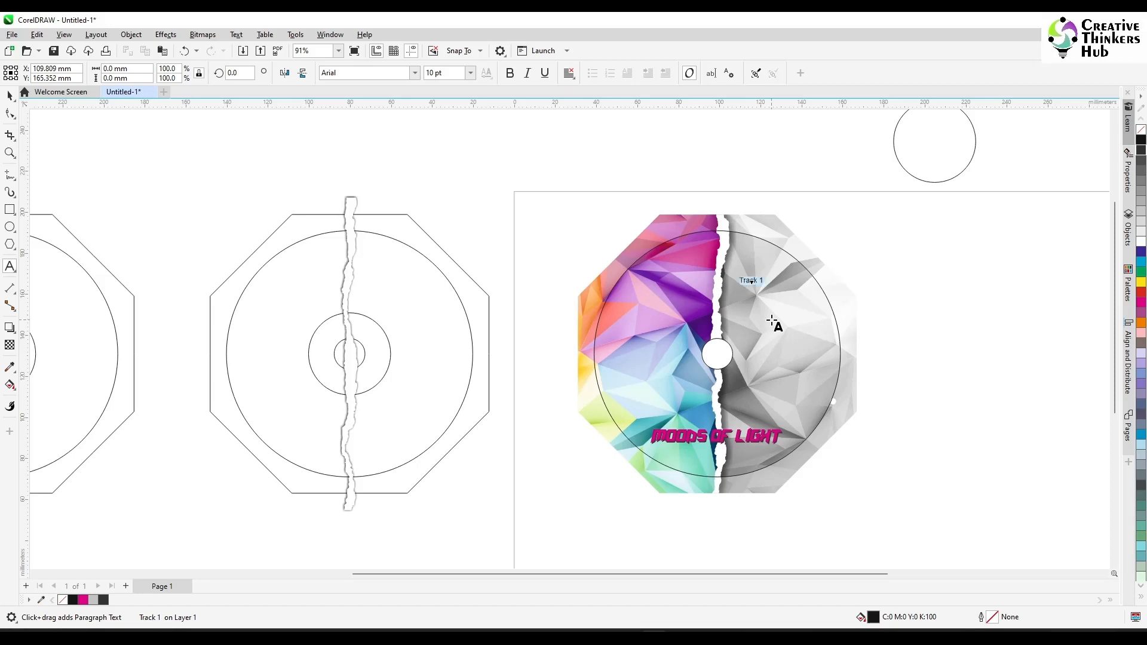
Paste repeated "Track 1" lines below the first one, leaving a blank line between them, to make eight entries
key("ctrl+v")
key("ctrl+v")
key("ctrl+v")
key("ctrl+v")
key("ctrl+v")
key("ctrl+v")
key("ctrl+v")
key("ctrl+v")
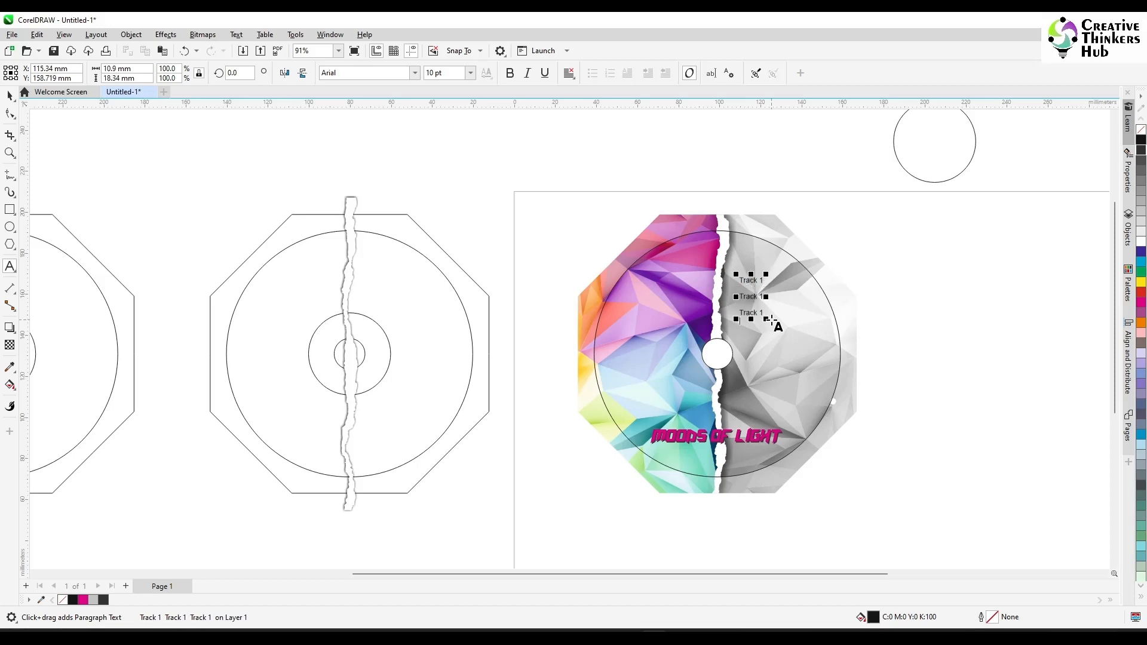
Renumber the repeated entries as Track 2 to Track 8 and shift the track list about 6 mm to the right
left_click(9, 152)
left_click_drag(655, 212, 884, 472)
left_click(10, 96)
left_click_drag(538, 332, 560, 332)
left_click(10, 266)
type("2")
type("3")
mouse_move(575, 289)
left_mouse_down()
mouse_move(593, 289)
mouse_move(586, 431)
left_mouse_up()
type("45")
key("Return")
type("78")
scroll(584, 365, "down", 3)
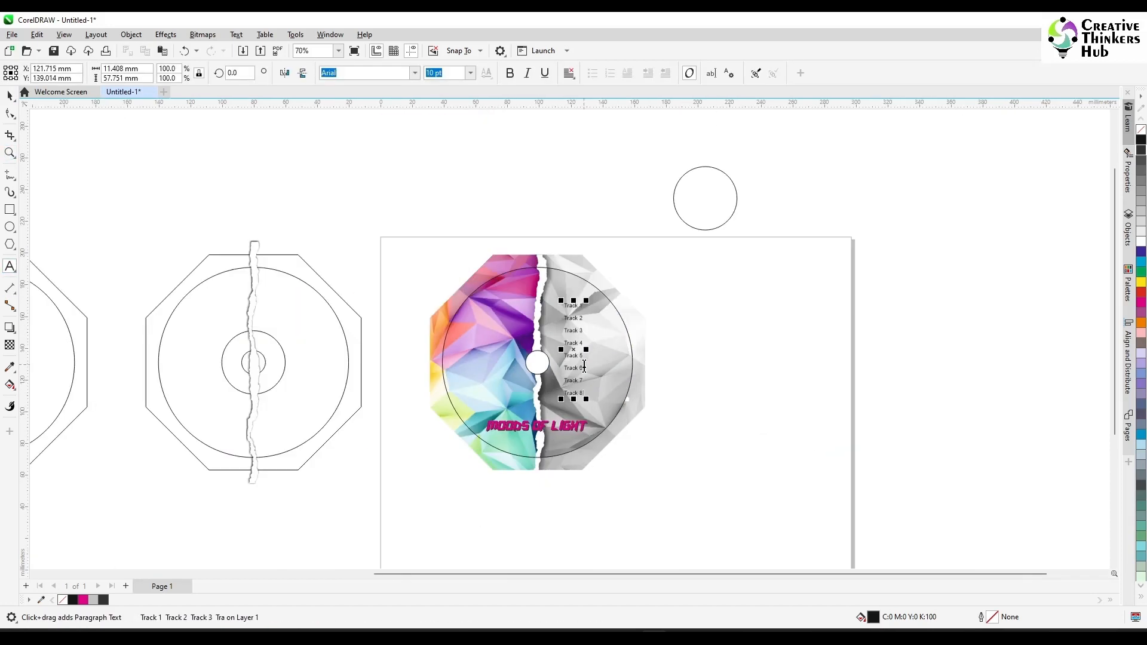
left_click(10, 96)
left_click(397, 275)
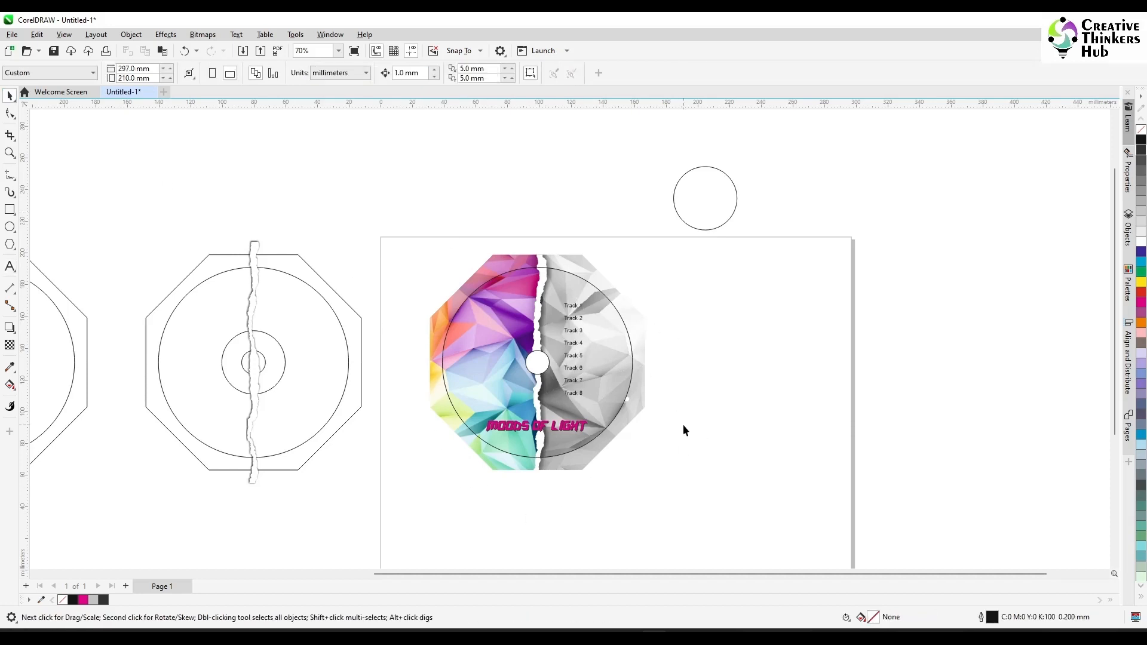
scroll(683, 424, "down", 1)
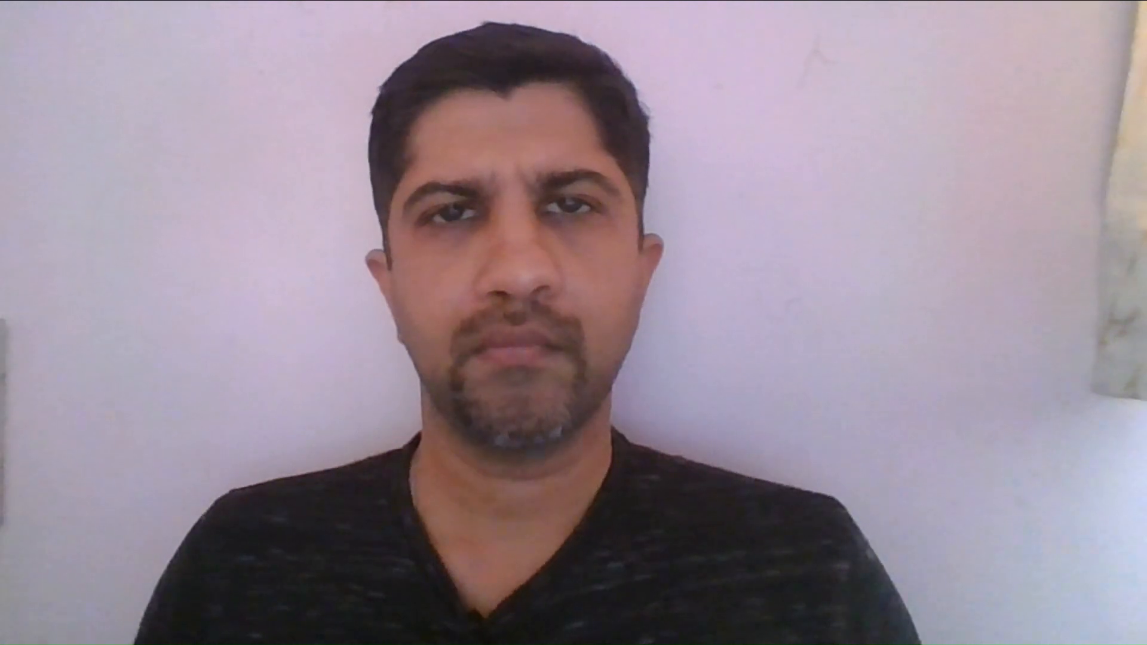
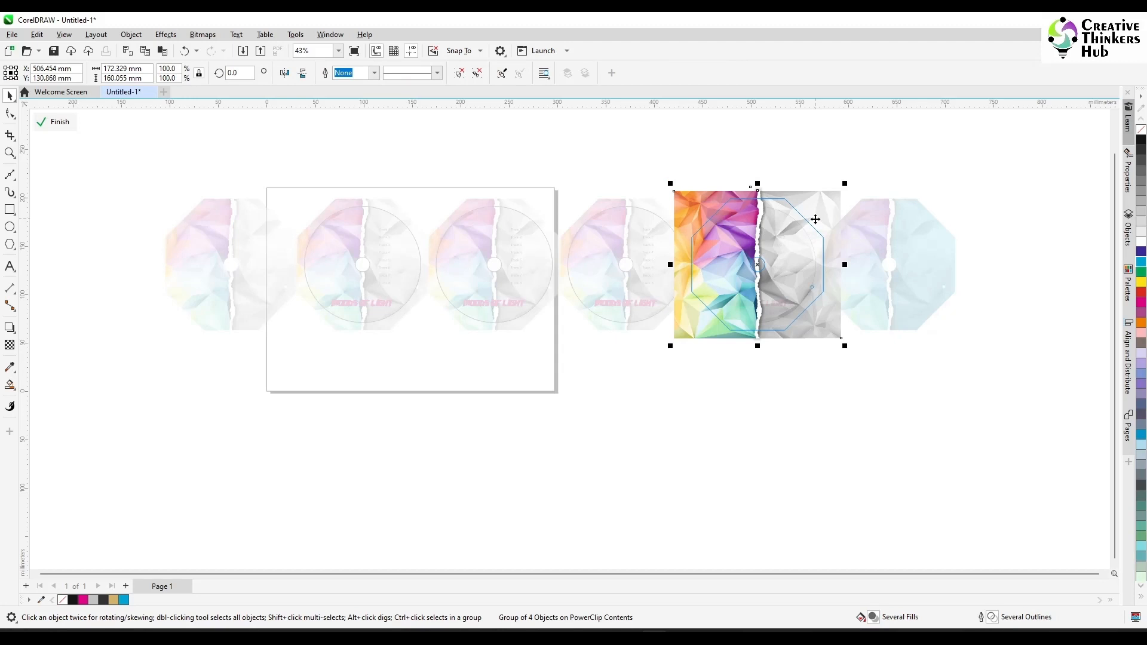
Fill the grey paper half inside the fifth octagon cover's PowerClip with red (M:100 Y:100)
left_click(816, 219)
left_click(1142, 293)
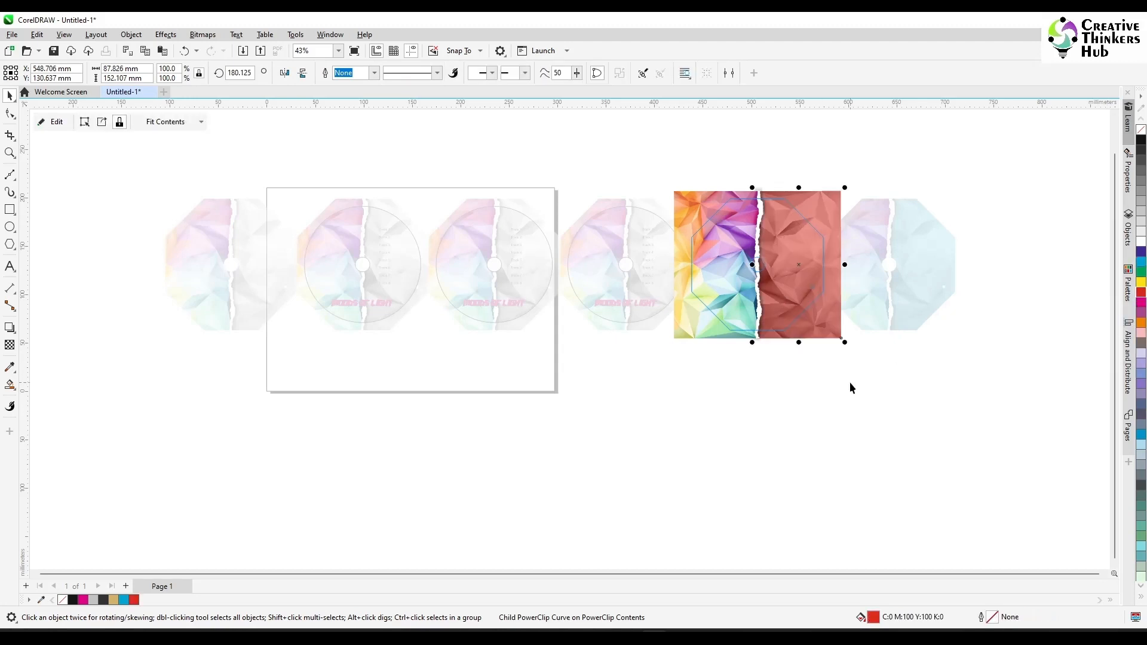
double_click(850, 385)
Fill the grey paper half inside the fourth octagon cover's PowerClip with green
double_click(665, 214)
left_click(671, 201)
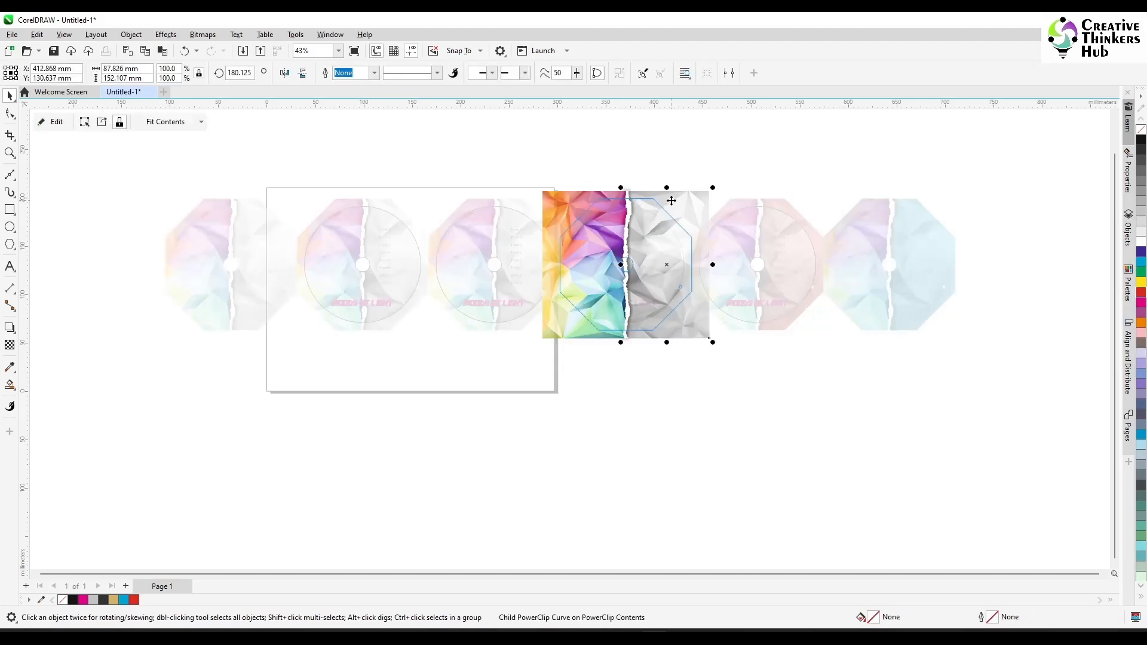
left_click(1142, 272)
double_click(701, 371)
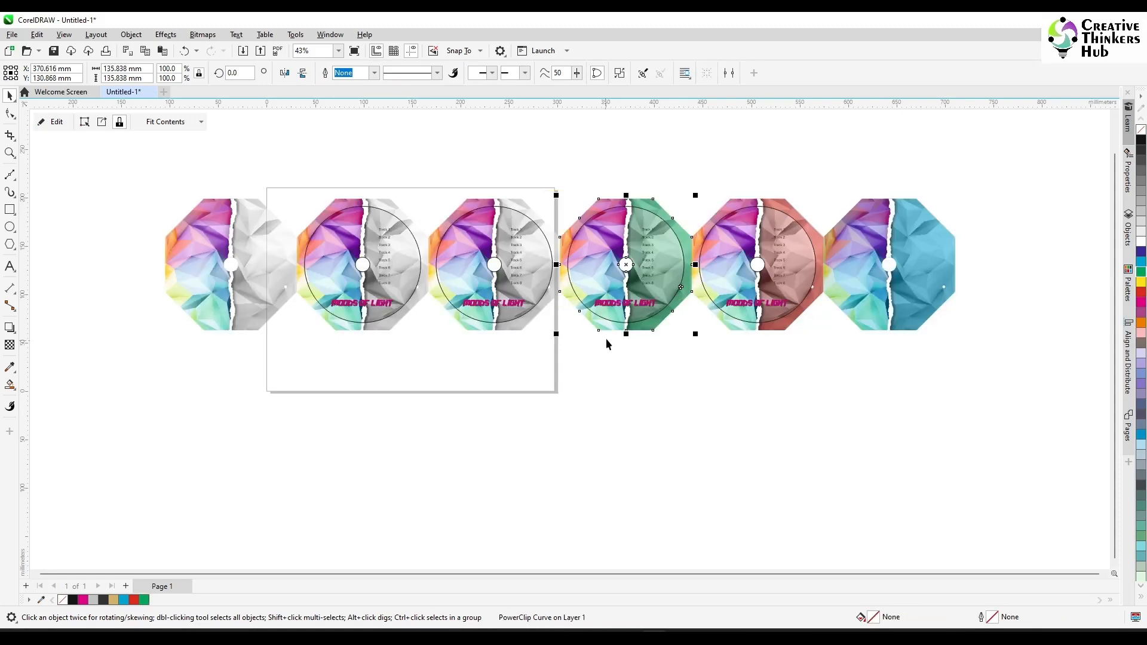
Fill the grey paper half inside the third octagon cover's PowerClip with cyan
double_click(528, 213)
left_click(537, 203)
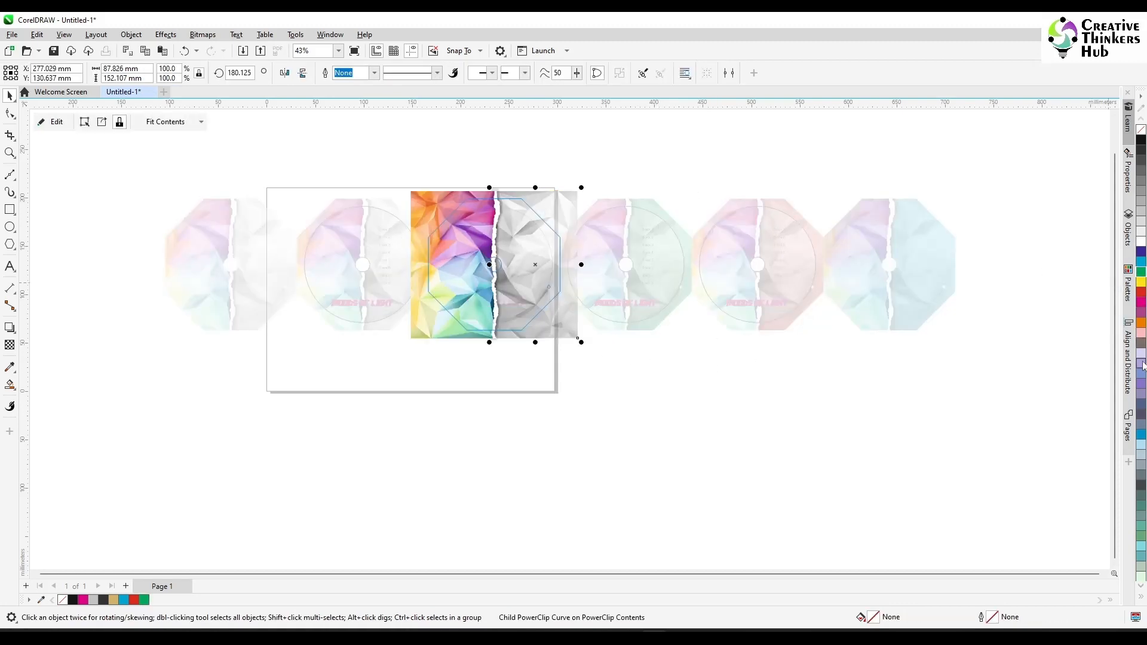
left_click(1142, 263)
double_click(679, 417)
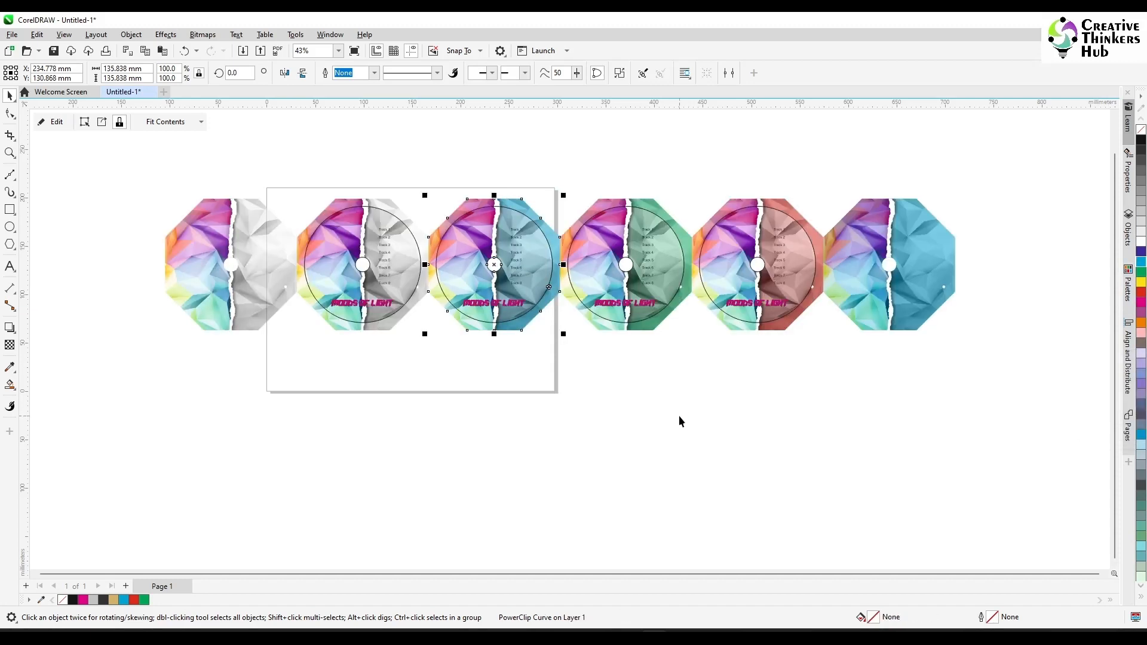
left_click(679, 417)
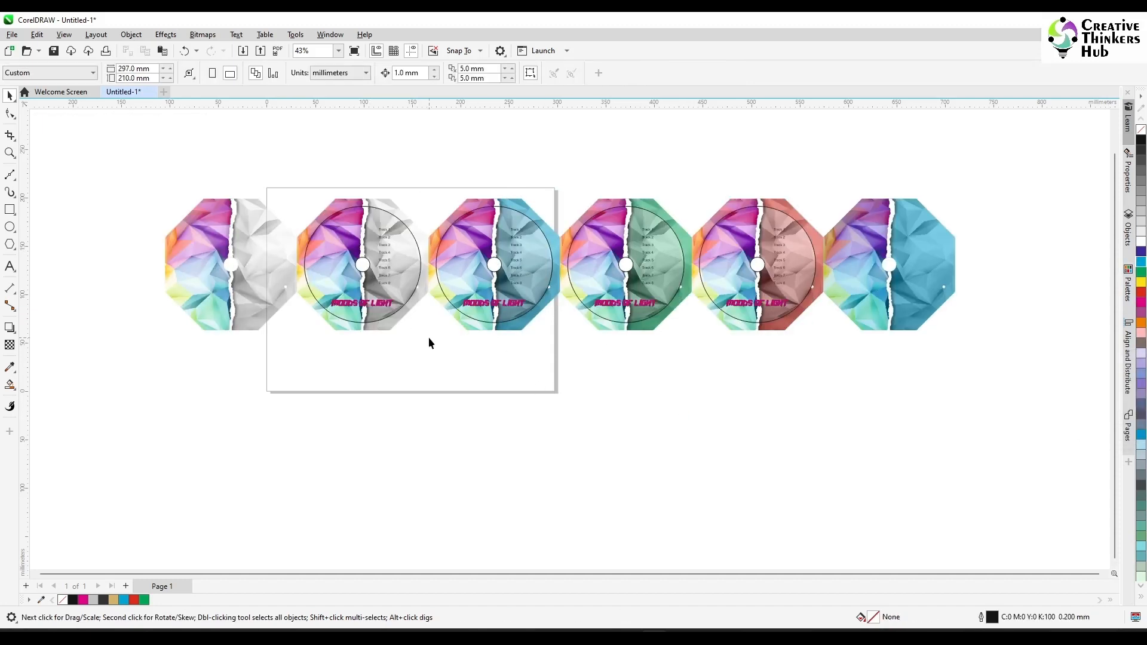
scroll(428, 335, "up", 1)
scroll(428, 336, "down", 1)
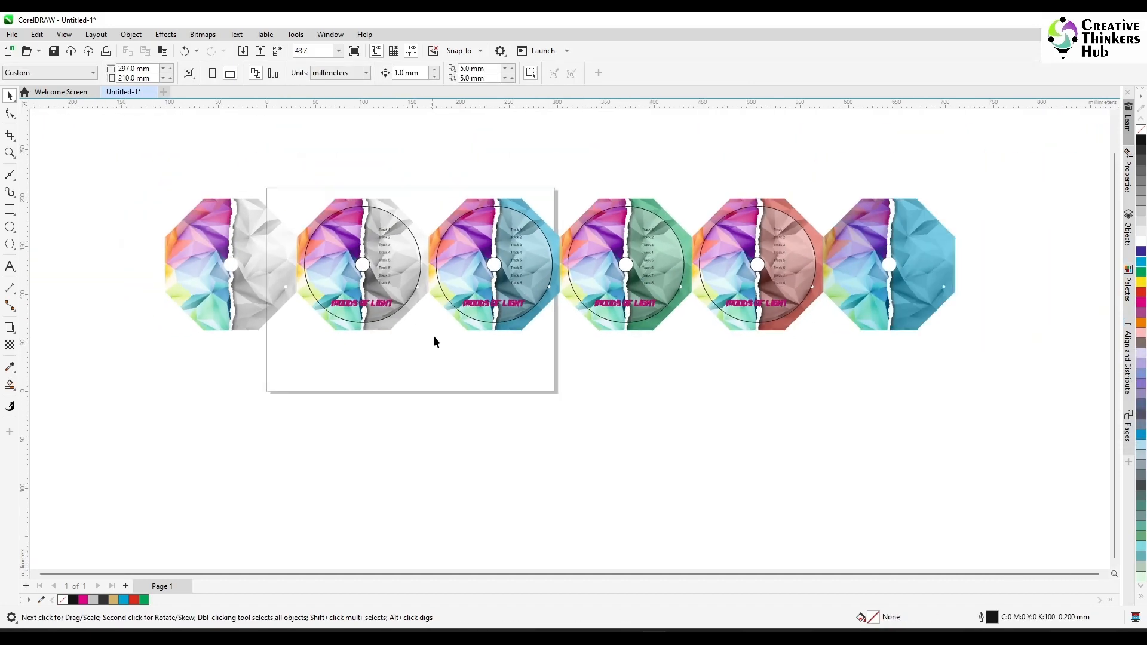
Change the uniform cyan fill of the rightmost octagon cover to a linear cyan-to-white fountain fill rotated 90°
left_click(912, 290)
double_click(932, 257)
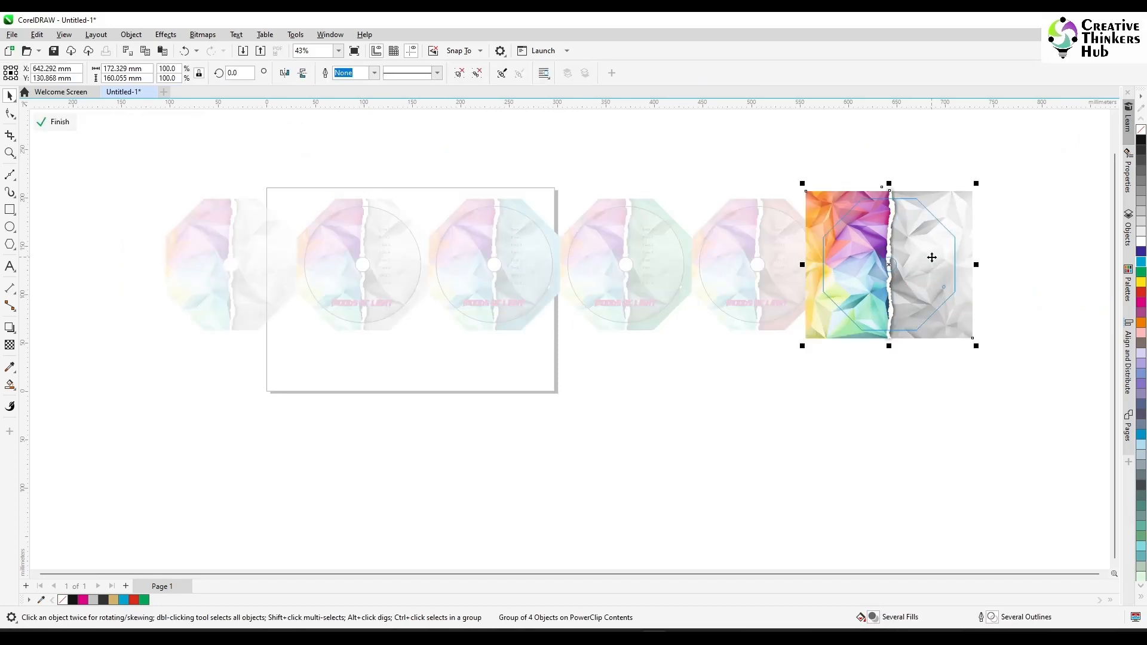
left_click(963, 216, "ctrl")
left_click(1025, 235)
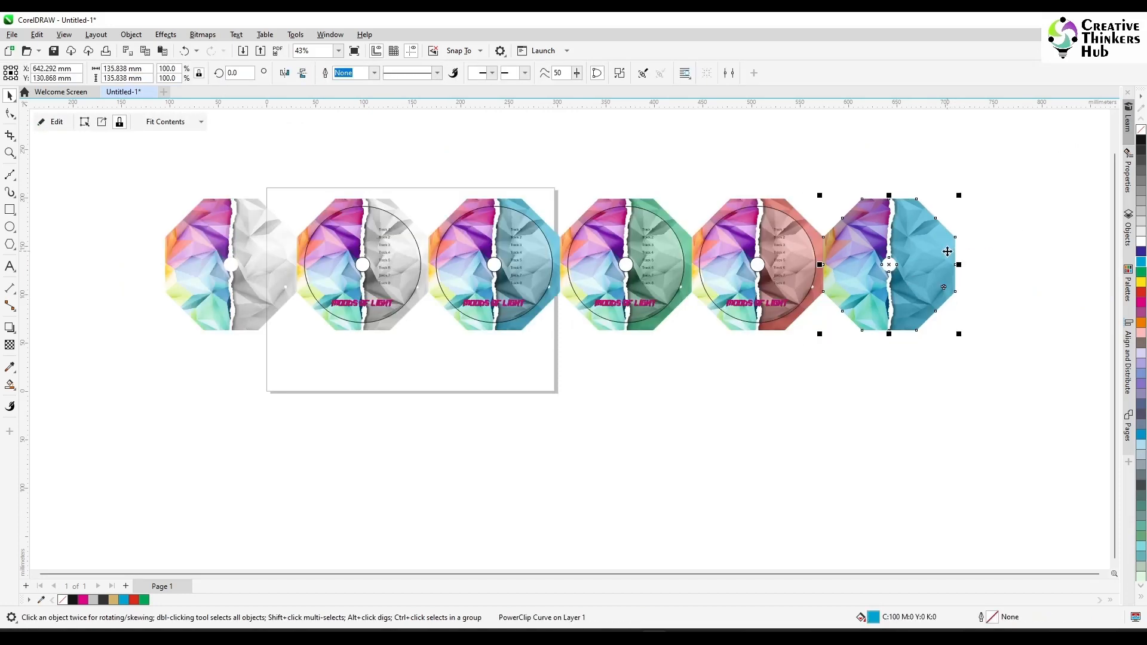
double_click(875, 618)
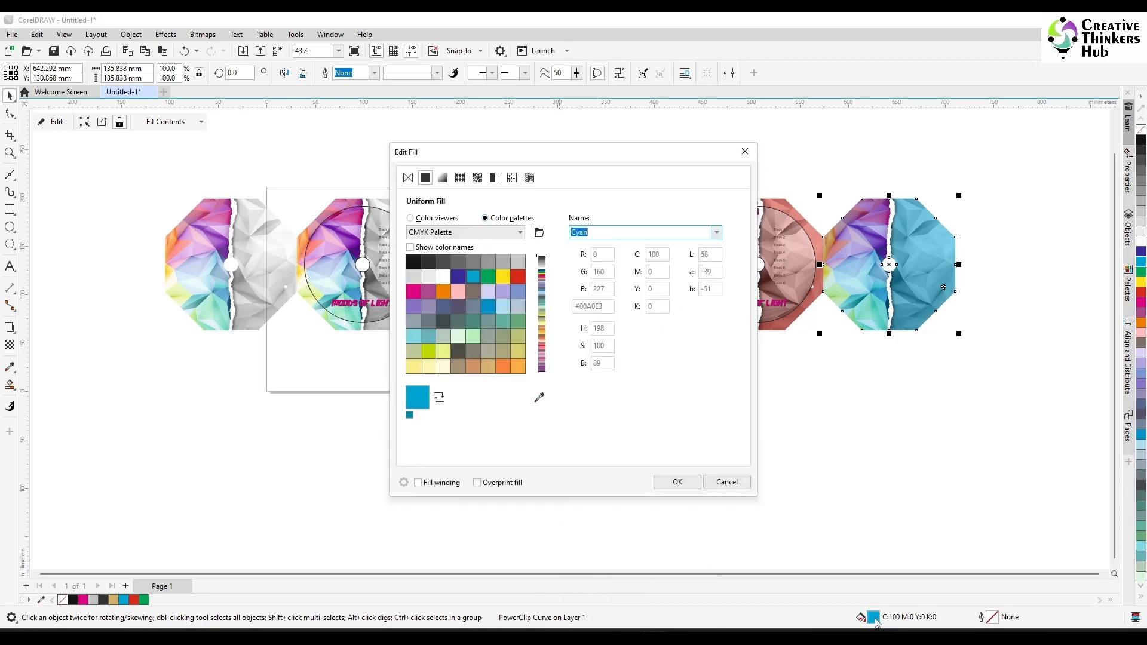
left_click(442, 177)
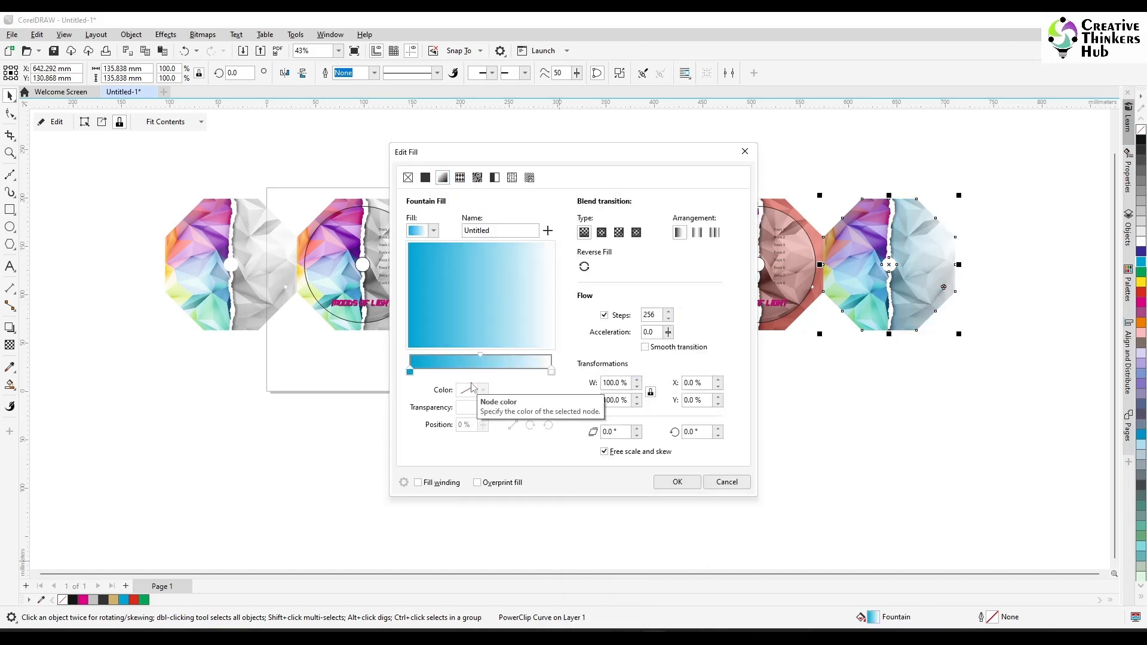
left_click_drag(507, 158, 569, 152)
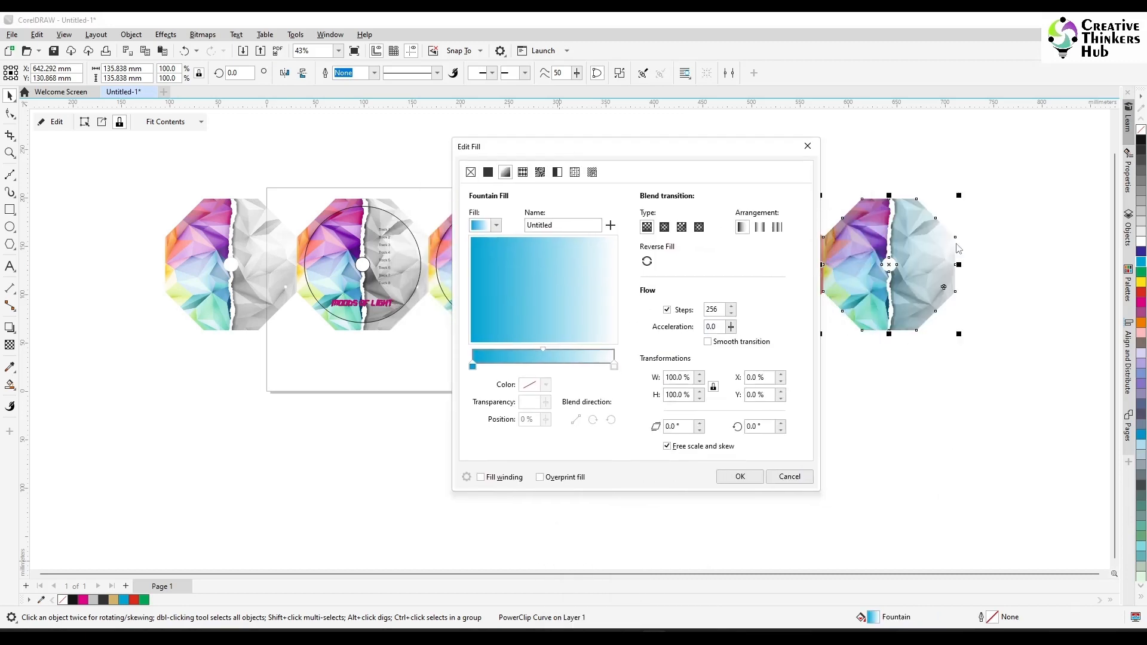
key("Tab")
key("Return")
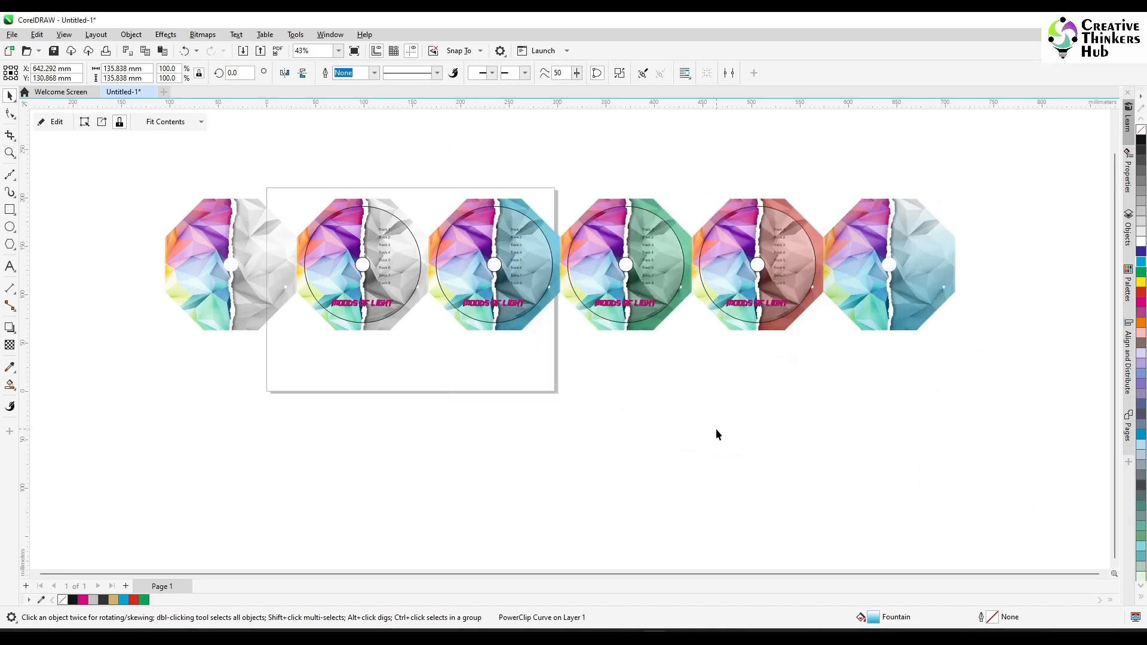
Add a colour node at 75% to the rightmost cover's fountain fill and set its colour to C:100
double_click(874, 618)
left_click_drag(579, 163, 518, 148)
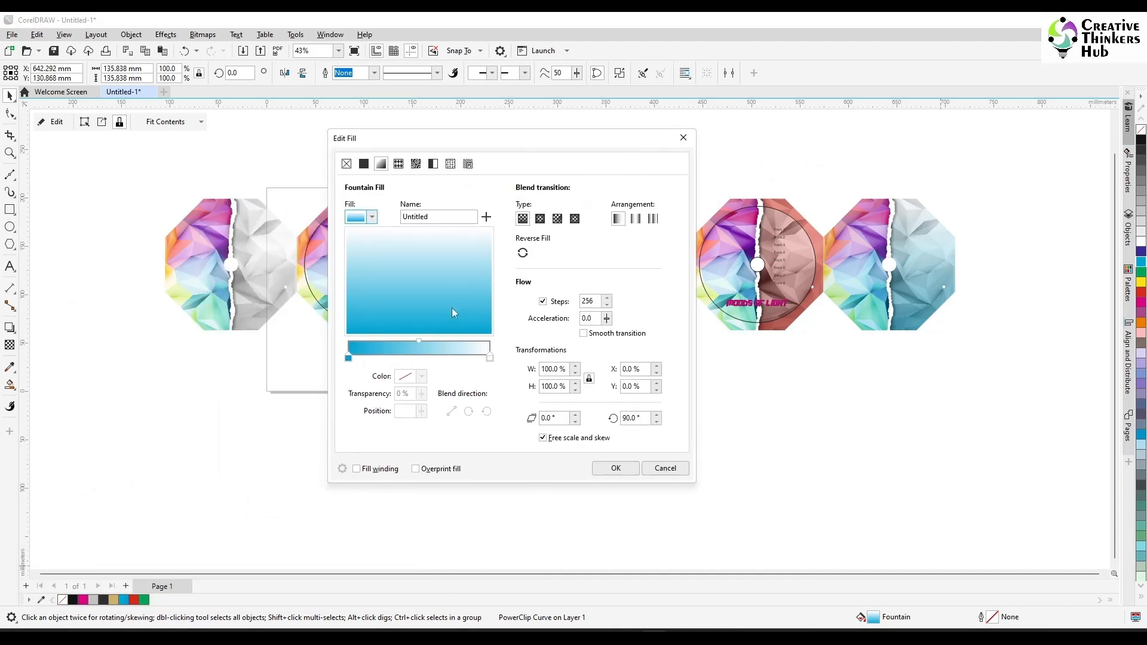
double_click(455, 358)
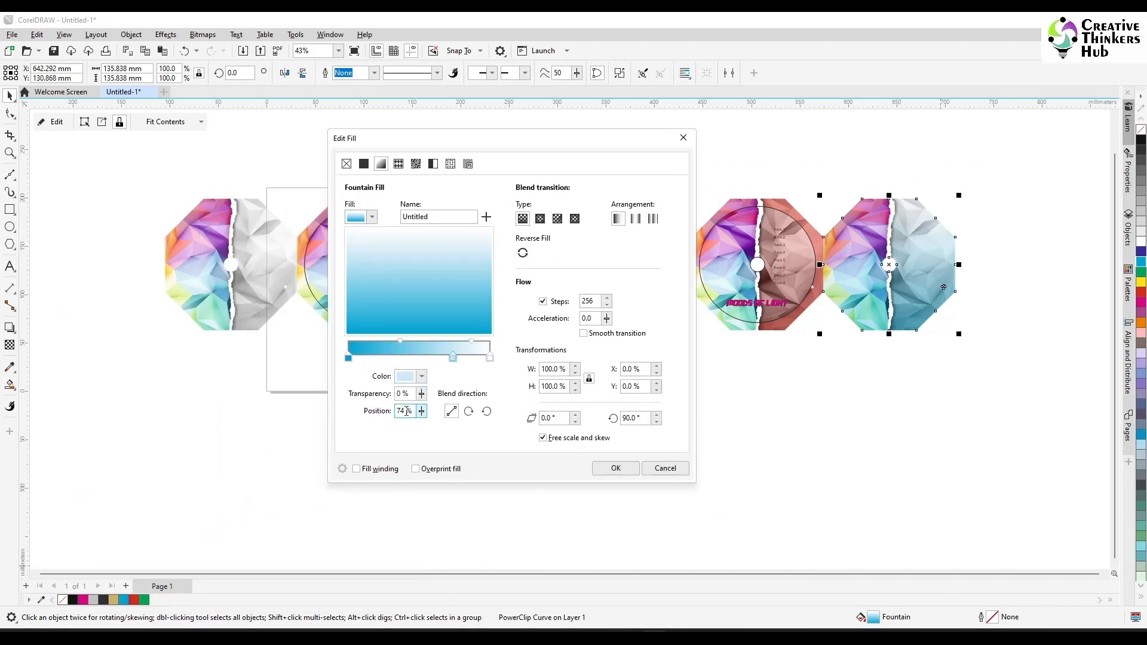
left_click_drag(414, 411, 368, 416)
type("75")
left_click(422, 376)
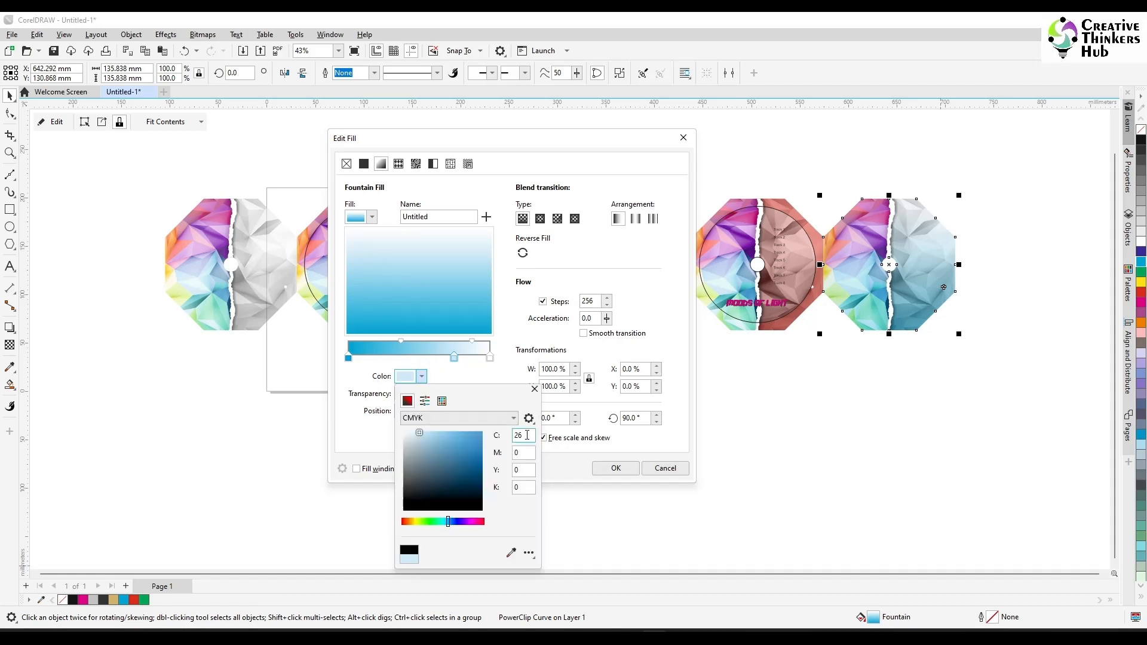
type("100")
key("Tab")
Add another colour node at 50% to the fountain fill and set its colour to C:100 Y:100
left_click(411, 361)
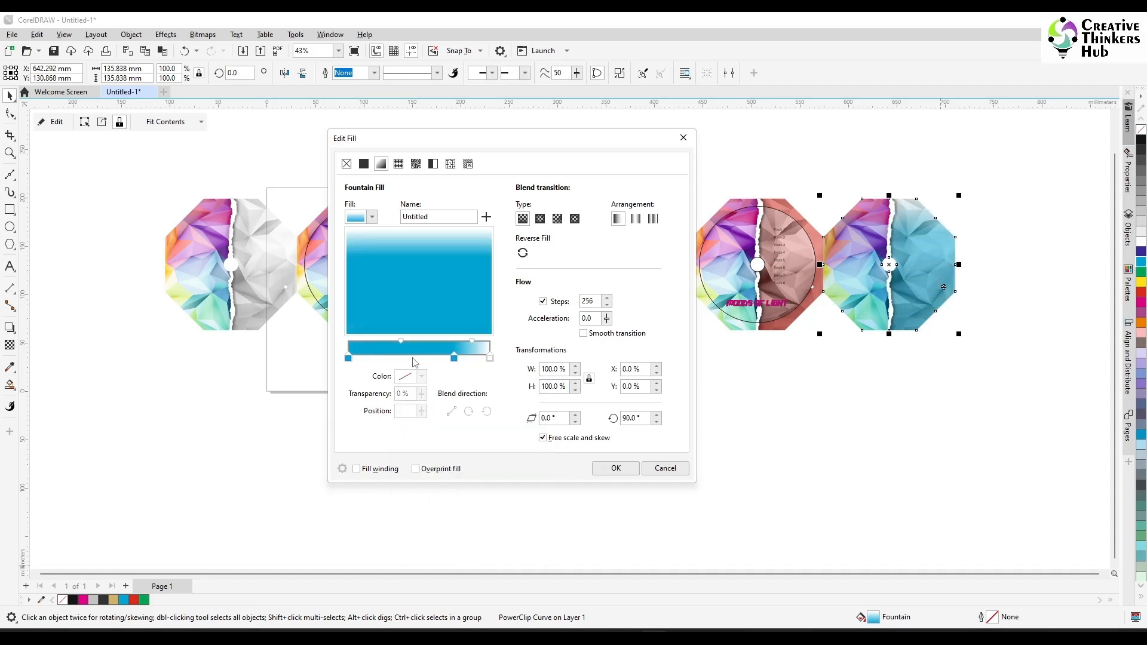
double_click(413, 357)
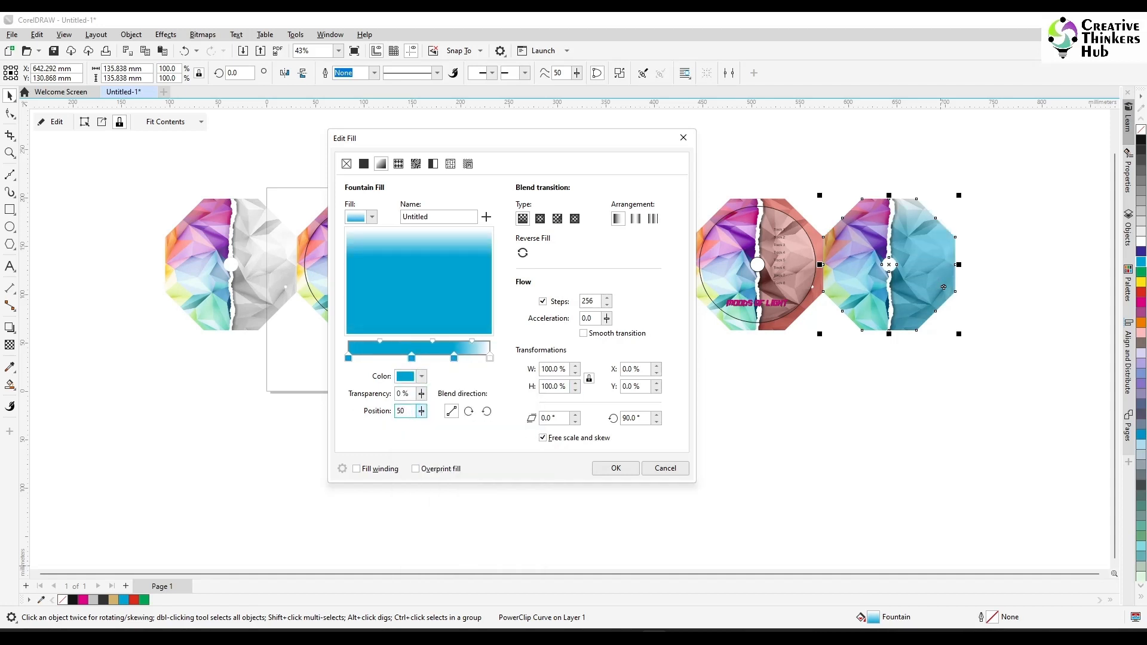
key("Return")
left_click_drag(492, 143, 604, 124)
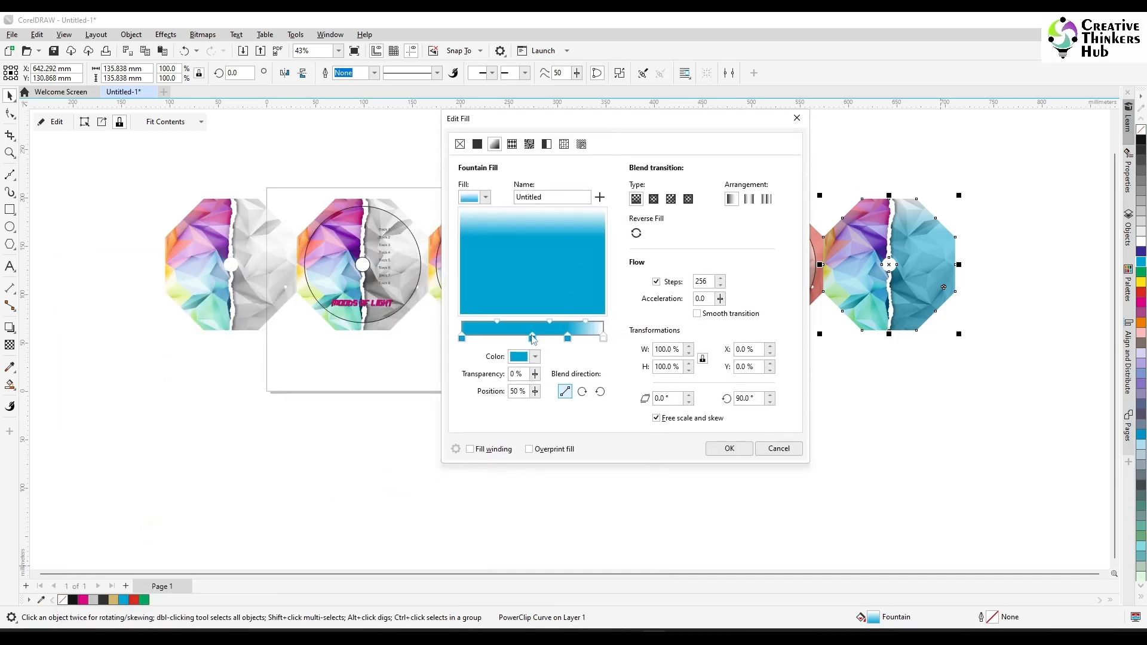
left_click(535, 357)
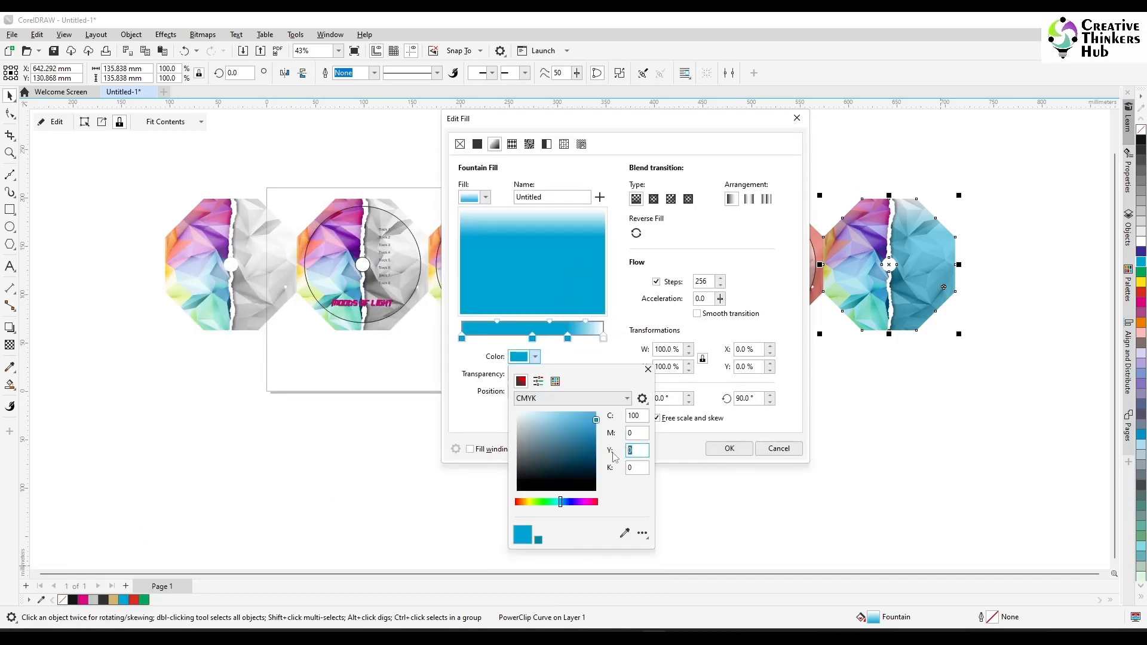
type("100")
left_click(648, 370)
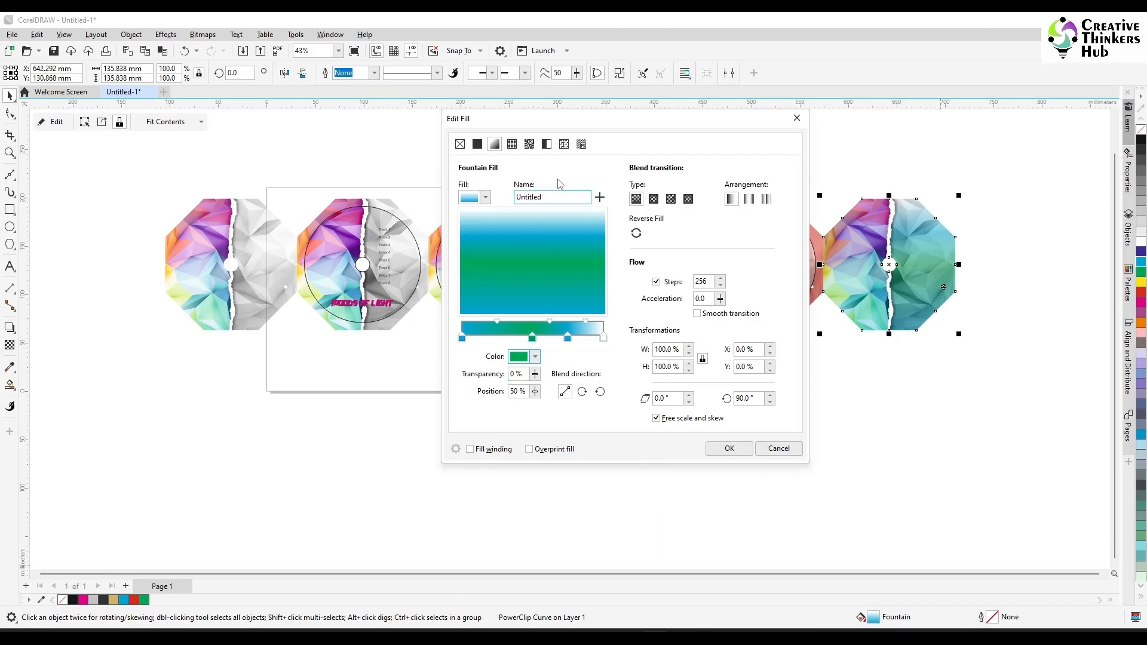
left_click_drag(576, 127, 546, 128)
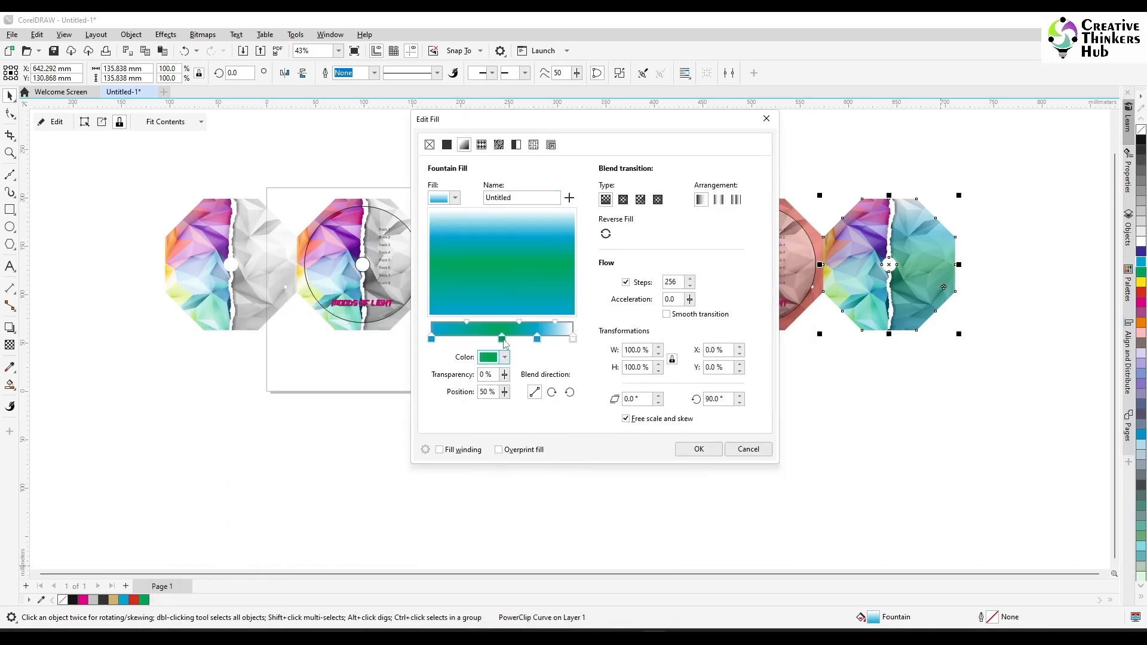
Reposition the cyan and green middle nodes of the fountain fill so the colour nodes are evenly spaced
left_click_drag(537, 339, 531, 343)
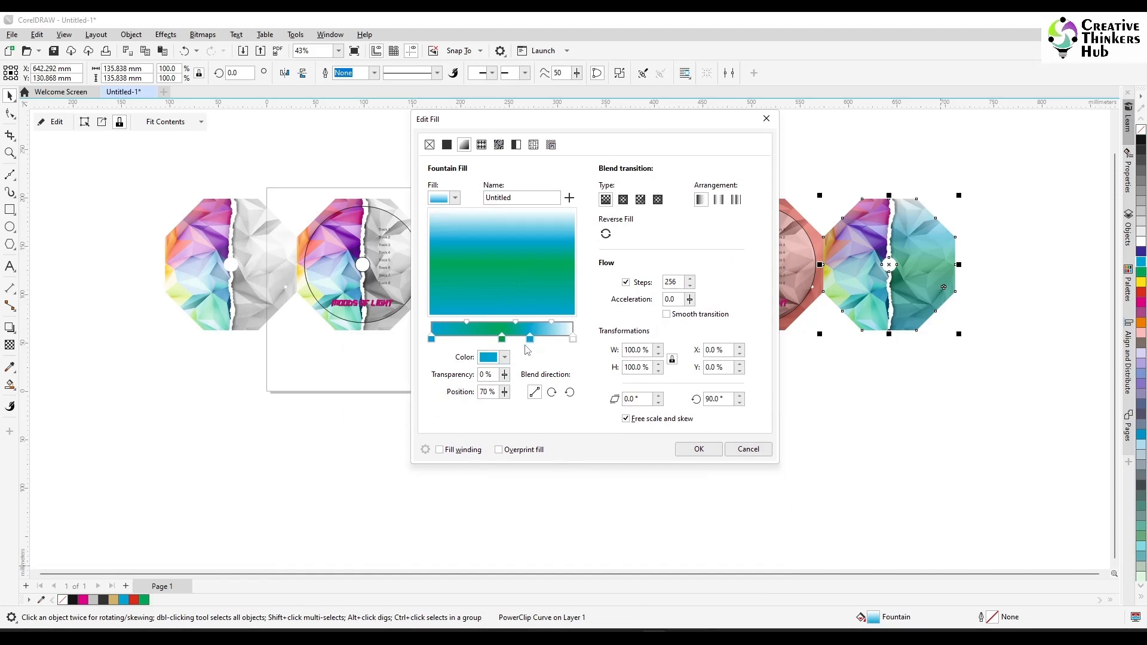
left_click_drag(538, 119, 517, 152)
left_click(481, 372)
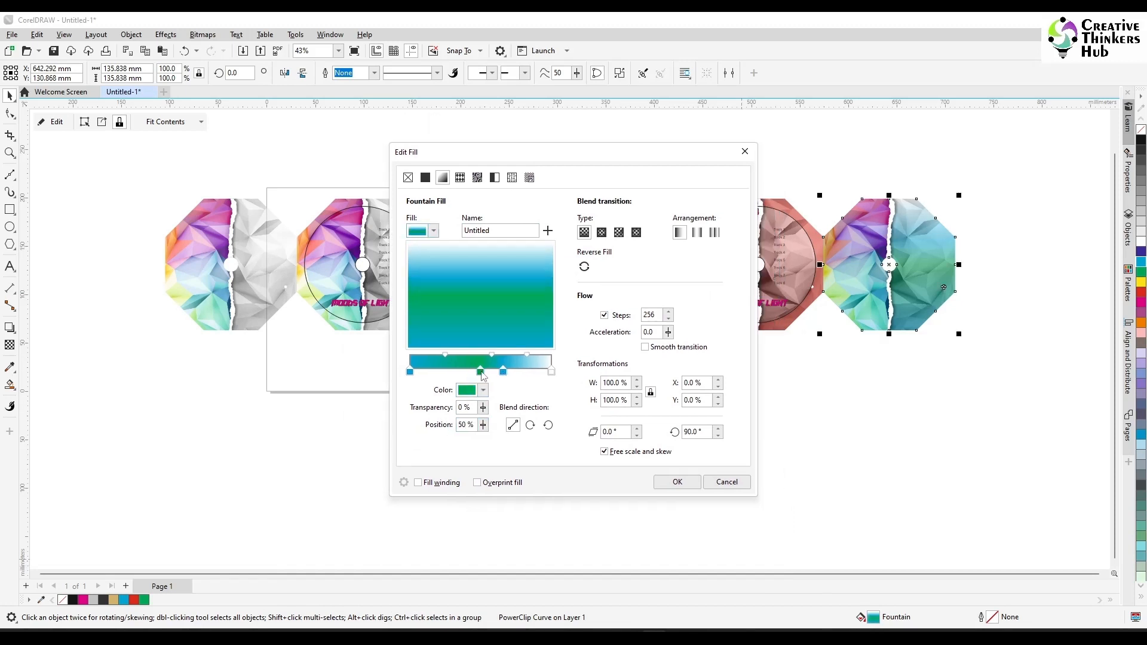
Set the starting node of the fountain fill to red and apply the fill to the rightmost cover
left_click(410, 372)
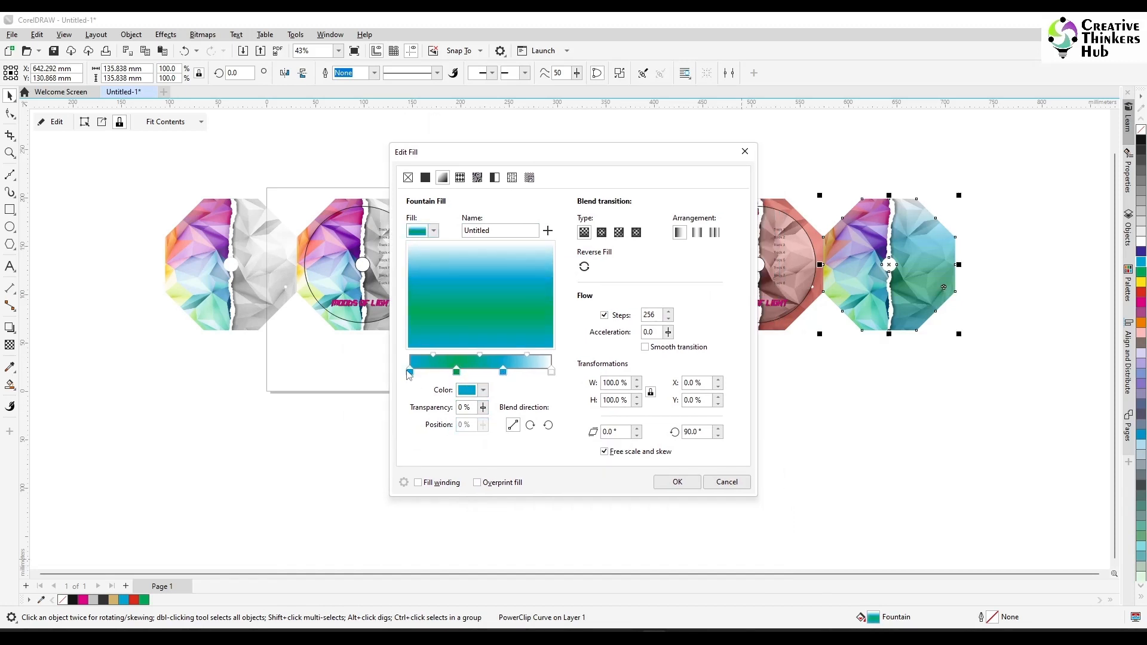
left_click(484, 391)
left_click(561, 465)
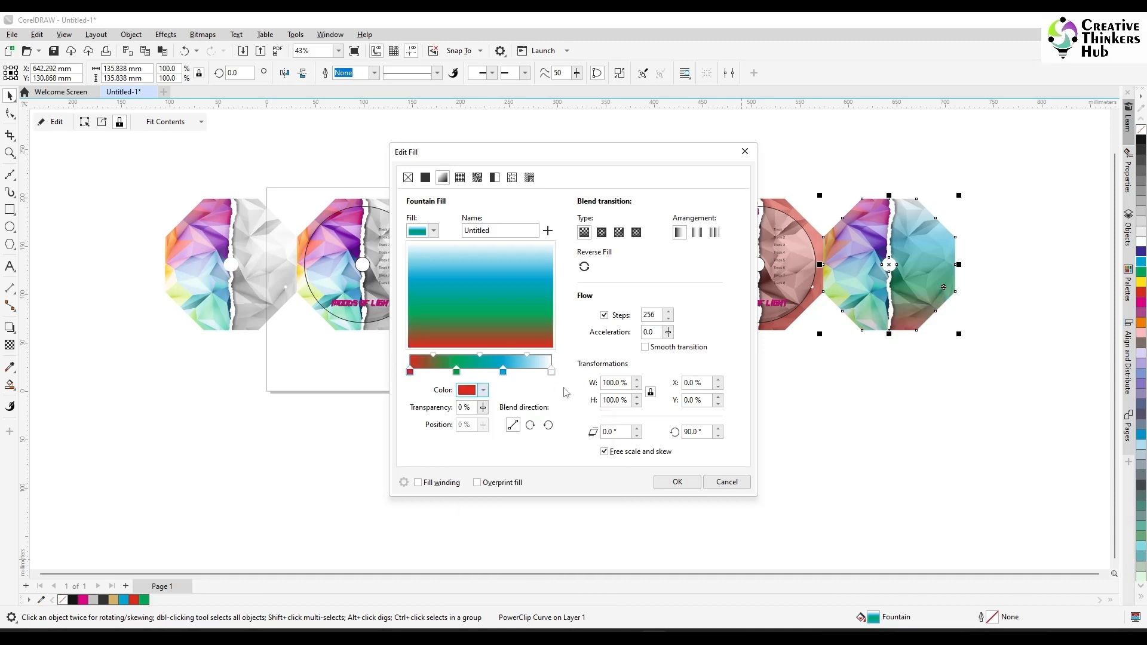
left_click(677, 482)
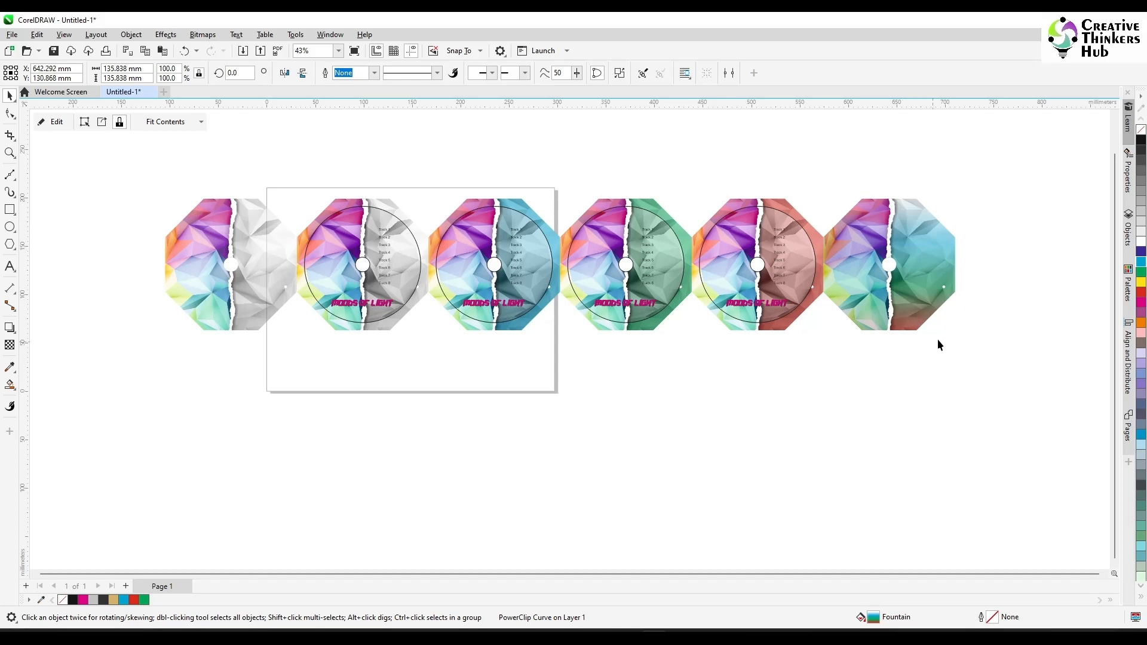
Delete the nodes of the centre hole and the small circle from the rightmost cover's outline with the Shape tool
scroll(980, 287, "up", 2)
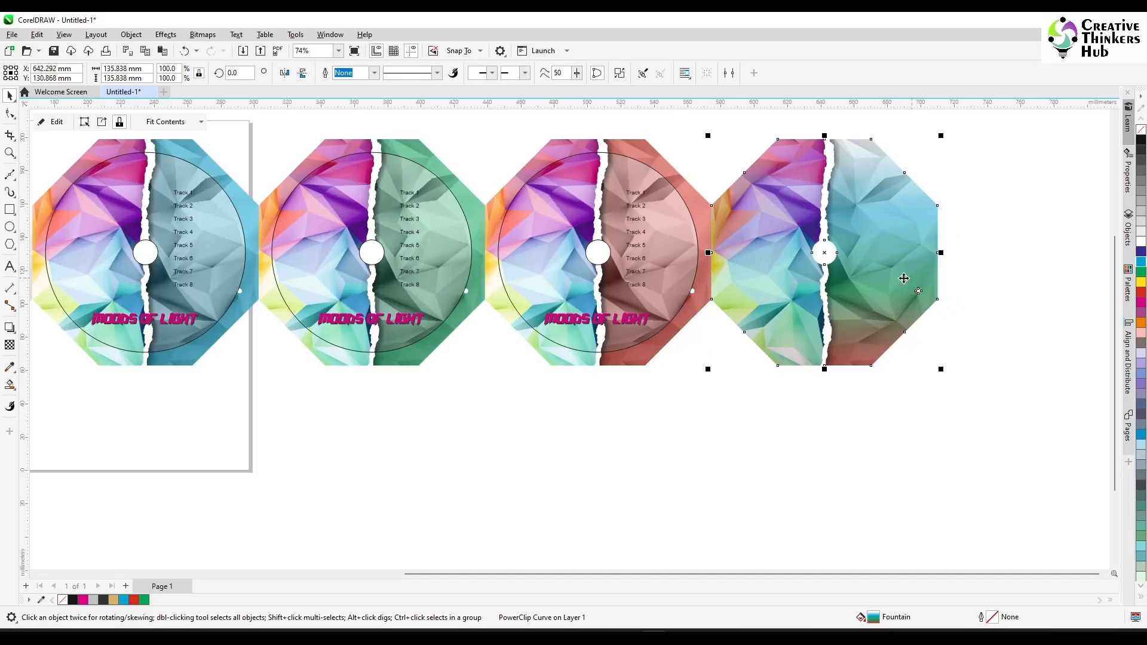
key("z")
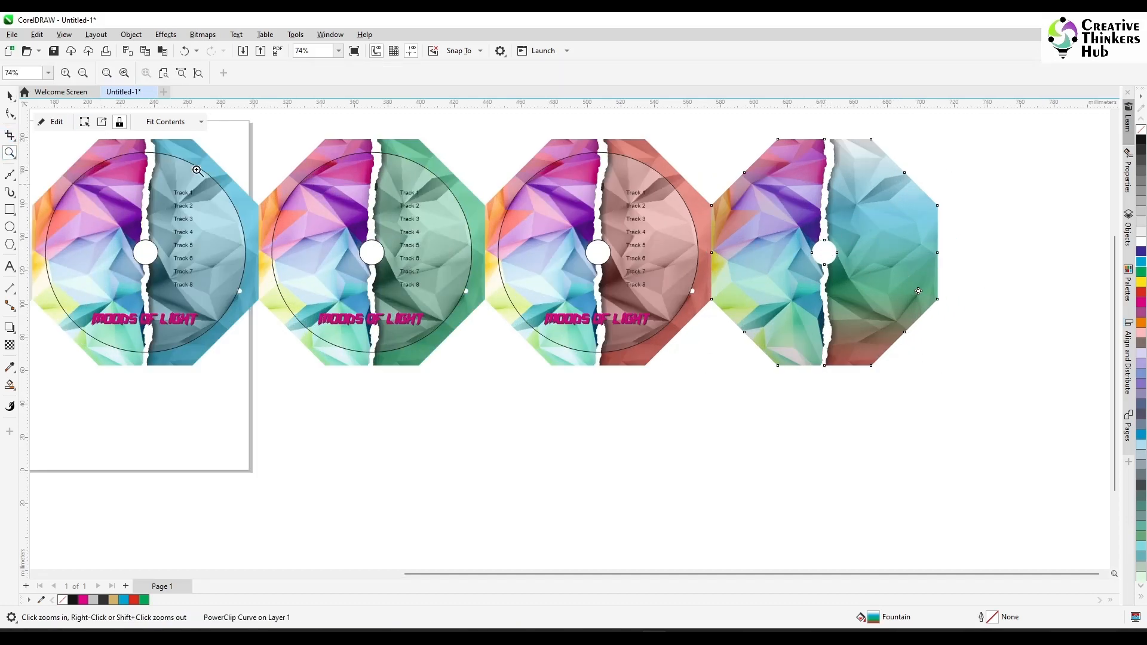
key("F10")
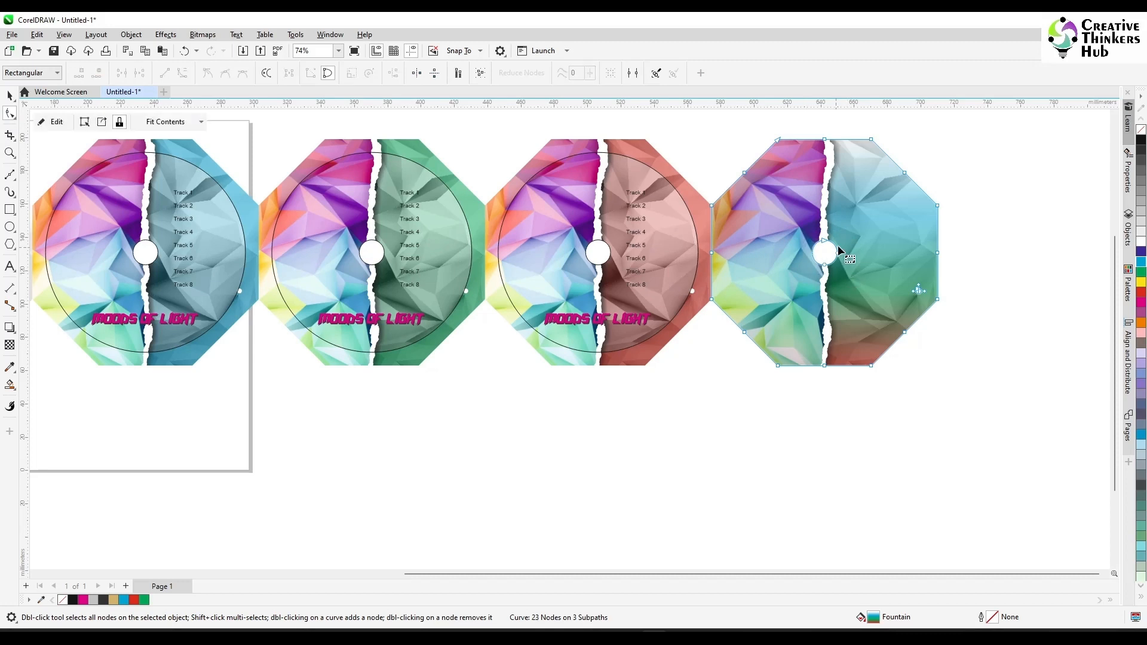
key("Delete")
key("Delete")
scroll(904, 294, "down", 1)
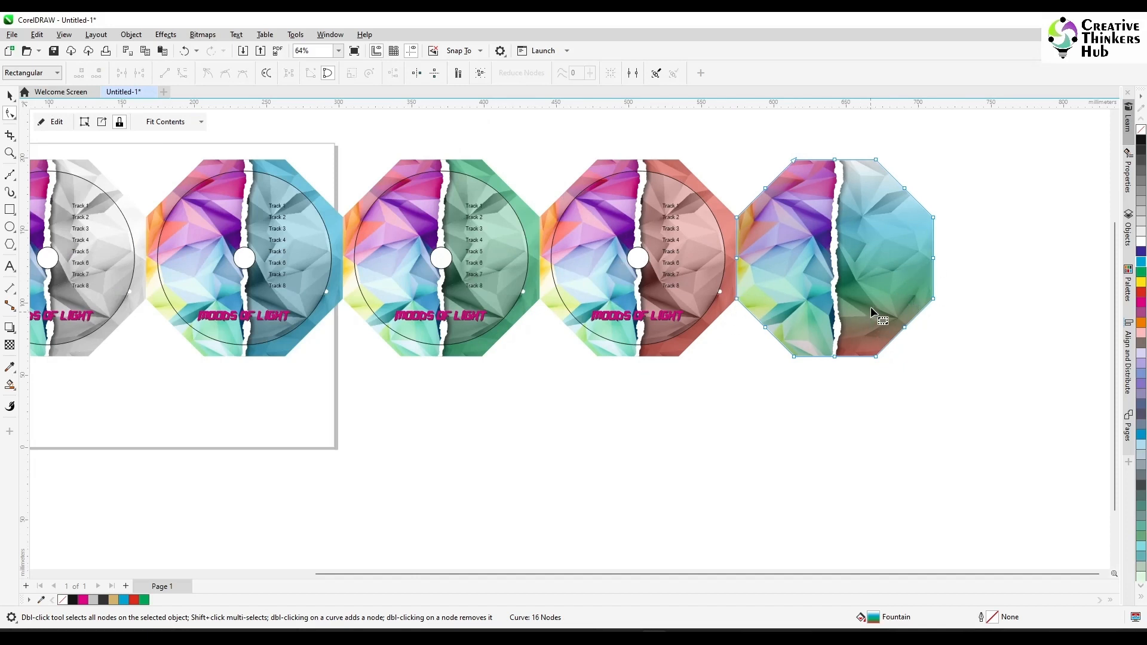
Move the two-layer "Moods of Light" title from the grey cover to the rightmost cover, enlarge it to about 93 mm wide and group it
scroll(128, 351, "down", 2)
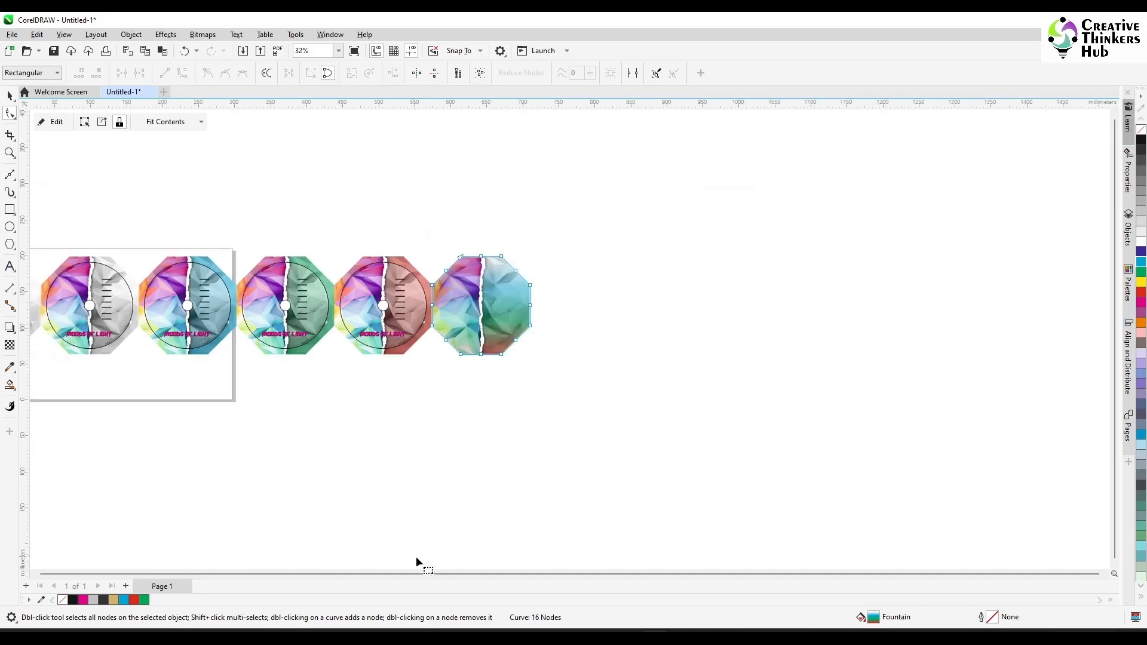
left_click(35, 575)
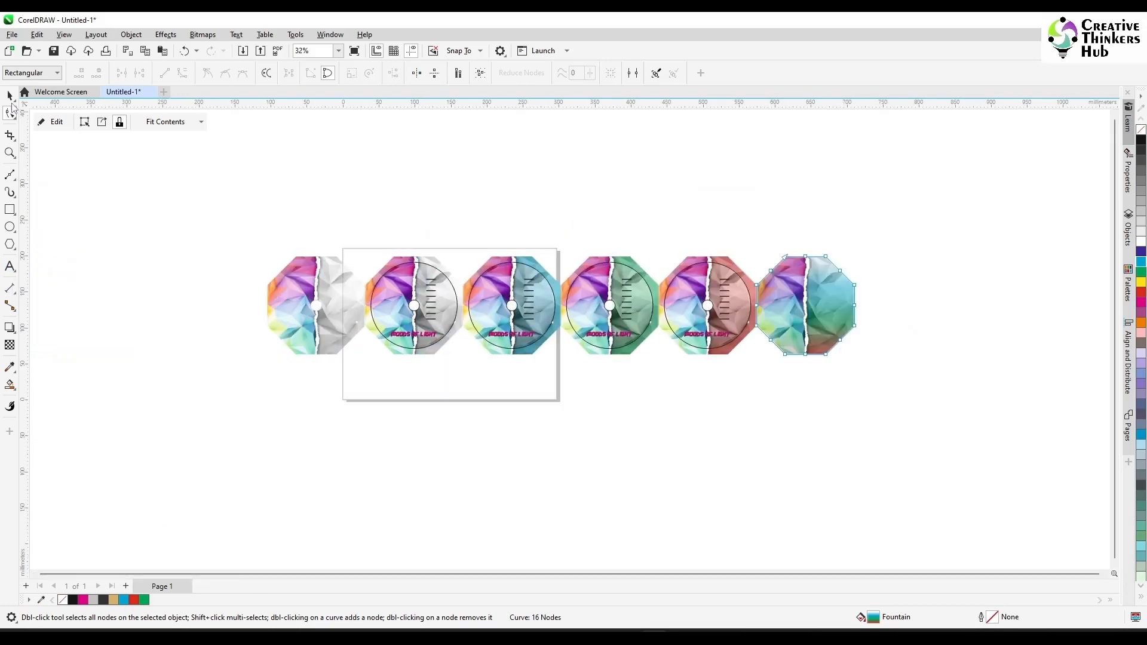
left_click(11, 96)
scroll(392, 384, "up", 2)
left_click(398, 303)
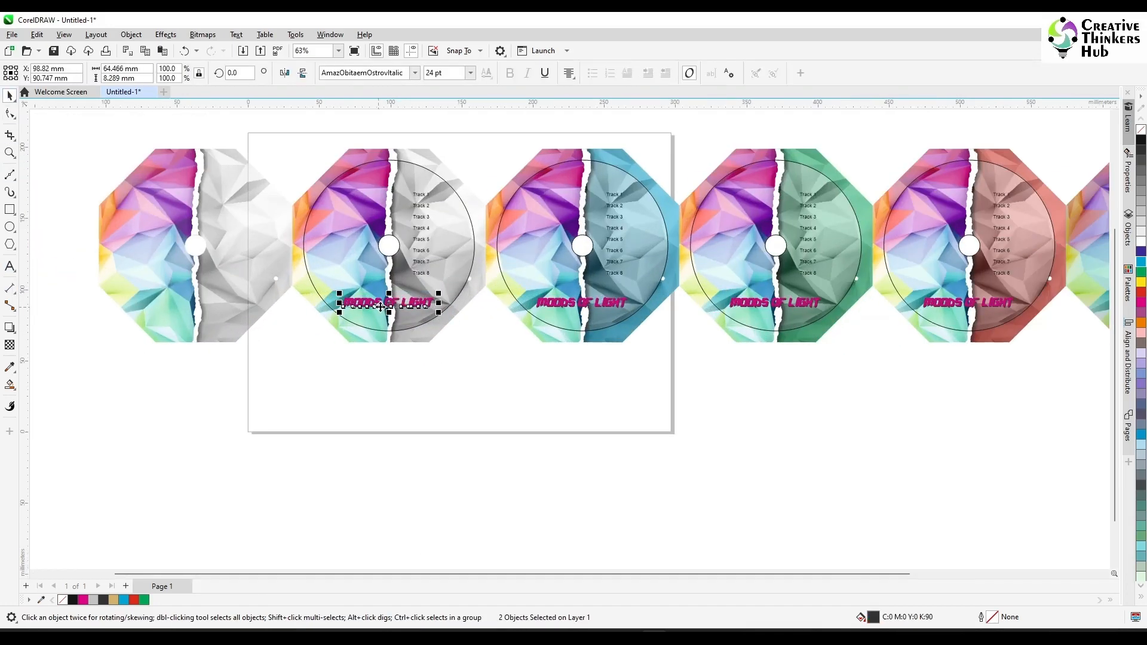
left_click_drag(398, 304, 885, 303)
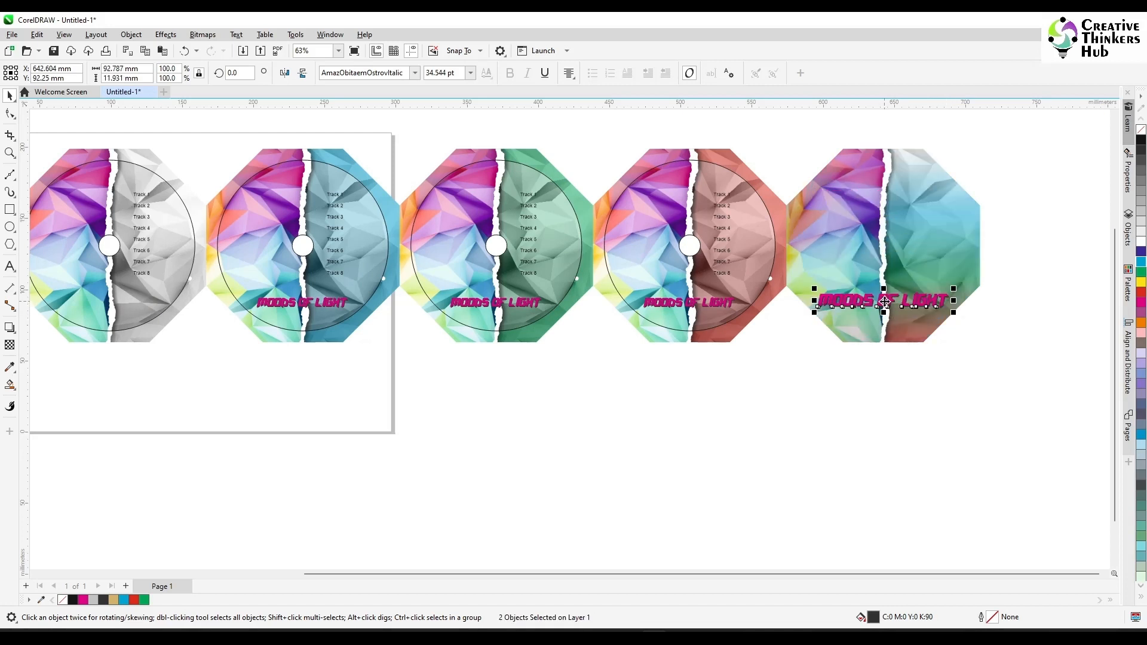
left_click(930, 278)
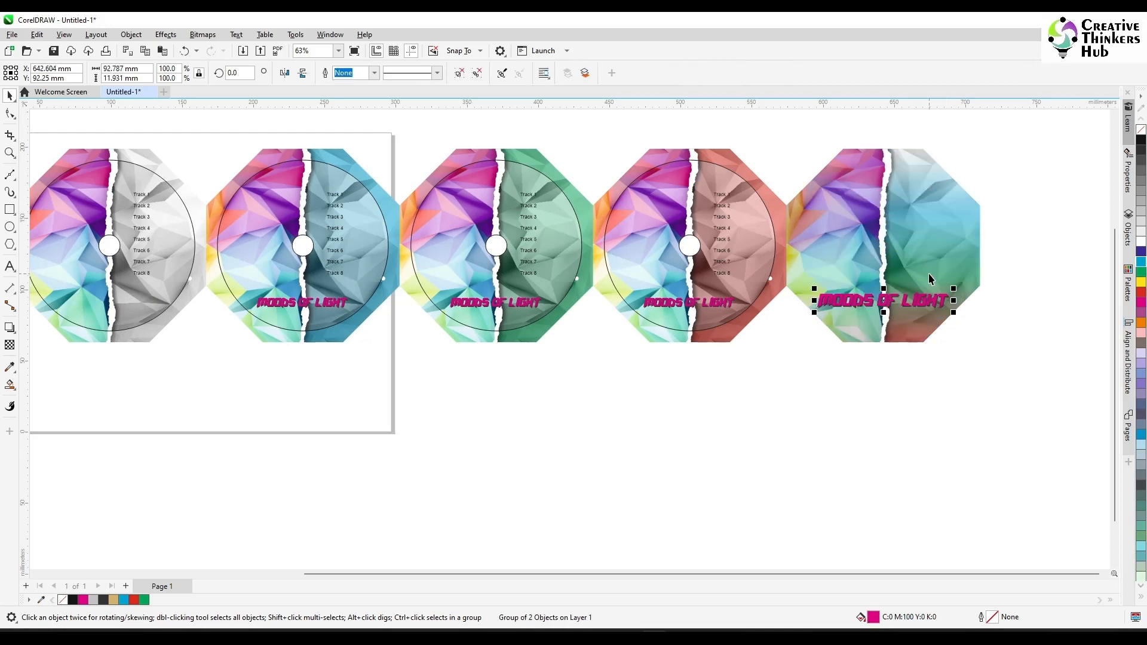
left_click(887, 402)
Copy the two-layer "Moods of Light" title from the blue cover to the matching spot on the grey cover
left_click_drag(787, 574, 732, 590)
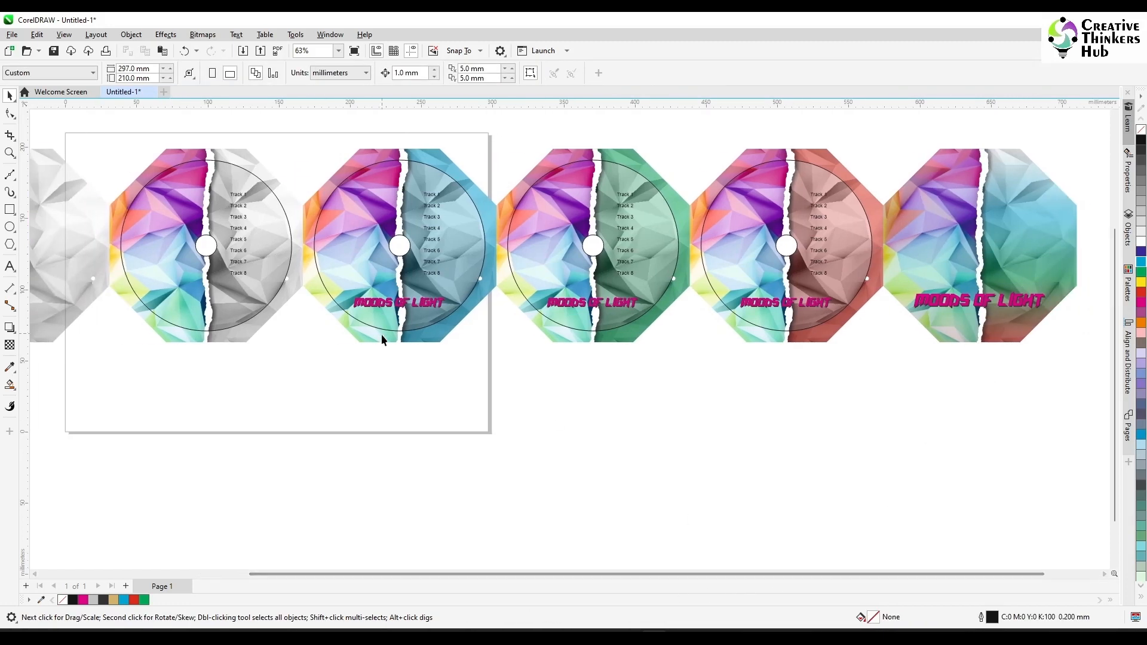
left_click(395, 303)
left_click_drag(396, 303, 207, 307)
left_click(150, 275)
key("Escape")
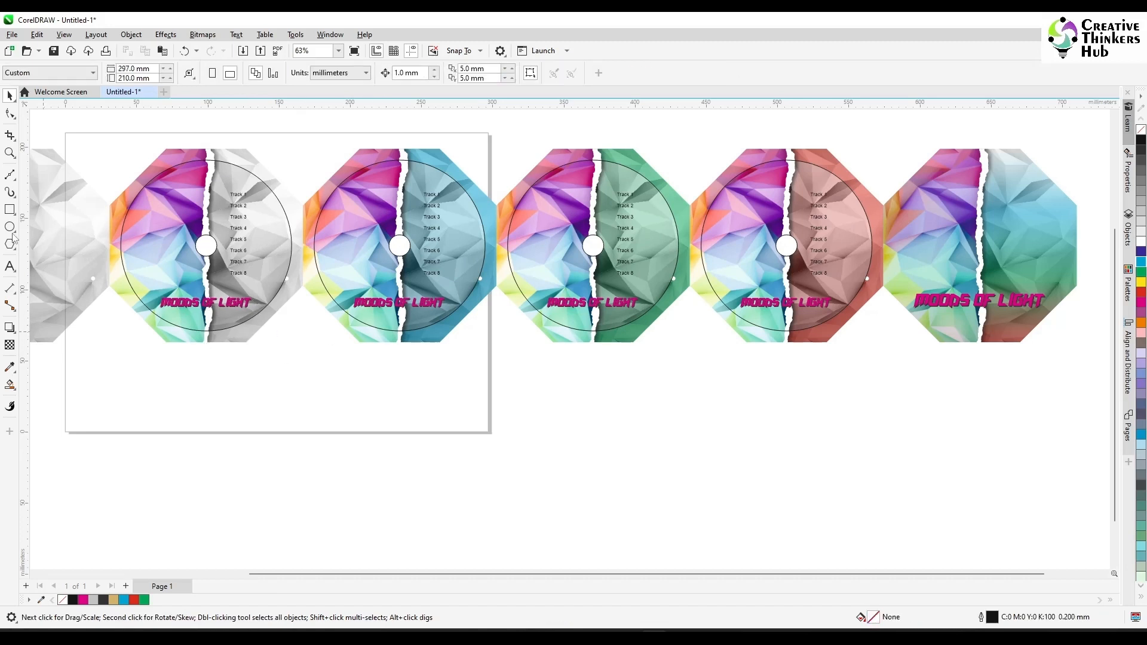
Replace both layers of the grey cover's title with the text "Serene"
scroll(210, 299, "up", 3)
left_click_drag(379, 574, 311, 591)
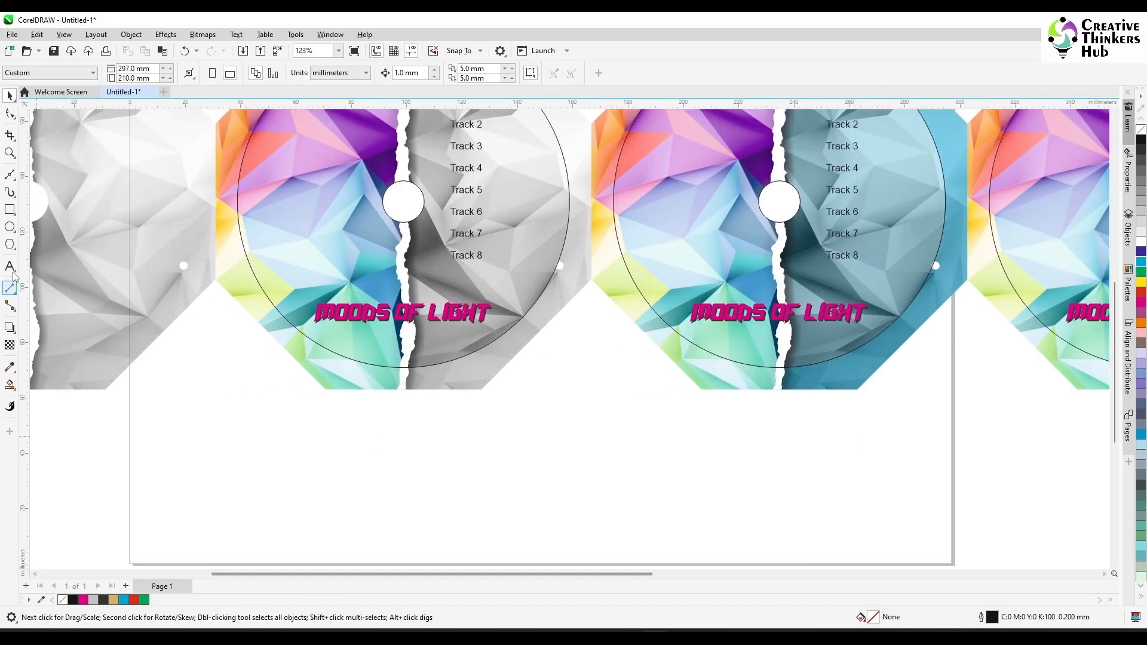
left_click(9, 266)
left_click(418, 326)
key("ctrl+a")
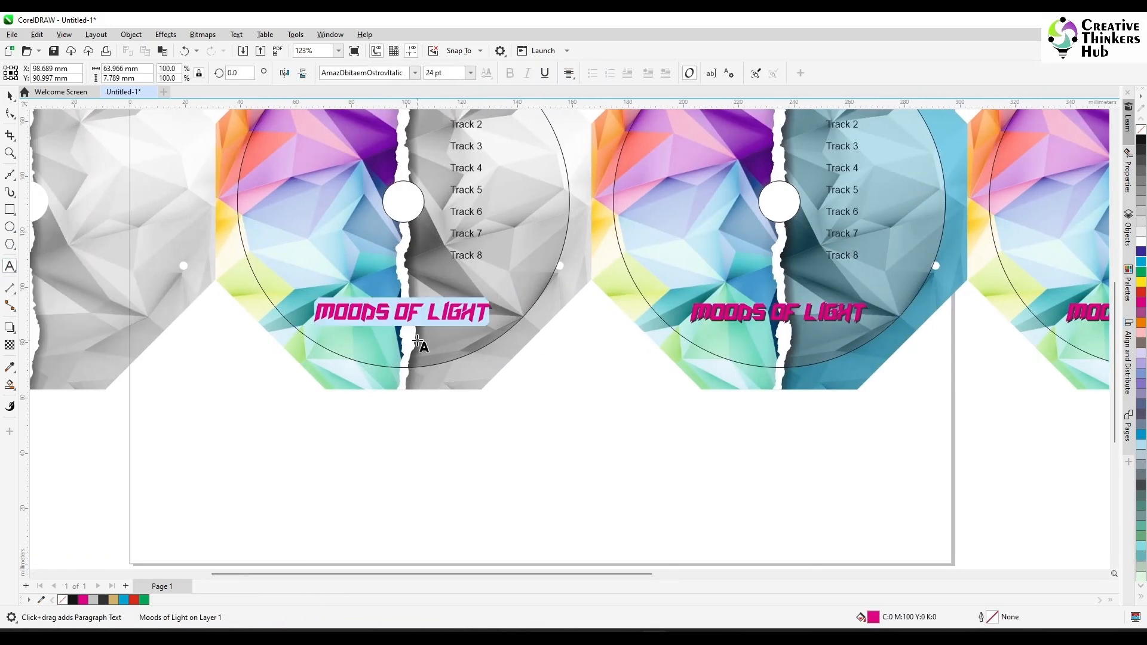
type("Shine")
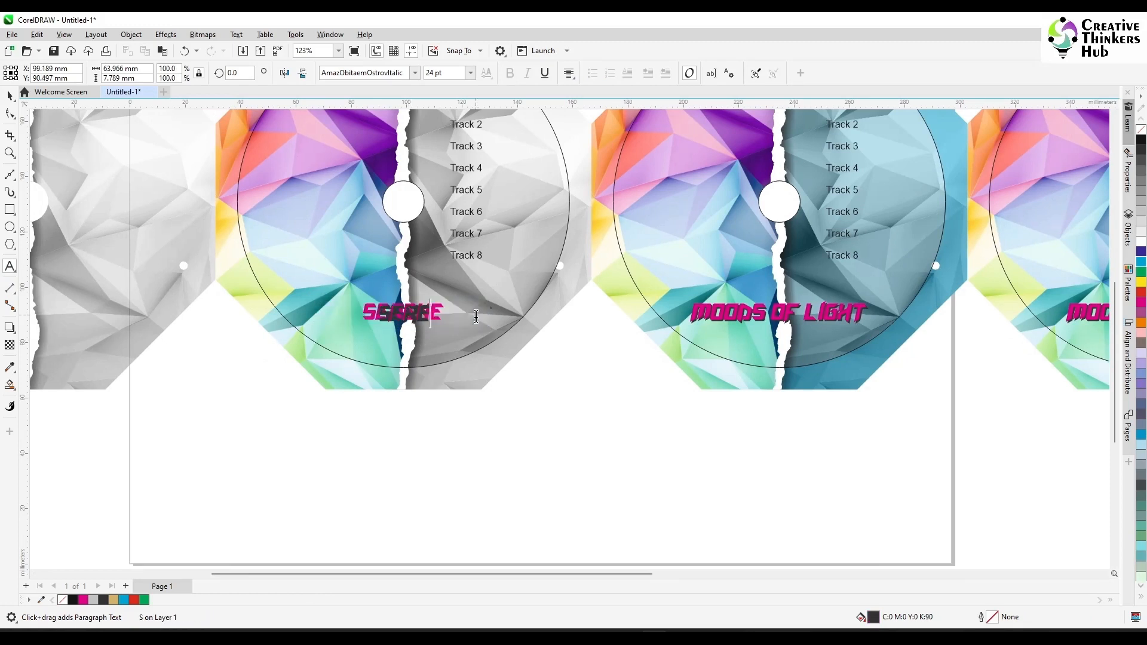
key("ctrl+space")
key("Escape")
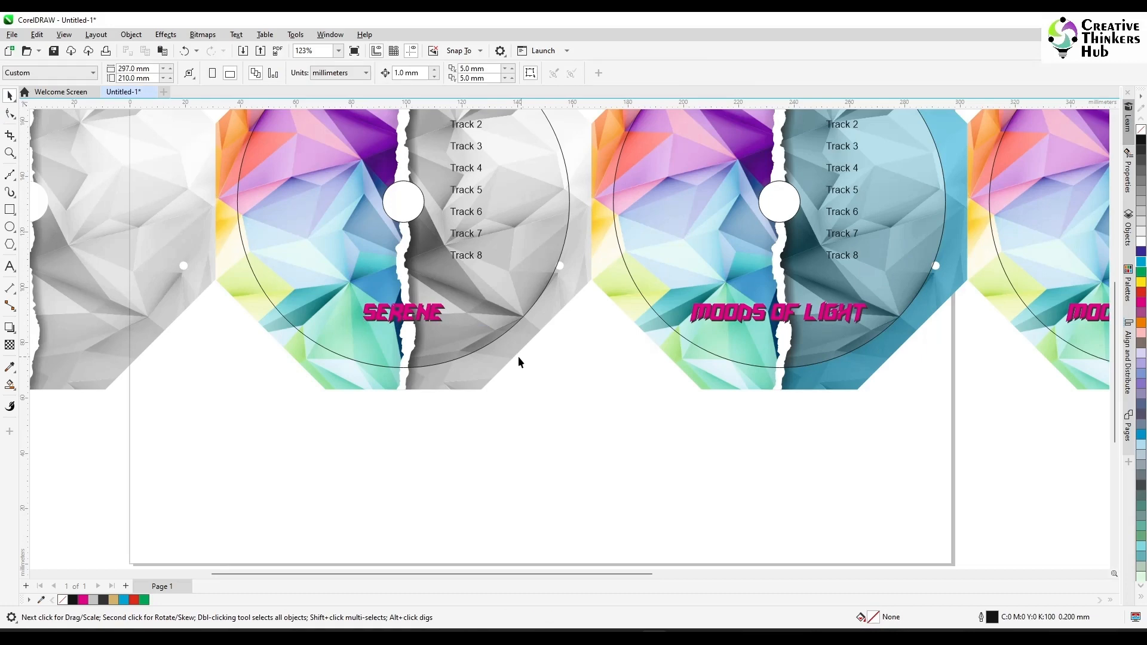
Replace the magenta and dark layers of the blue cover's title with the text "cool"
scroll(657, 412, "right", 4)
left_click(9, 267)
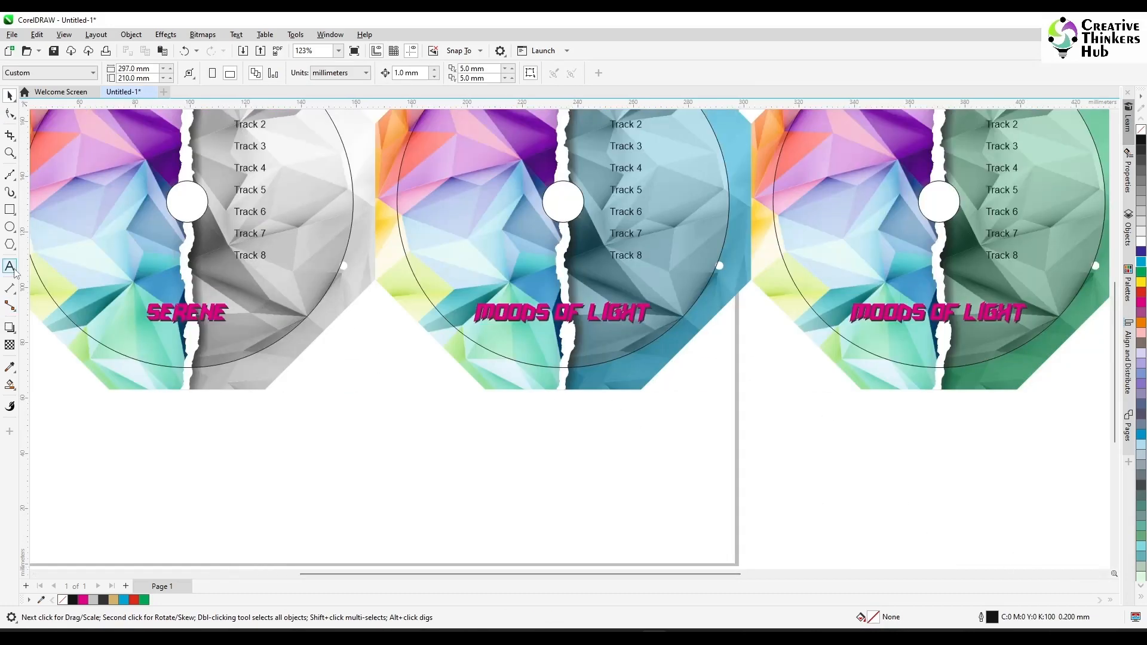
left_click(541, 313)
key("ctrl+a")
type("cool")
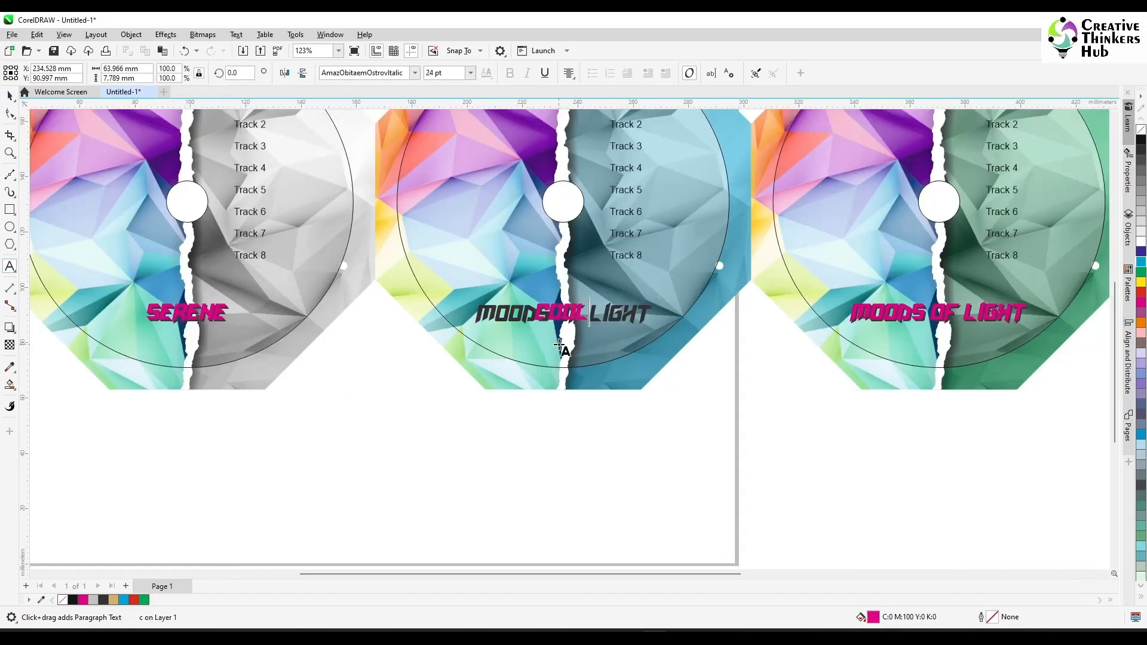
left_click(506, 317)
key("ctrl+a")
type("cool")
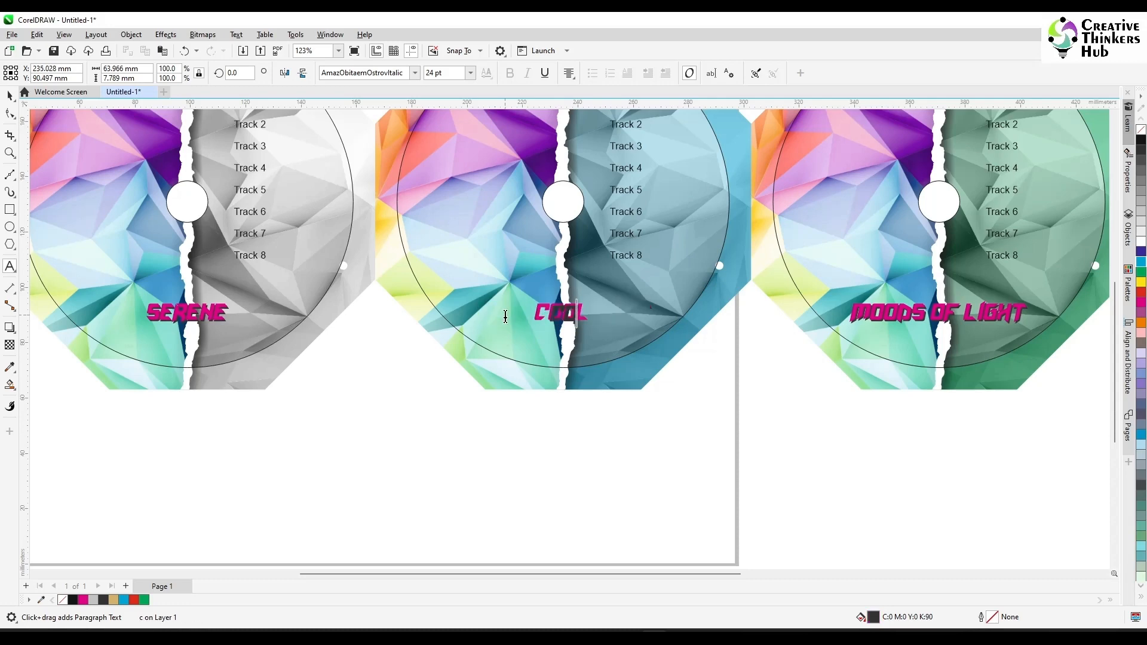
left_click(9, 95)
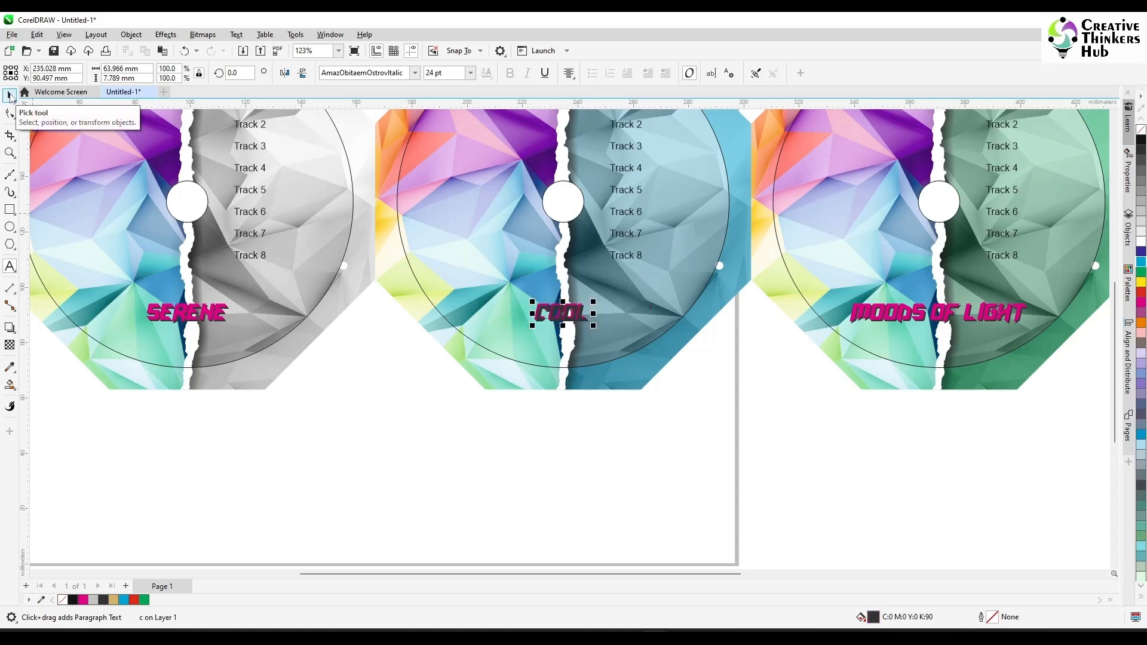
Change the magenta layer of the red cover's title to "love"
left_click(1104, 575)
left_click(1104, 574)
left_click(1104, 574)
left_click(1105, 574)
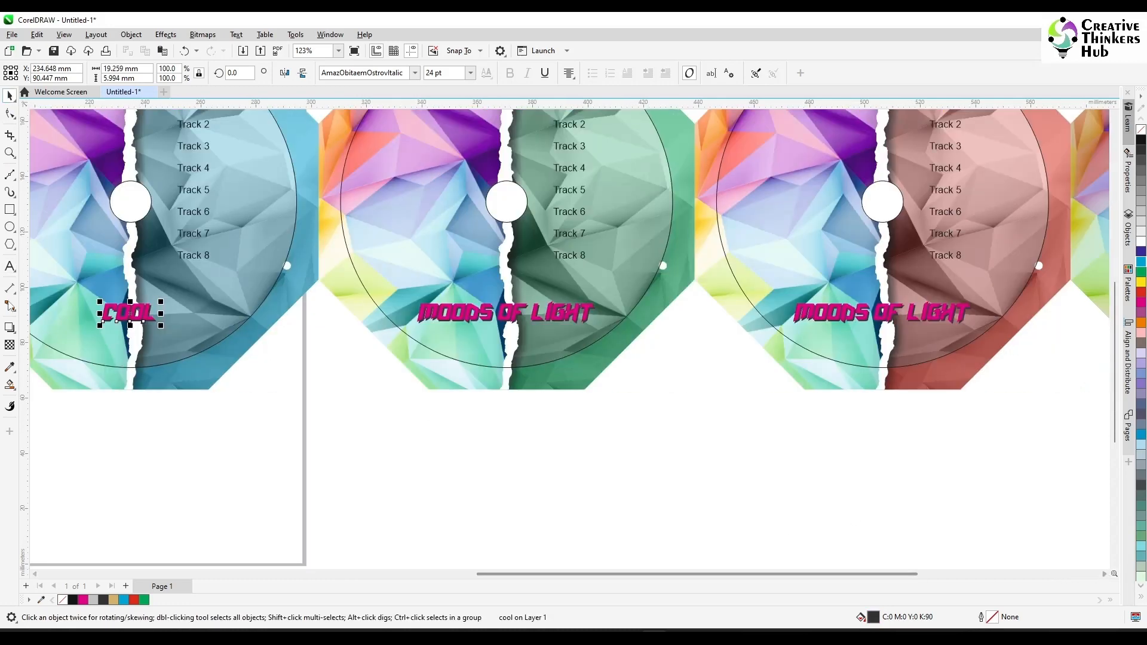
key("F8")
left_click(862, 318)
key("ctrl+a")
type("l")
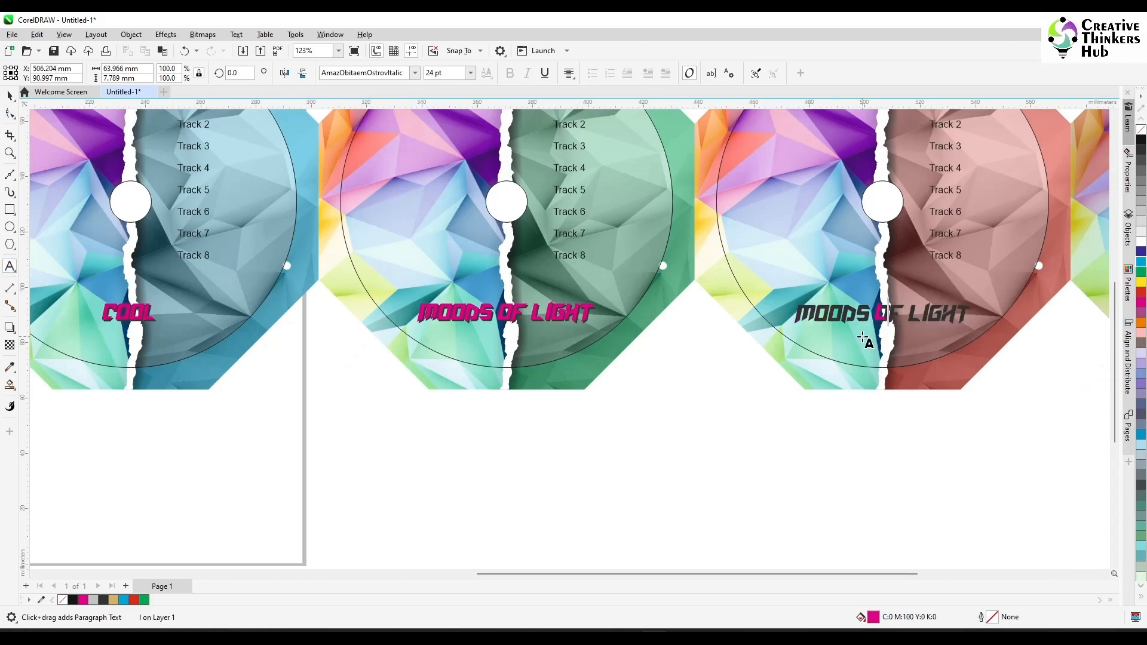
type("ove")
Replace the dark and magenta layers of the red cover's title with the text "Romance"
left_click(929, 315)
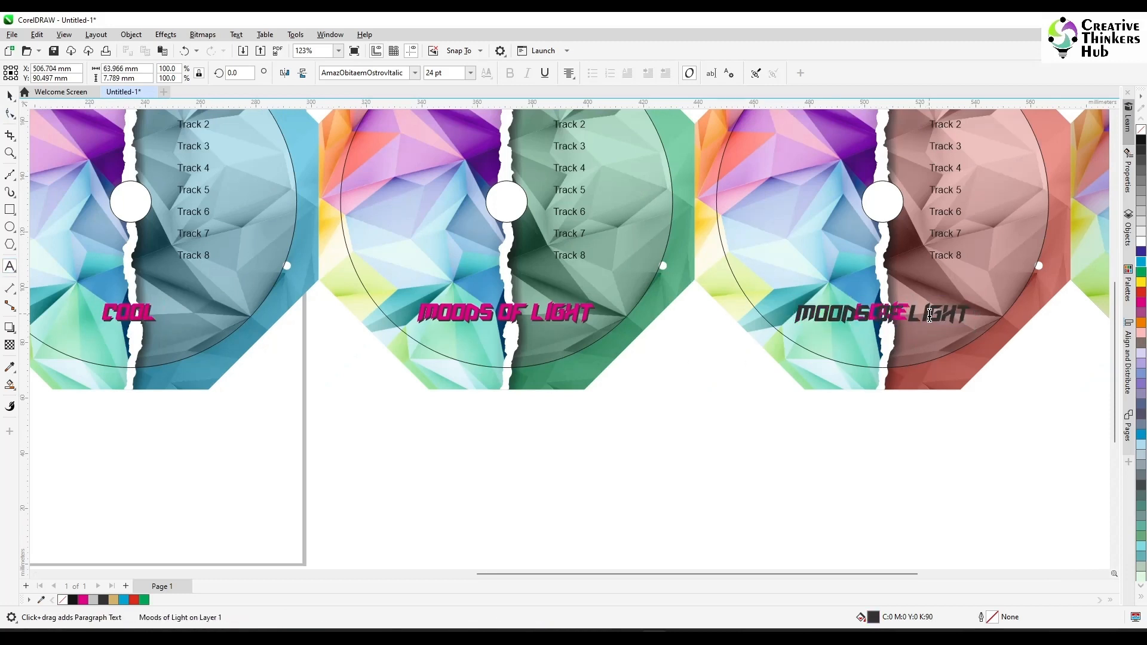
key("ctrl+a")
type("romance")
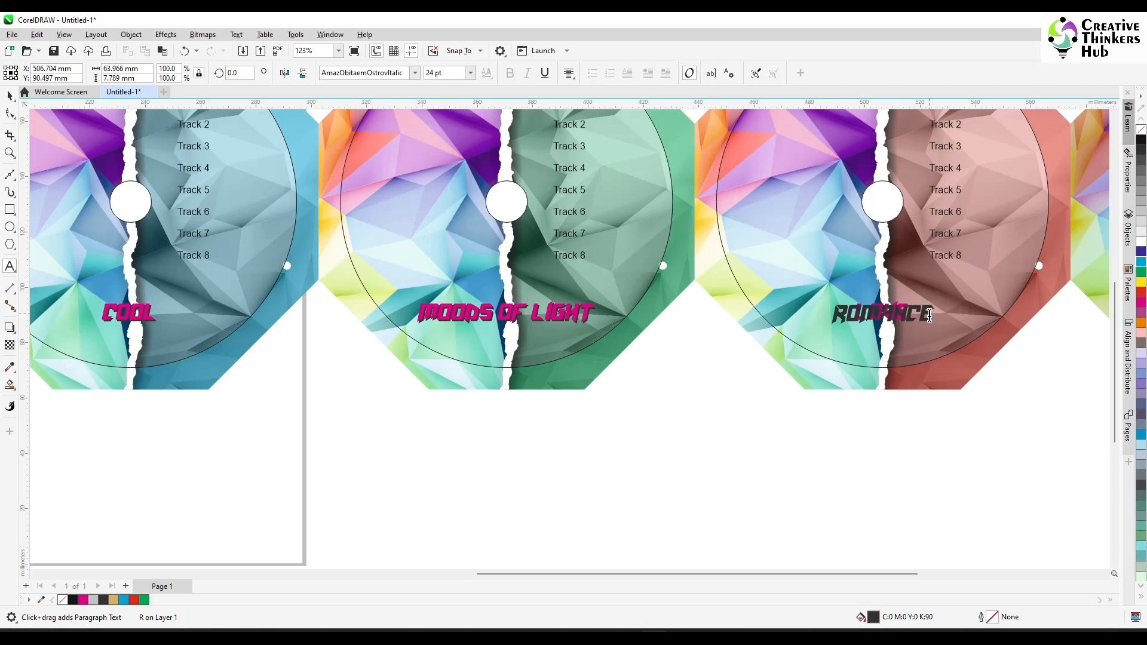
left_click(10, 96)
left_click(621, 287)
left_click(858, 317)
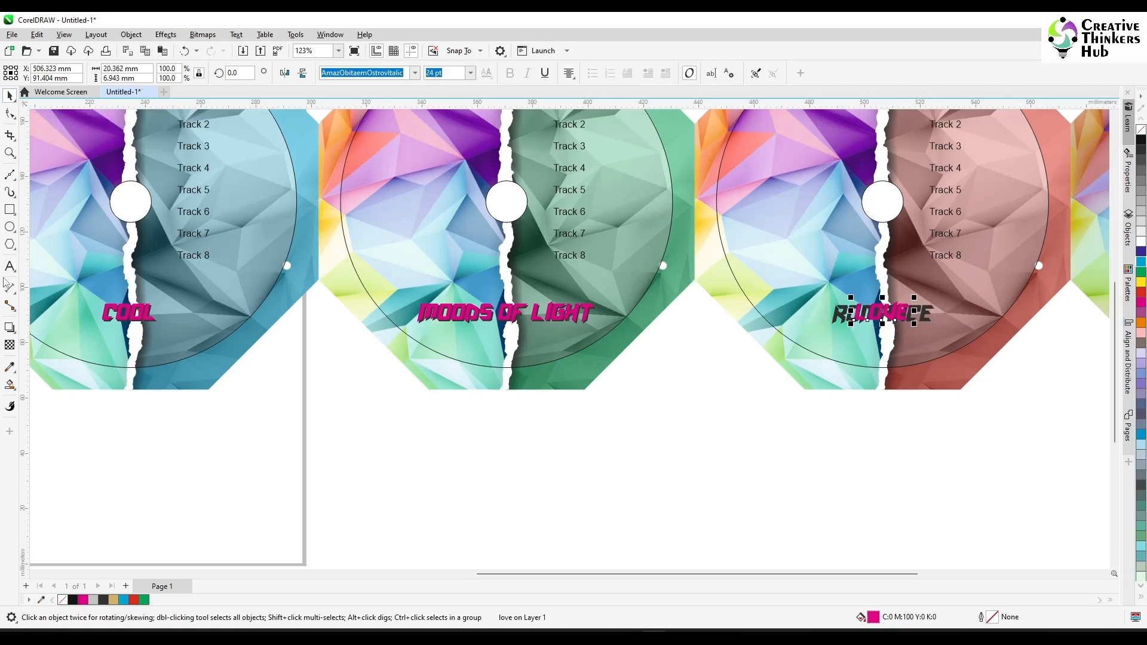
left_click(8, 269)
key("ctrl+a")
type("romance")
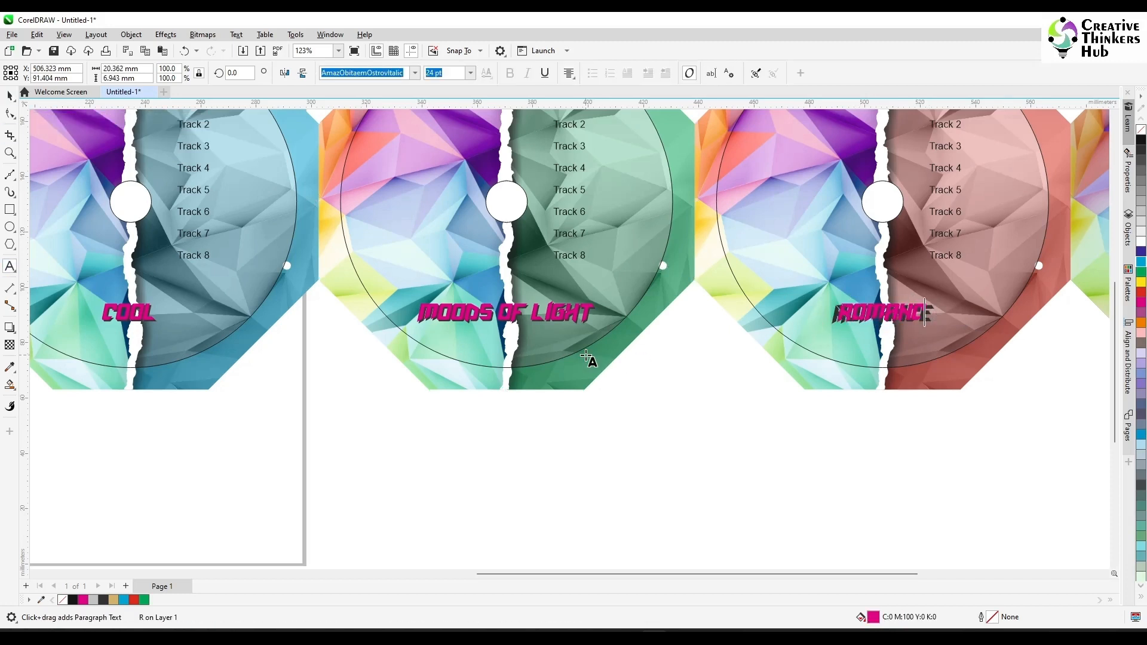
key("ctrl+space")
key("Escape")
Replace both layers of the green cover's title with the text "creativity"
left_click(486, 317)
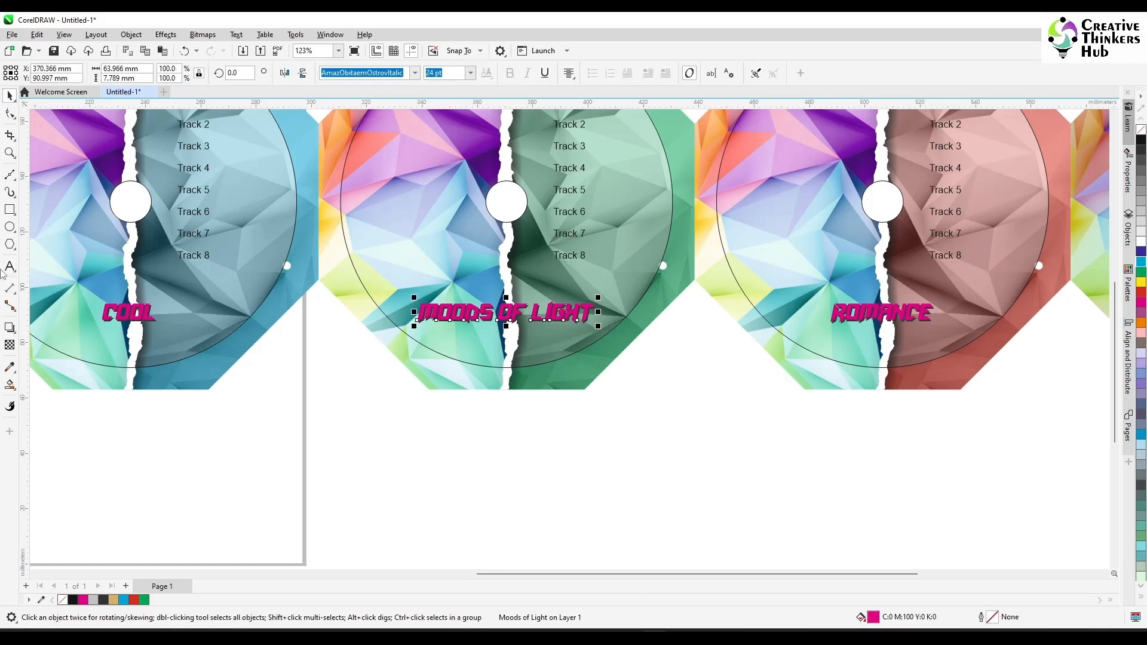
left_click(6, 269)
key("ctrl+a")
type("creativity")
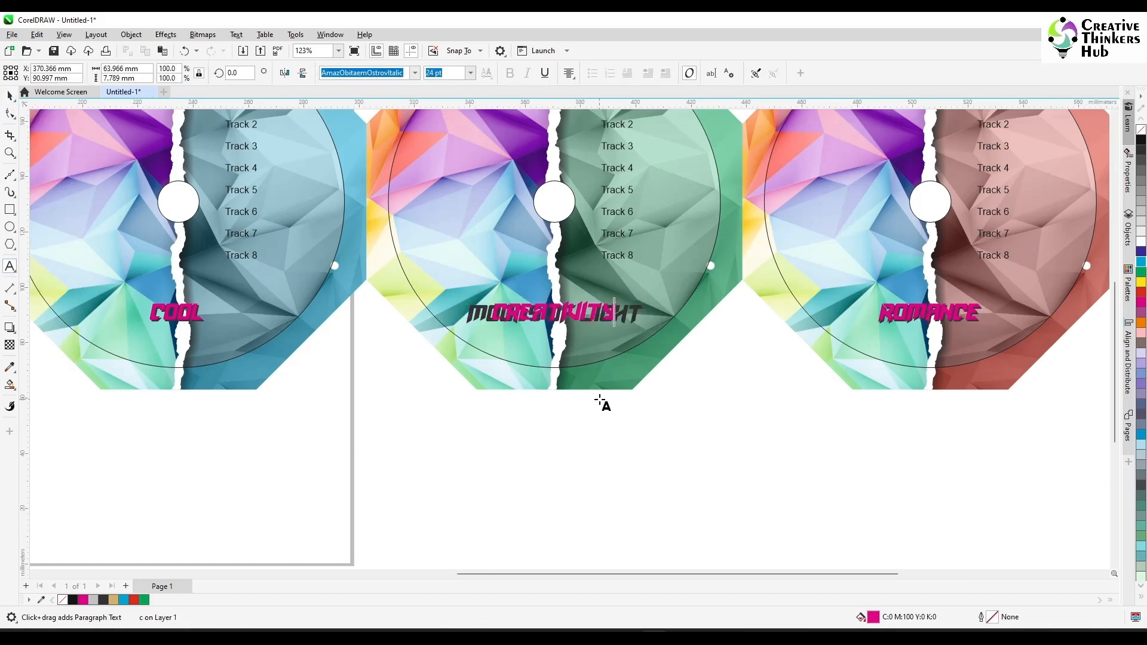
left_click(479, 319)
key("ctrl+a")
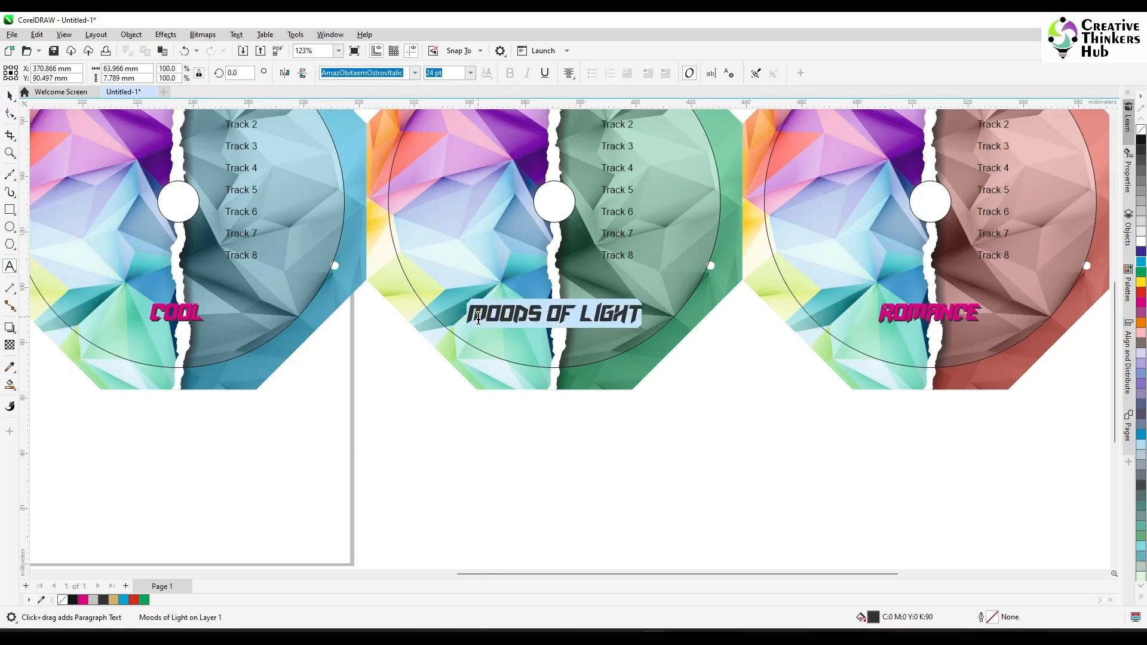
type("creativity")
left_click(10, 96)
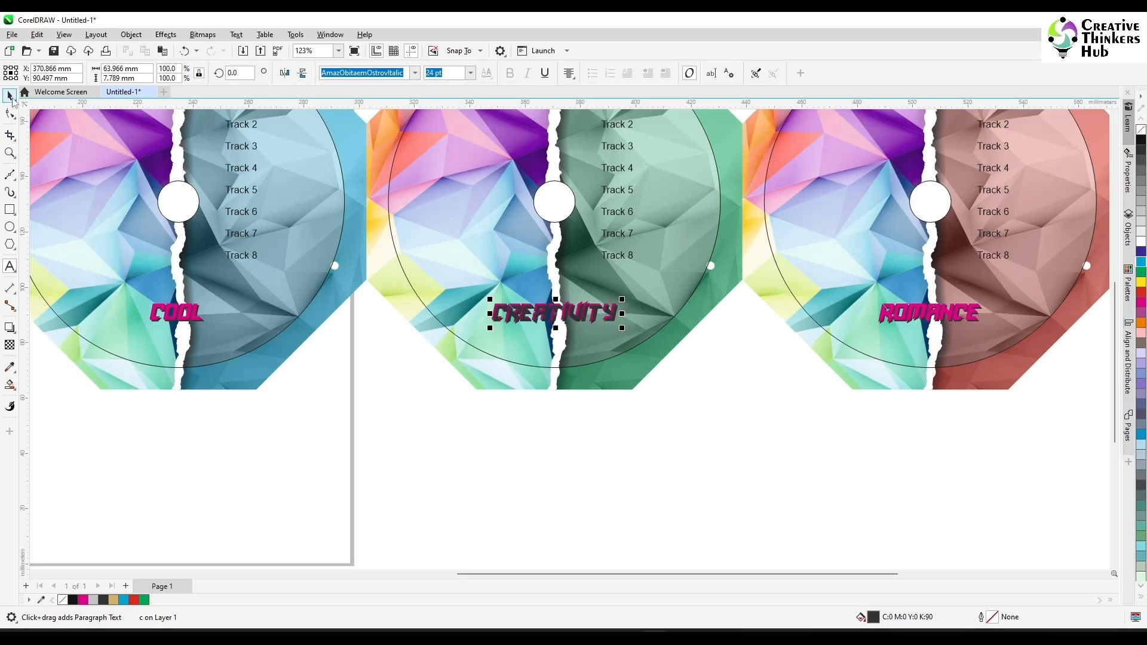
left_click(442, 532)
Replace the magenta layer of the blue cover's title with the text "relax"
left_click_drag(591, 575, 427, 575)
left_click(10, 270)
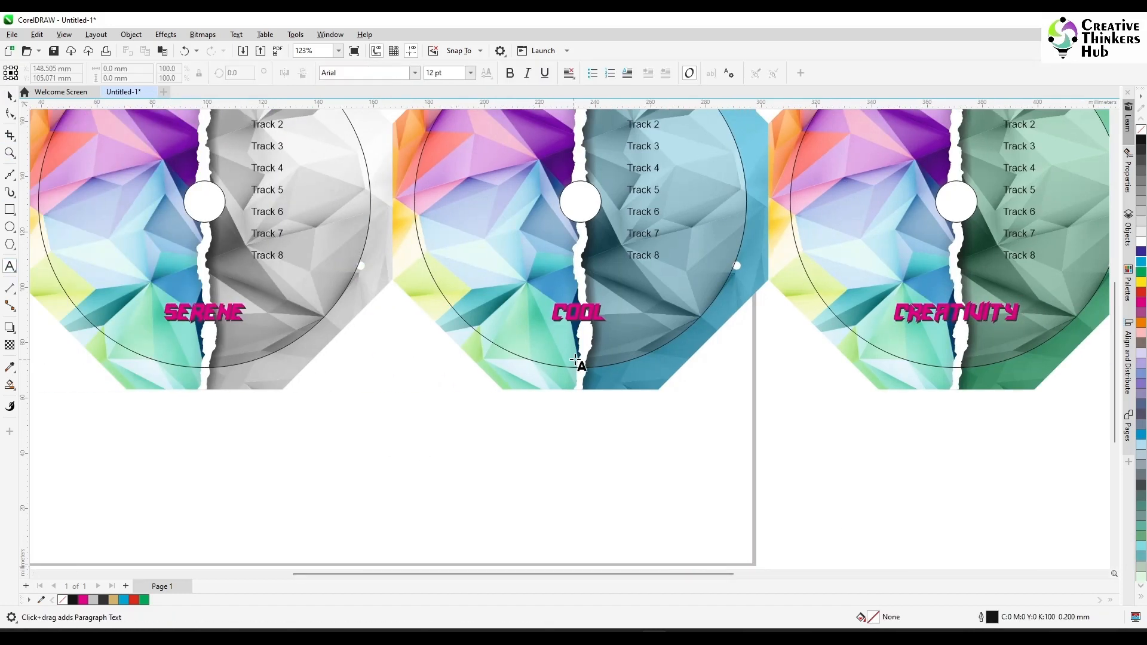
left_click(579, 313)
key("ctrl+a")
type("relax")
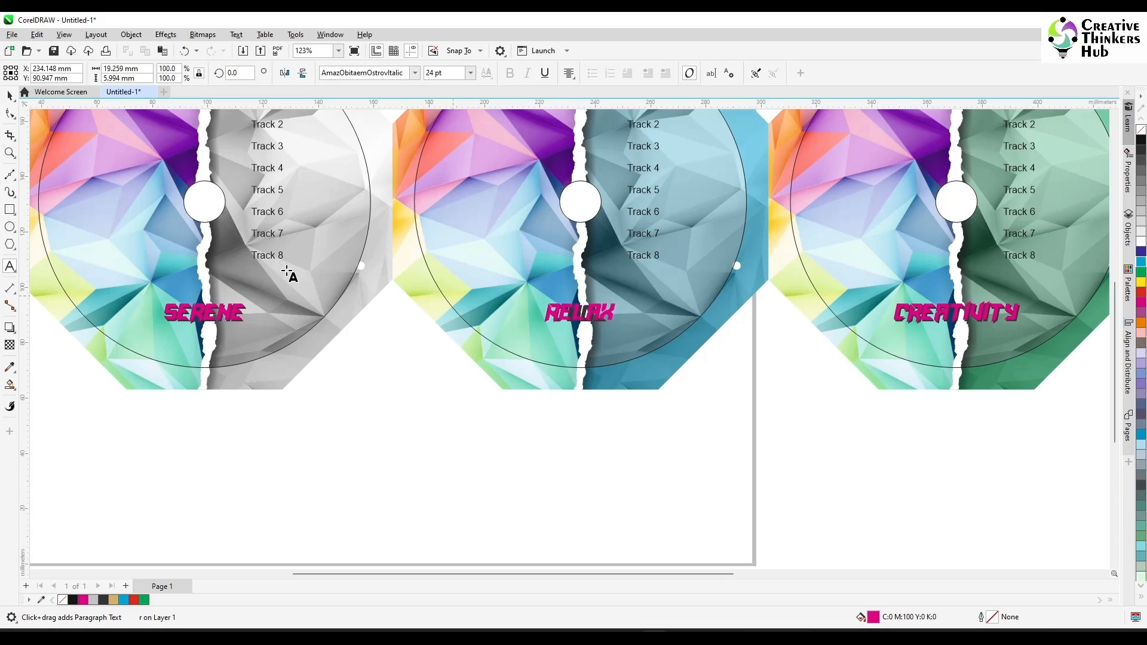
key("space")
Replace the dark shadow layer of the blue cover's title with "relax" and clear the selection
left_click(584, 310)
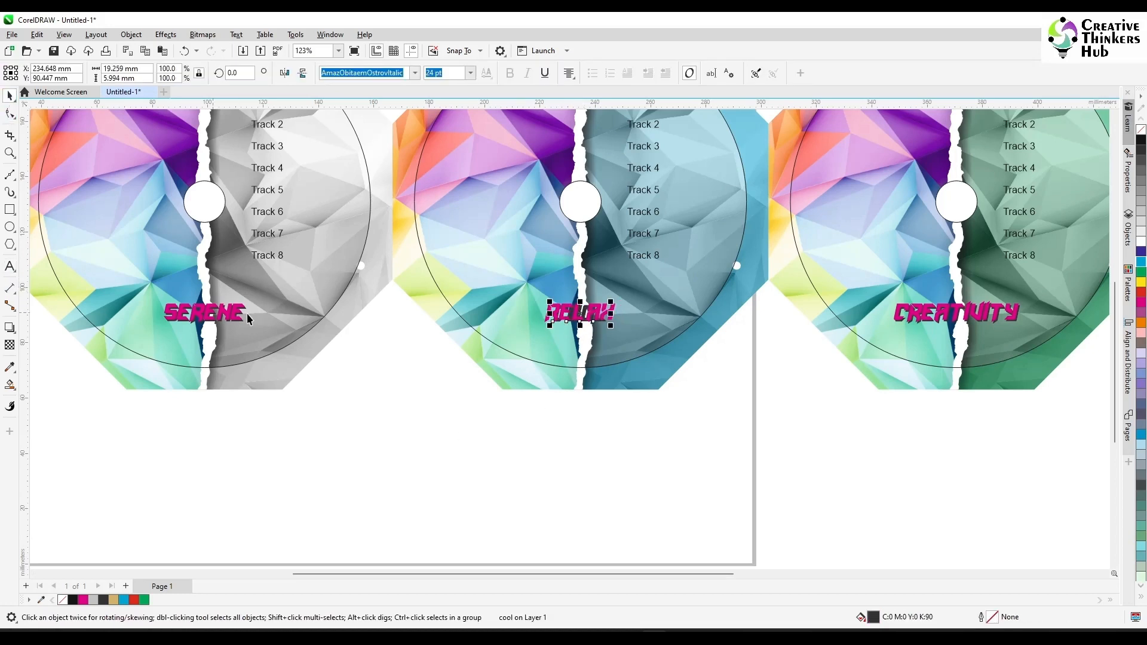
left_click_drag(545, 428, 611, 293)
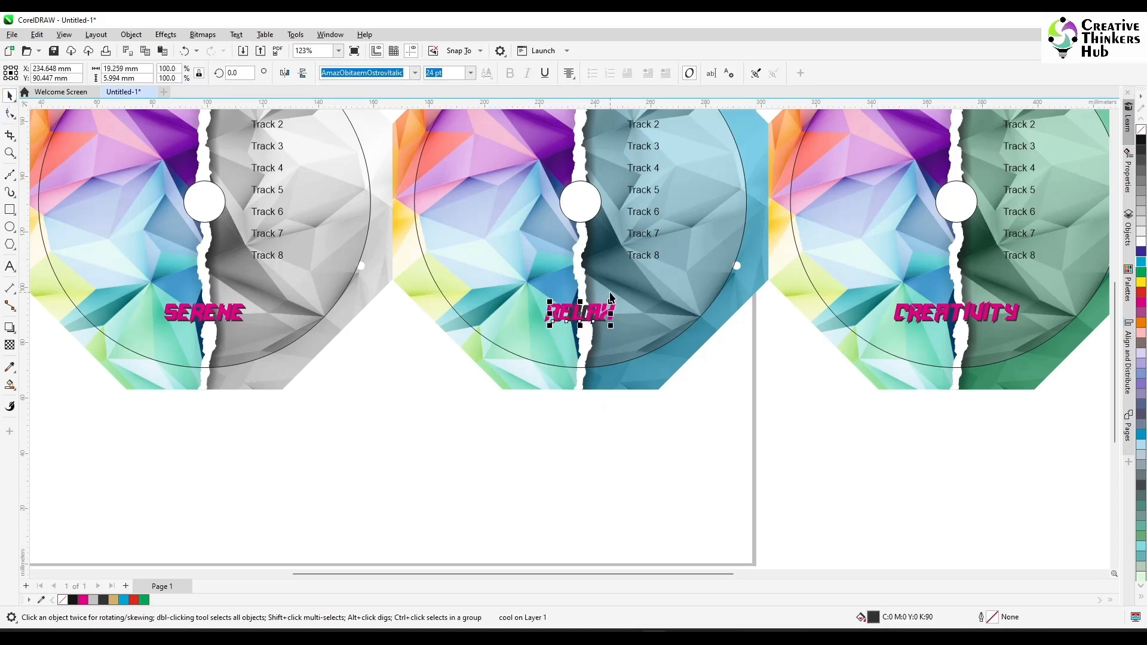
left_click(10, 268)
key("ctrl+a")
type("relax")
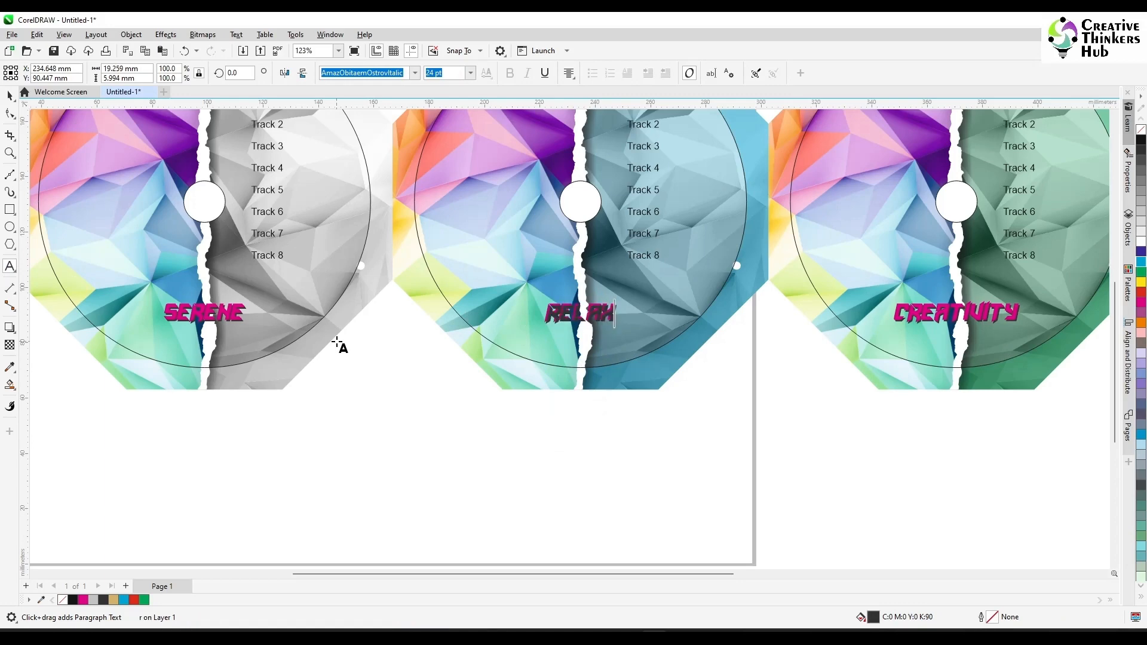
key("ctrl+space")
left_click(440, 418)
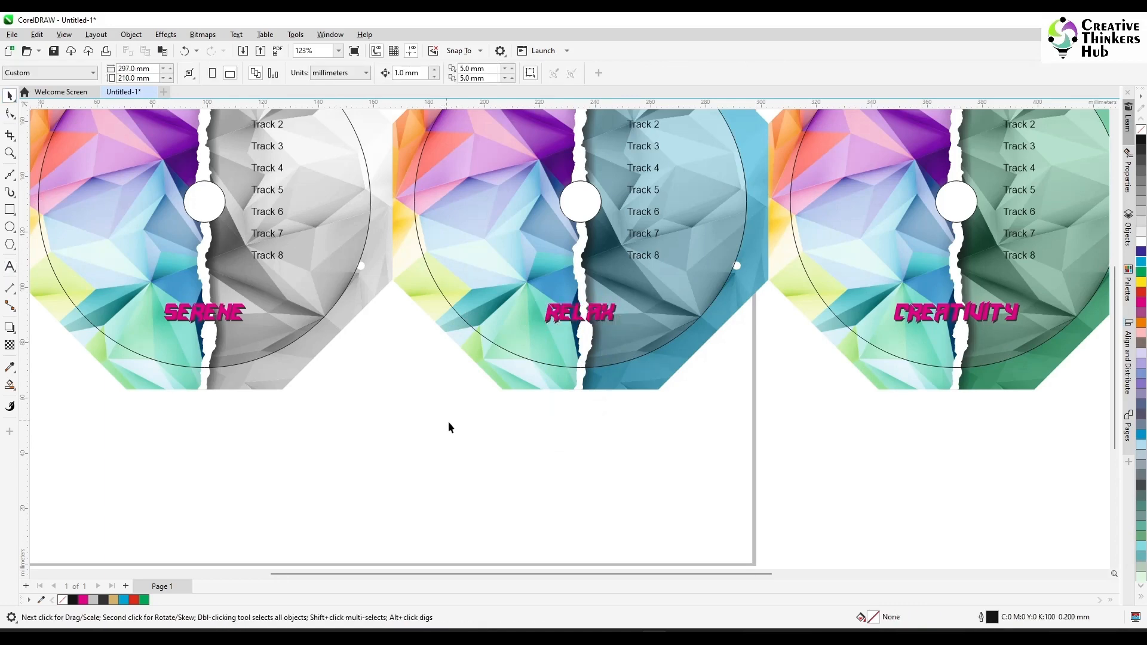
Group the magenta and dark layers of each mood title on the four disc covers
key("F4")
left_click_drag(416, 440, 455, 376)
left_click_drag(515, 466, 586, 381)
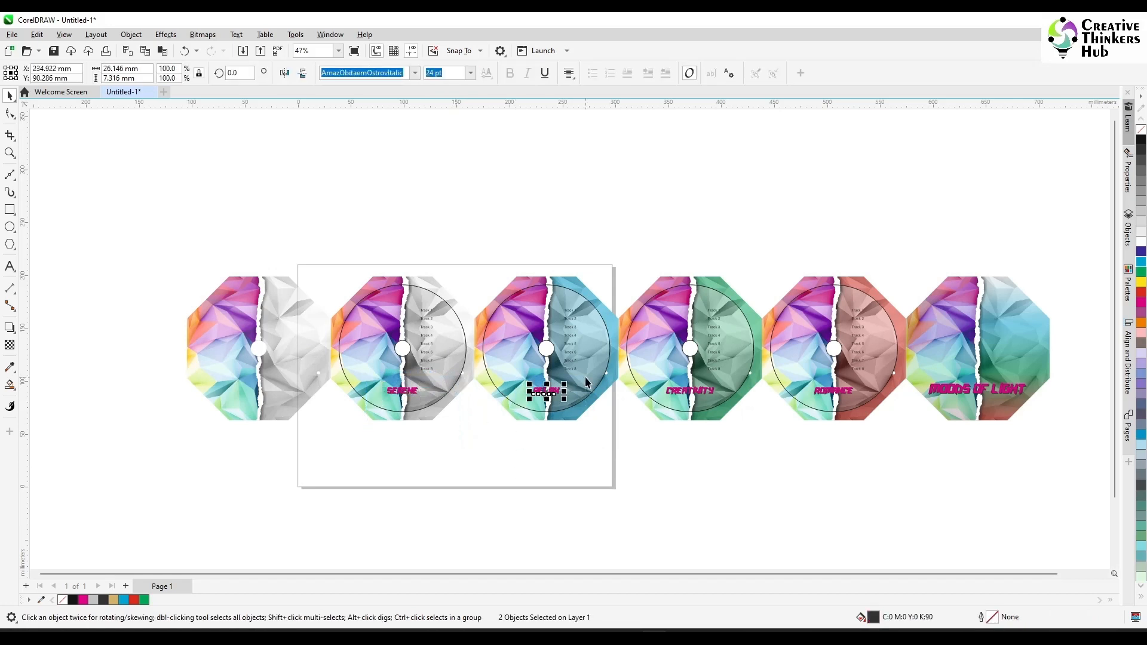
left_click_drag(621, 461, 741, 385)
left_click_drag(775, 458, 874, 387)
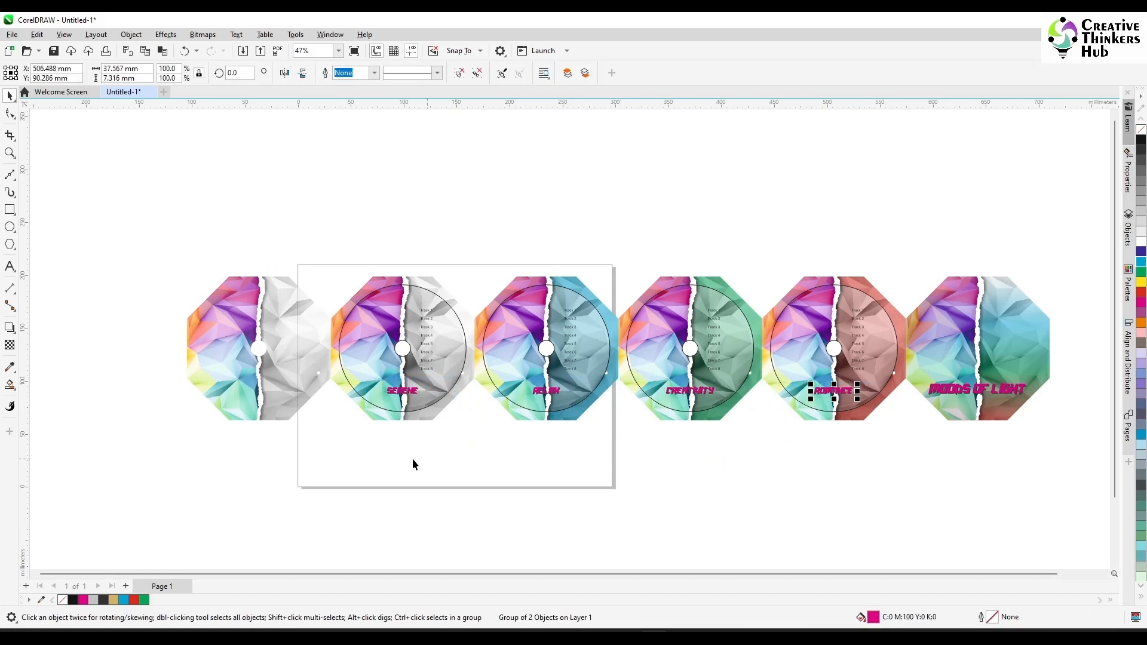
Copy the Serene, Relax, Creativity and Romance titles onto the "Moods of Light" cover
left_click_drag(344, 457, 951, 311)
left_click_drag(472, 436, 586, 385)
left_click_drag(547, 392, 1003, 310)
left_click_drag(622, 456, 944, 345)
left_click_drag(768, 451, 1013, 350)
Rotate the "Moods of Light" title to 90 degrees and place it on the colourful half of its cover
left_click(1103, 575)
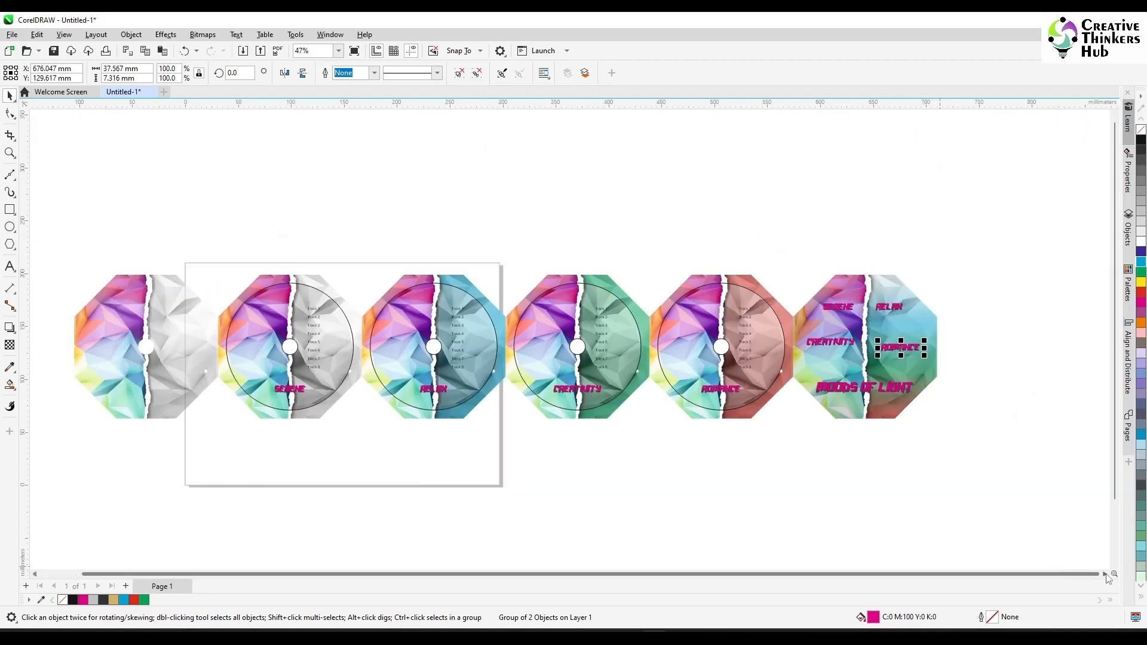
left_click(1102, 575)
left_click(1103, 575)
scroll(672, 411, "up", 2)
left_click(607, 363)
left_click(597, 364)
left_click_drag(597, 364, 560, 116)
type("90")
key("Return")
Replace the word "Light" with "music" in the magenta layer of the vertical title
left_click(10, 267)
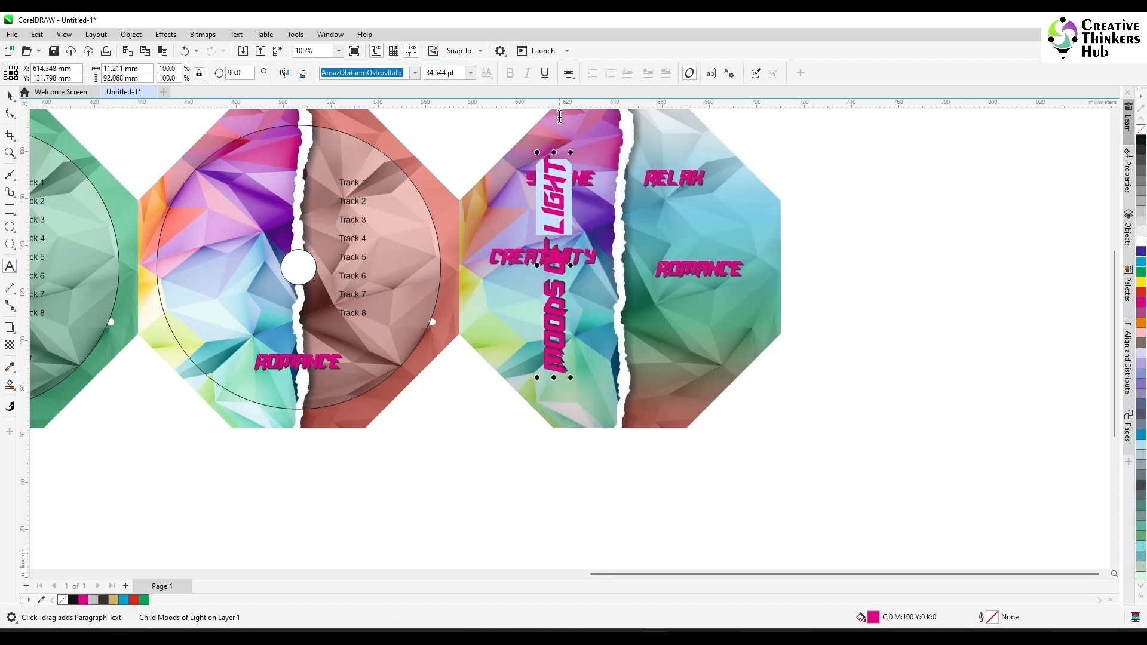
type("music")
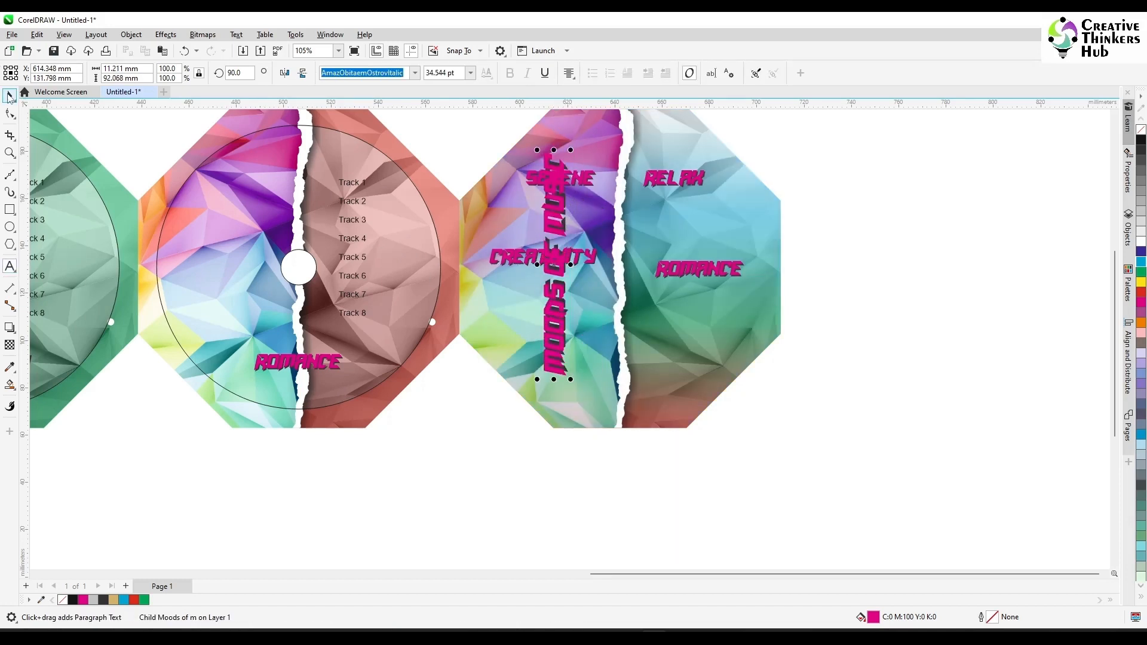
left_click(9, 96)
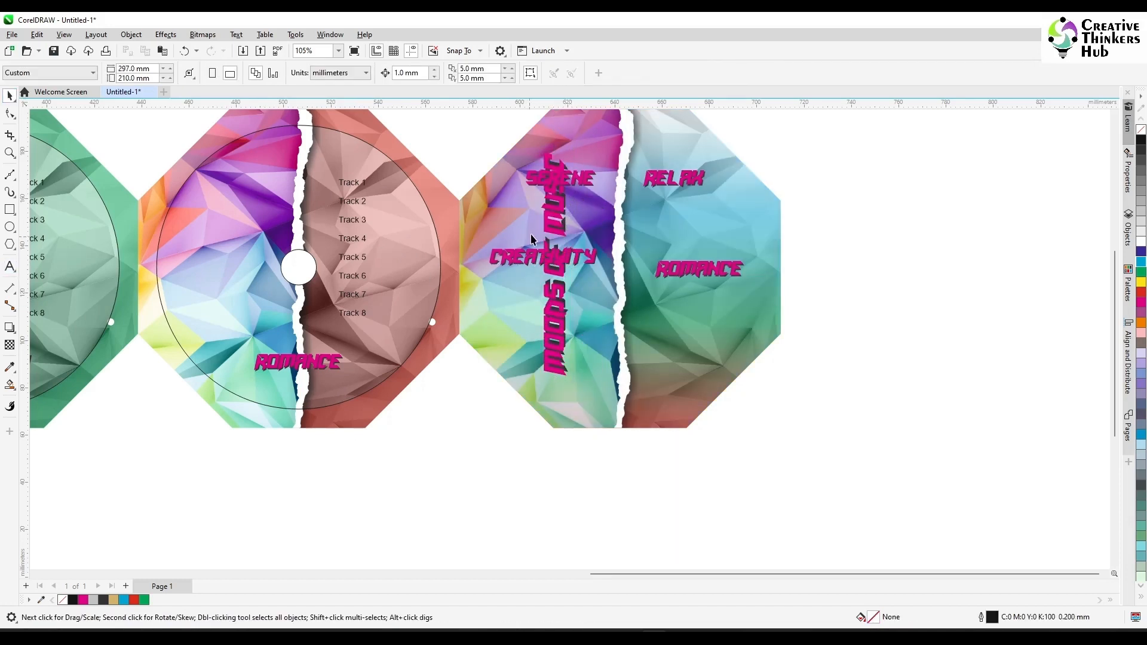
Arrange the titles Serene, Relax, Creativity and Romance from top to bottom on the gradient half of the cover
left_click(568, 179)
left_click_drag(569, 180, 671, 196)
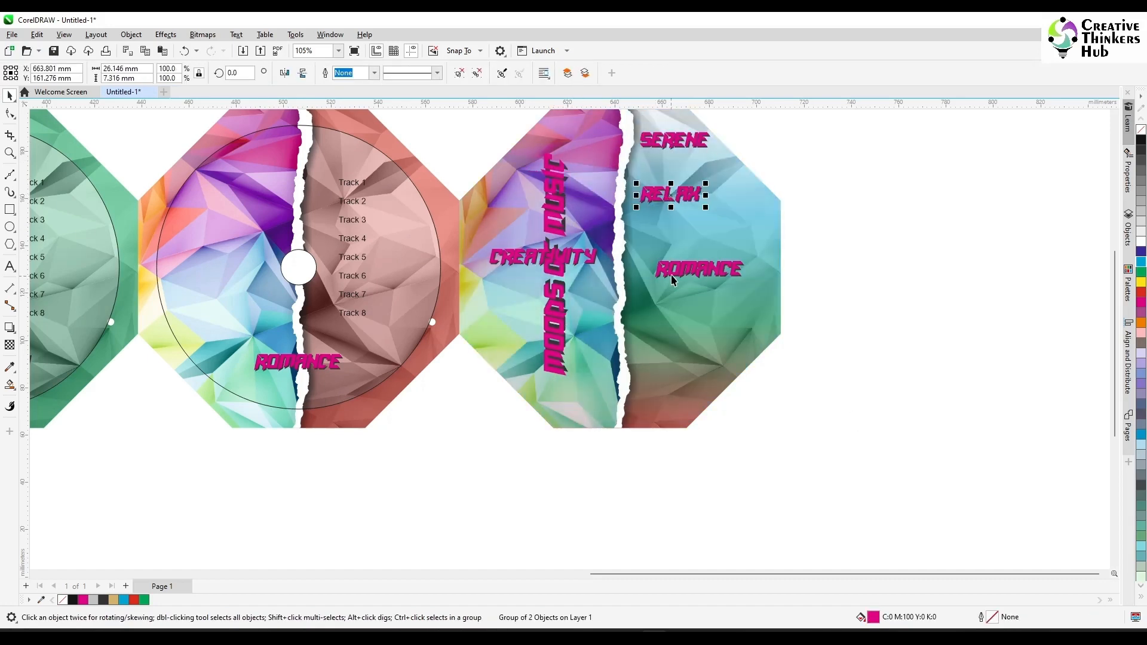
left_click_drag(673, 279, 690, 381)
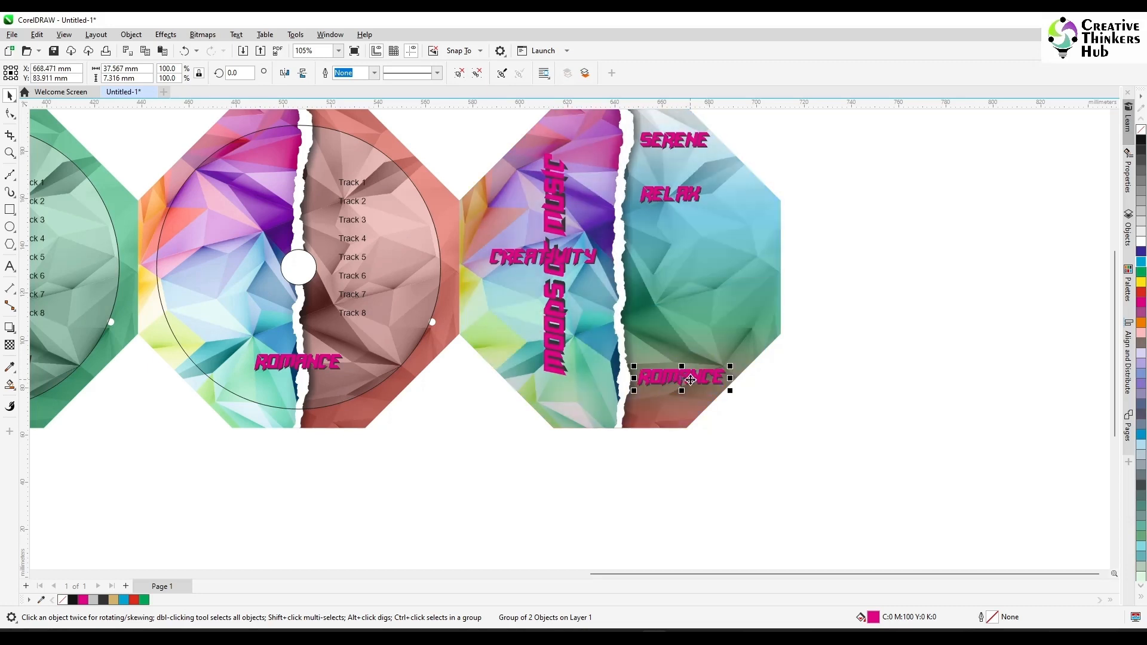
left_click_drag(529, 260, 674, 286)
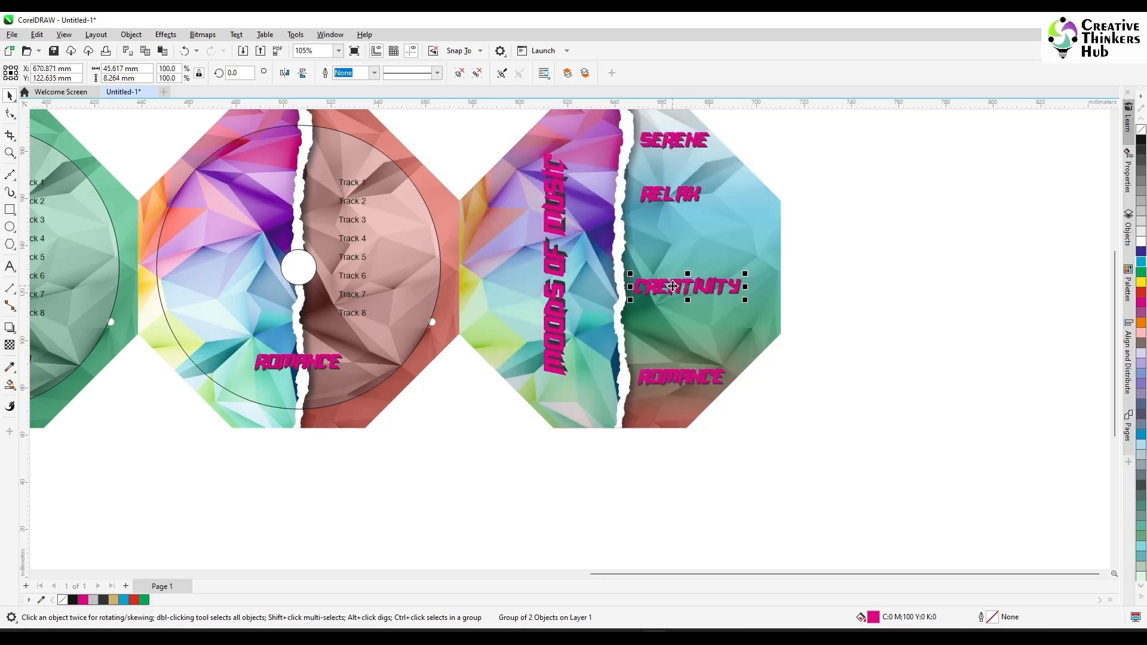
Ungroup the vertical title's layers and replace "Light" with "music" in its dark layer
scroll(930, 212, "down", 1)
left_click(654, 221, "ctrl")
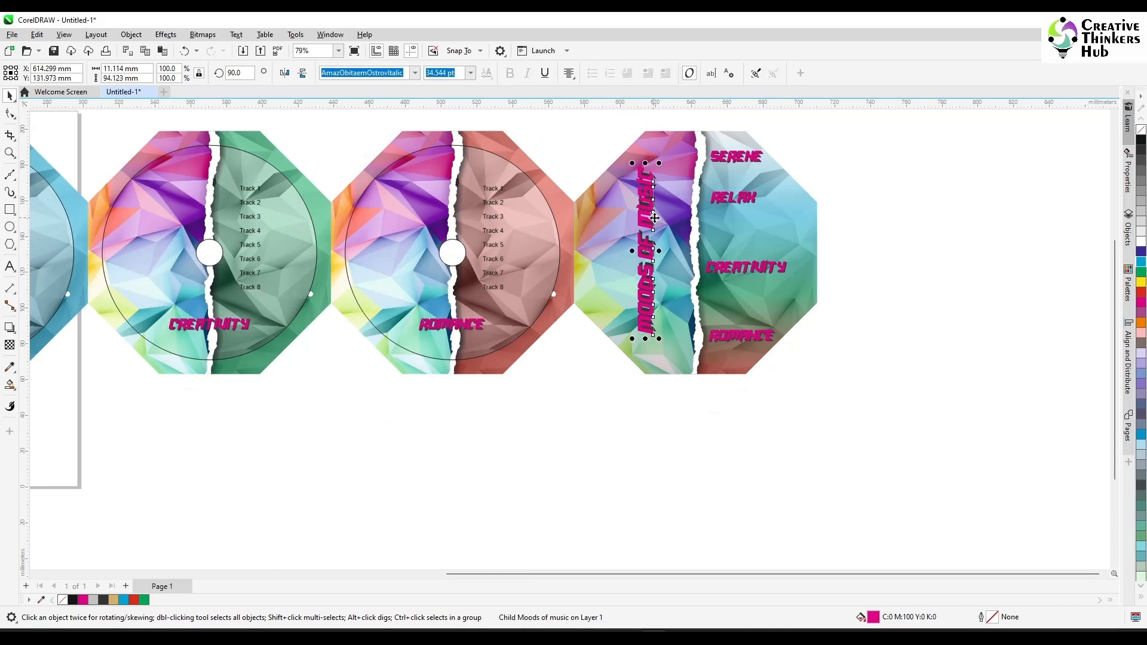
key("ctrl+u")
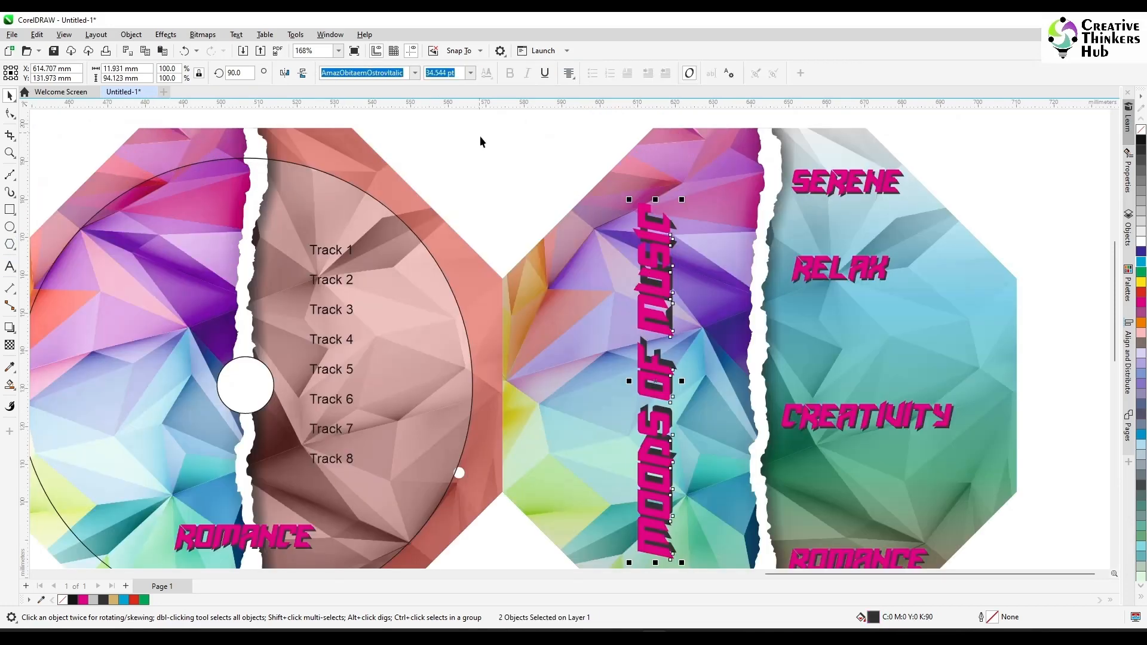
left_click(478, 141)
left_click(676, 227)
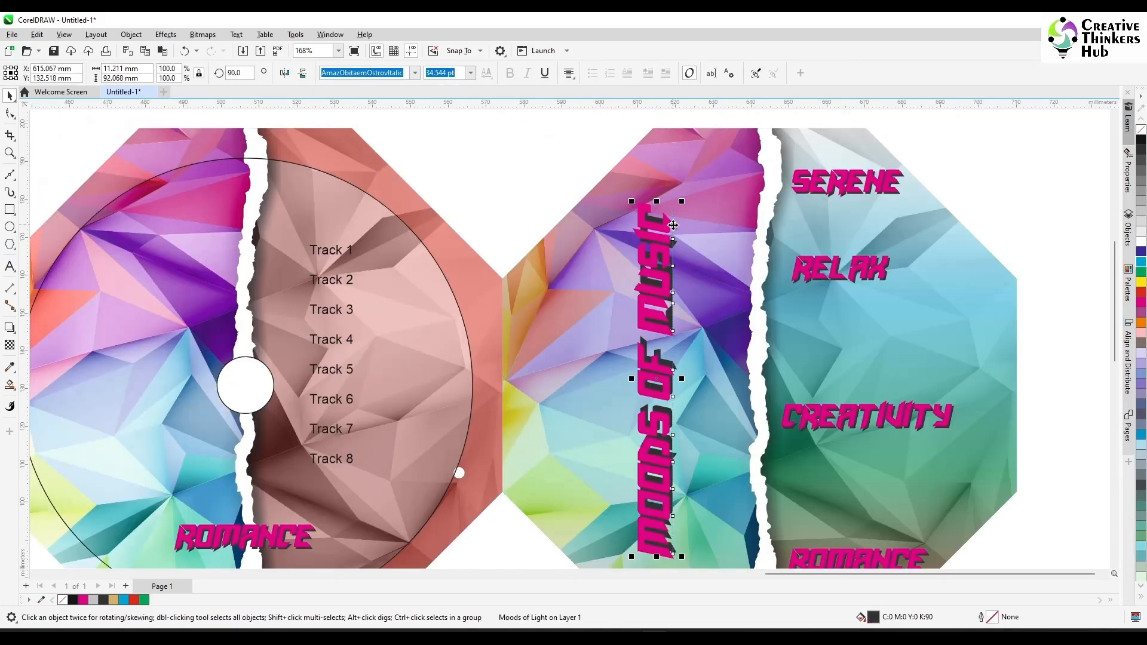
left_click_drag(677, 228, 694, 228)
key("ctrl+z")
left_click(10, 267)
left_click_drag(657, 328, 668, 165)
type("music")
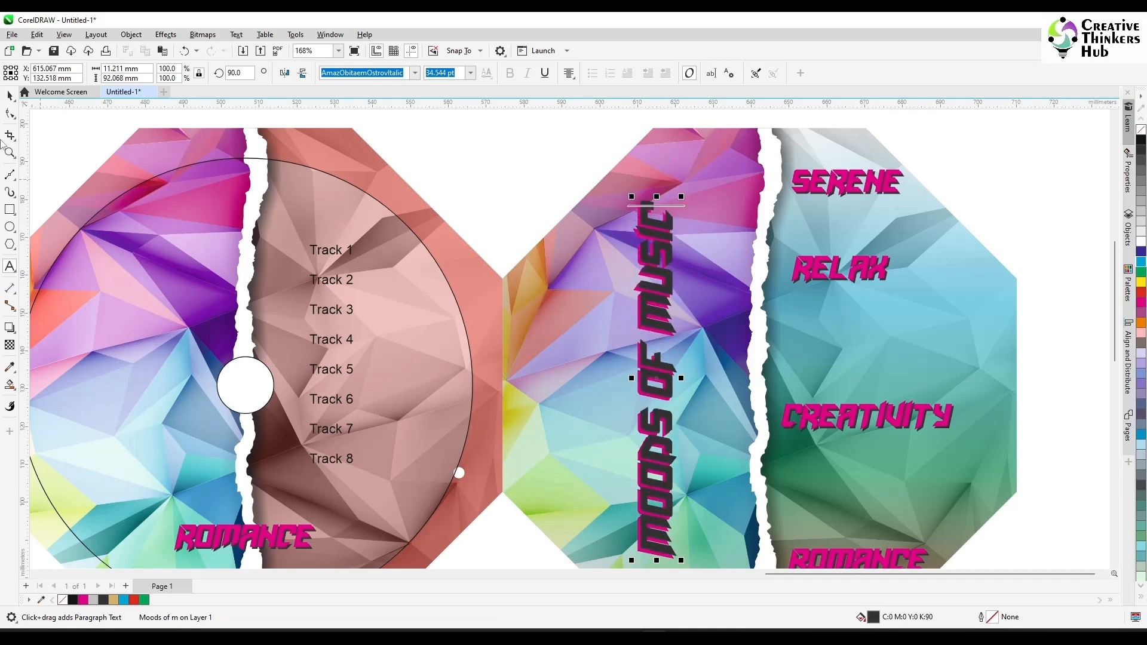
key("ctrl+space")
scroll(986, 419, "down", 2)
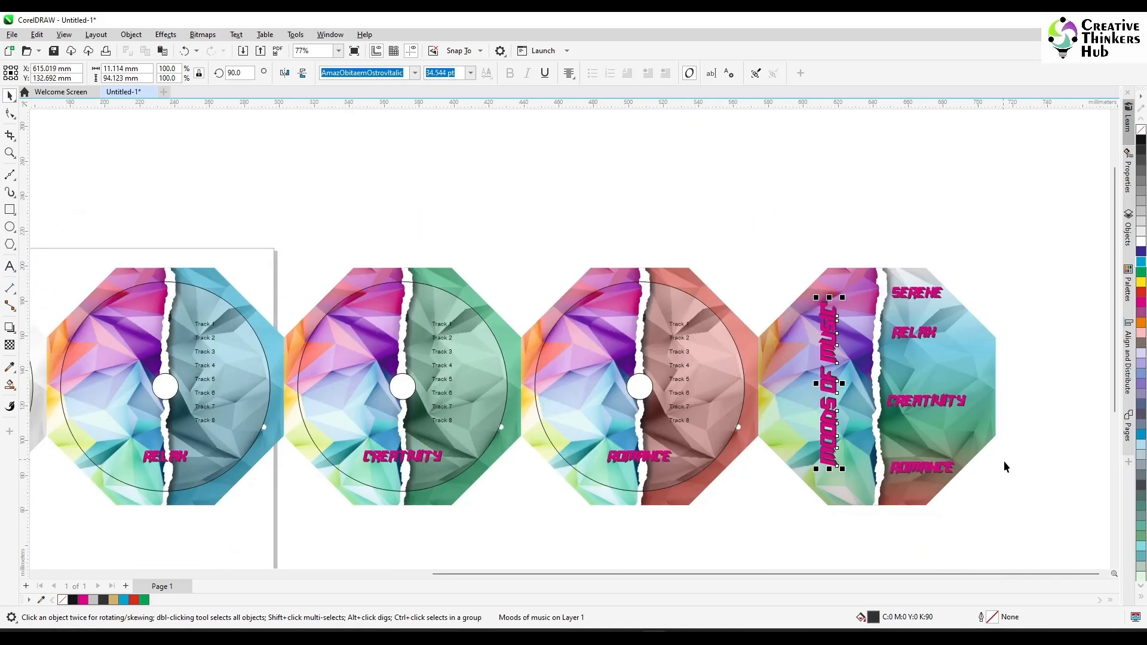
left_click(858, 286)
left_click(863, 289, "shift")
left_click(1086, 415)
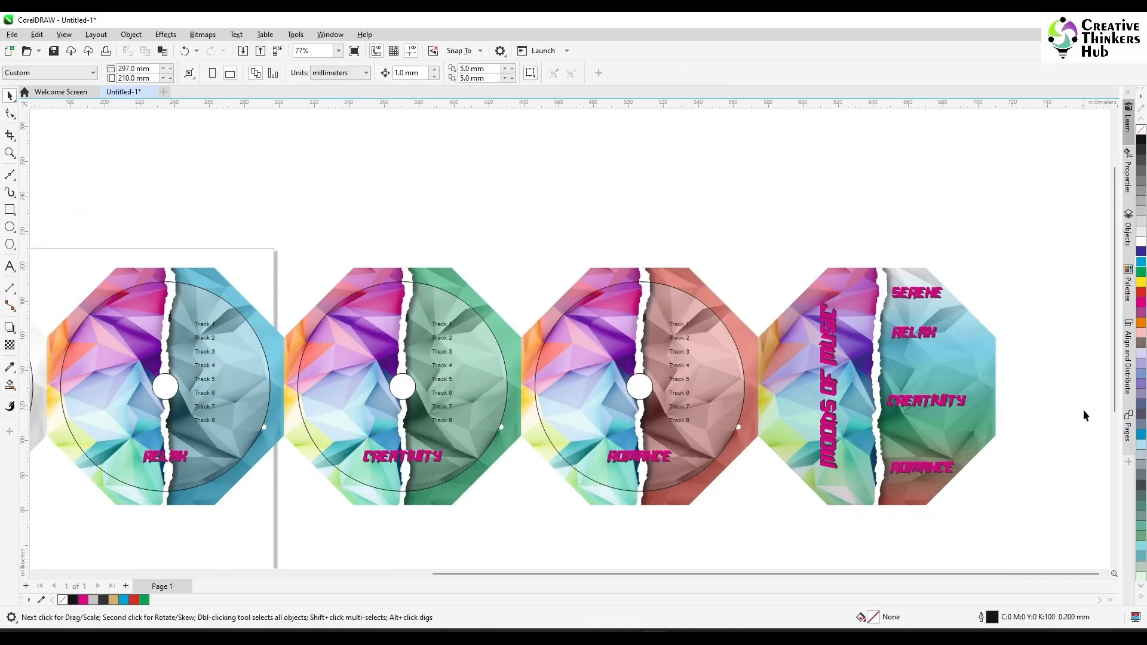
Open the Align and Distribute settings and move the "Serene" title slightly down on the gradient half of the cover
left_click(1105, 574)
left_click(1105, 574)
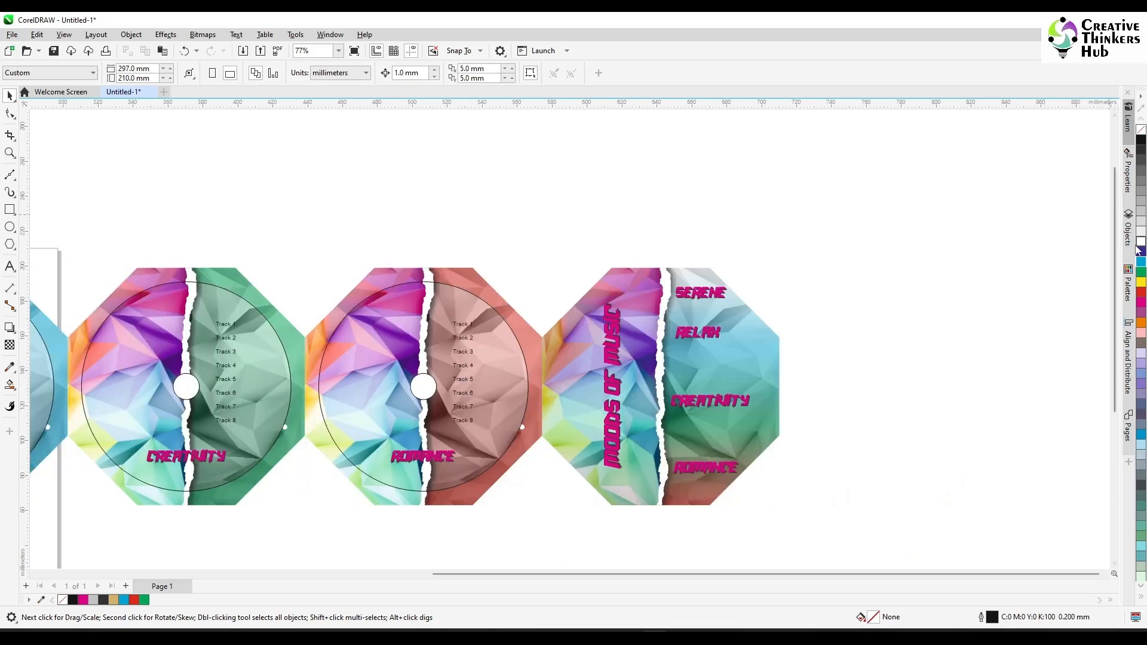
left_click(1128, 361)
left_click_drag(721, 271, 579, 313)
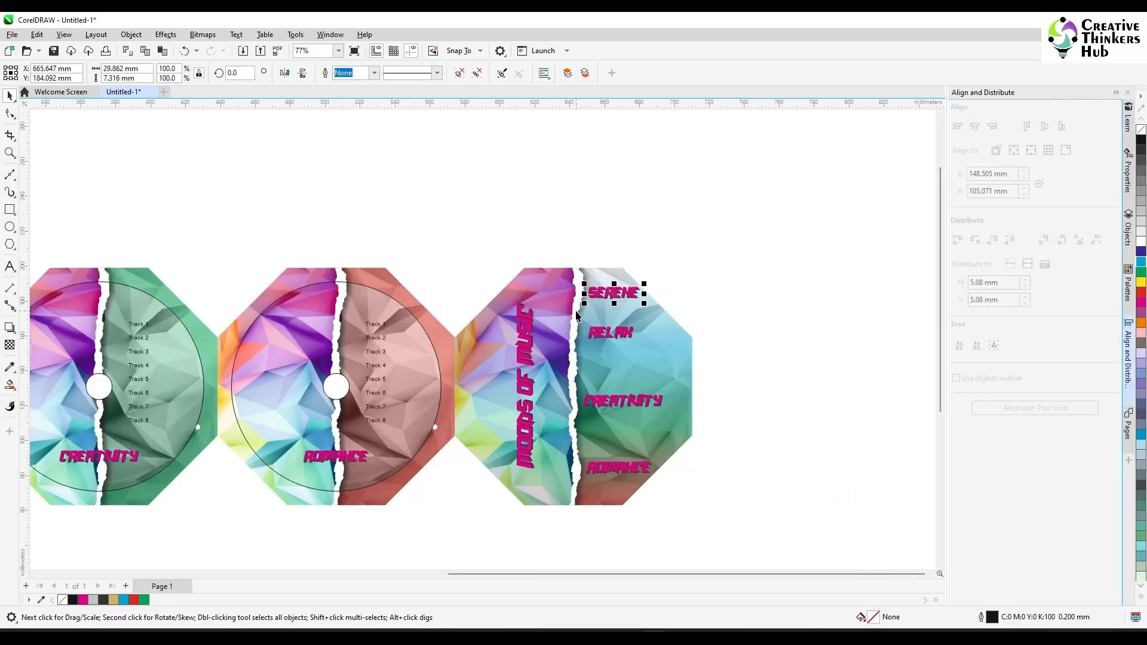
left_click(623, 464, "shift")
left_click(777, 335)
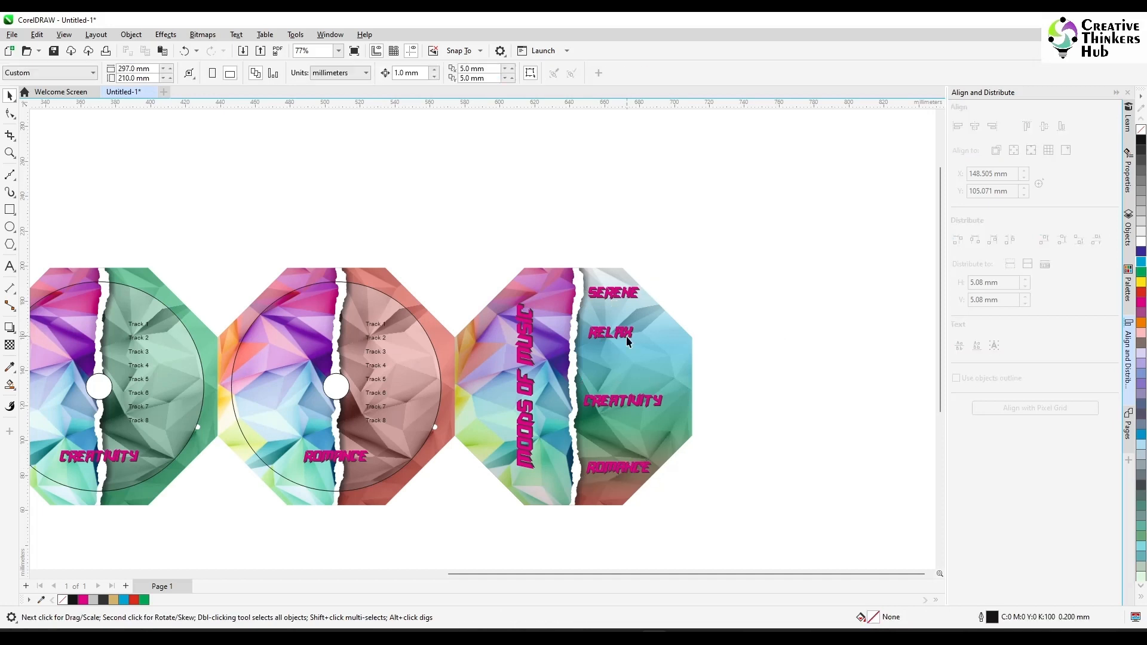
left_click(615, 295)
left_click_drag(615, 294, 615, 304)
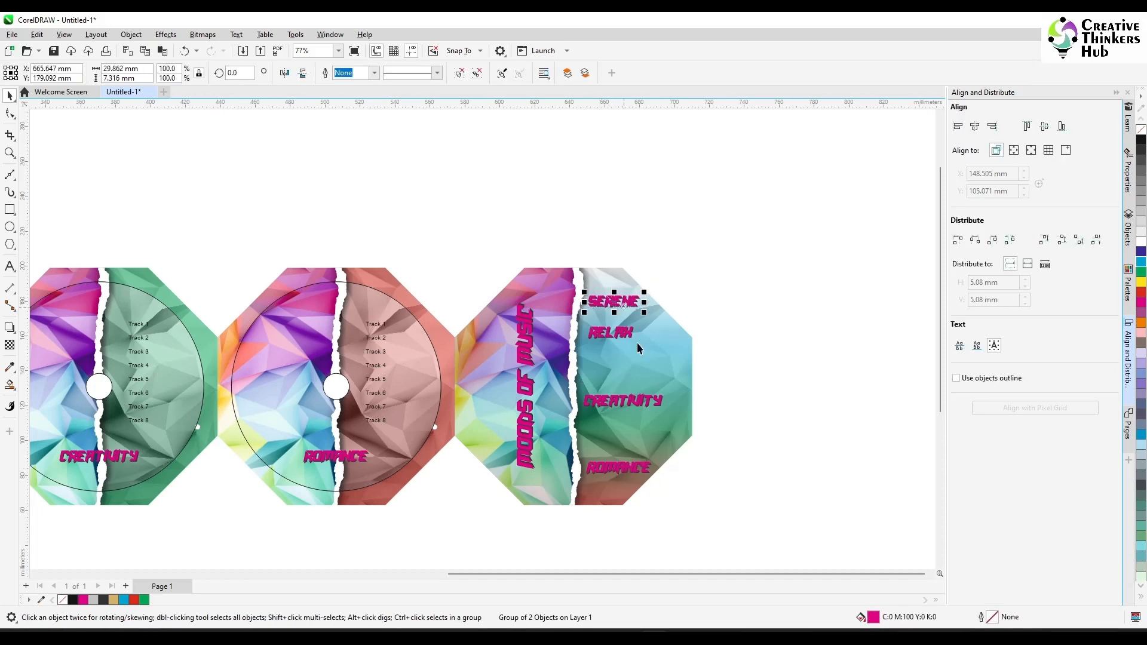
Group the "Serene" and "Romance" titles and centre the pair vertically on the multicoloured octagon cover
left_click(622, 467, "shift")
key("ctrl+g")
left_click(674, 444, "shift")
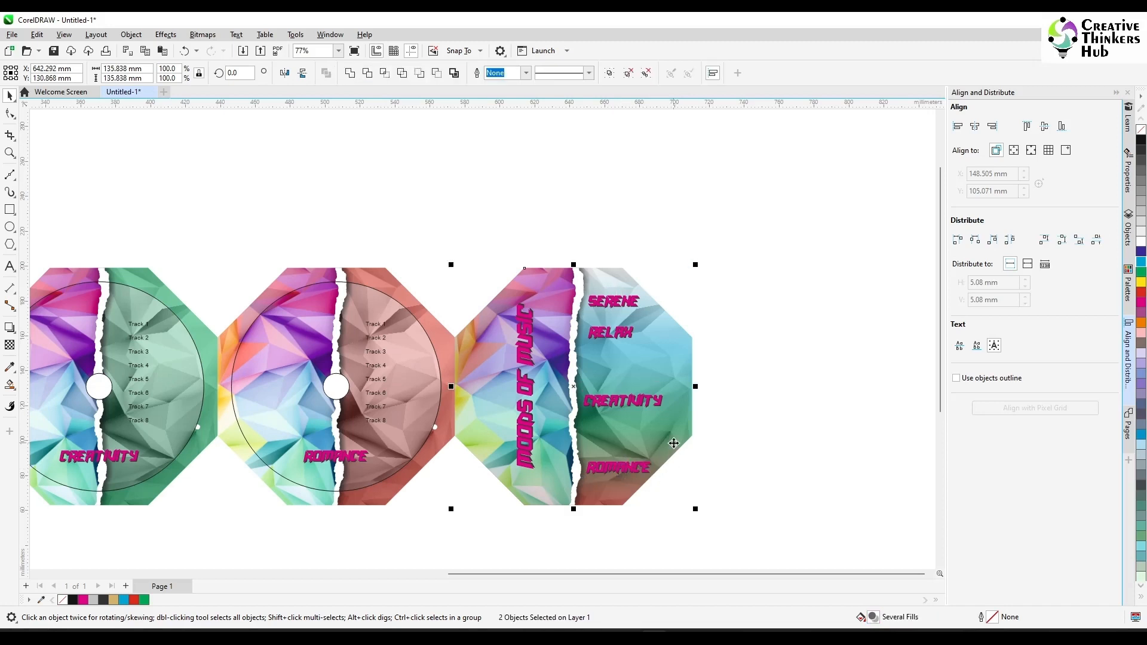
key("e")
left_click(634, 508)
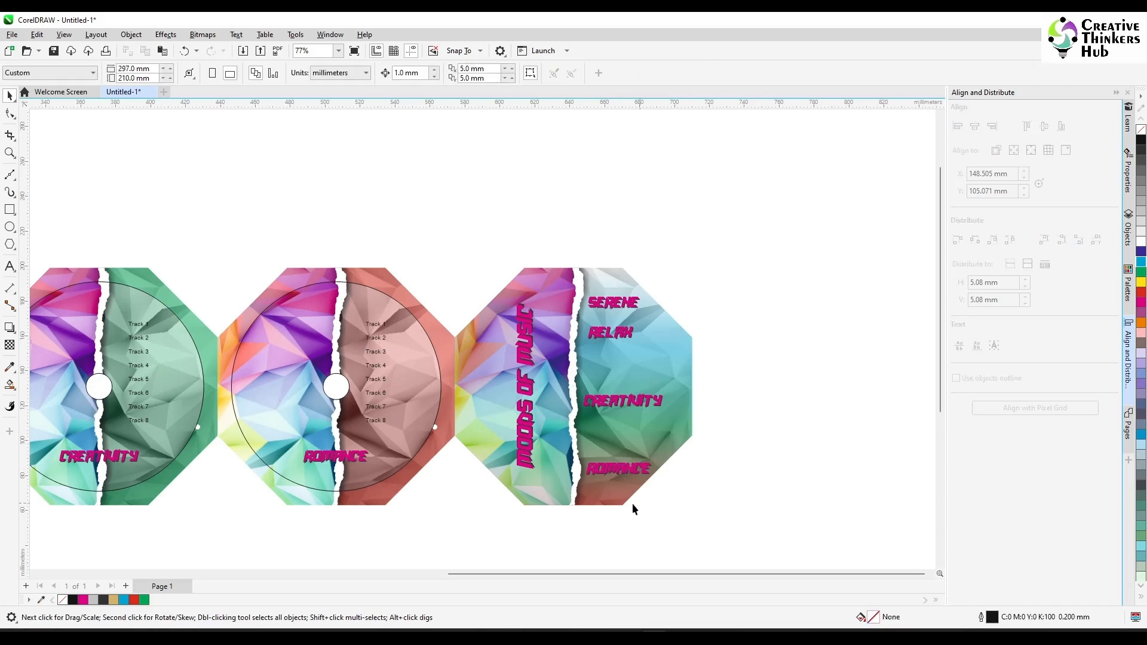
Ungroup the Serene and Romance pair and distribute all four mood titles with equal vertical spacing
left_click(627, 304)
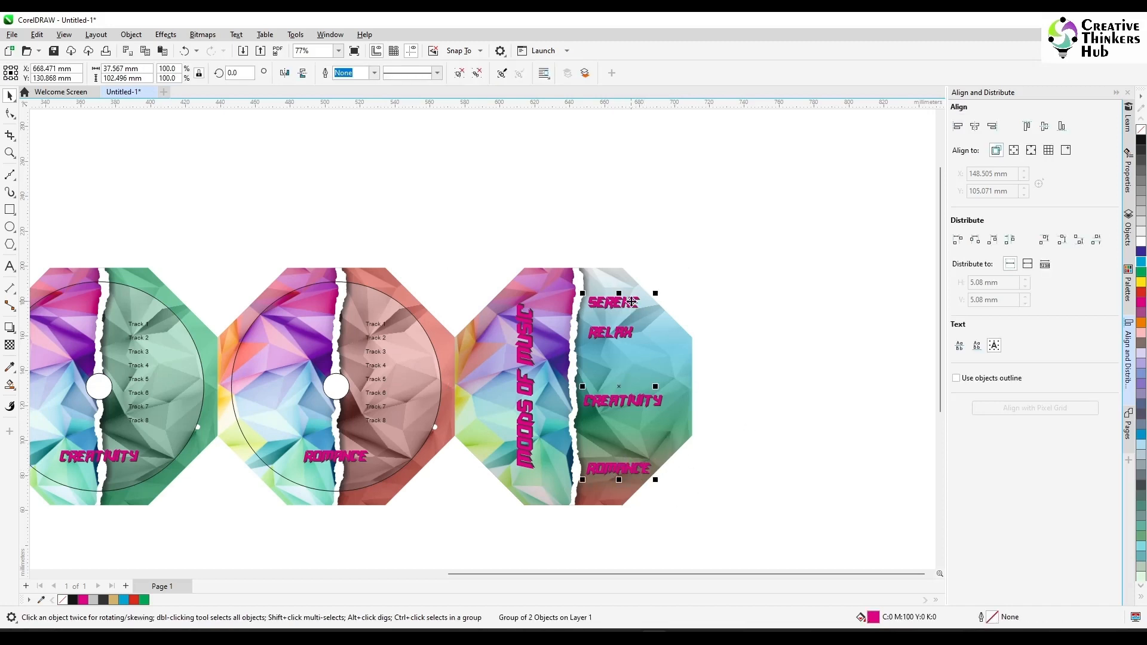
left_click(684, 268)
left_click(625, 307)
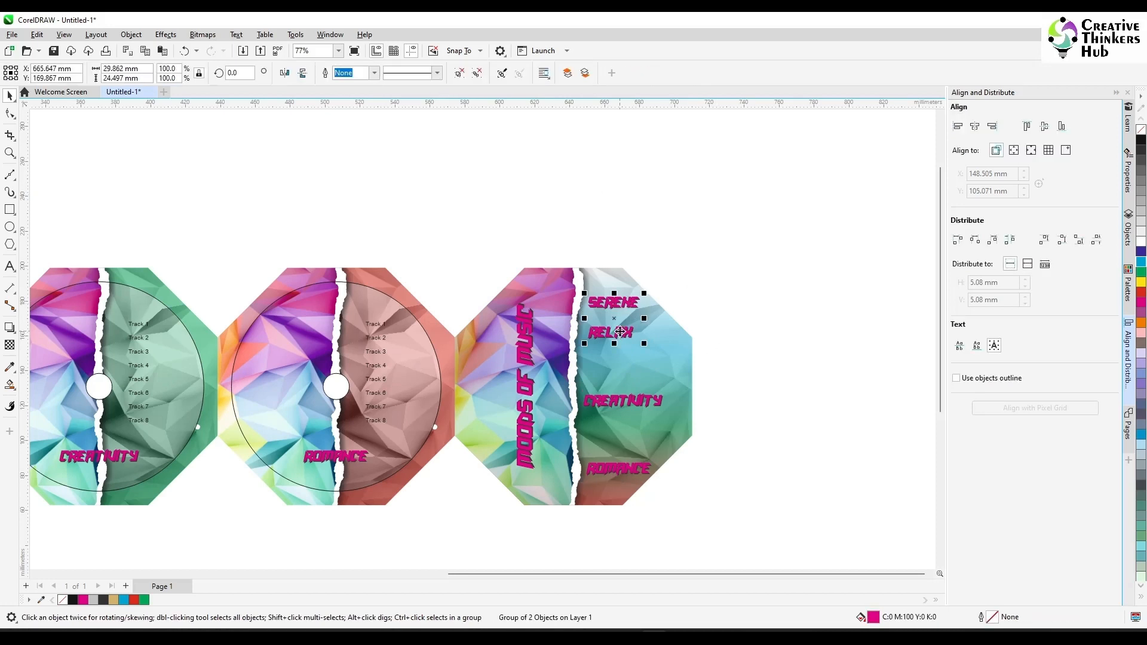
left_click(622, 333, "shift")
left_click(625, 402, "shift")
left_click(619, 470, "shift")
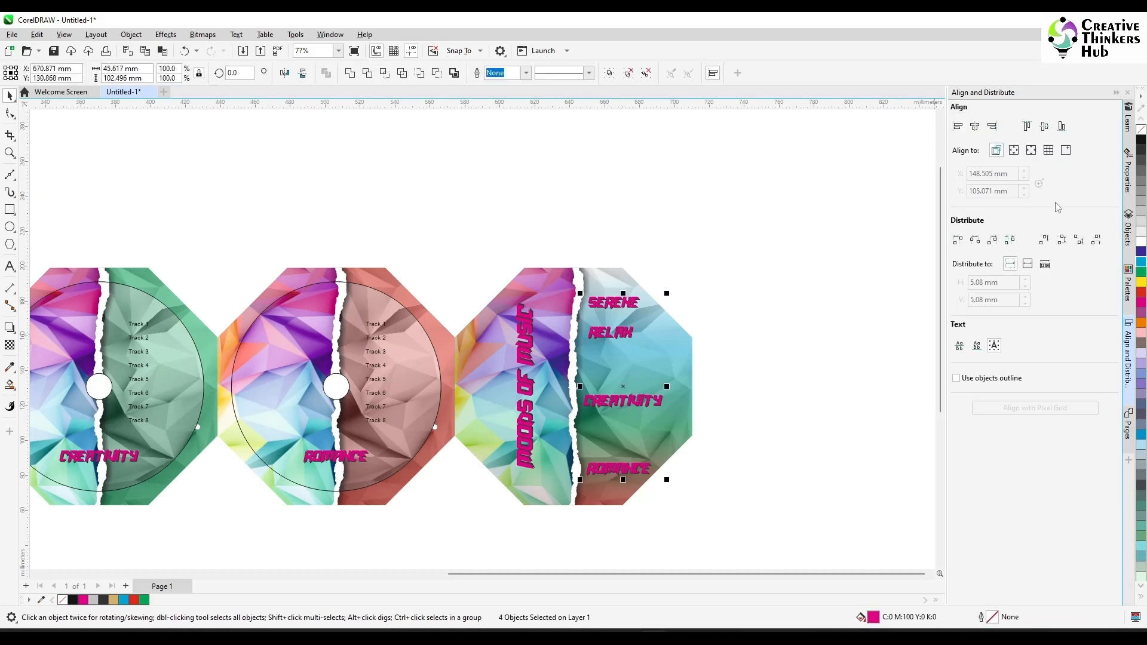
left_click(1098, 239)
left_click(777, 315)
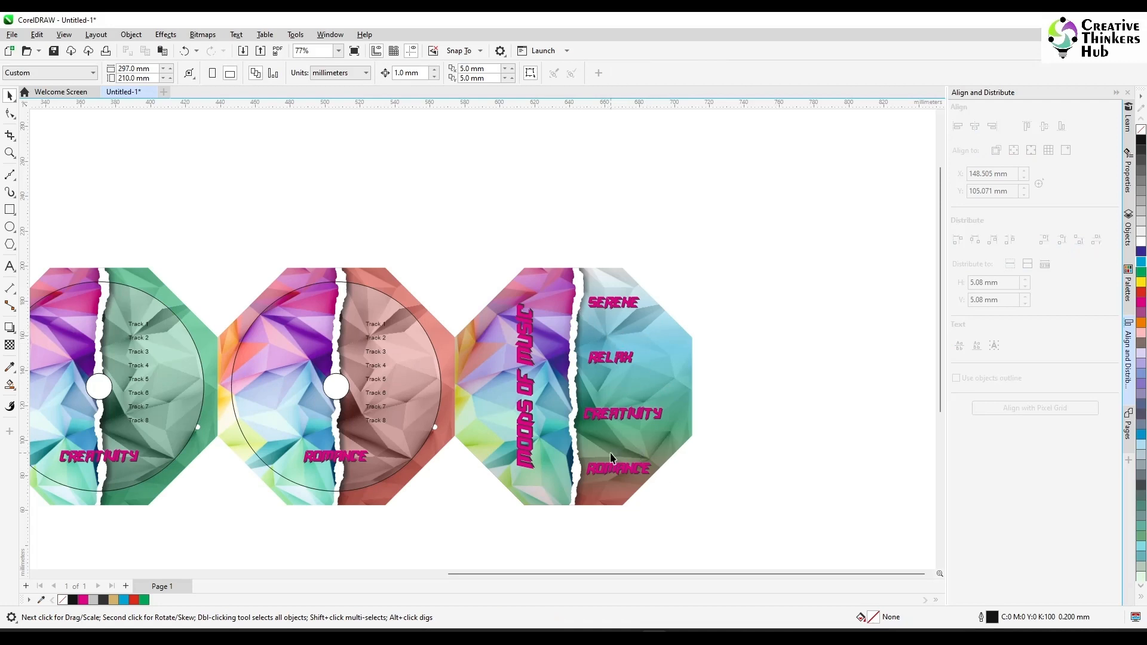
Delete the nodes of the centre hole and small edge hole from the untitled grey cover, and close the alignment settings
left_click_drag(884, 575, 509, 575)
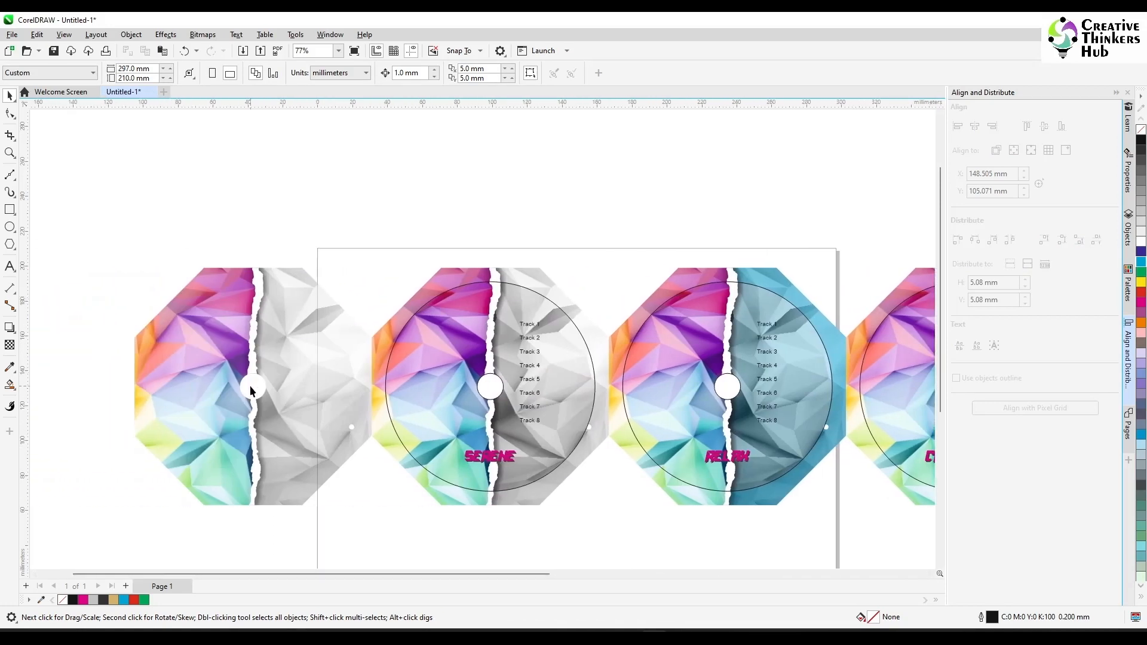
left_click(267, 395)
key("F10")
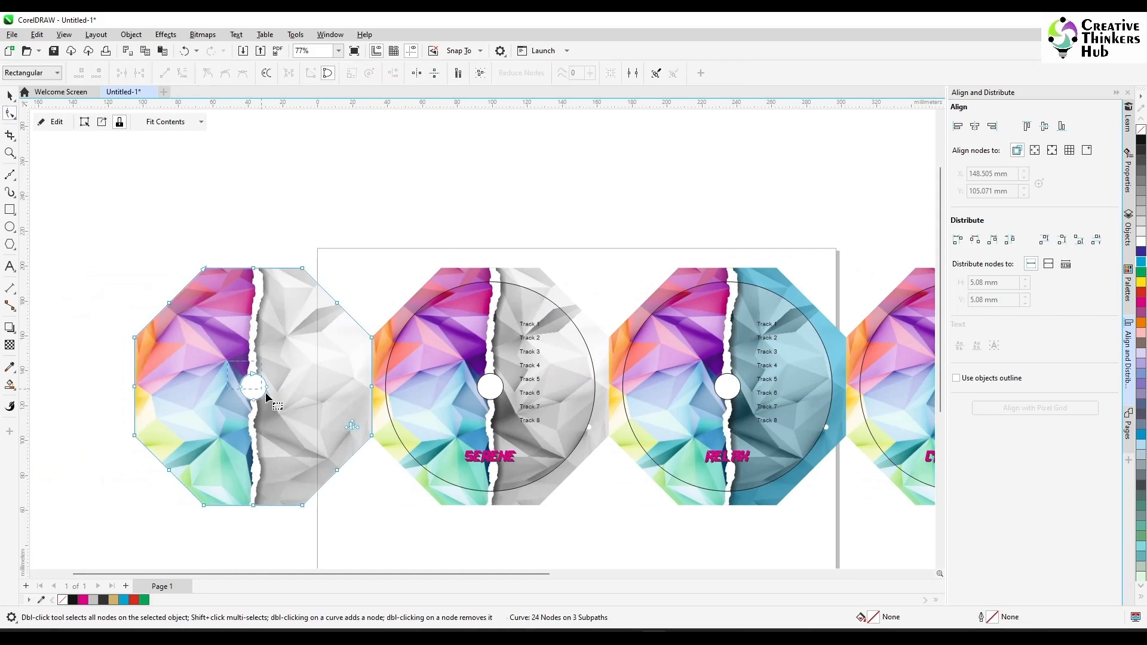
left_click_drag(266, 392, 269, 396)
key("Delete")
scroll(239, 396, "down", 5)
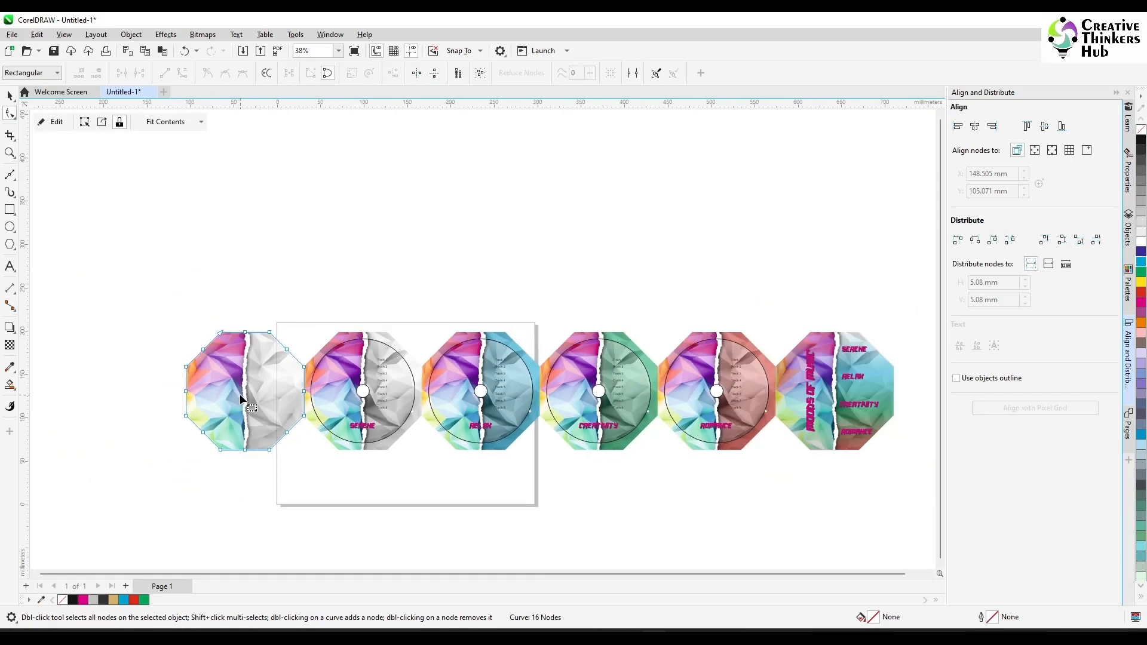
scroll(240, 393, "up", 1)
left_click(1128, 93)
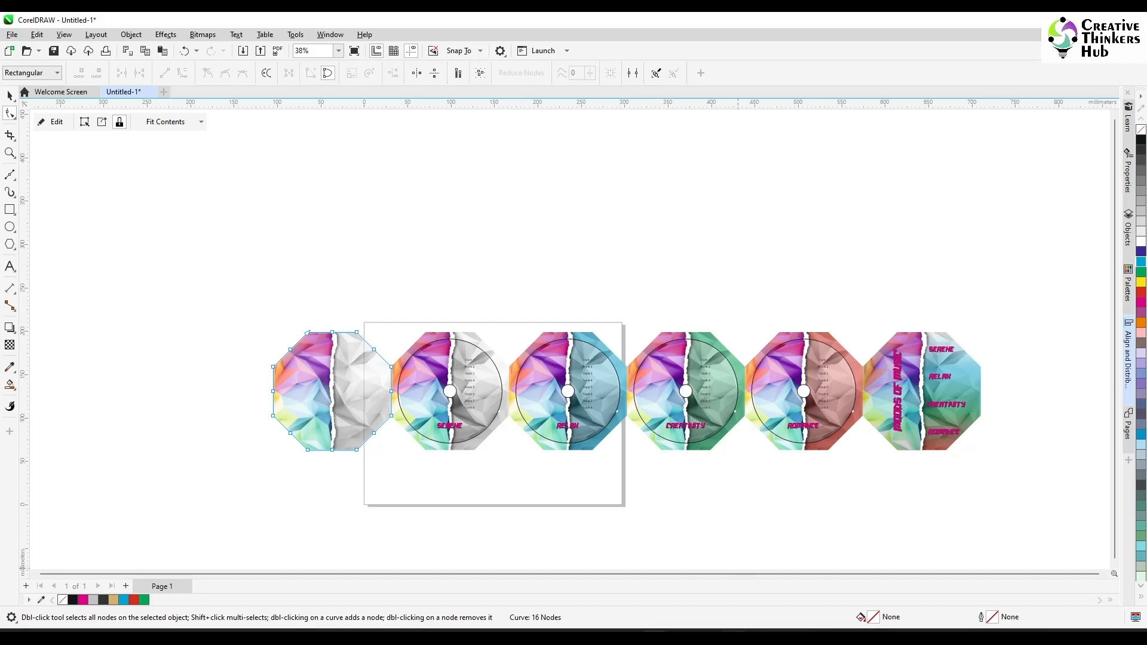
Switch to the browser and examine how the discs are fastened in the CD Rascanya packaging photos on Behance, and return to CorelDRAW
left_click(628, 637)
scroll(684, 354, "down", 4)
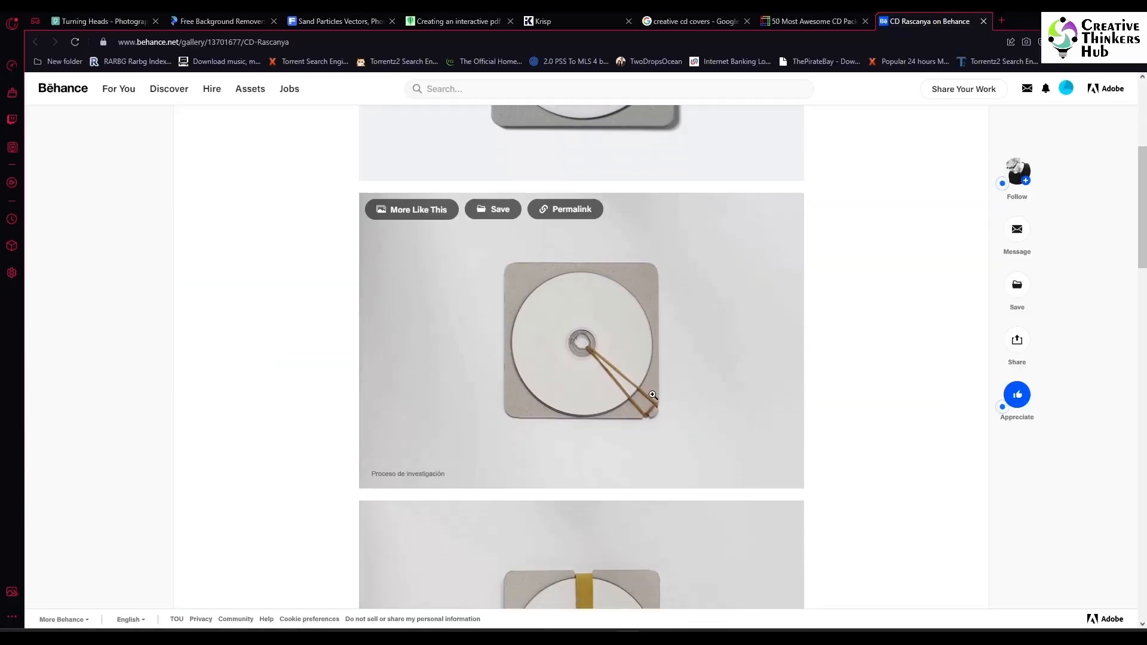
scroll(653, 395, "down", 4)
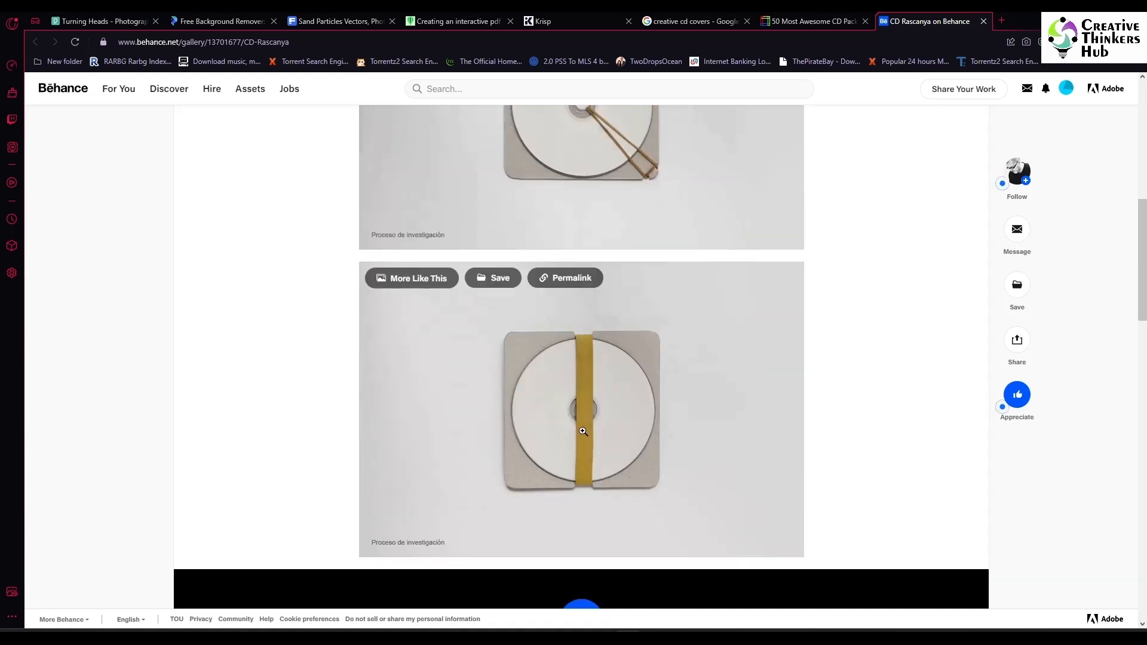
scroll(617, 354, "up", 5)
scroll(613, 349, "up", 4)
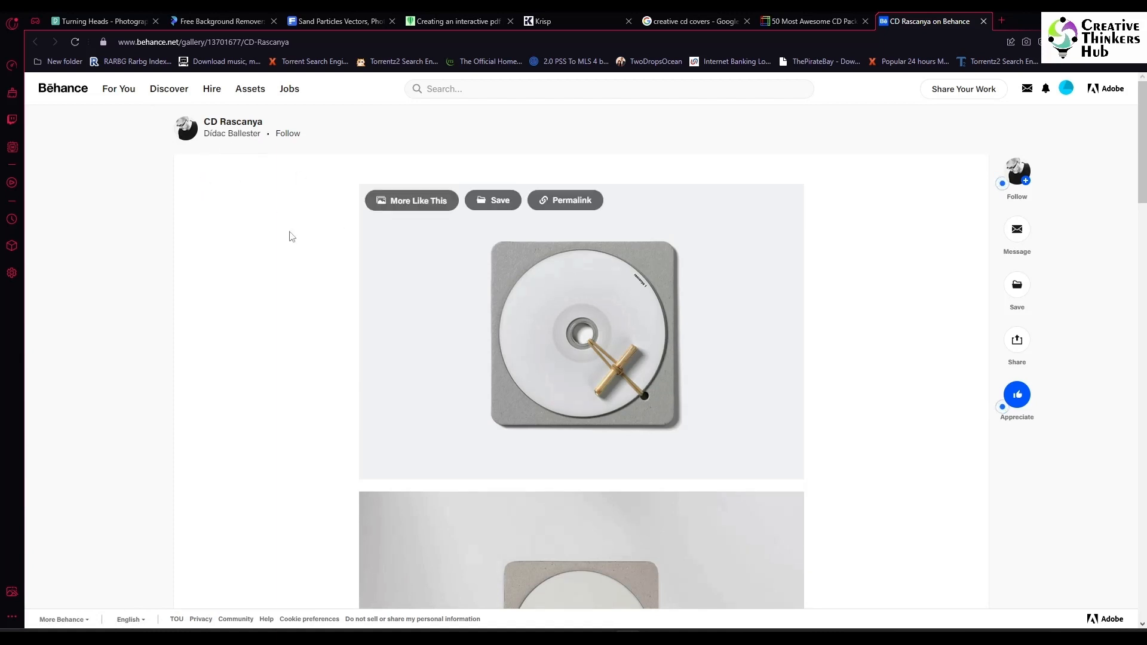
scroll(556, 331, "down", 10)
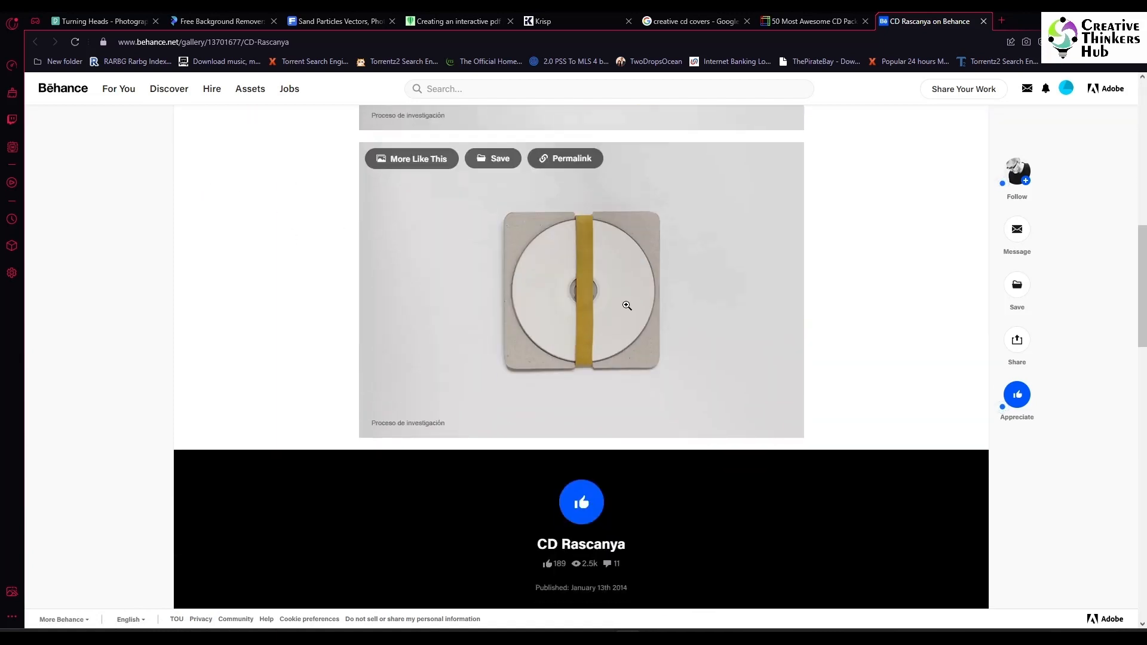
scroll(627, 306, "up", 10)
scroll(622, 317, "down", 3)
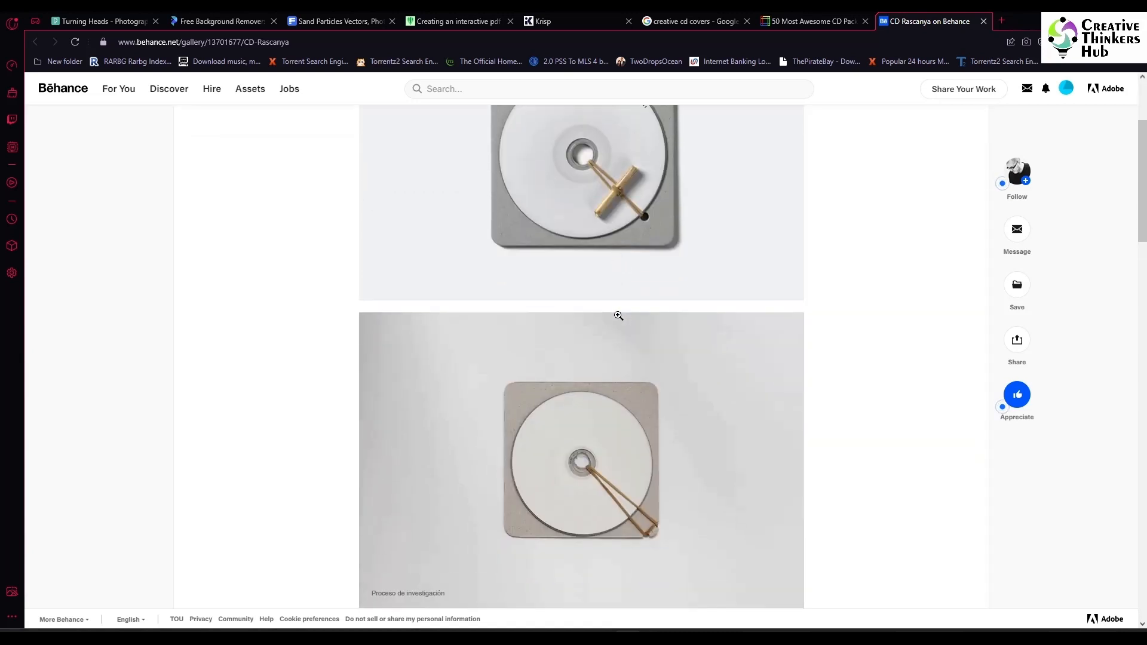
scroll(618, 315, "up", 2)
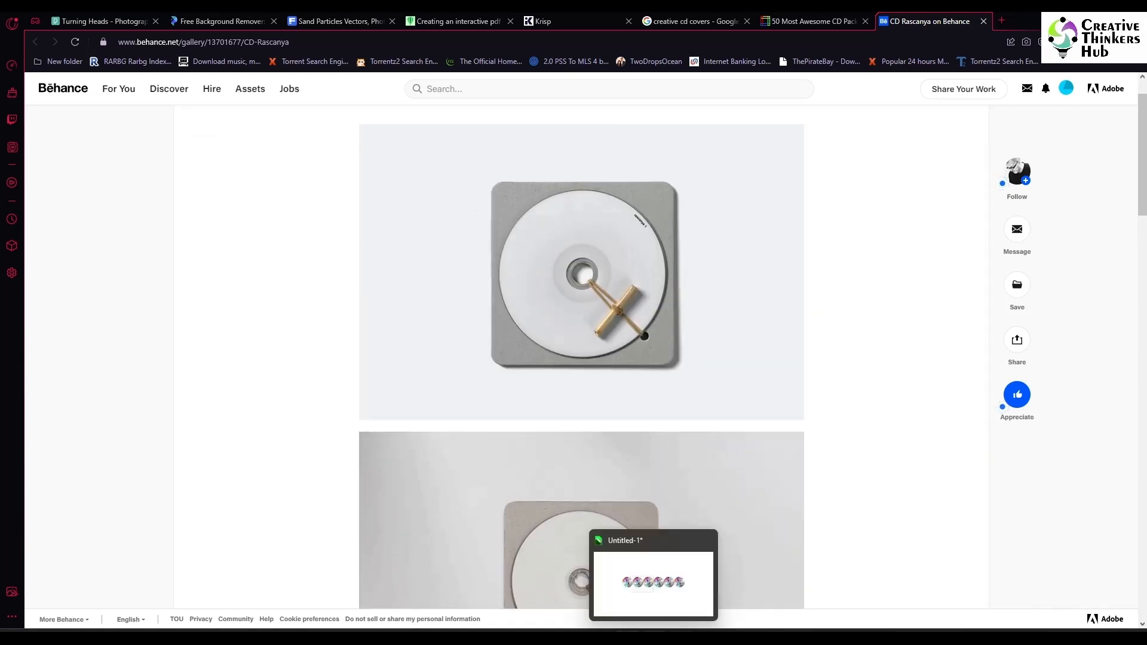
left_click(650, 637)
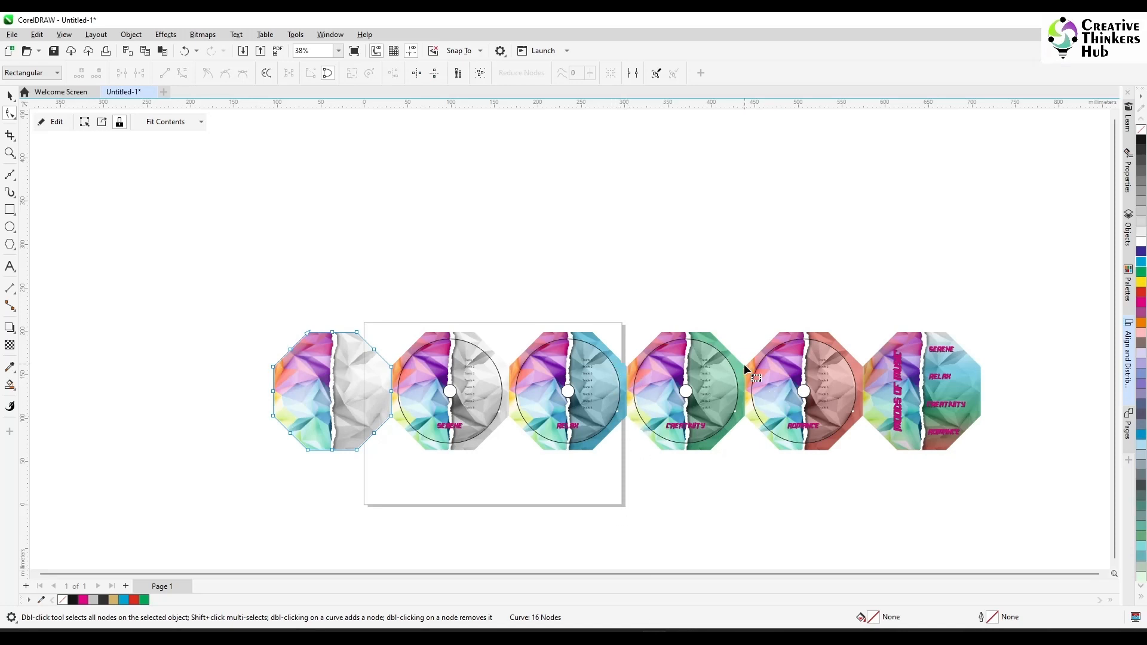
Check the elastic-cord and yellow-band closures in the Behance packaging photos again, and switch back to the cover designs in CorelDRAW
left_click(631, 593)
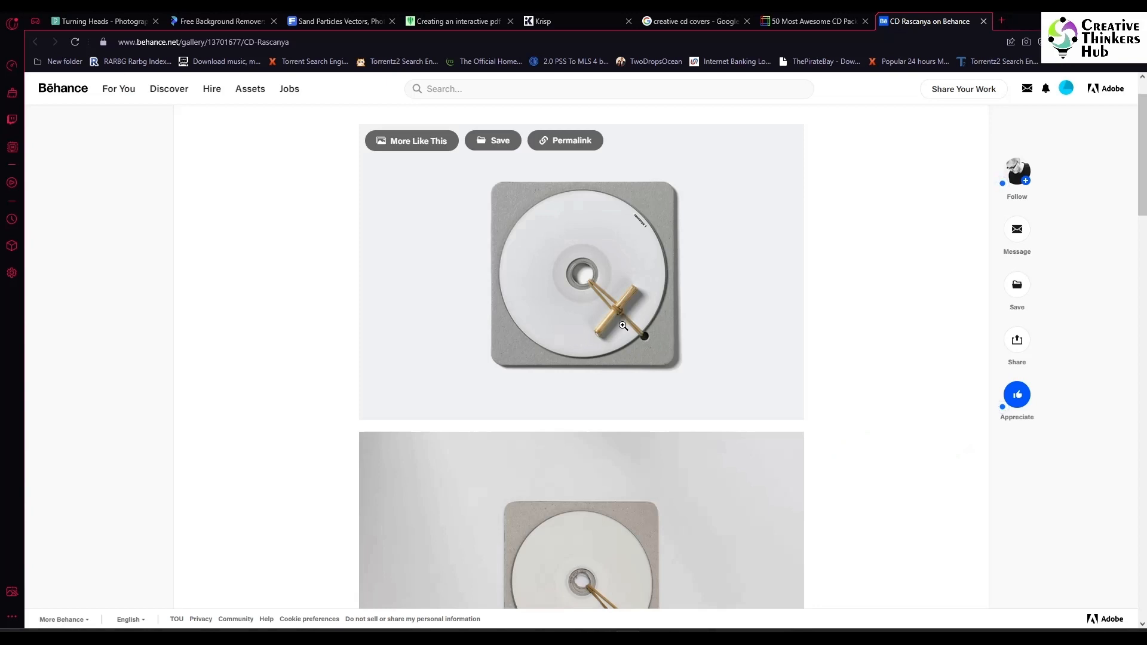
scroll(624, 326, "down", 7)
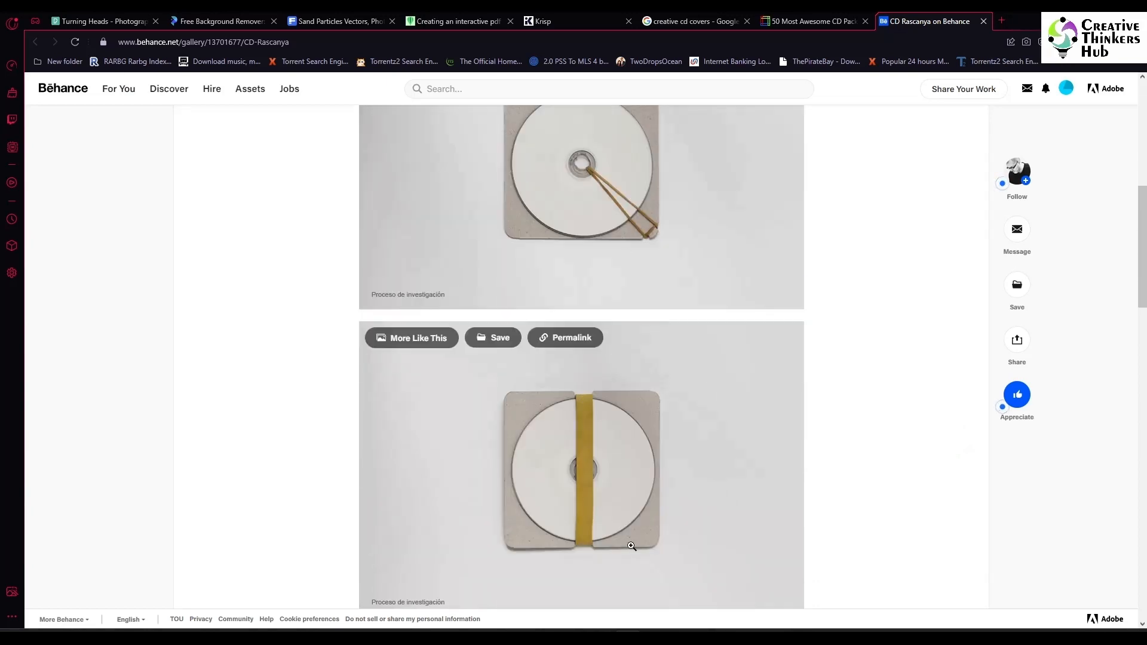
left_click(631, 592)
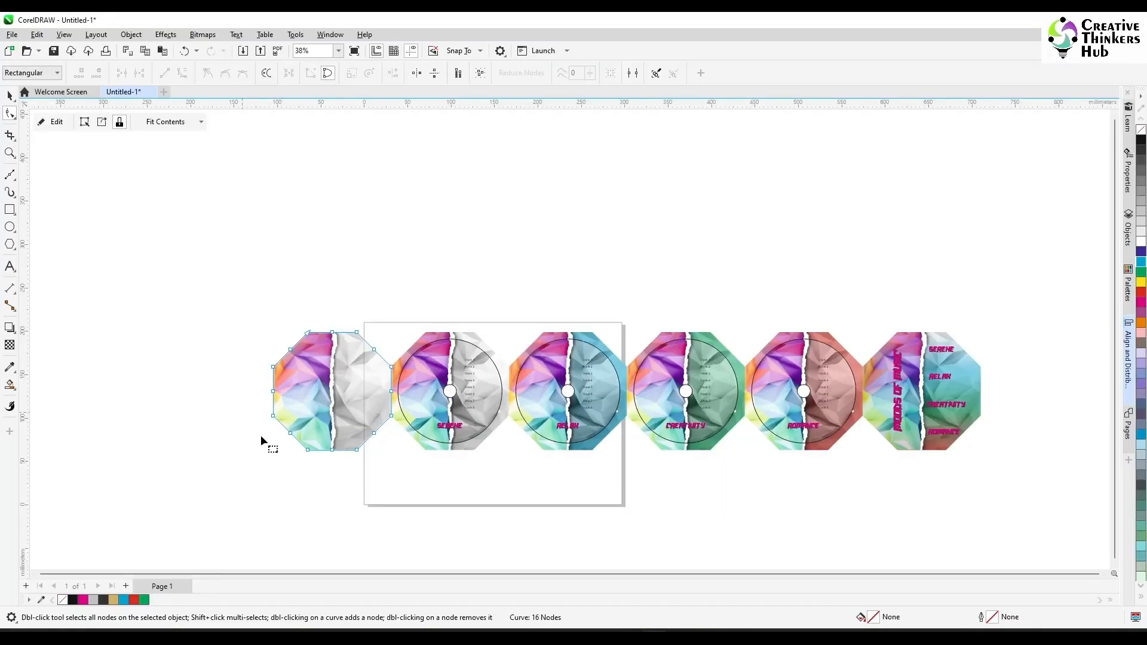